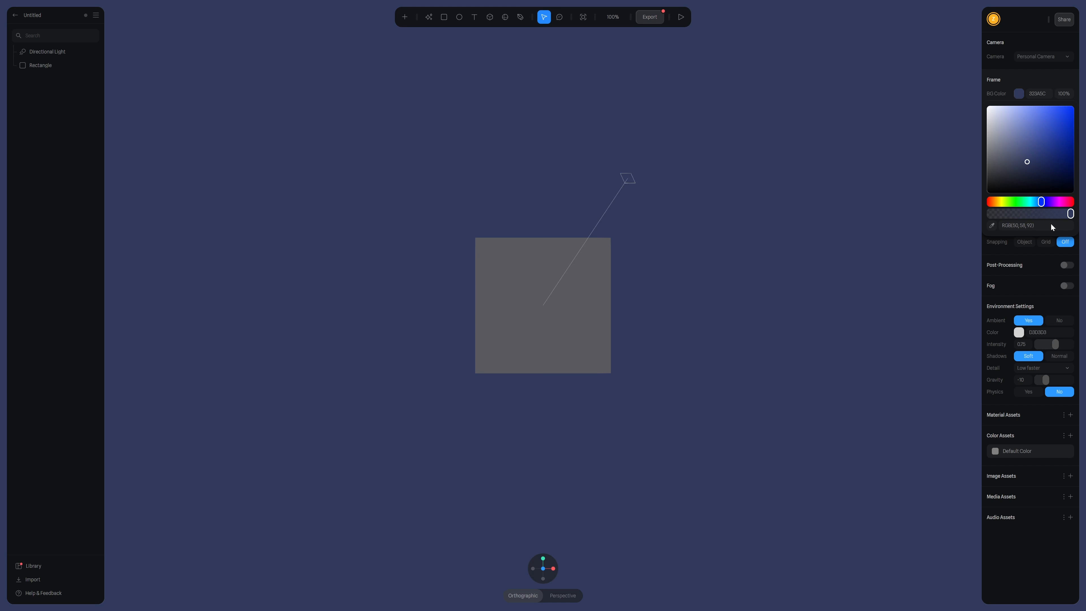
- Set the frame's background colour to the muted dark blue 2F3851
drag(1041, 202, 1040, 202)
drag(1024, 161, 1024, 165)
click(785, 289)
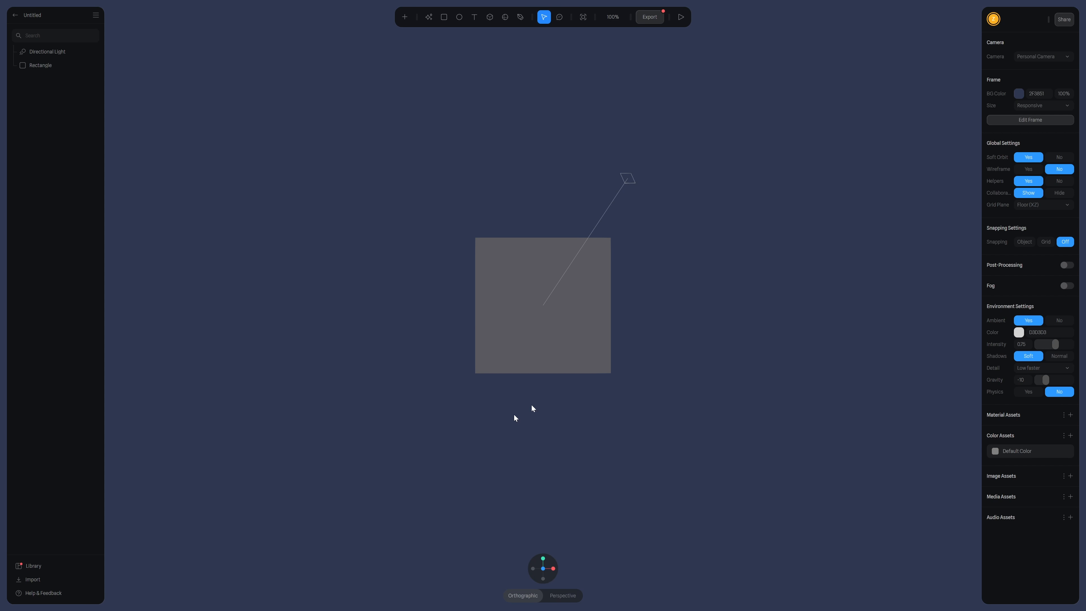
drag(419, 206, 653, 422)
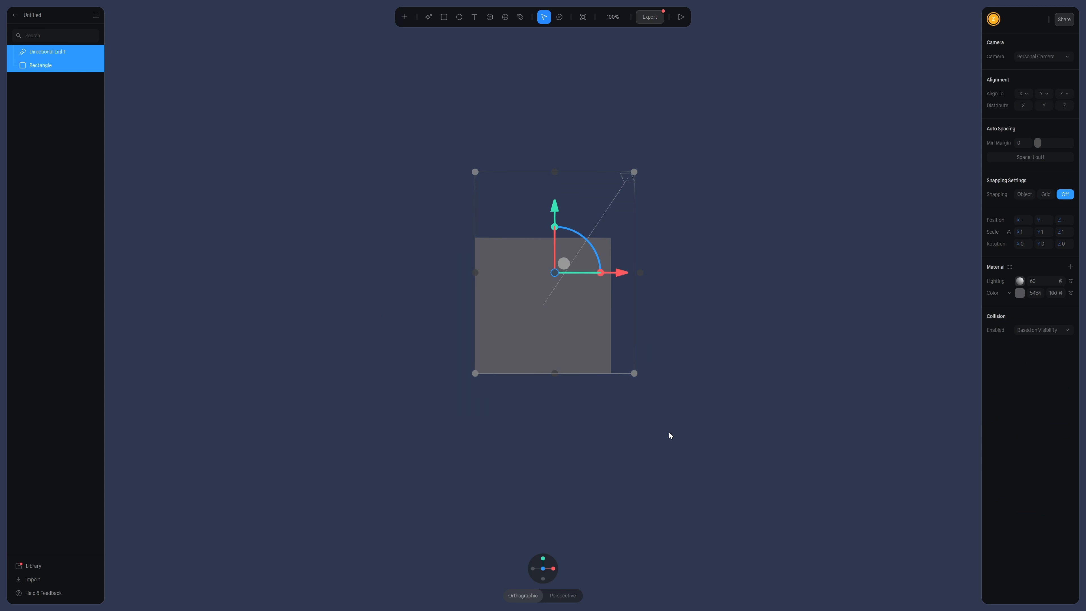
key(Delete)
scroll(668, 432, up, 1)
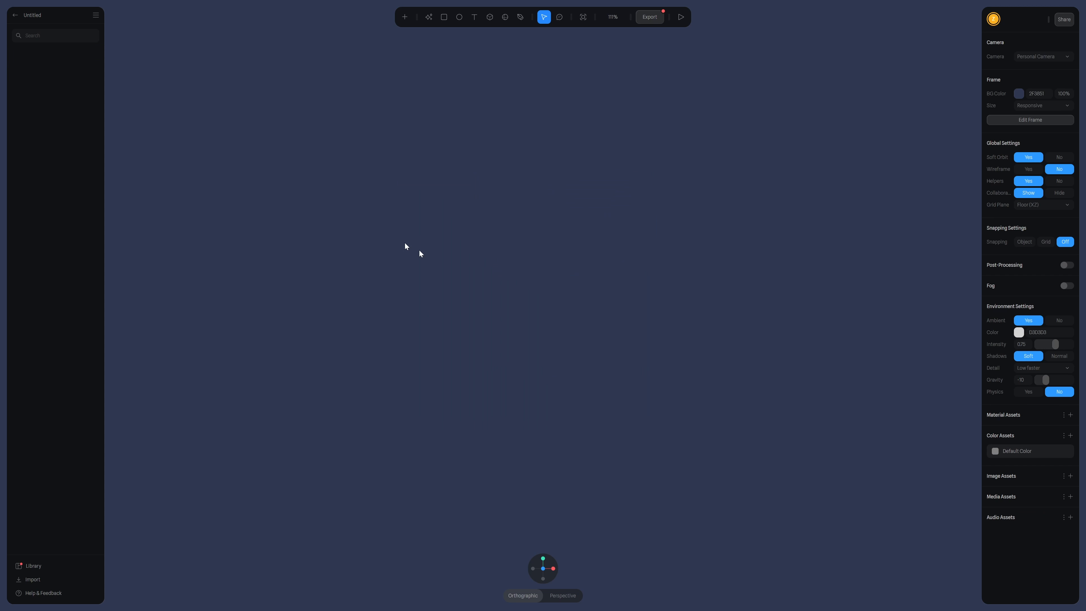
key(ctrl+z)
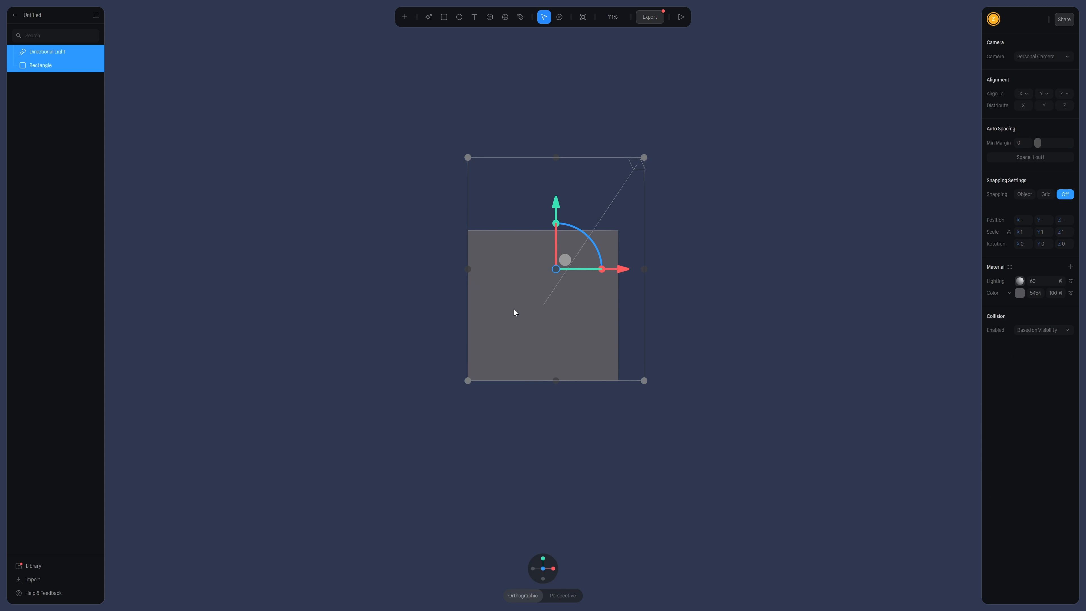
- Delete only the default rectangle from the scene, keeping the directional light
click(718, 344)
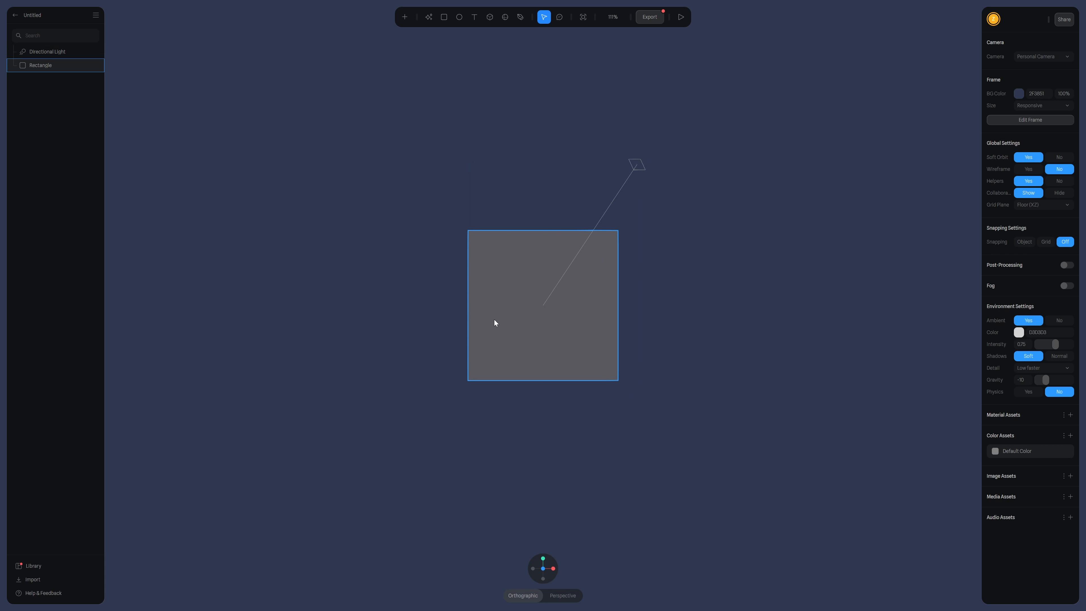
click(483, 244)
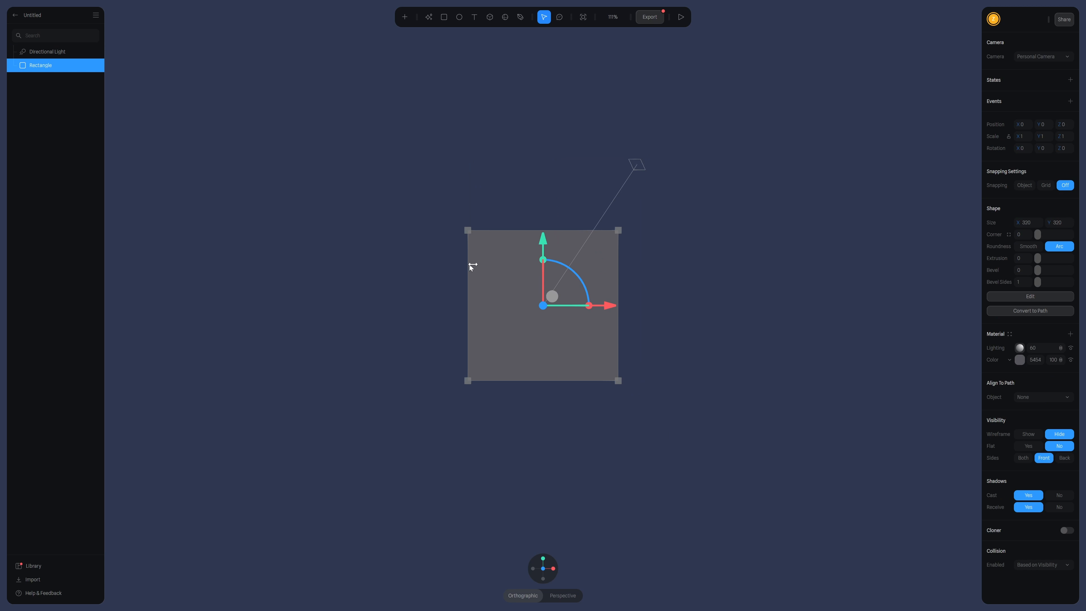
key(Delete)
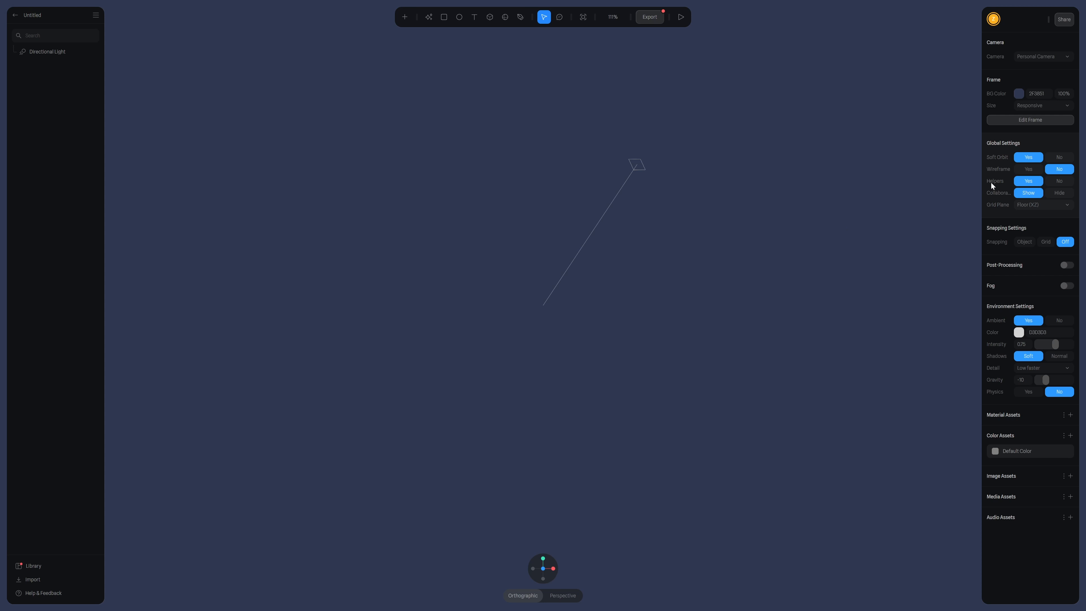
- Turn off the scene helpers and set the grid plane to Off
click(1062, 183)
click(1067, 205)
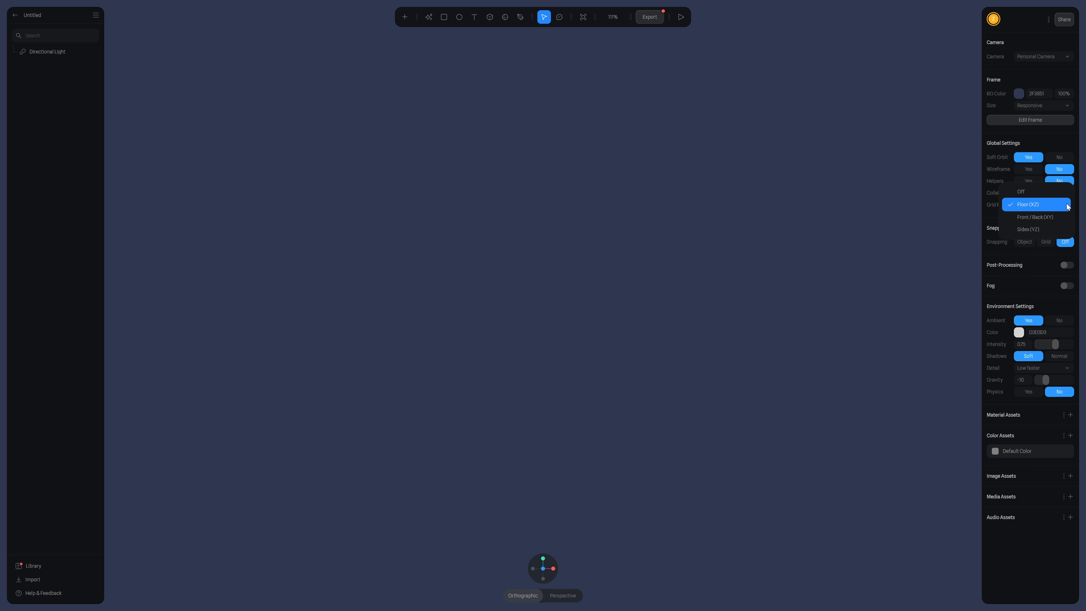
click(1026, 193)
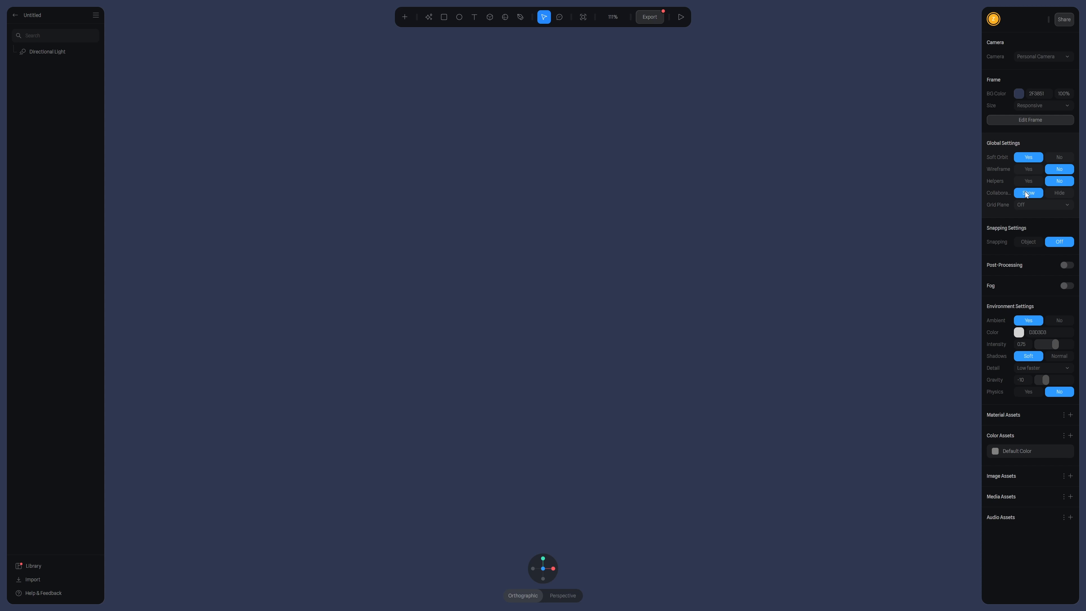
- Look through the full list of shapes, cameras and lights that can be added to the scene
click(405, 17)
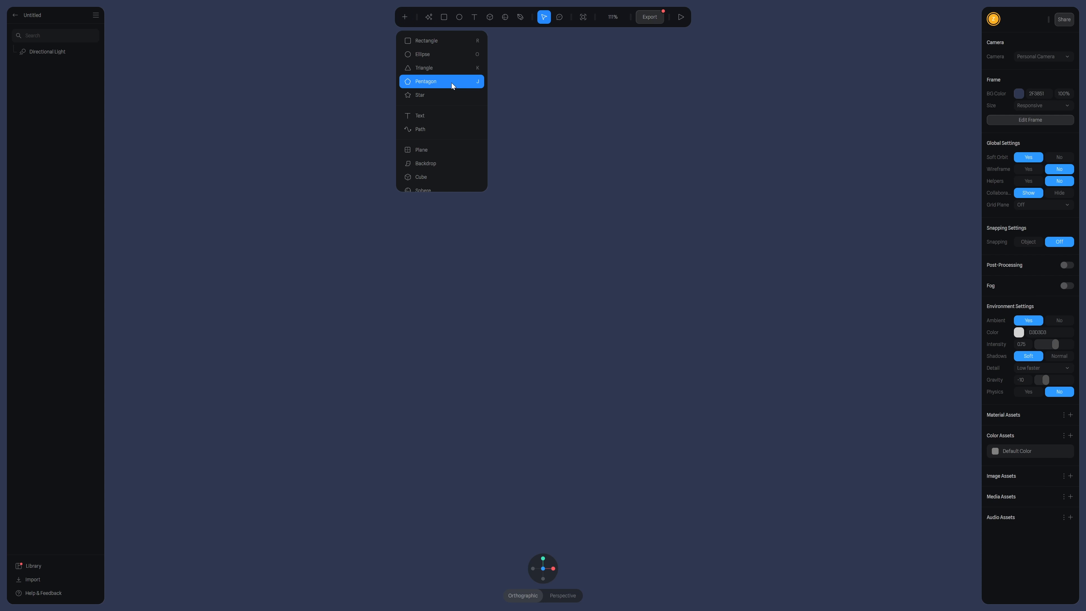
scroll(451, 82, down, 3)
scroll(451, 82, up, 3)
scroll(436, 121, down, 8)
scroll(443, 95, up, 4)
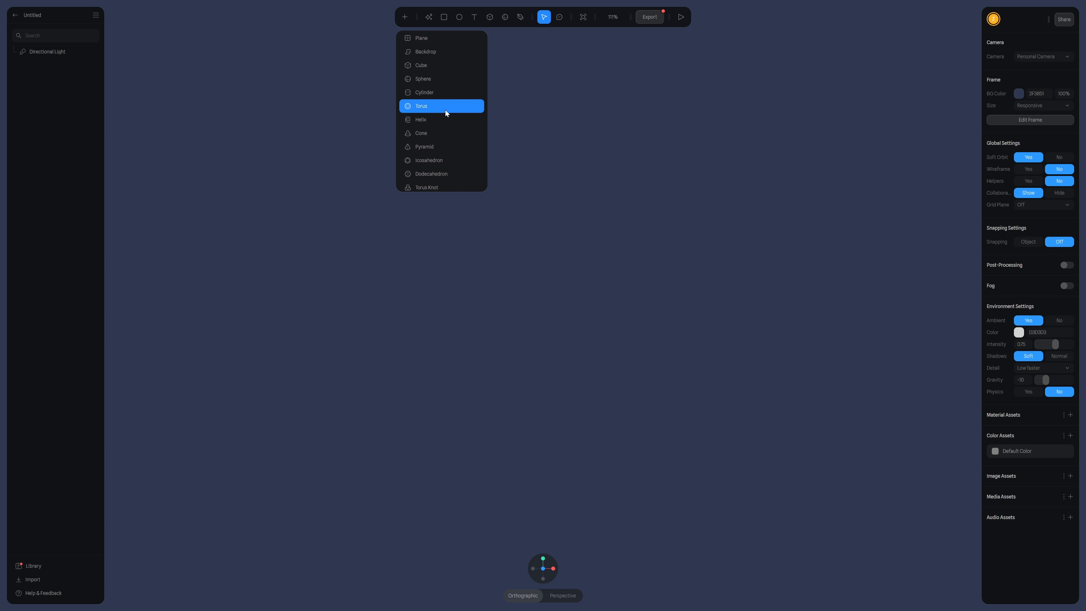
scroll(455, 116, down, 4)
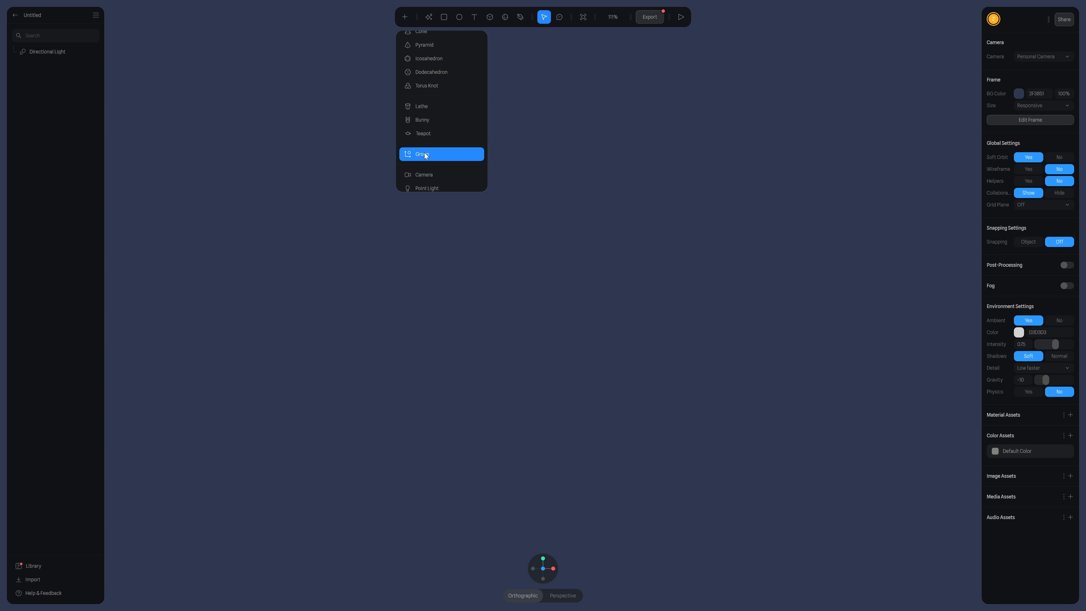
scroll(445, 154, down, 2)
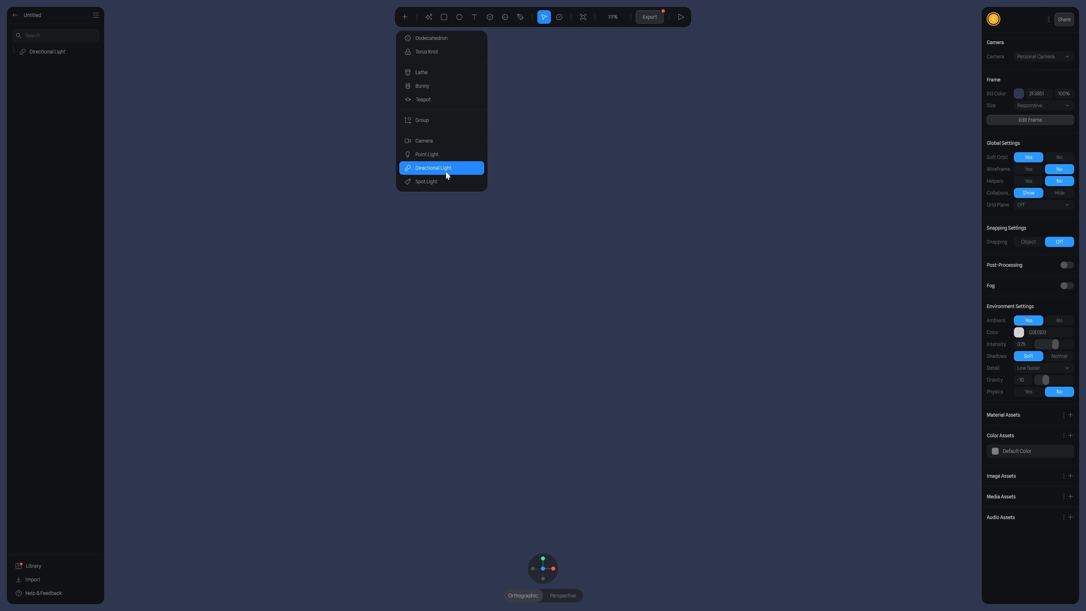
scroll(444, 137, up, 6)
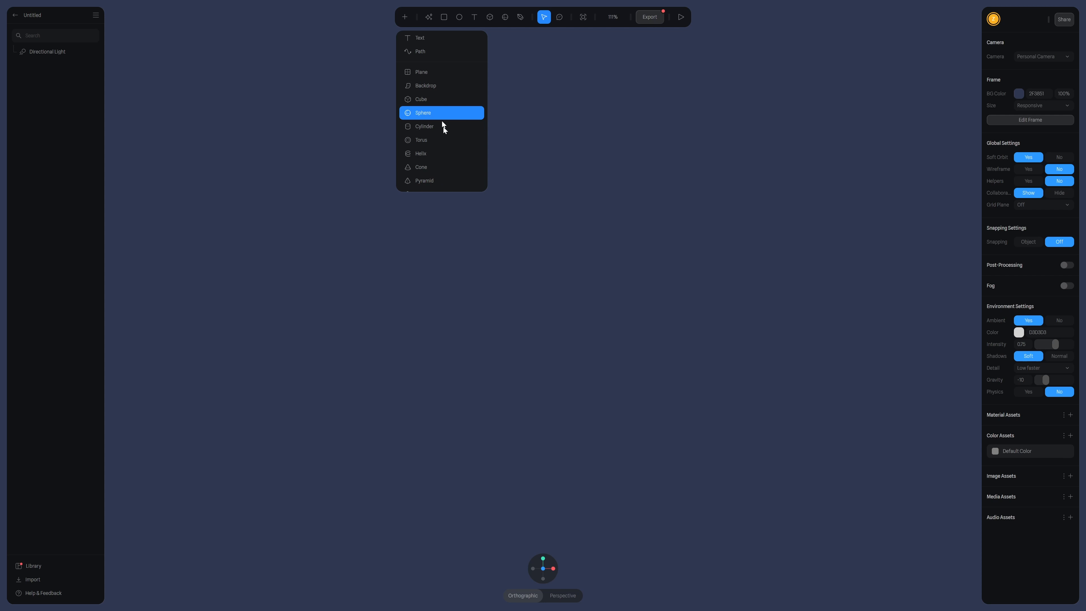
click(428, 99)
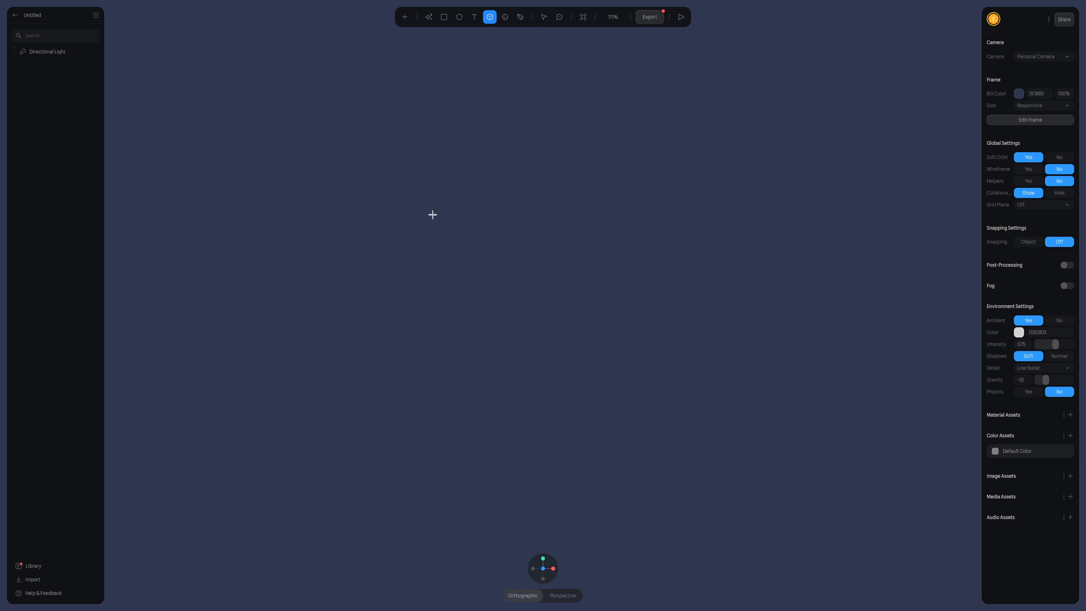
click(515, 228)
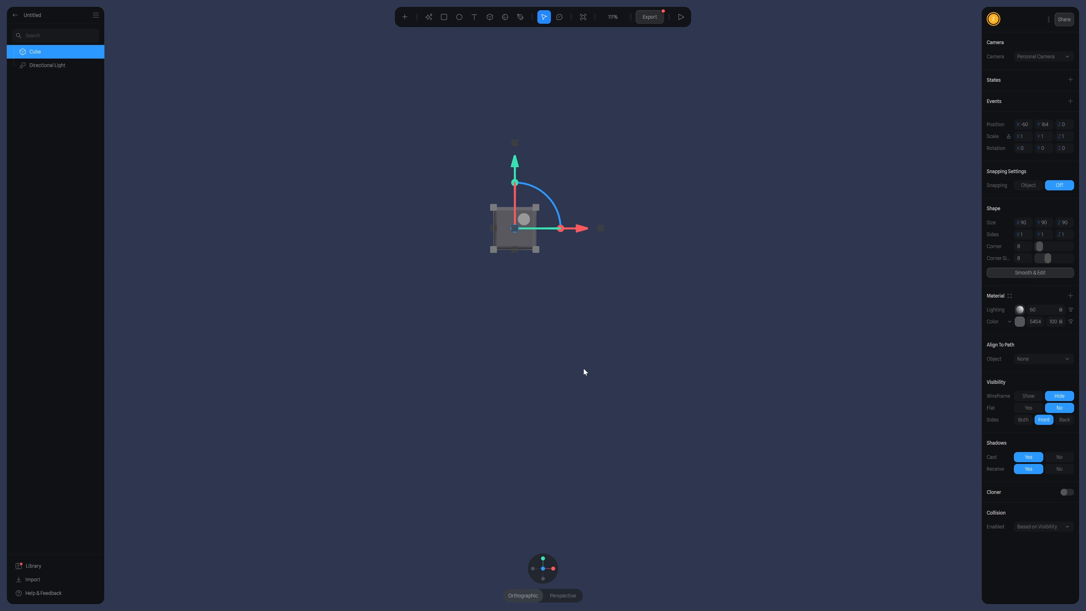
key(Delete)
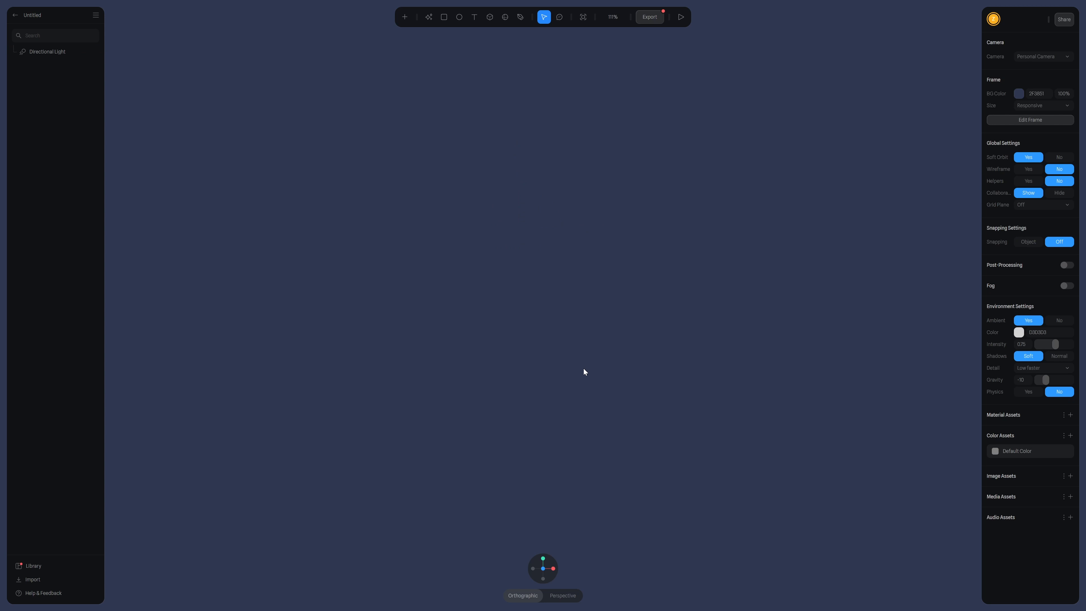
- Add a cube about 366 units in size near the middle of the canvas
click(405, 19)
scroll(447, 143, down, 1)
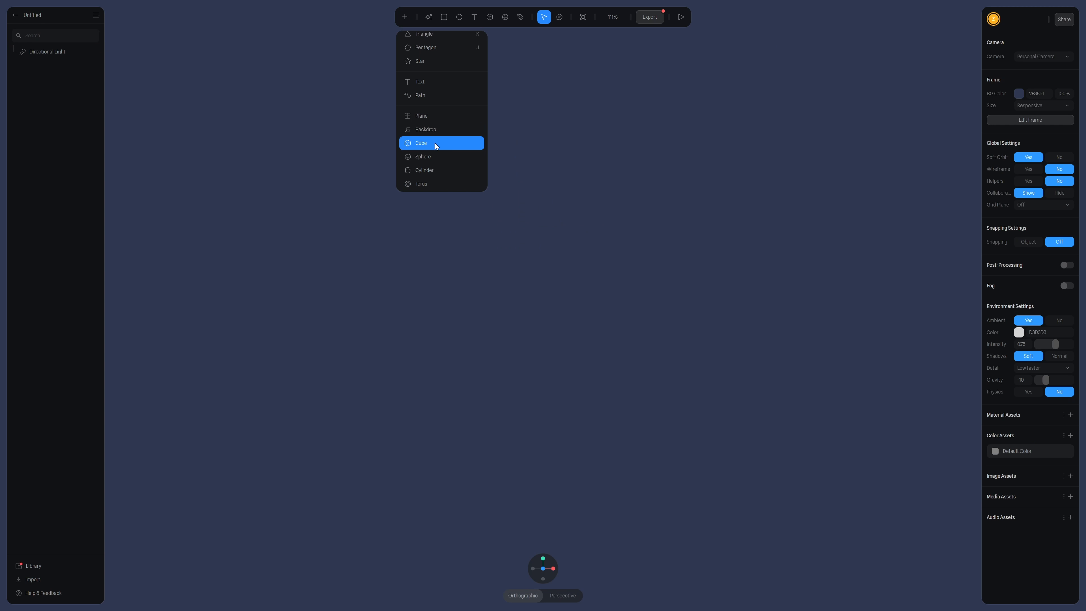
click(434, 145)
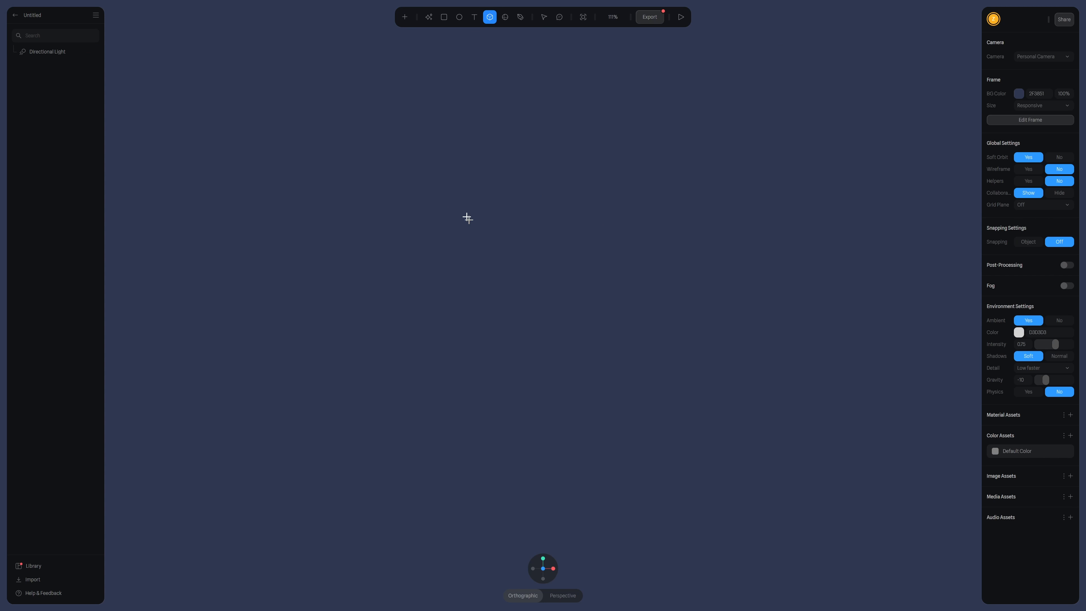
drag(447, 193, 621, 358)
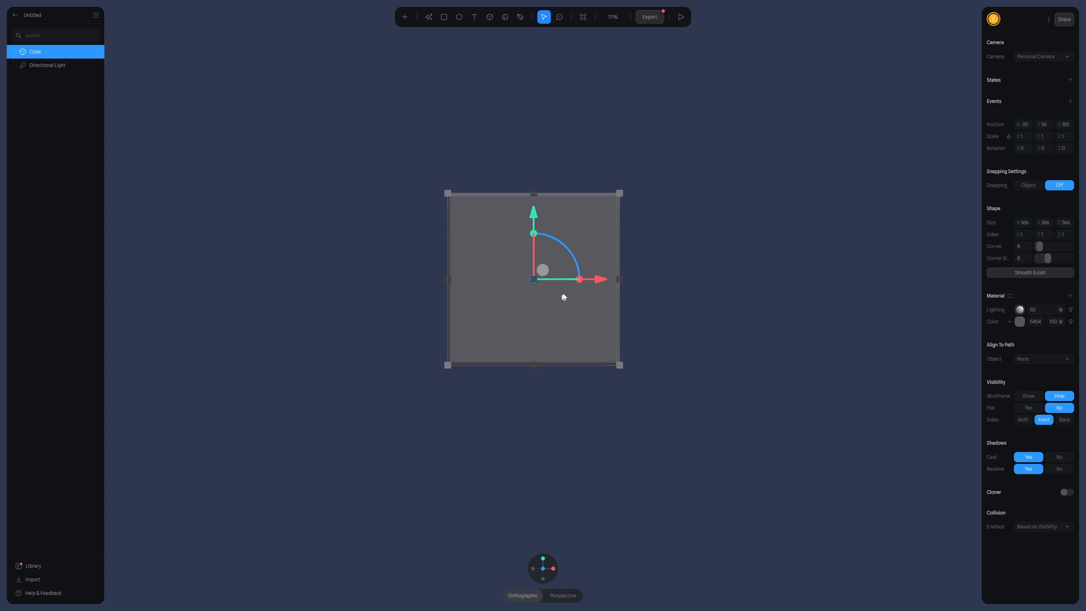
- Try moving the cube along its axes and freely, and rotate it so several faces show
drag(533, 218, 533, 181)
mouse_move(602, 244)
mouse_down()
mouse_move(587, 244)
mouse_move(618, 243)
mouse_up()
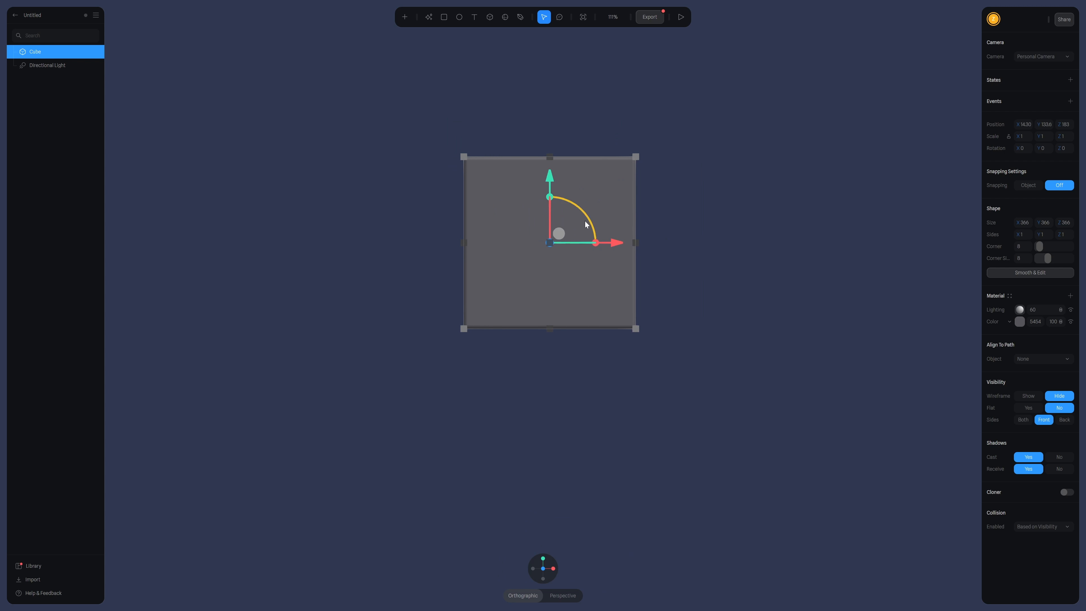
drag(582, 209, 530, 229)
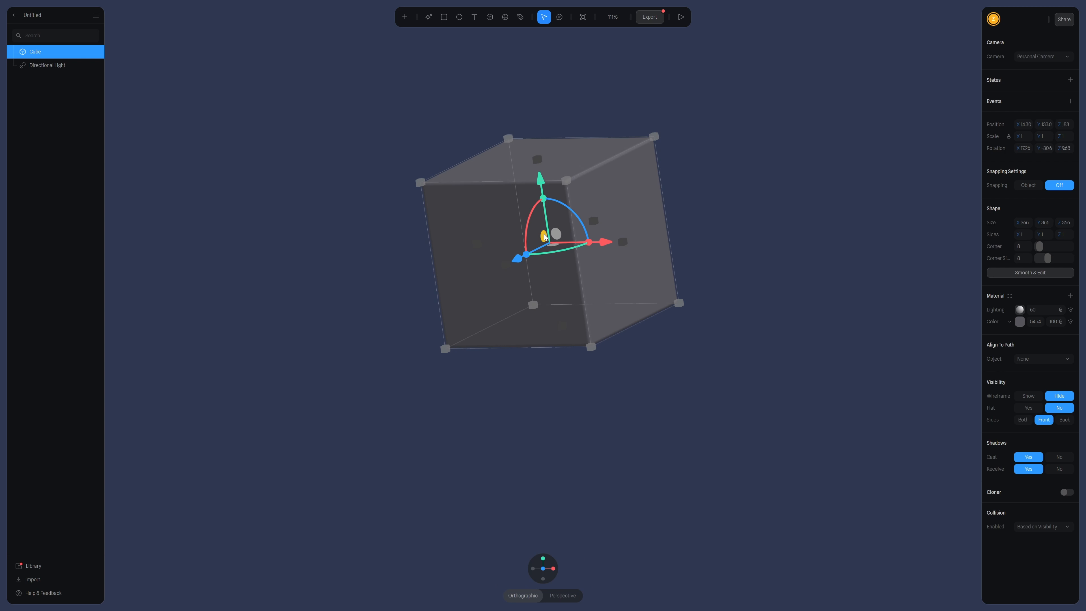
mouse_move(556, 233)
mouse_down()
mouse_move(537, 197)
mouse_move(391, 149)
mouse_move(599, 267)
mouse_move(492, 257)
mouse_move(587, 233)
mouse_move(439, 234)
mouse_move(552, 250)
mouse_move(543, 233)
mouse_up()
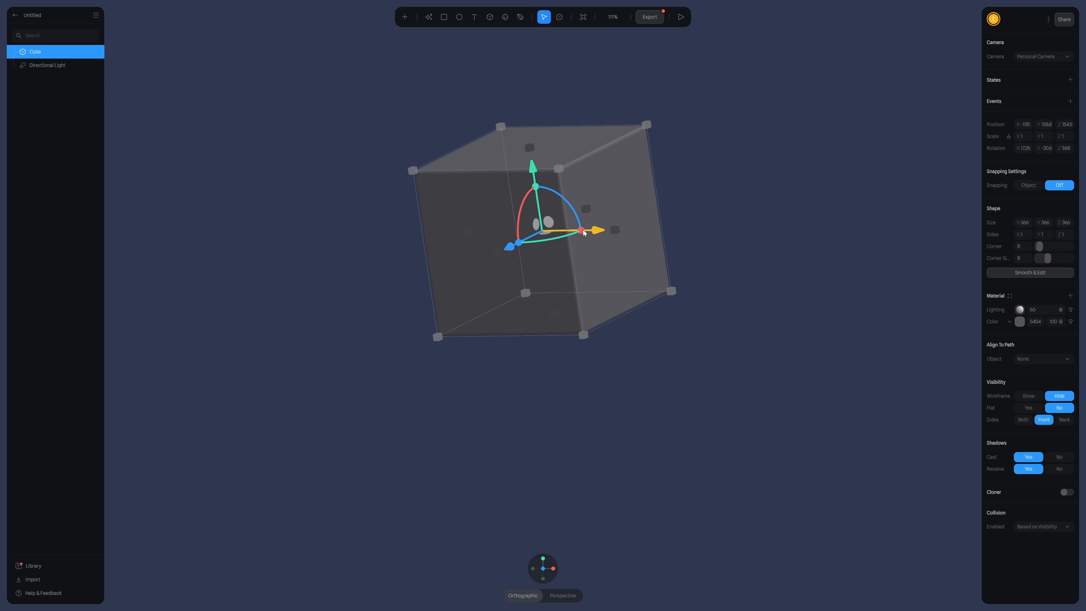
- Scale the cube to about 1.47 on X, 1.34 on Y and 2.64 on Z, and shift it slightly
mouse_move(590, 233)
mouse_down()
mouse_move(633, 257)
mouse_move(594, 237)
mouse_up()
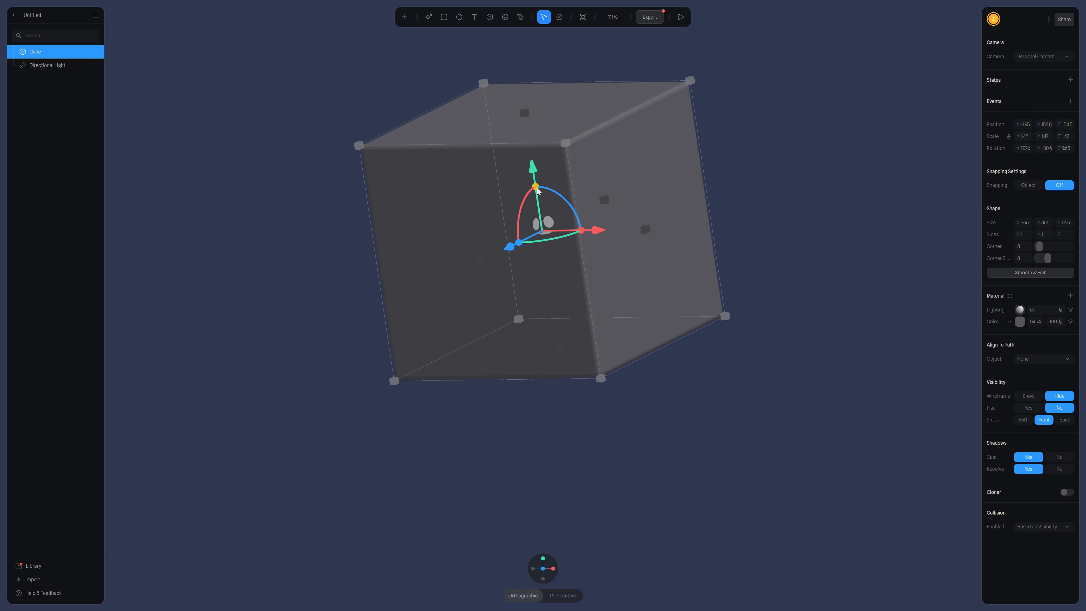
drag(536, 187, 537, 191)
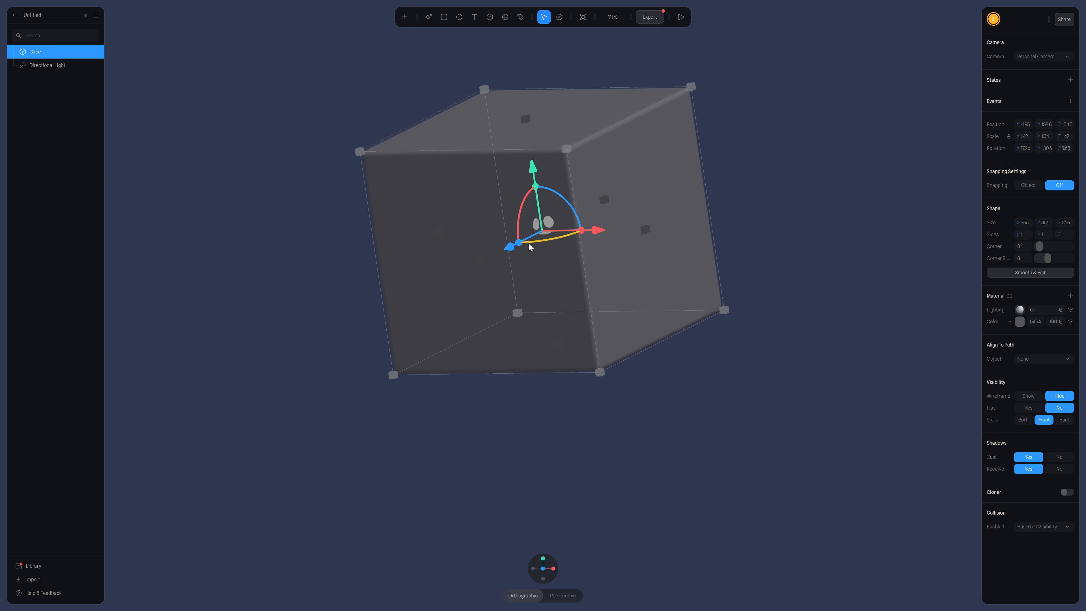
drag(518, 243, 494, 251)
mouse_move(580, 236)
mouse_down()
mouse_move(606, 245)
mouse_move(573, 225)
mouse_up()
drag(574, 225, 580, 227)
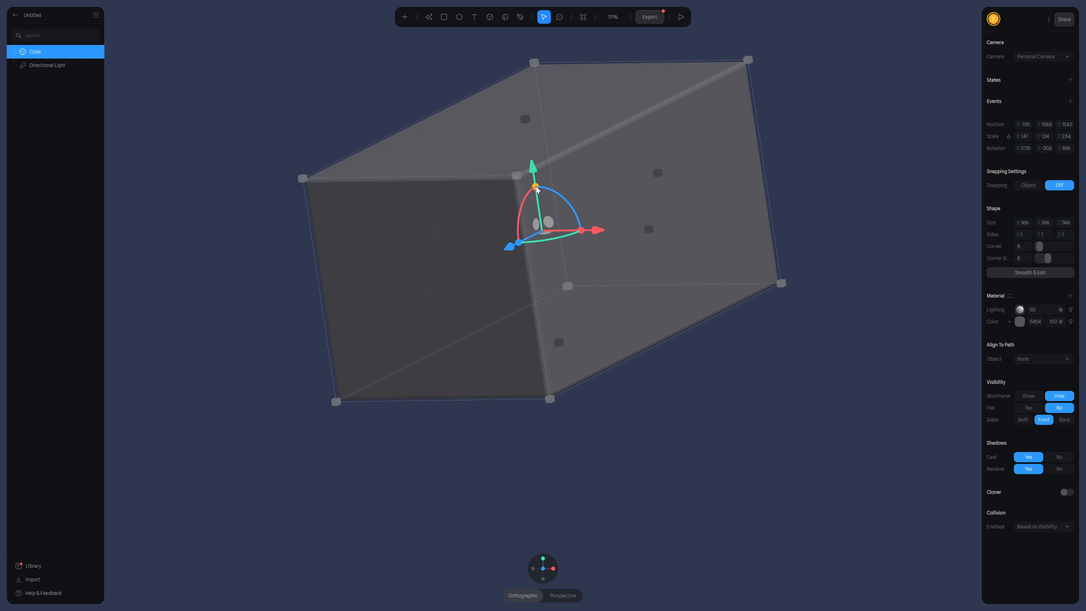
drag(546, 222, 528, 267)
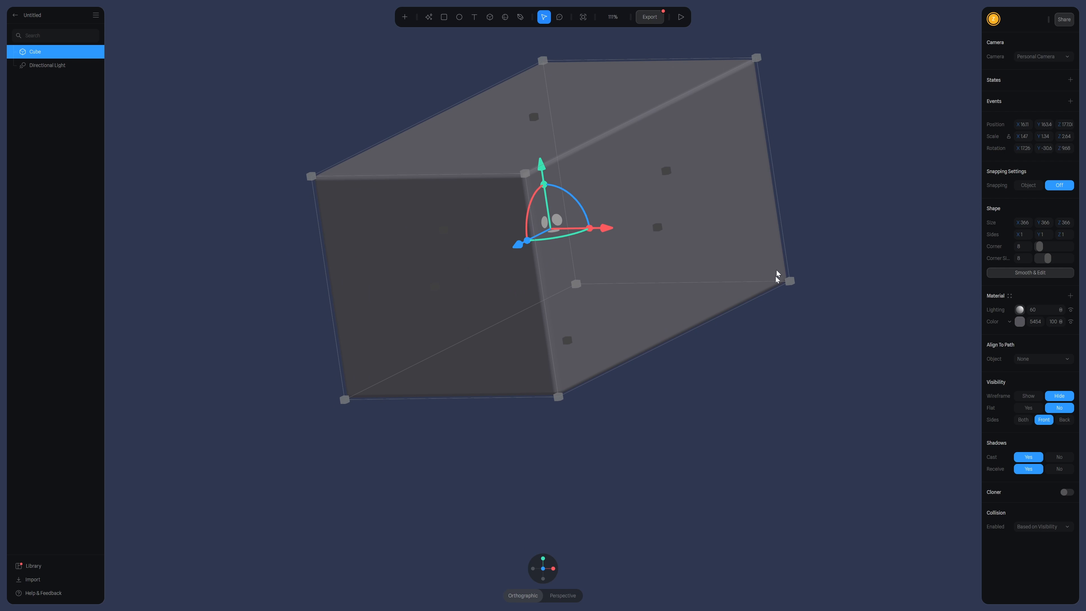
- Shrink the cube from one corner to a size of about 304.5 and set its X position to 13
drag(791, 283, 515, 317)
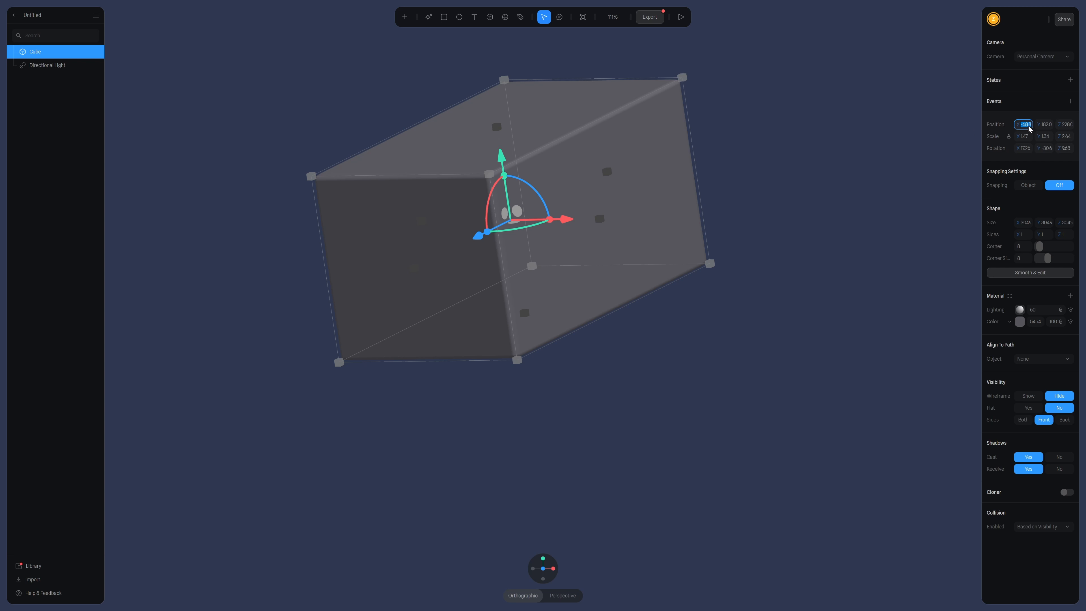
key(Return)
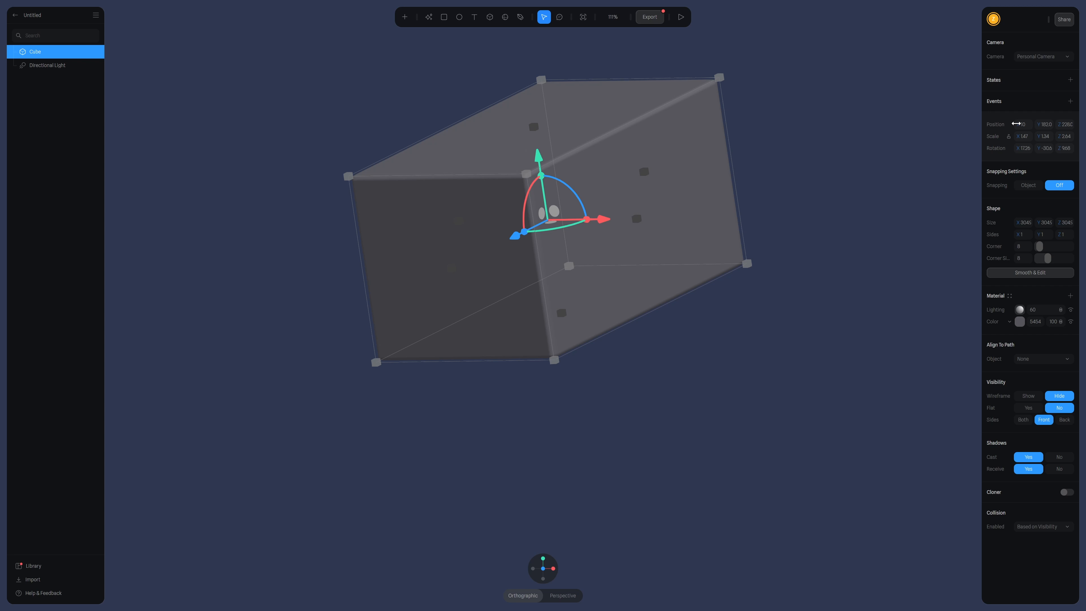
mouse_move(1012, 125)
mouse_down()
mouse_move(997, 125)
mouse_move(1016, 126)
mouse_up()
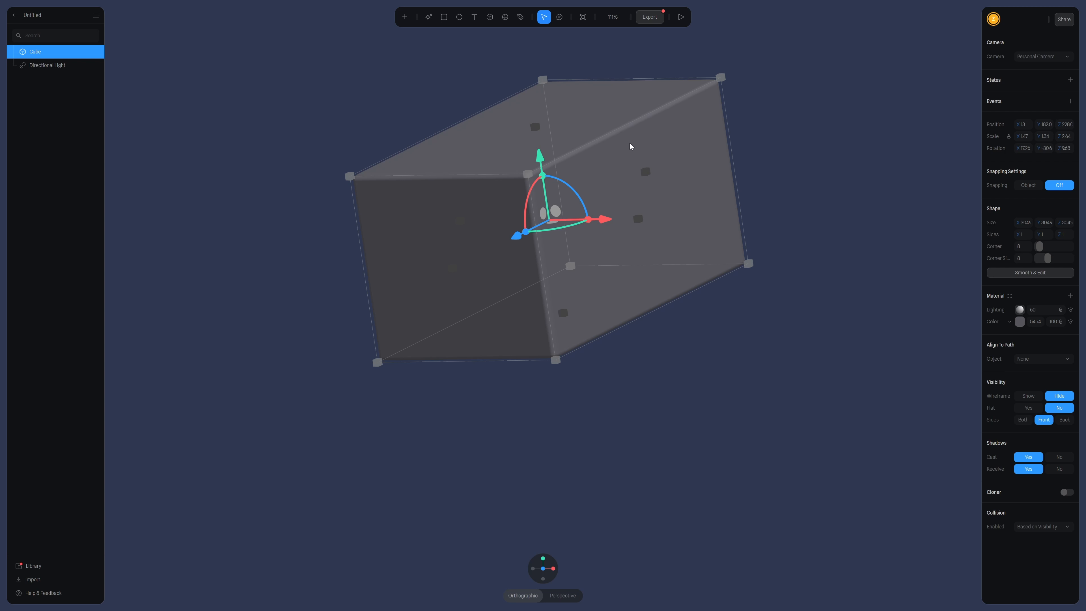
- Reset the cube's whole transform and move it freehand to about X 24, Y 69
right_click(628, 125)
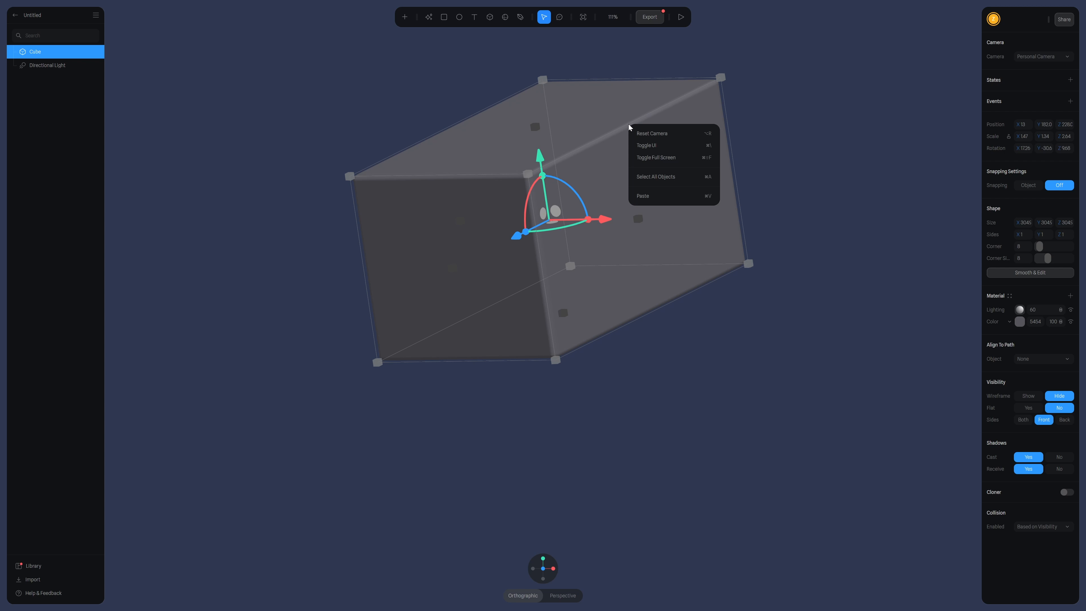
right_click(604, 164)
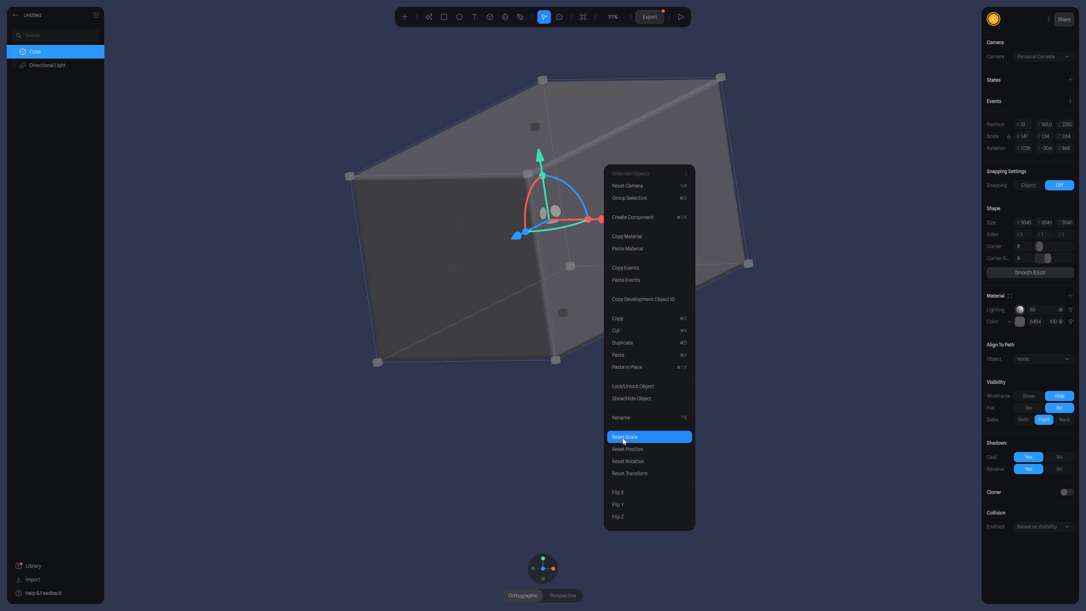
click(630, 474)
scroll(559, 384, up, 1)
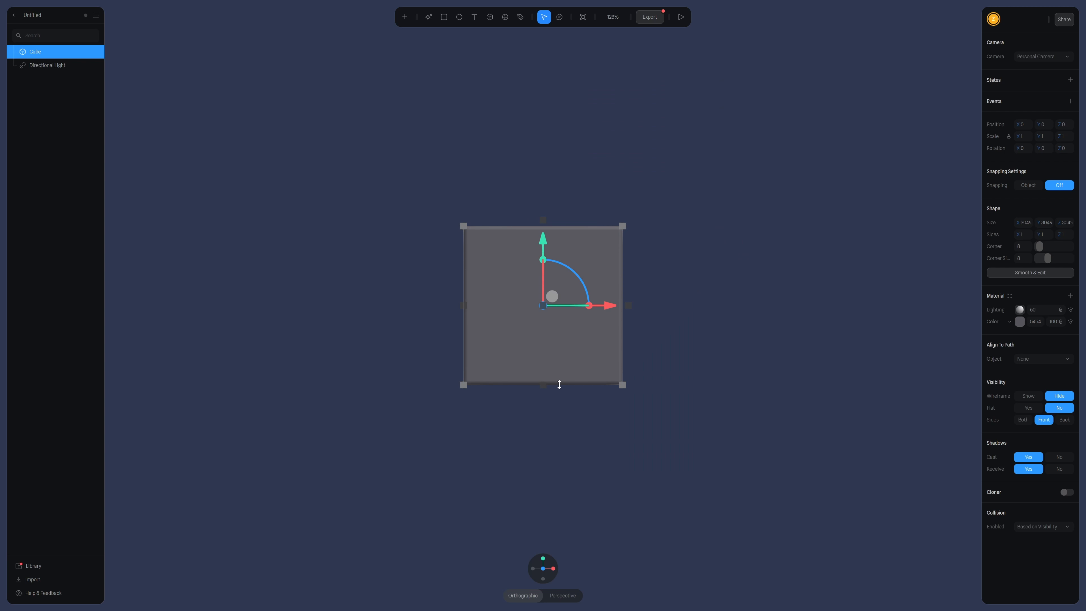
drag(554, 300, 584, 270)
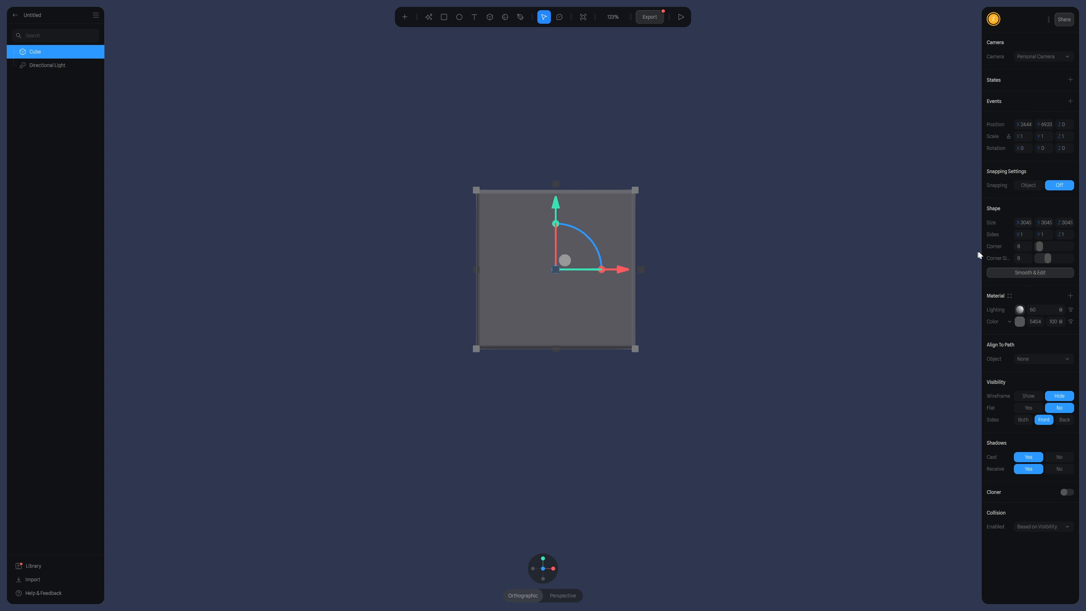
- Bevel the cube's edges with a corner value of 95 and a single corner side
mouse_move(1039, 246)
mouse_down()
mouse_move(1055, 246)
mouse_move(1037, 258)
mouse_move(1057, 262)
mouse_move(1014, 268)
mouse_move(1051, 263)
mouse_up()
scroll(667, 236, up, 5)
middle_drag(765, 216, 751, 252)
scroll(782, 269, up, 2)
drag(1051, 246, 1031, 260)
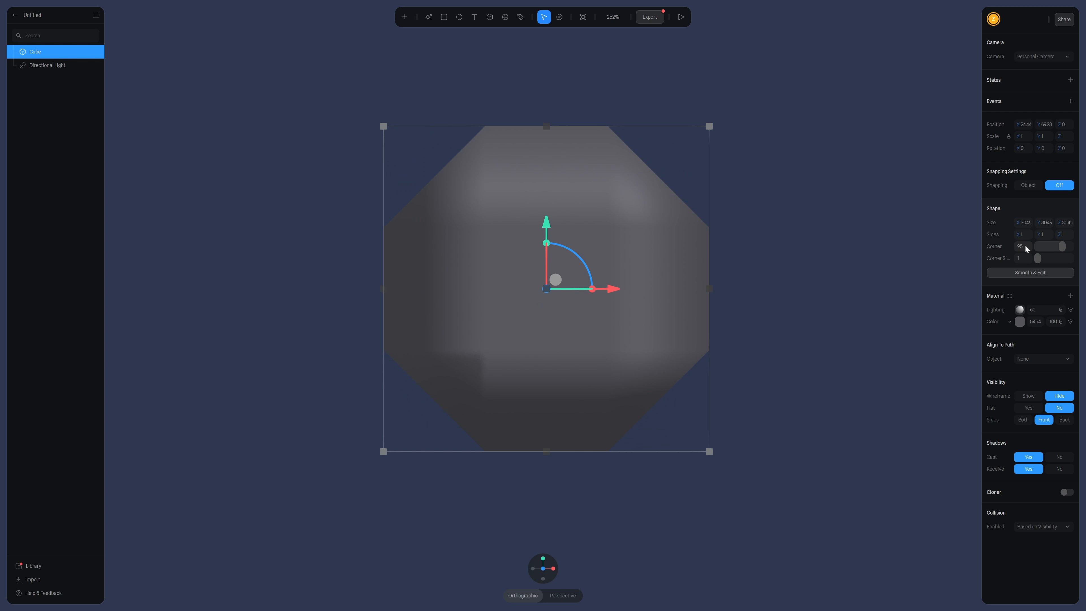
- Set the cube's corner and corner sides to 8 each and move it to about X -205, Y 171
text(8)
key(Return)
click(1024, 259)
text(8)
key(Return)
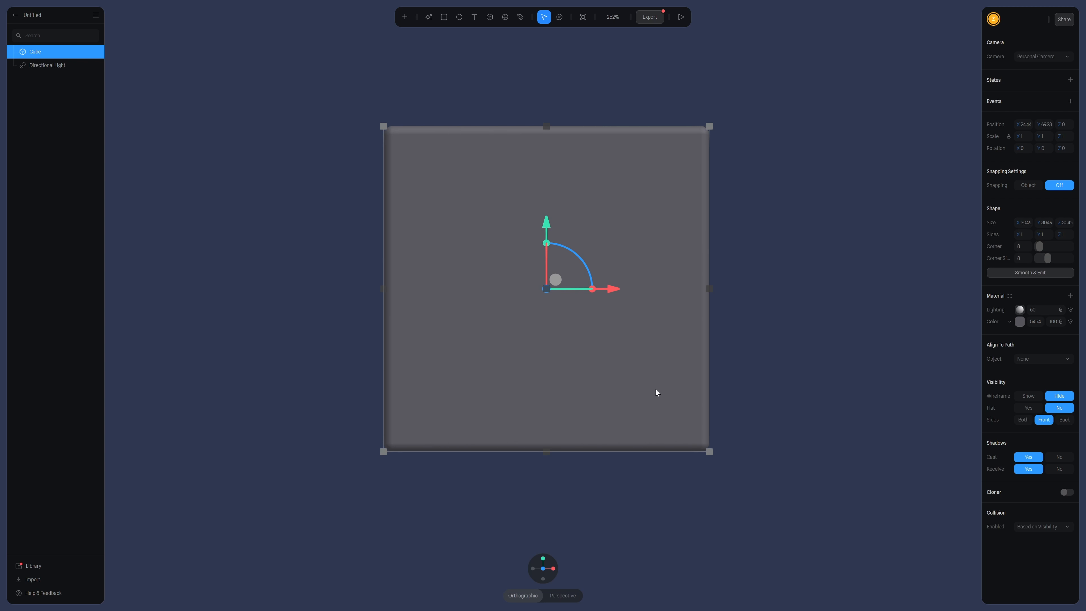
scroll(592, 309, down, 3)
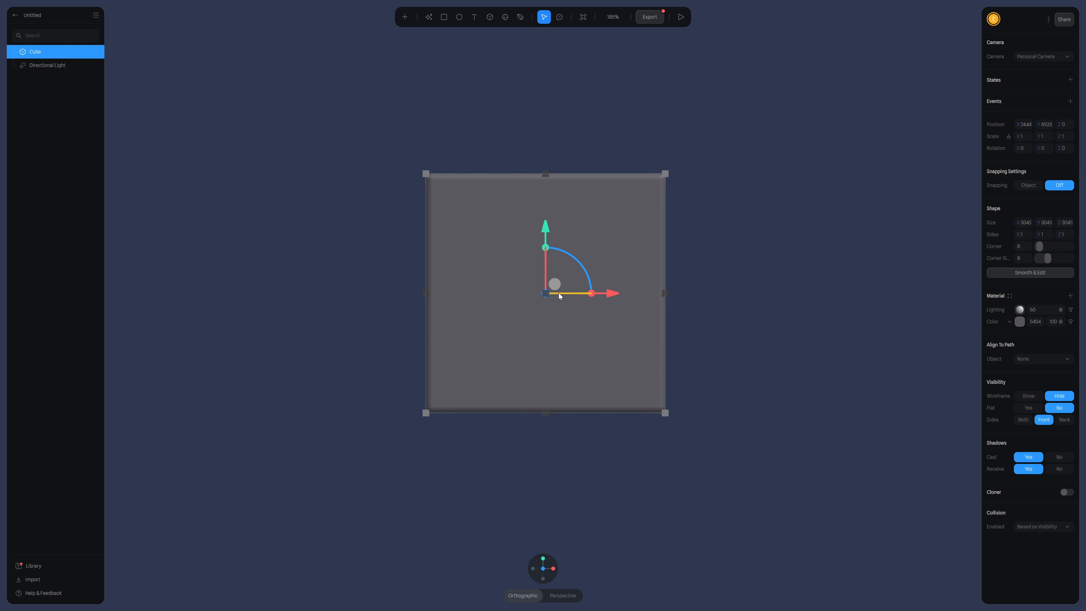
drag(558, 280, 378, 195)
- Draw a cylinder about 173 wide and 237 tall beside the cube and tilt it about 47° on X
click(405, 17)
scroll(454, 148, down, 3)
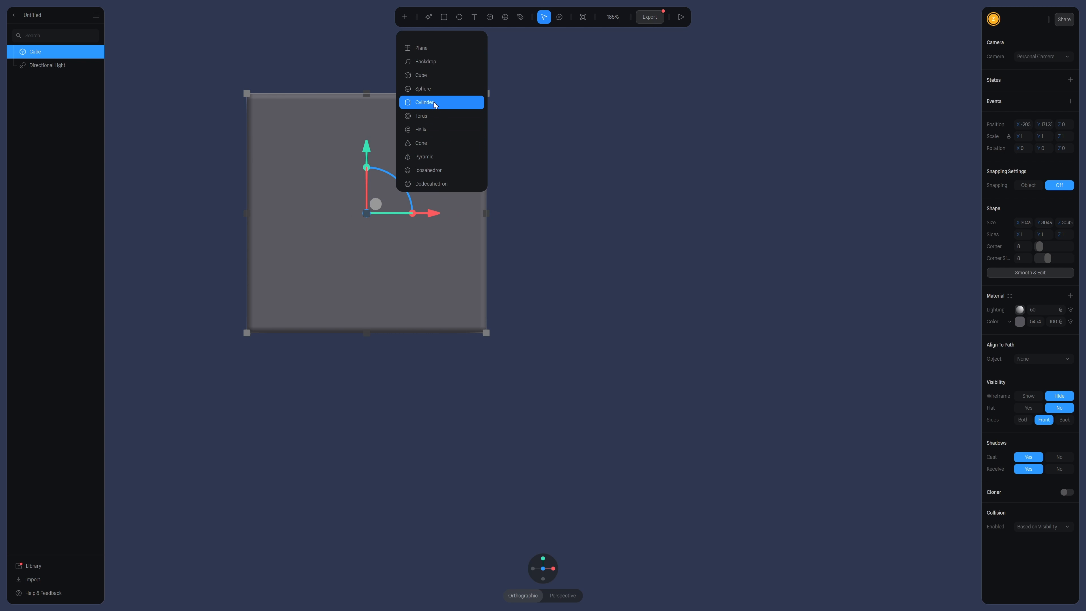
click(434, 102)
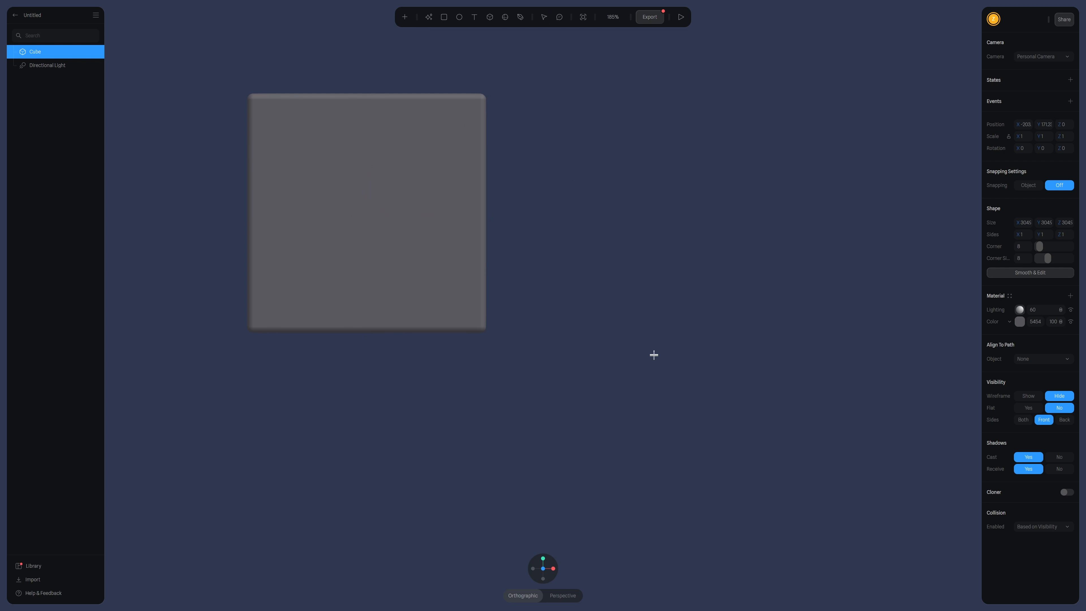
mouse_move(654, 339)
mouse_down()
mouse_move(742, 495)
mouse_move(789, 525)
mouse_up()
drag(721, 371, 683, 284)
drag(723, 321, 720, 336)
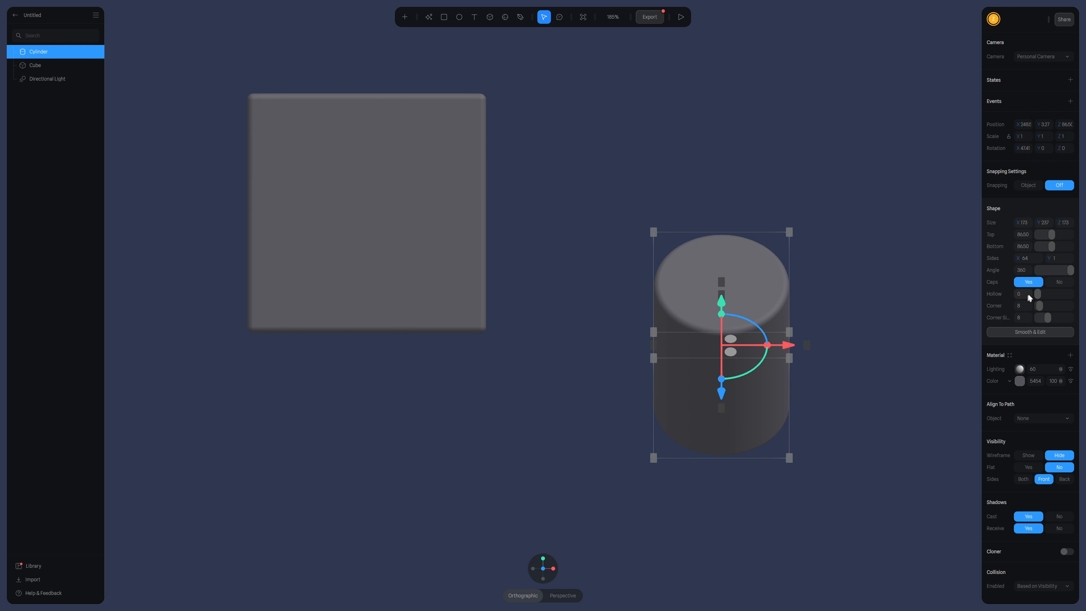
- Hollow the cylinder to about 0.54 and open its side by reducing the angle to about 231
drag(1038, 293, 1055, 295)
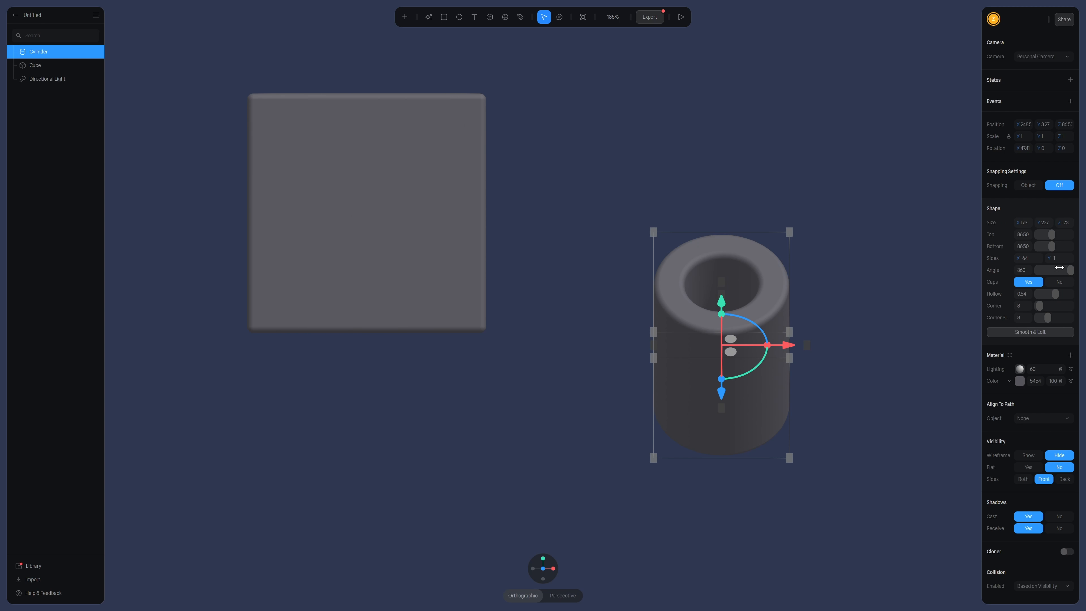
mouse_move(1064, 270)
mouse_down()
mouse_move(1049, 272)
mouse_move(1059, 273)
mouse_up()
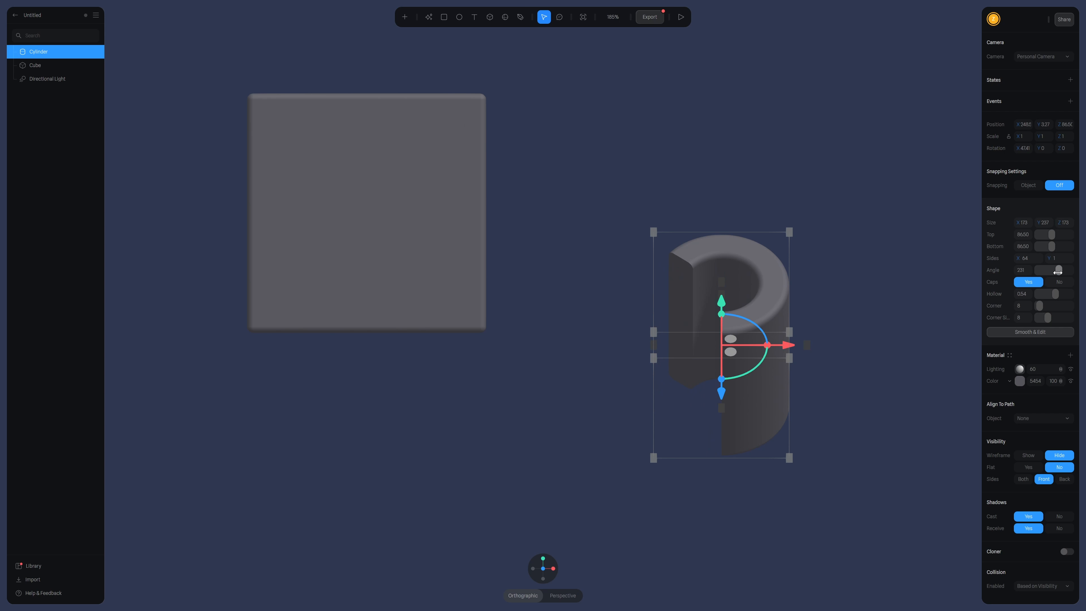
scroll(709, 335, up, 5)
alt+drag(727, 361, 765, 360)
middle_drag(613, 333, 492, 311)
scroll(834, 374, up, 3)
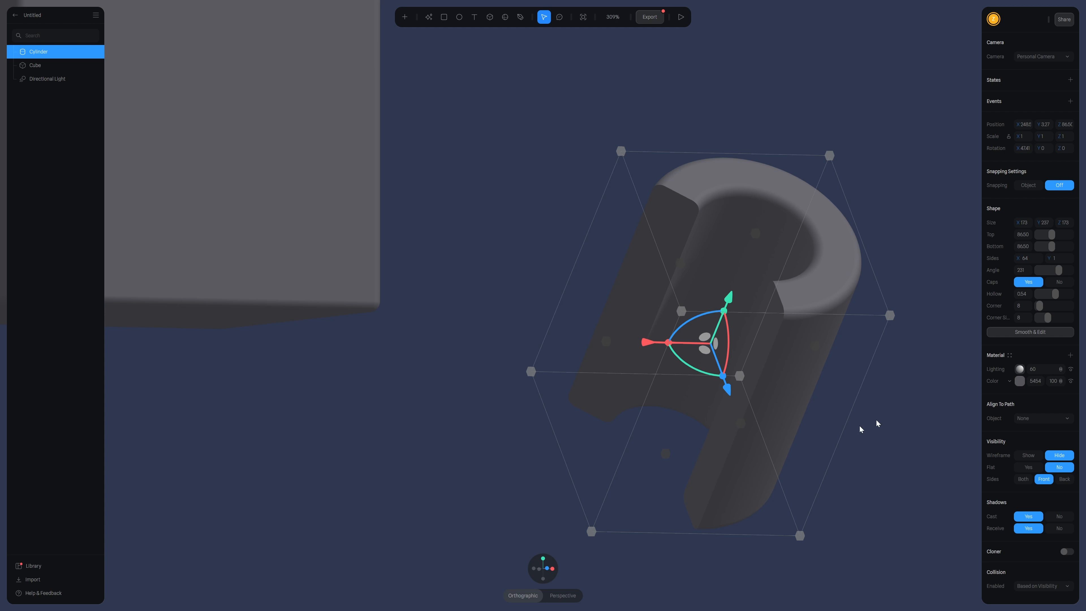
- Round the cylinder's rim with a larger corner value and 2 corner sides, and set its angle to about 194
mouse_move(1058, 270)
mouse_down()
mouse_move(1042, 270)
mouse_move(1076, 272)
mouse_up()
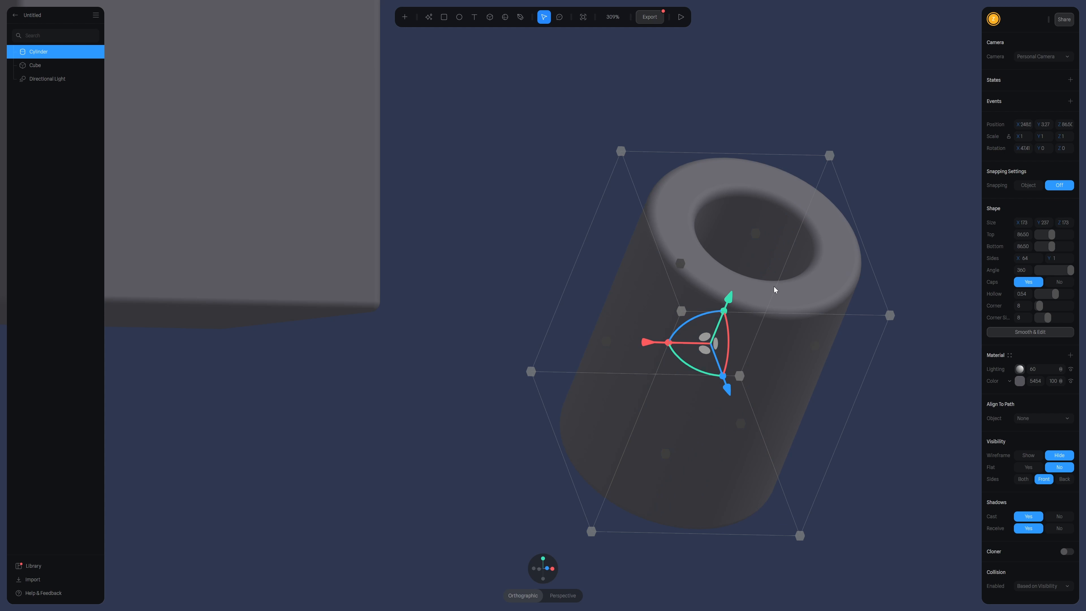
mouse_move(1039, 305)
mouse_down()
mouse_move(1056, 304)
mouse_move(1024, 321)
mouse_up()
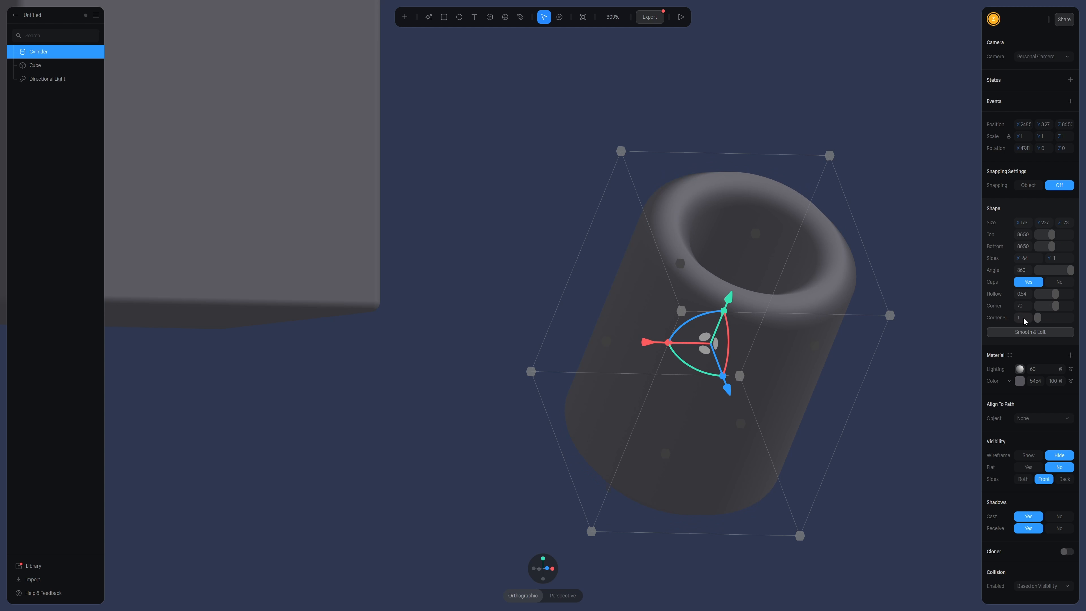
mouse_move(1070, 270)
mouse_down()
mouse_move(1043, 271)
mouse_move(1056, 273)
mouse_up()
drag(1035, 317, 1037, 317)
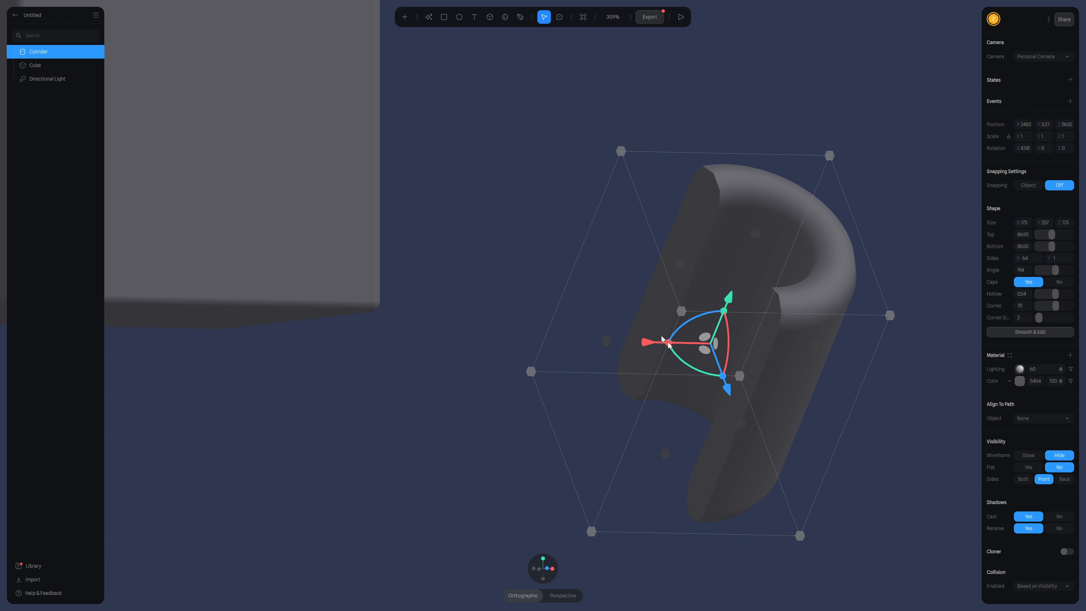
- Move the cut-open cylinder freehand to a spot below and to the left of the cube
scroll(704, 352, down, 2)
scroll(704, 352, down, 5)
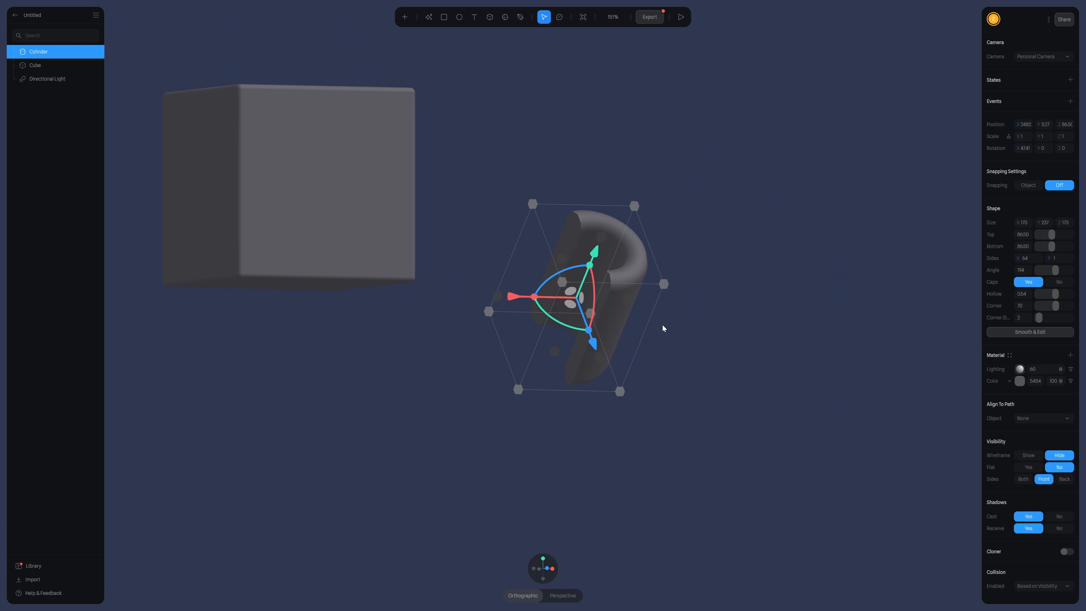
scroll(665, 332, down, 4)
drag(570, 298, 232, 350)
middle_drag(632, 386, 708, 379)
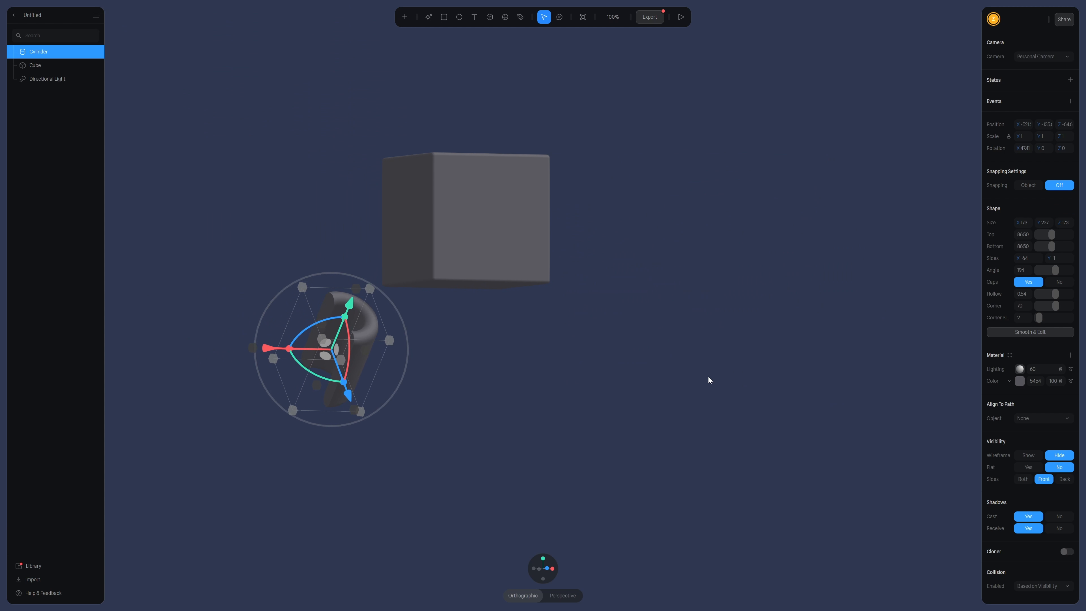
alt+drag(742, 383, 740, 389)
middle_drag(750, 326, 718, 312)
- Draw a pentagon about 359 by 416 to the right of the cube
click(405, 19)
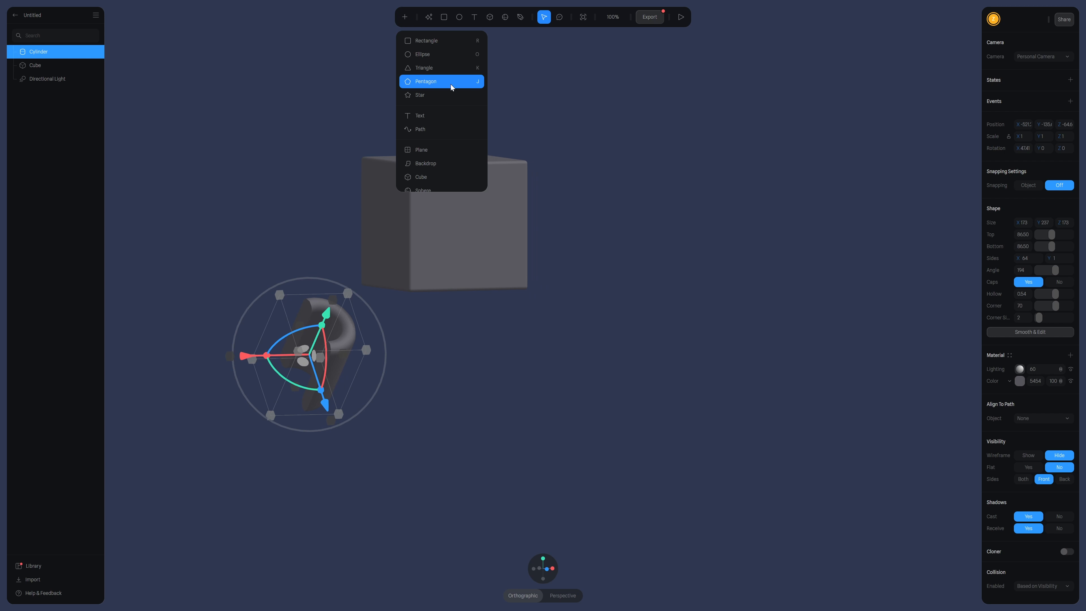
click(431, 81)
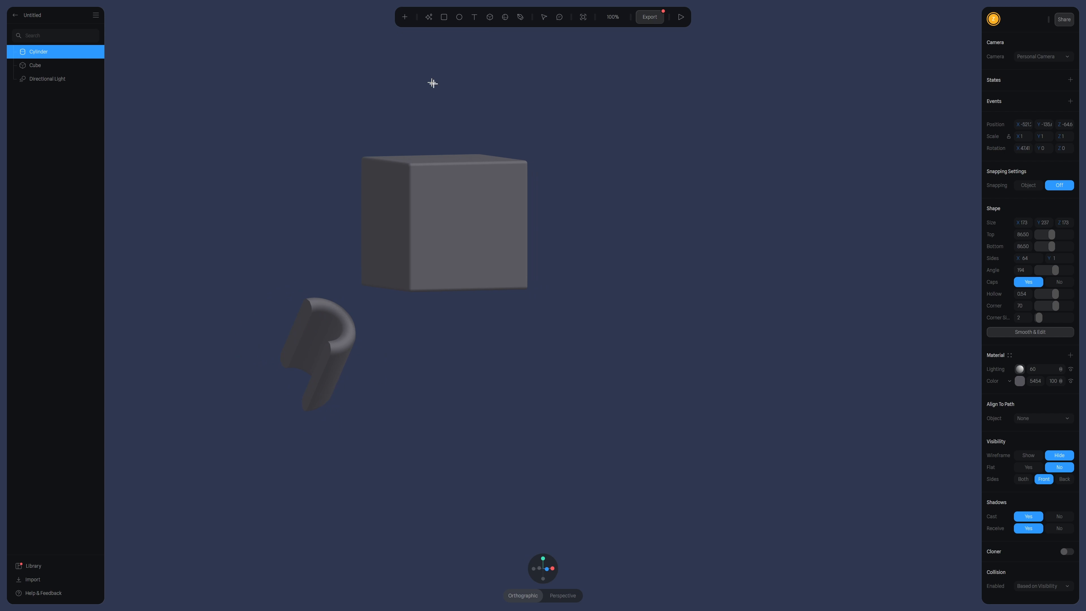
drag(620, 218, 773, 394)
- Extrude the flat pentagon to turn it into a thick solid without a bevel
scroll(778, 383, down, 2)
right_drag(778, 383, 574, 391)
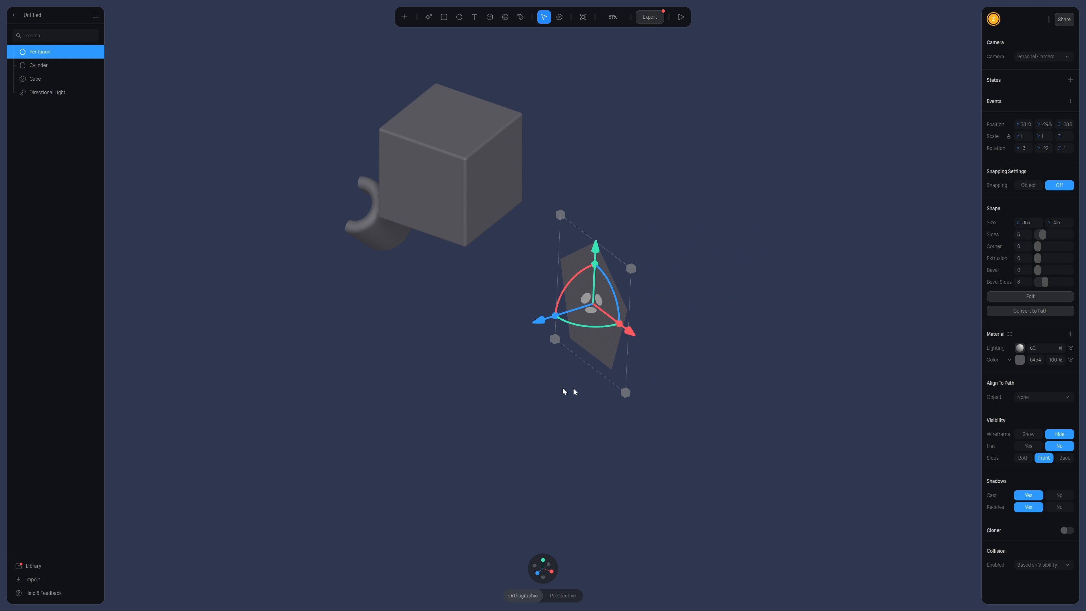
right_drag(634, 508, 654, 442)
scroll(655, 441, up, 3)
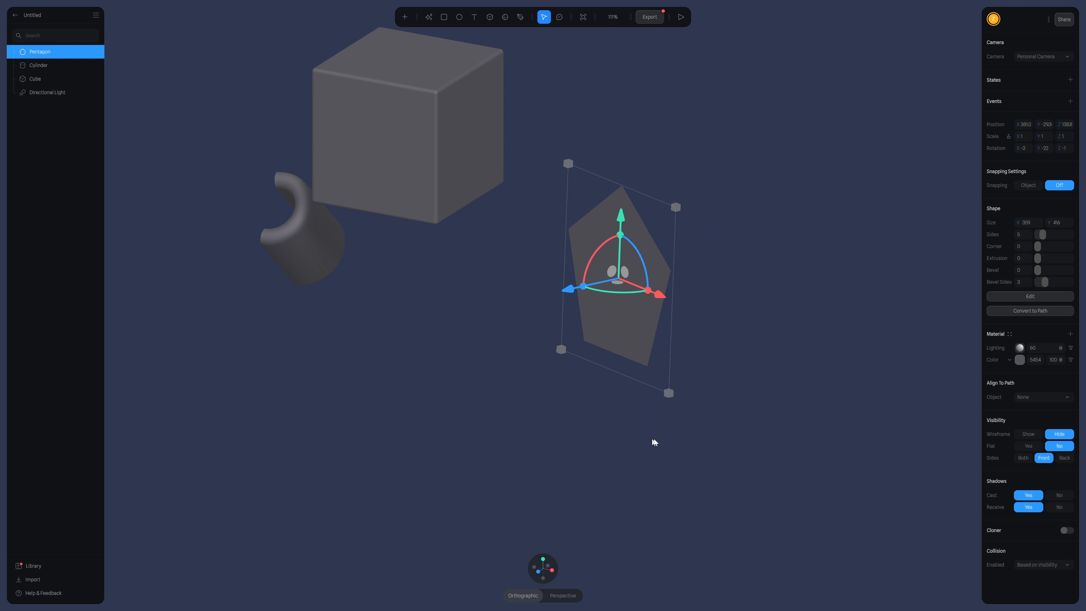
middle_drag(701, 456, 697, 454)
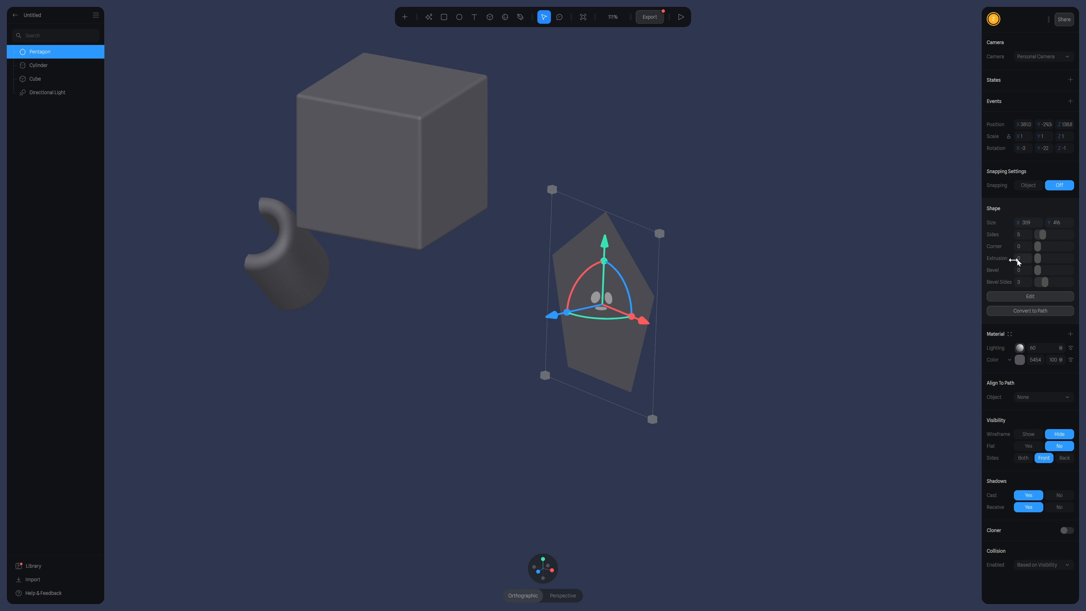
drag(1038, 258, 1062, 260)
scroll(749, 284, up, 6)
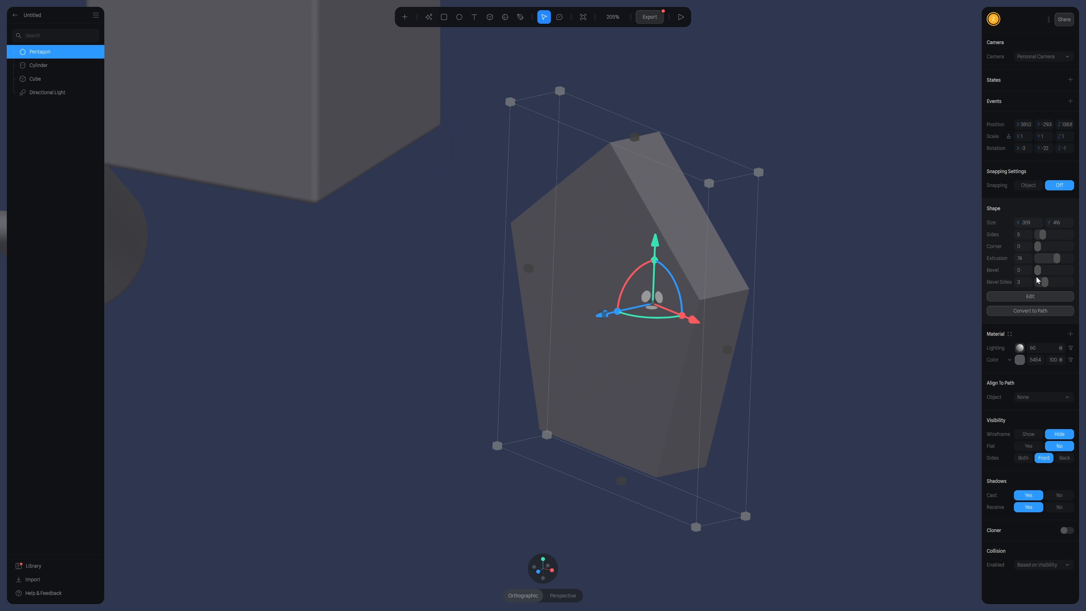
drag(1037, 269, 1038, 270)
scroll(609, 241, down, 2)
scroll(609, 240, down, 4)
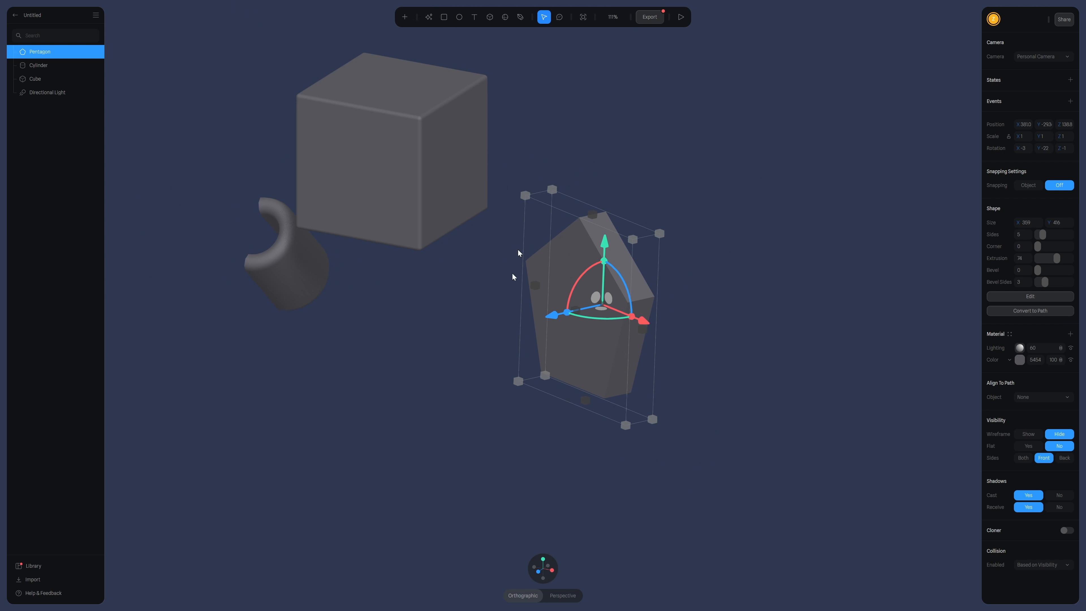
- Draw a closed seven-point shape about 494 by 587 below the pentagon with the Pen tool
middle_drag(705, 411, 770, 392)
scroll(758, 383, down, 3)
right_drag(757, 383, 719, 317)
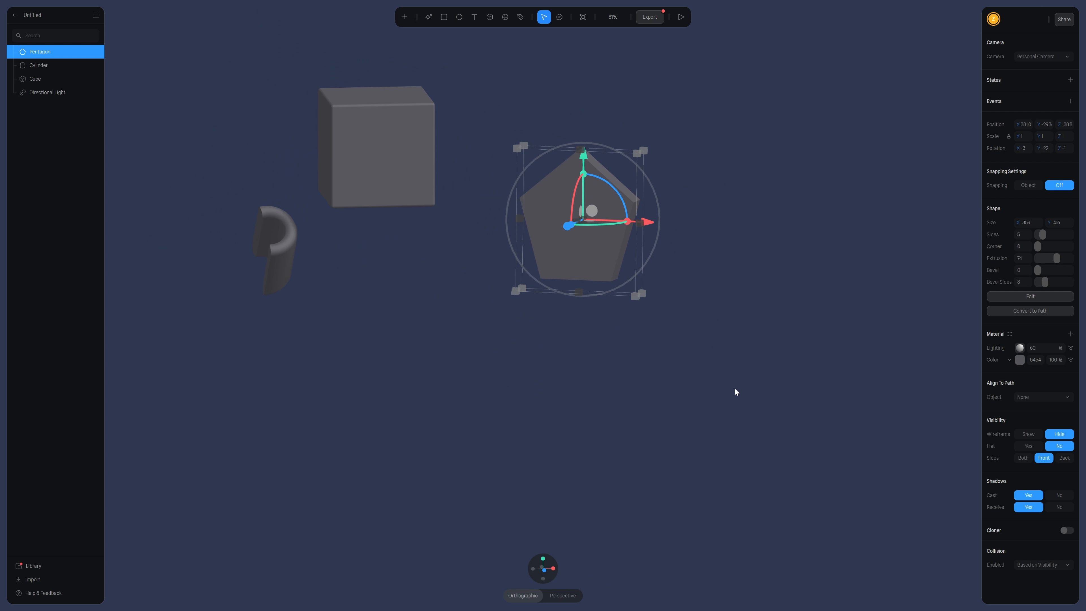
right_drag(735, 390, 733, 413)
right_drag(759, 346, 748, 338)
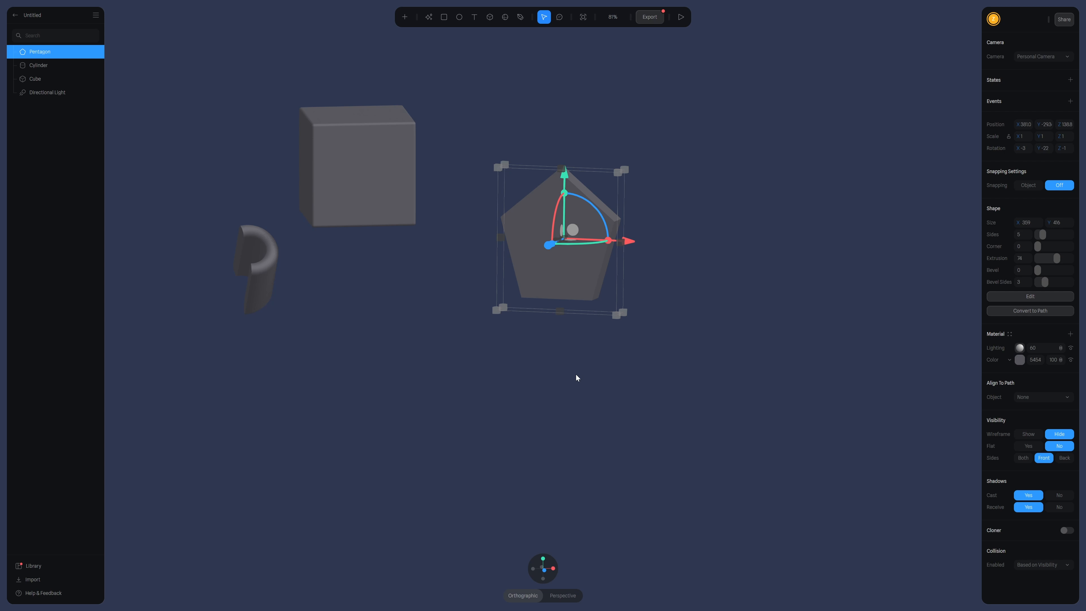
click(520, 17)
click(519, 17)
click(576, 391)
click(648, 318)
click(717, 312)
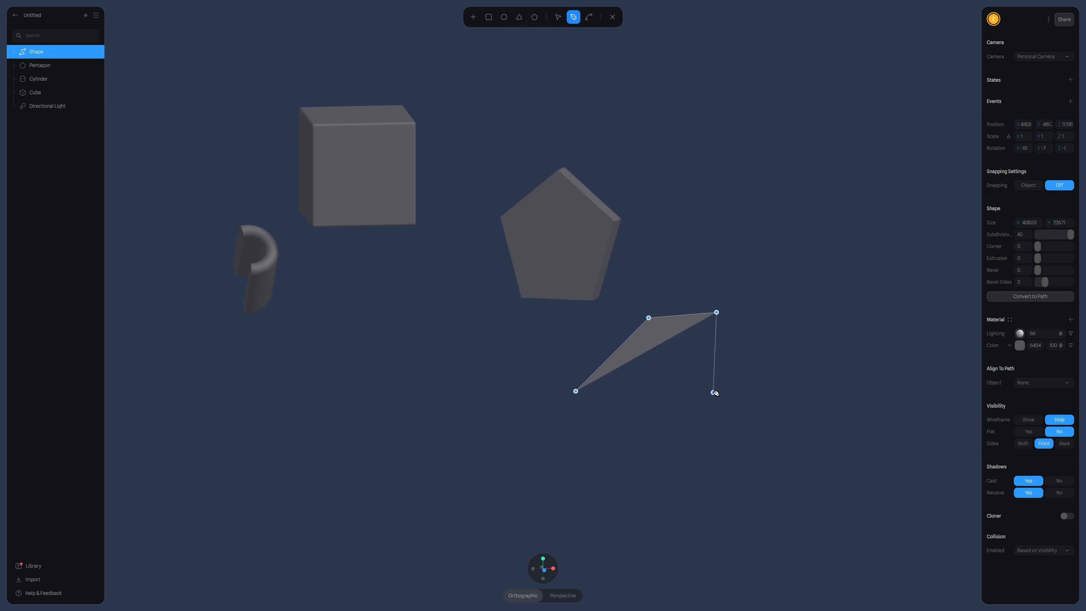
click(714, 390)
click(702, 467)
click(651, 516)
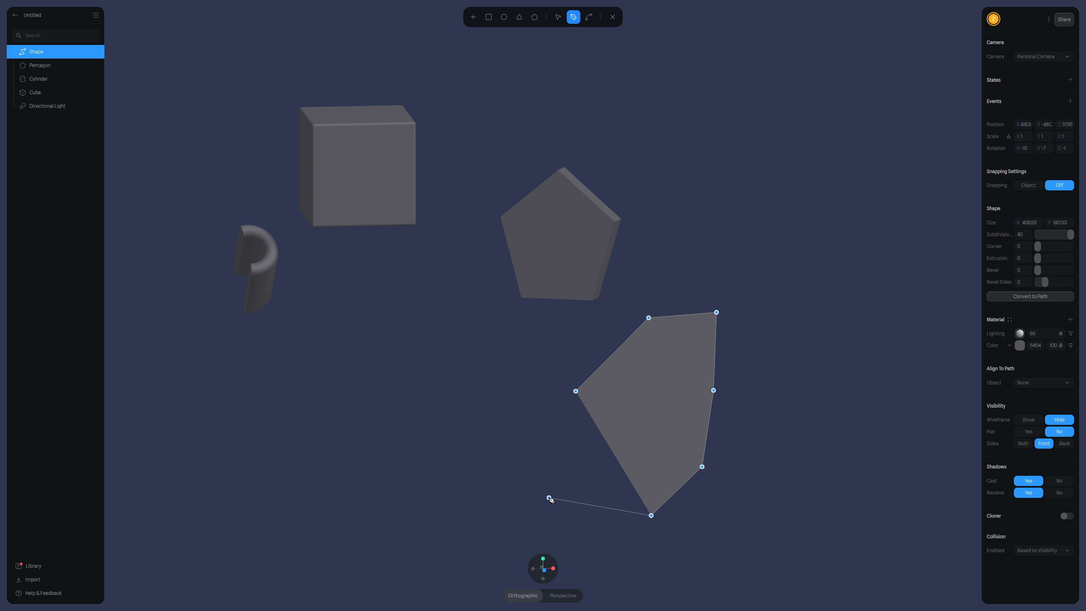
click(549, 497)
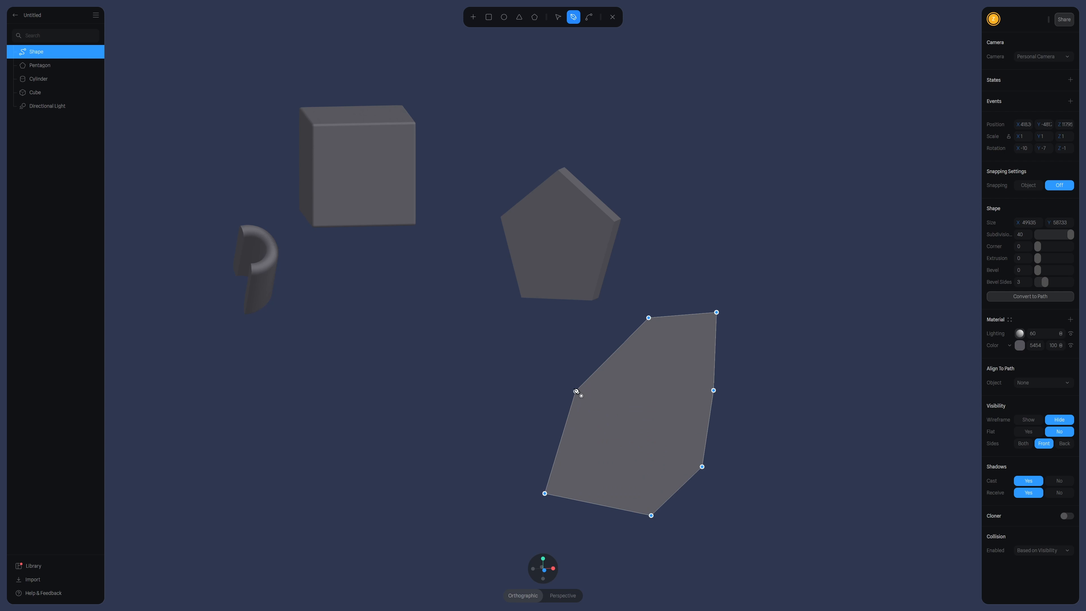
click(576, 391)
- Reshape the seven-point outline by moving four of its points, and activate the point-curving tool
click(588, 20)
drag(575, 391, 518, 387)
drag(713, 390, 791, 411)
mouse_move(701, 467)
mouse_down()
mouse_move(681, 405)
mouse_move(712, 434)
mouse_move(689, 422)
mouse_move(707, 451)
mouse_up()
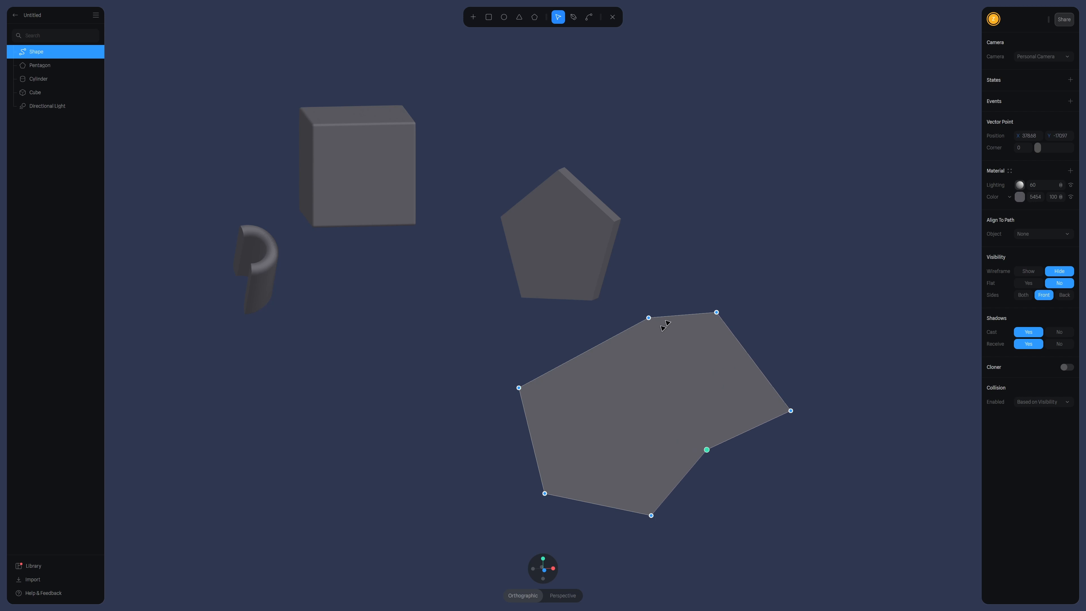
drag(655, 320, 586, 330)
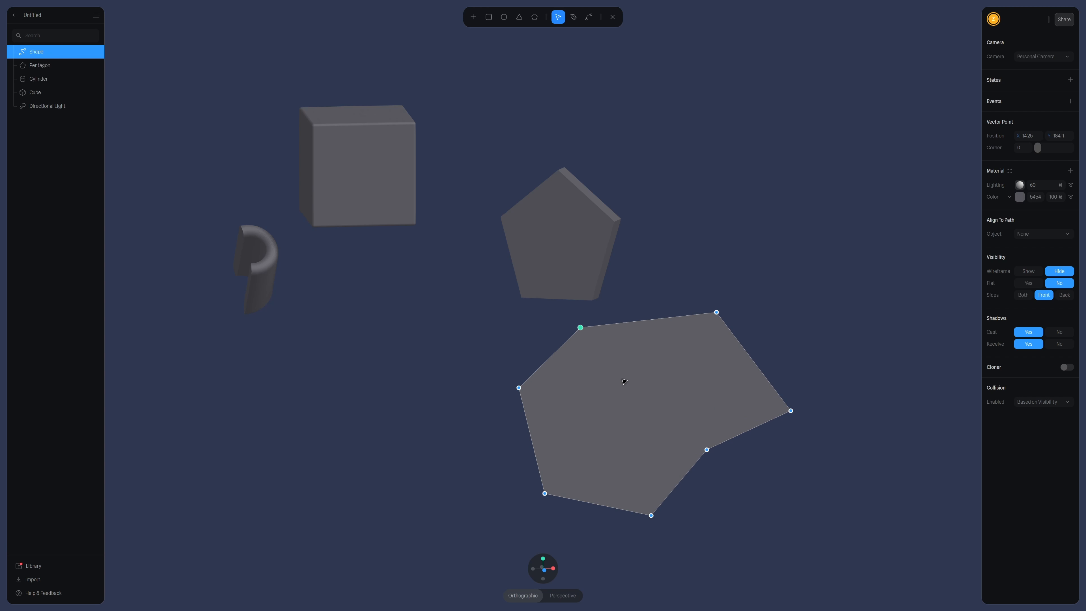
click(591, 22)
click(588, 16)
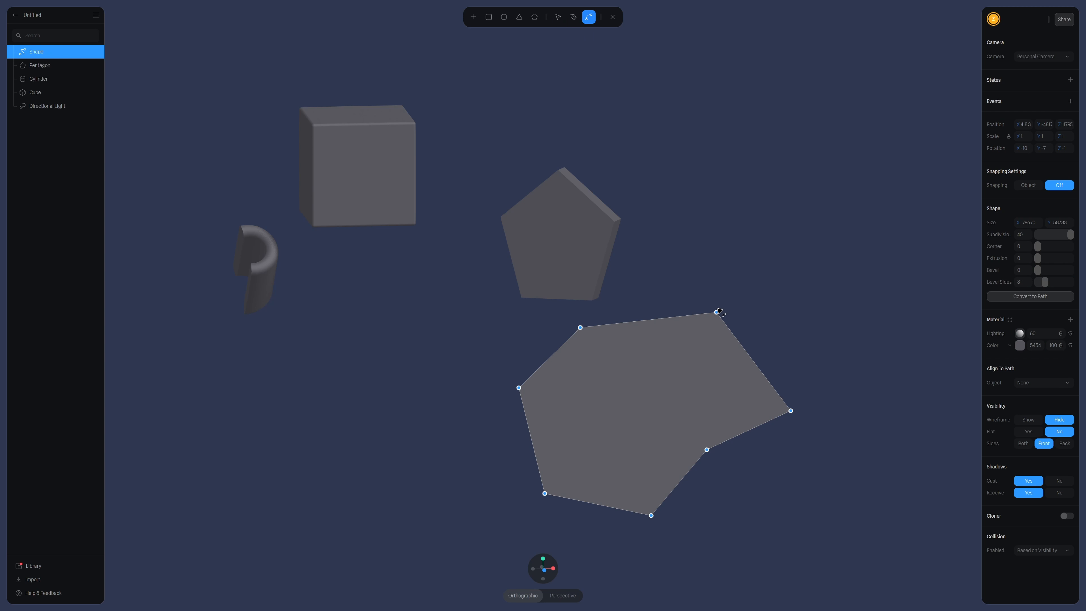
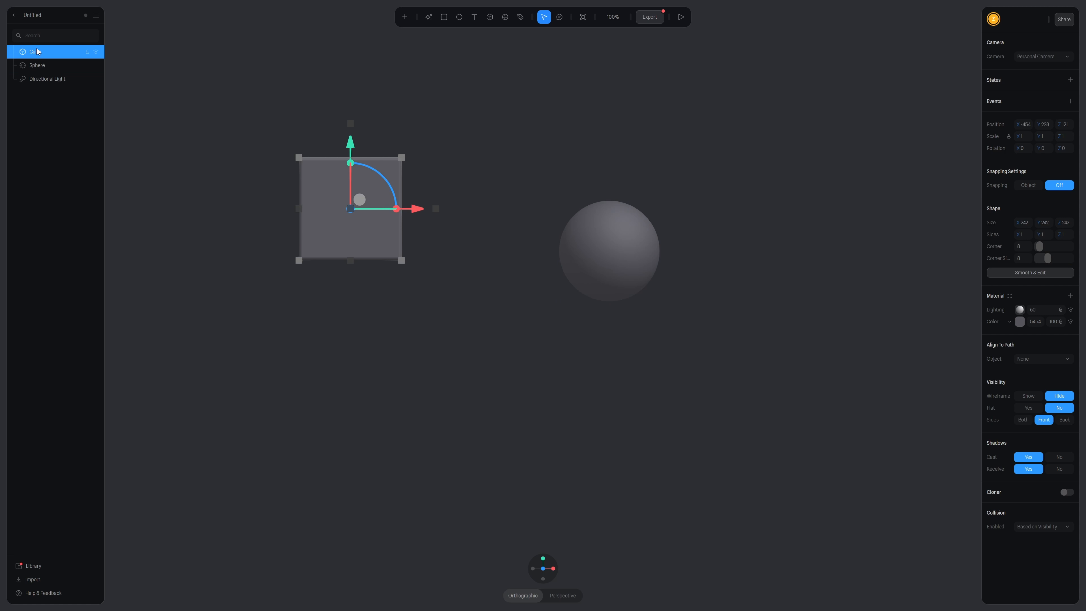
- Hide the sphere and make it visible again
click(37, 66)
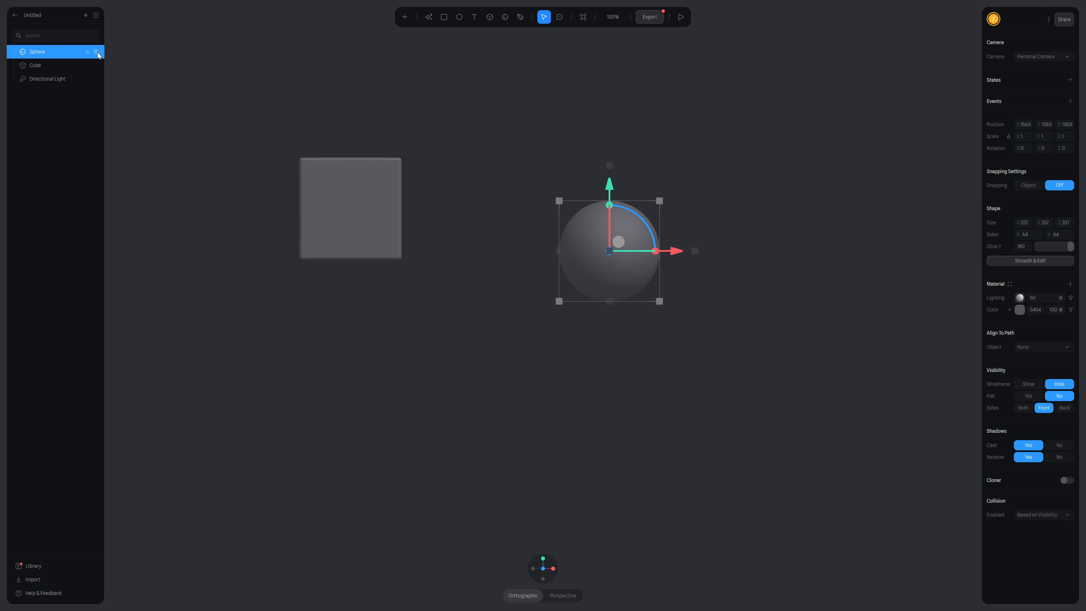
click(96, 51)
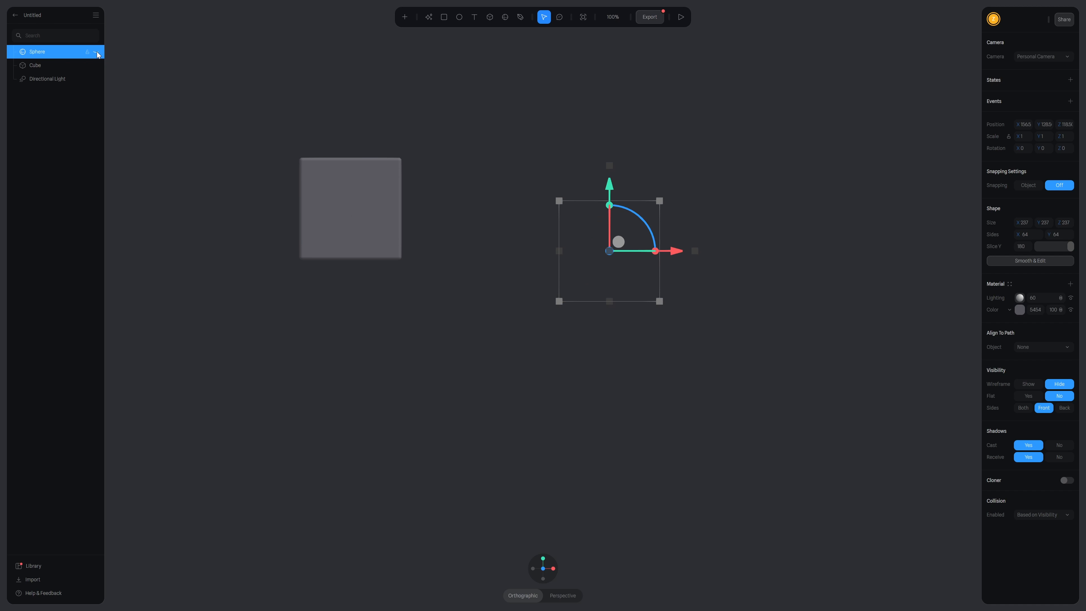
click(97, 52)
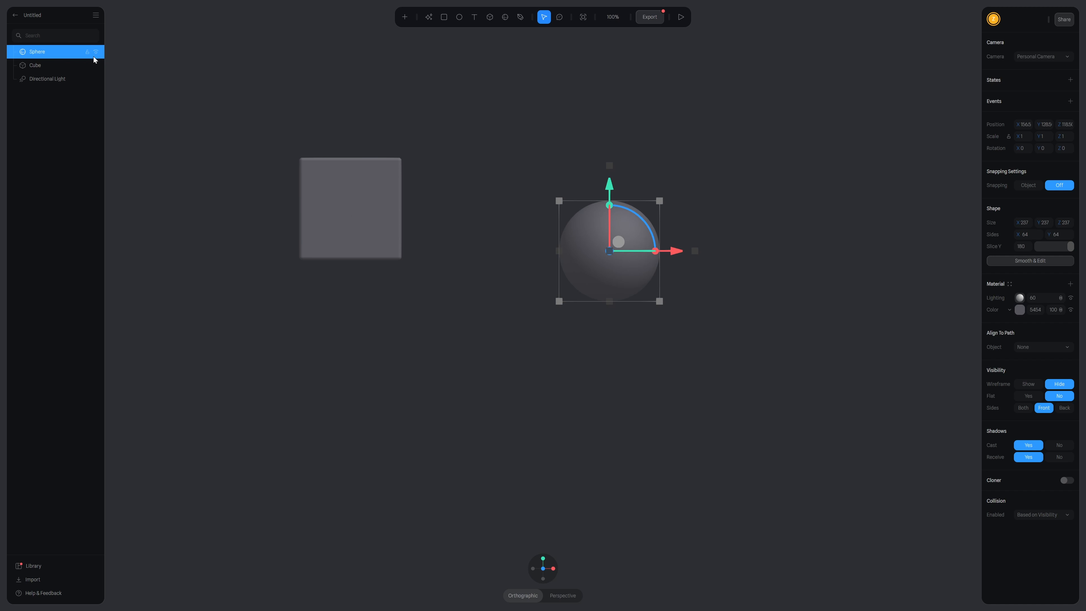
- Test locking the sphere by trying to select it in the viewport while locked, and unlock it again
click(87, 51)
click(385, 345)
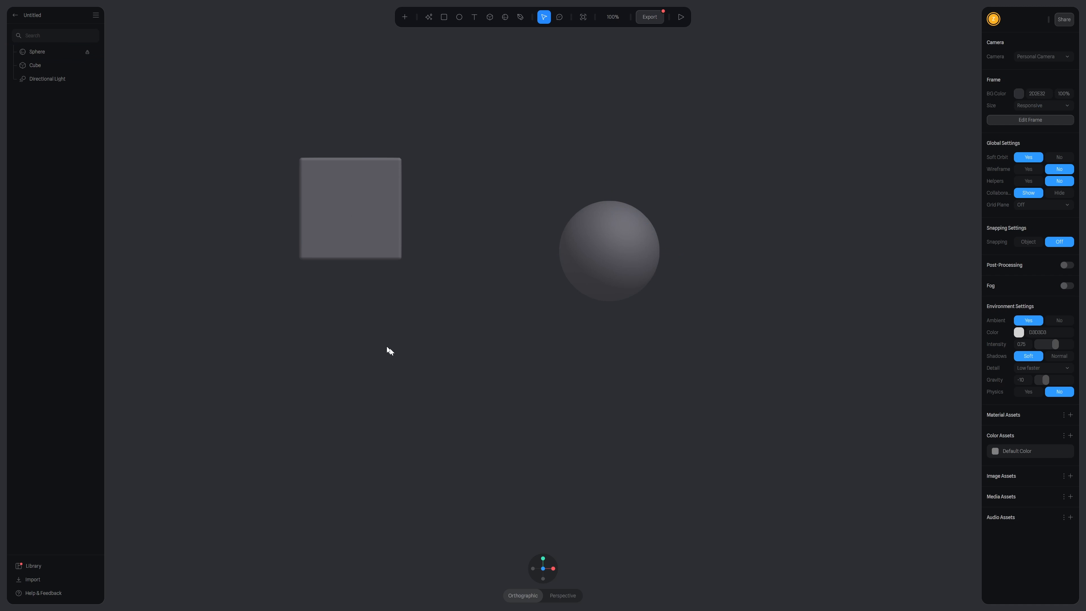
drag(559, 126, 698, 355)
drag(516, 128, 663, 302)
drag(577, 142, 671, 295)
click(92, 53)
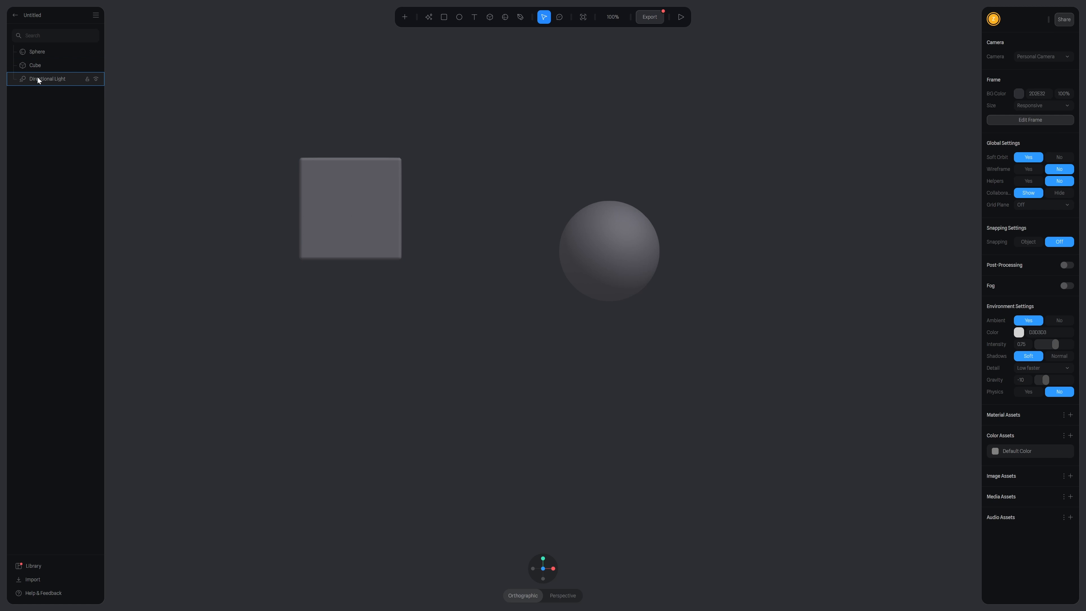
- Nest the cube under the sphere in the layer list, making it the sphere's child
click(37, 61)
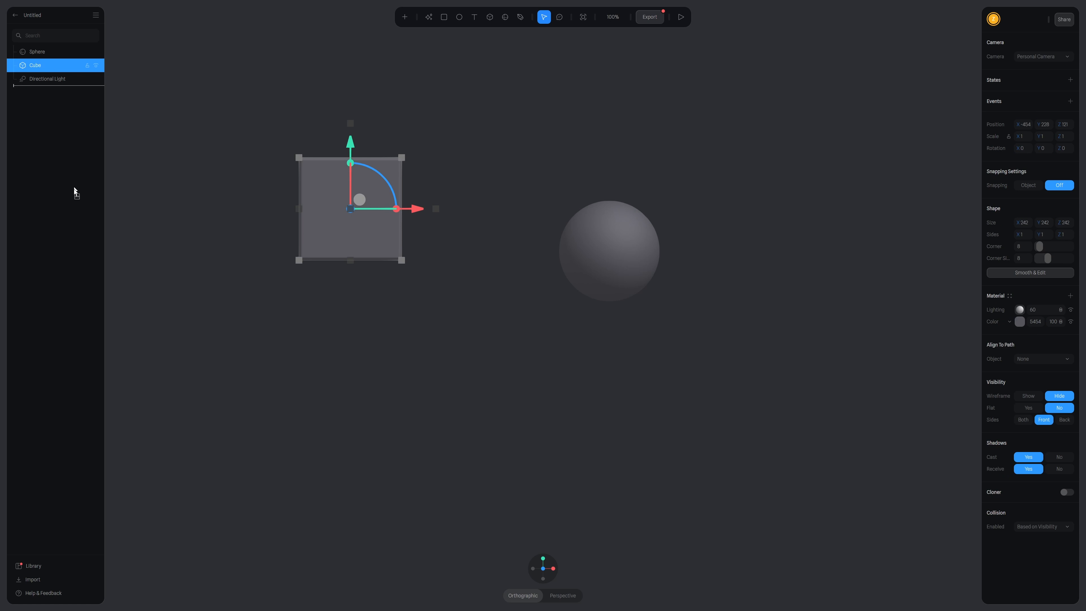
drag(44, 52, 45, 53)
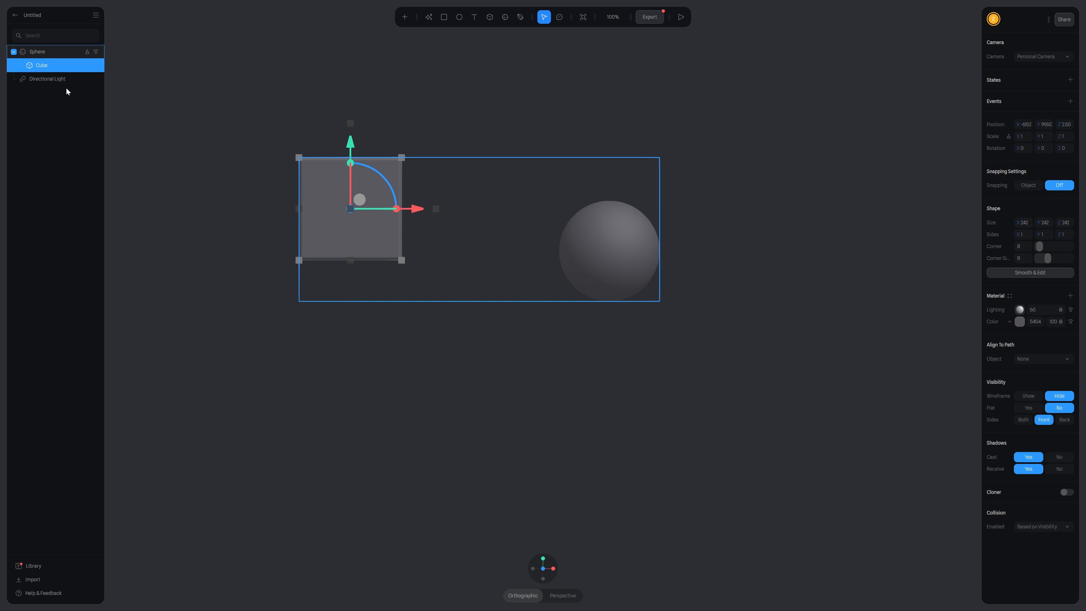
click(396, 397)
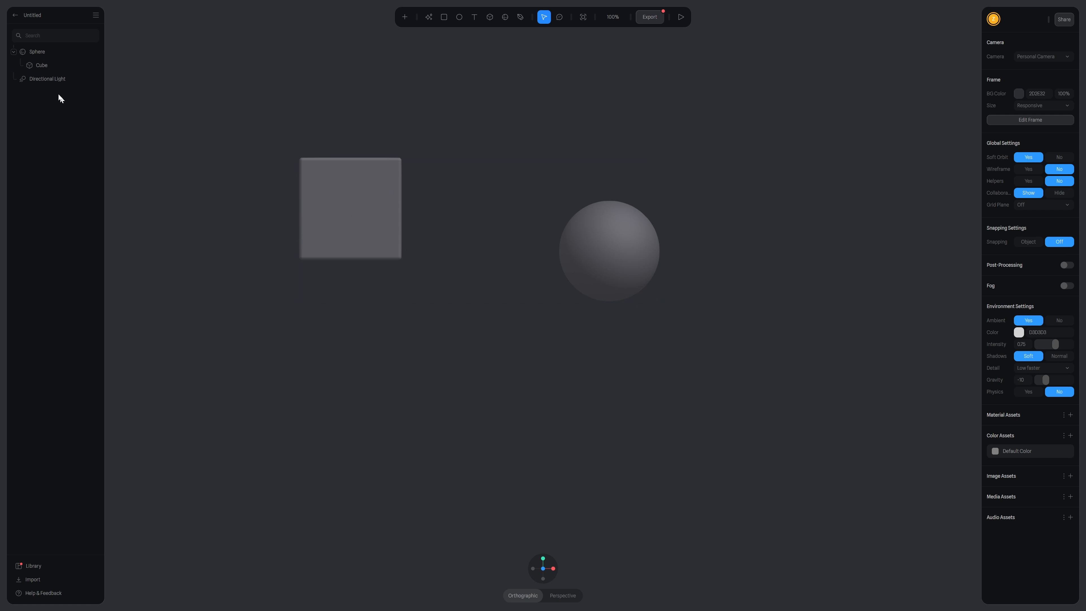
- Test moving, rotating and scaling the sphere with its nested cube, undo the test transforms, and shift the pair slightly right
click(35, 52)
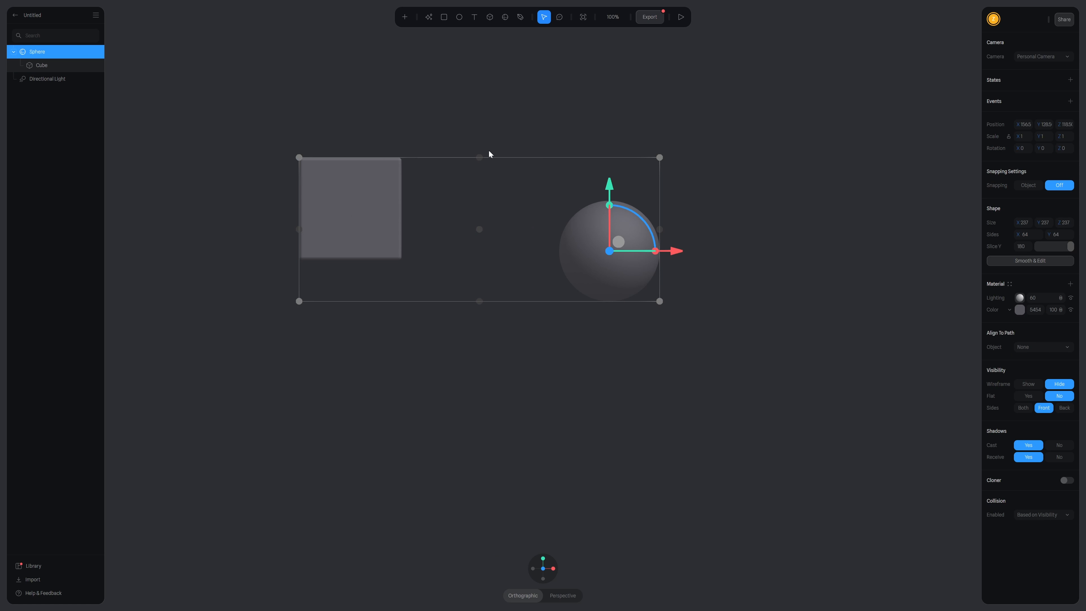
drag(618, 241, 649, 184)
drag(676, 218, 646, 238)
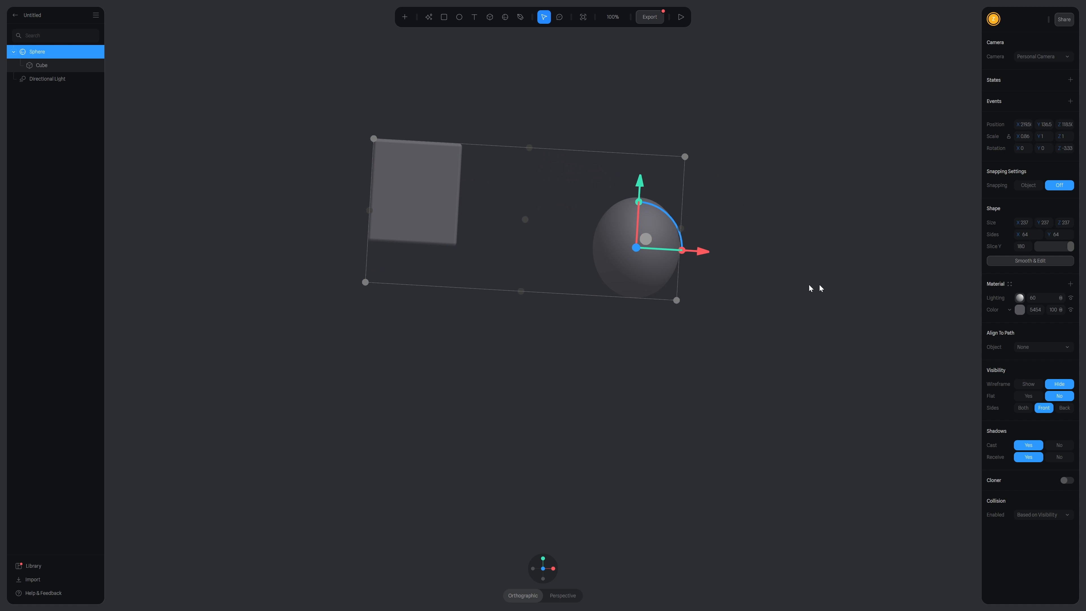
key(ctrl+z)
key(ctrl+z)
key(ctrl+z)
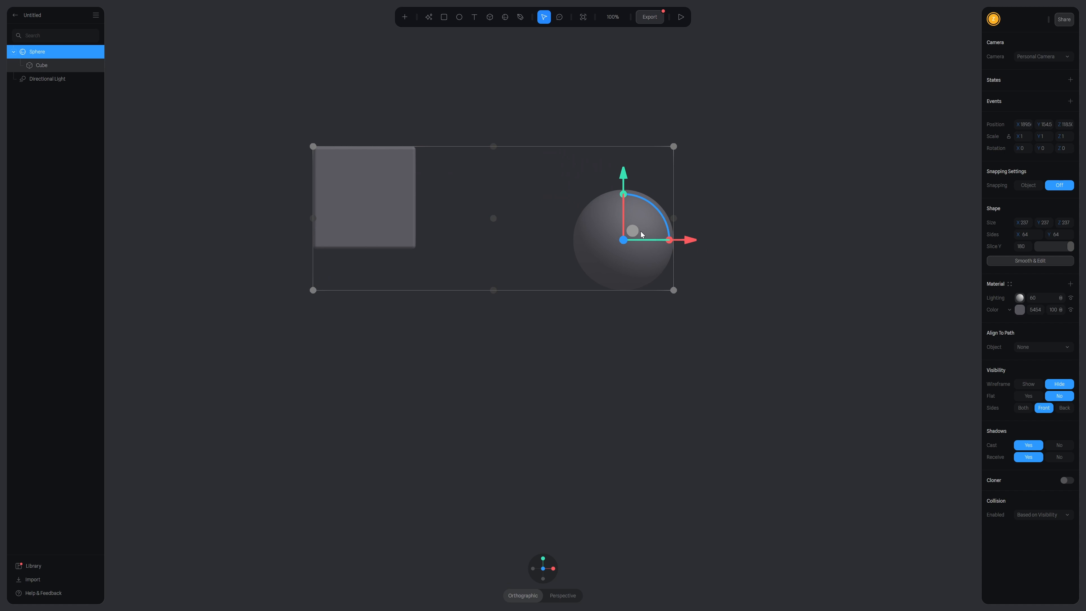
drag(638, 236, 657, 249)
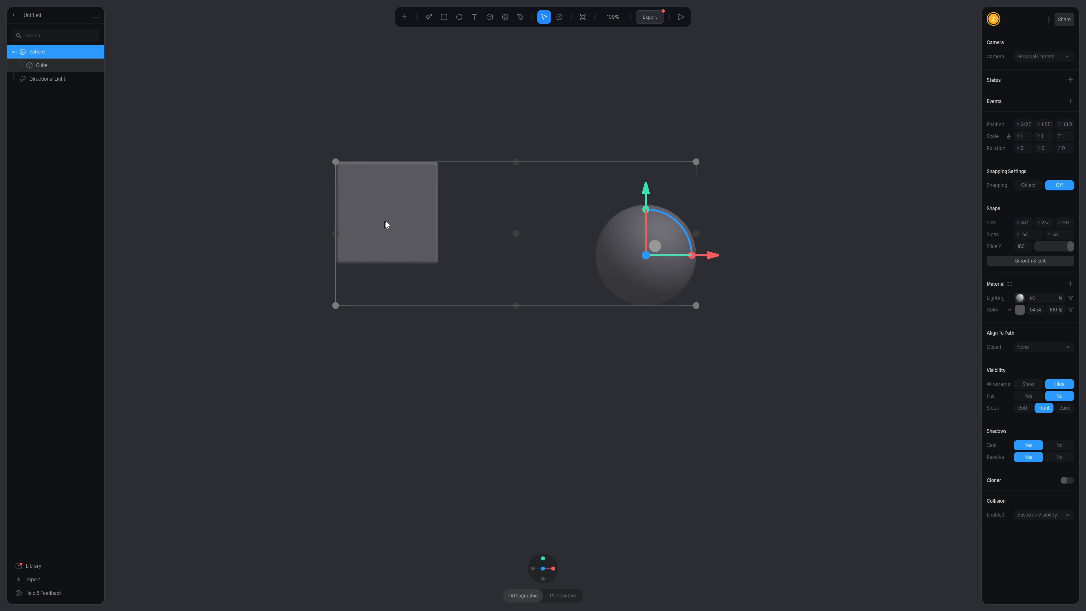
- Take the cube out of the sphere, placing it above the sphere in the layer list, and clear the selection
click(41, 65)
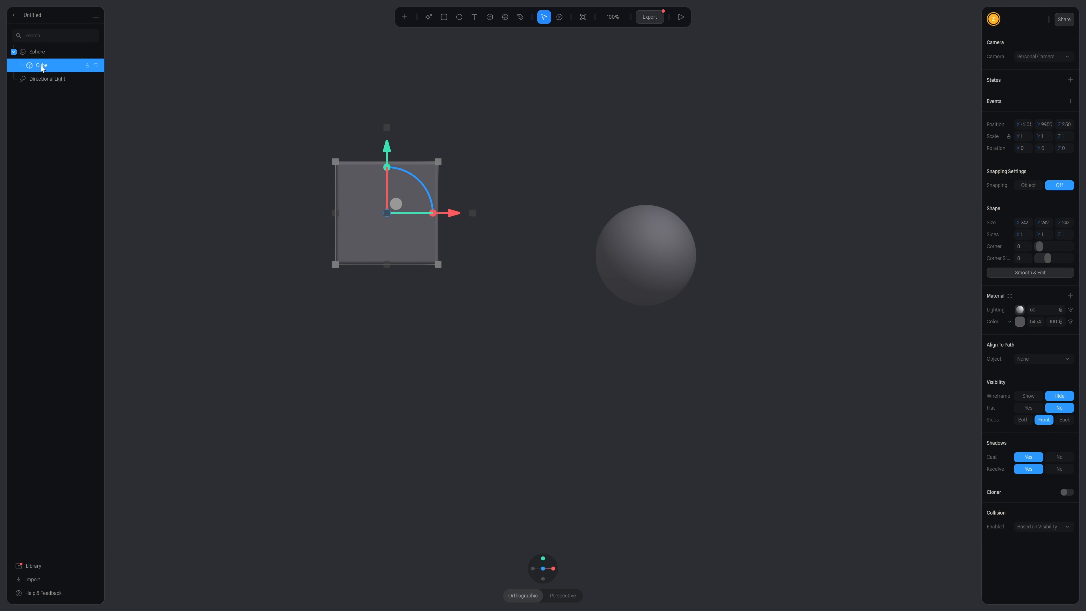
mouse_move(41, 66)
mouse_down()
mouse_move(43, 101)
mouse_move(48, 48)
mouse_up()
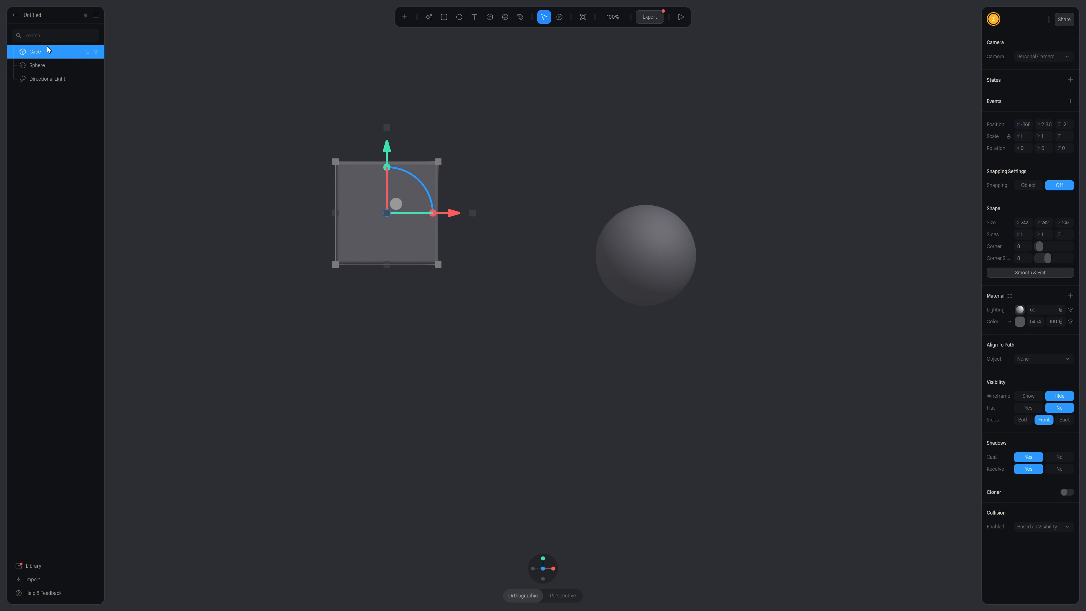
ctrl+scroll(452, 334, down, 1)
scroll(461, 334, up, 1)
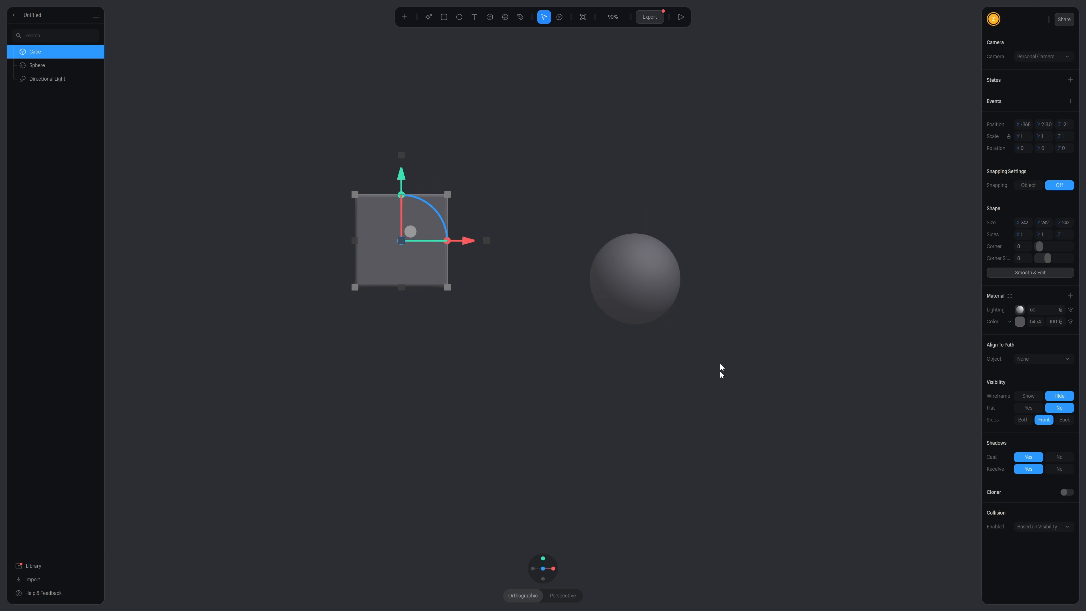
click(520, 410)
- Select the cube and sphere together and group them
drag(296, 137, 722, 365)
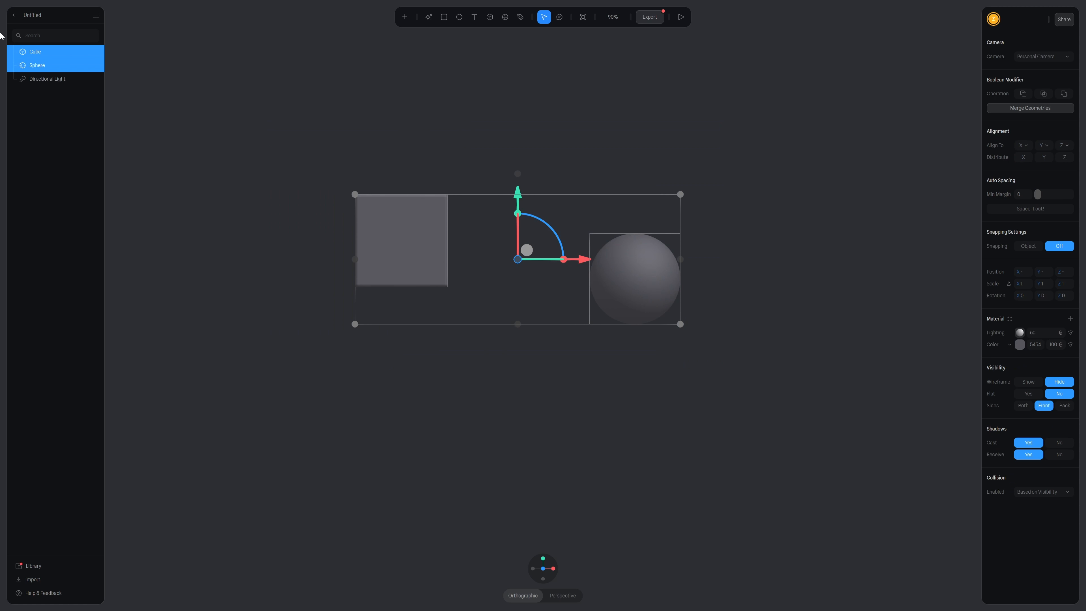
right_click(34, 54)
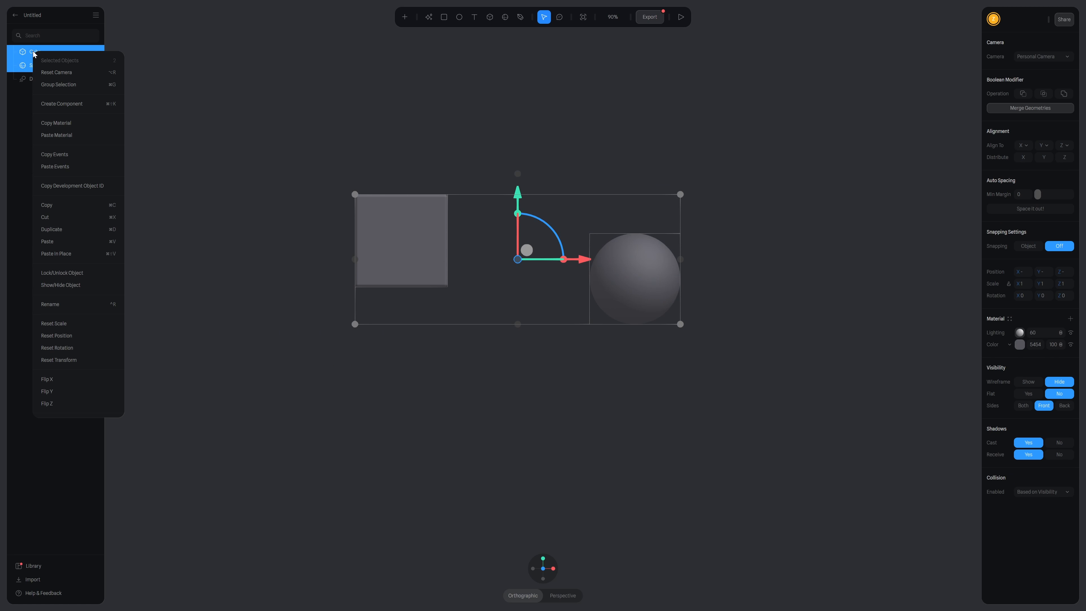
click(69, 87)
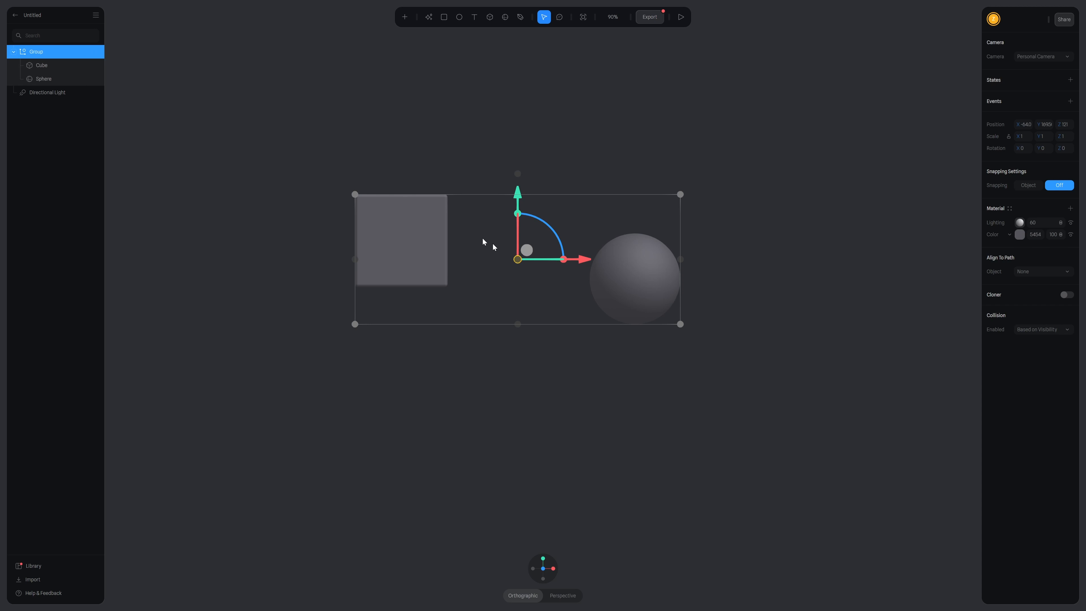
- Move the group up in the scene, try rotating and shrinking it as one object, and undo the rotation and scaling
drag(527, 249, 535, 191)
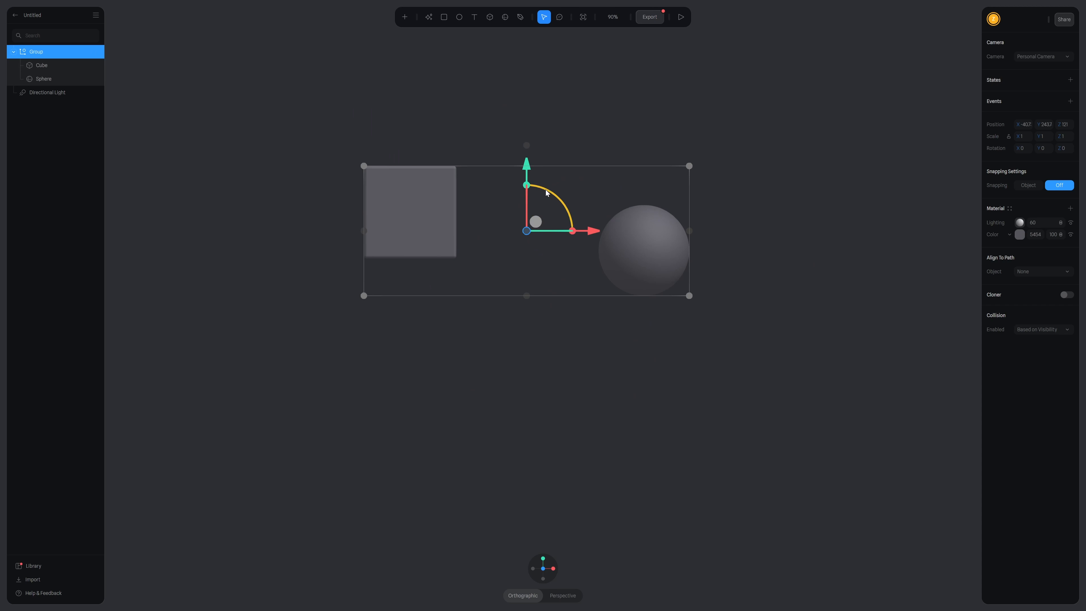
drag(548, 191, 562, 233)
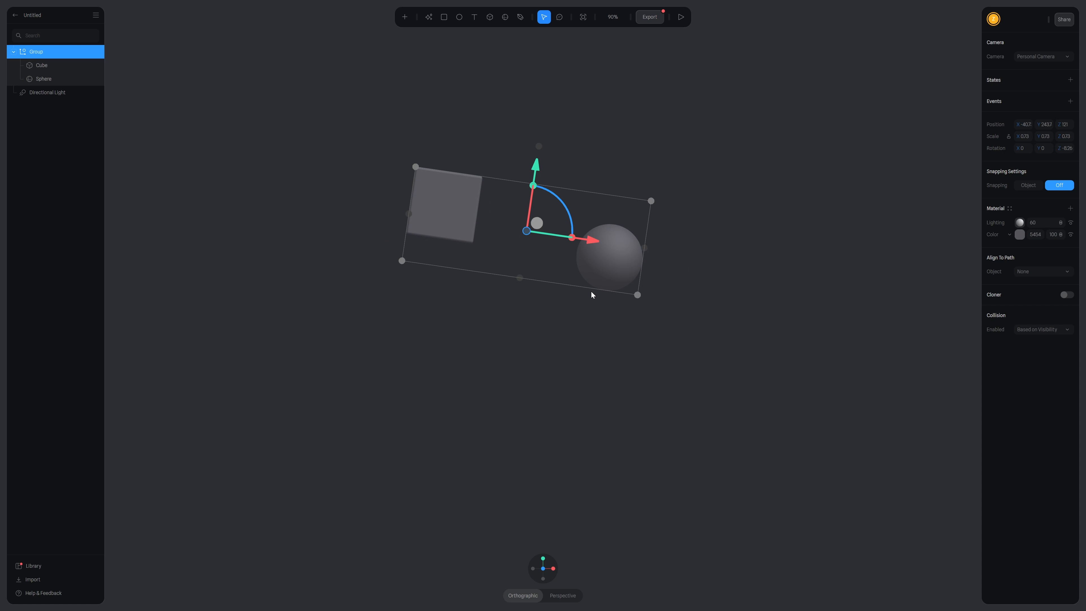
key(ctrl+z)
key(ctrl+z)
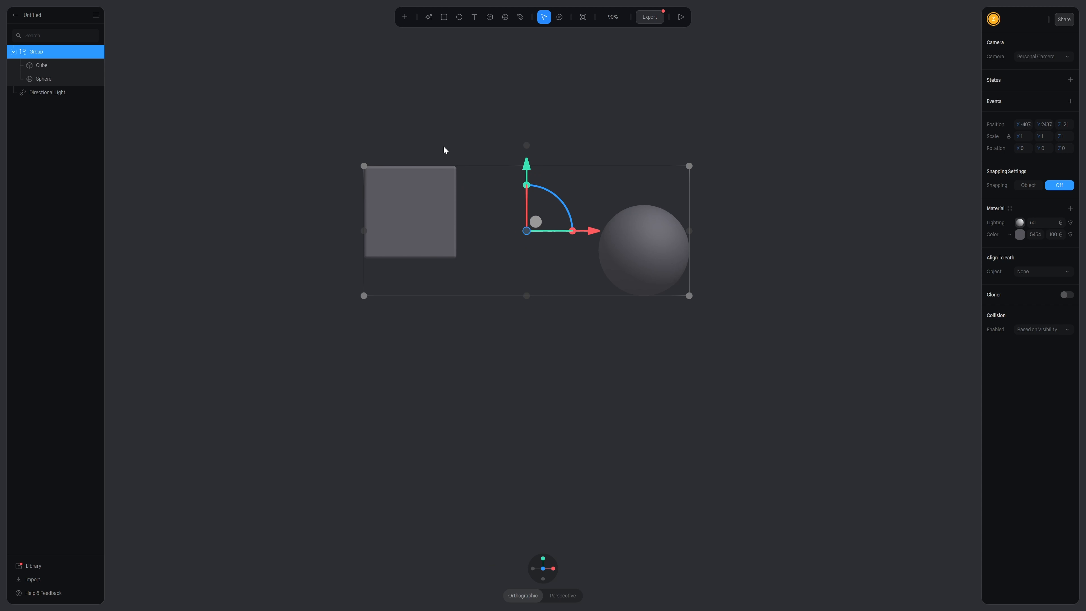
- Ungroup the cube and sphere so they sit outside the group in the layer list
right_click(43, 52)
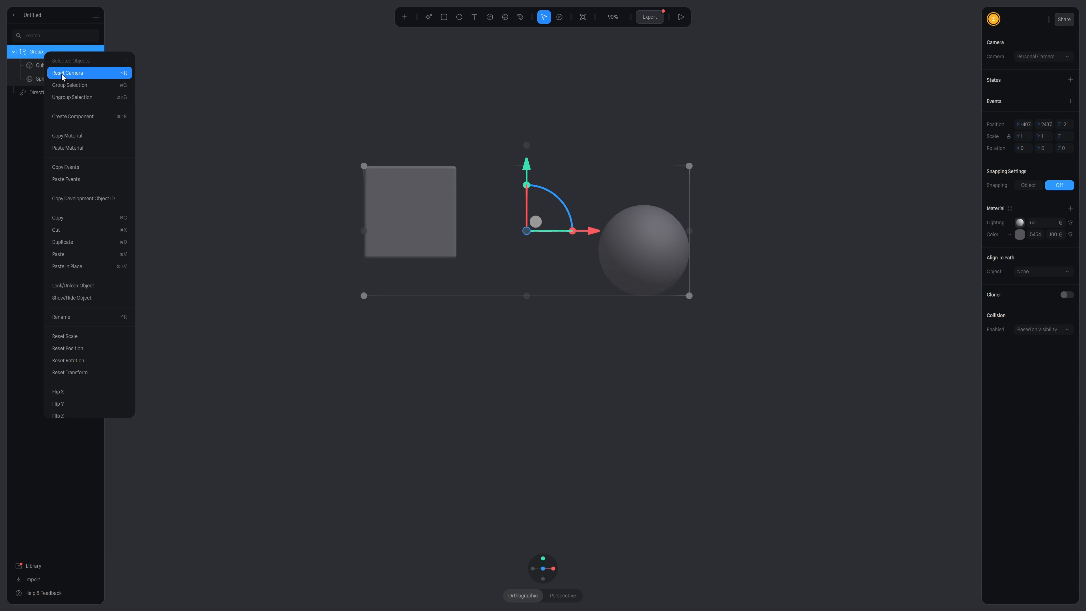
click(81, 98)
key(F11)
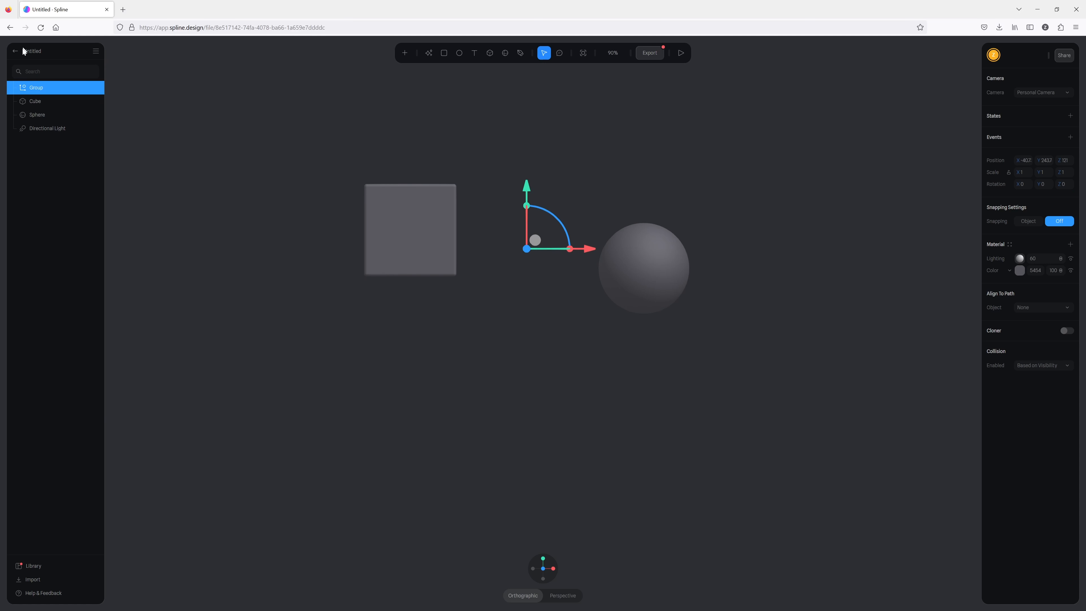
click(211, 228)
- Move the emptied group on its own between the cube and sphere, and delete it
click(39, 51)
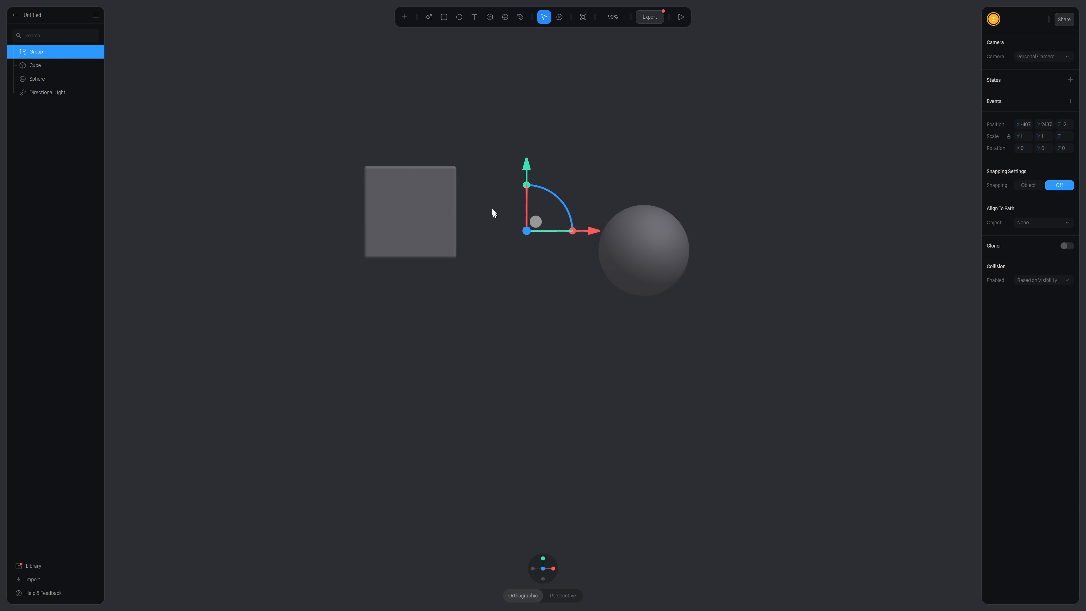
drag(535, 221, 499, 239)
drag(582, 283, 526, 240)
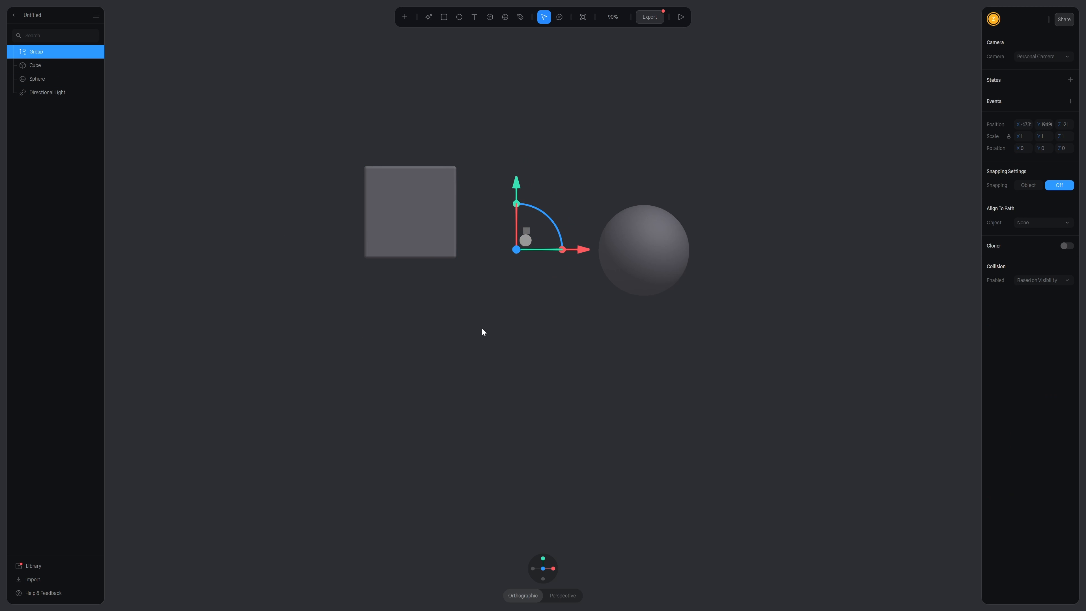
key(Delete)
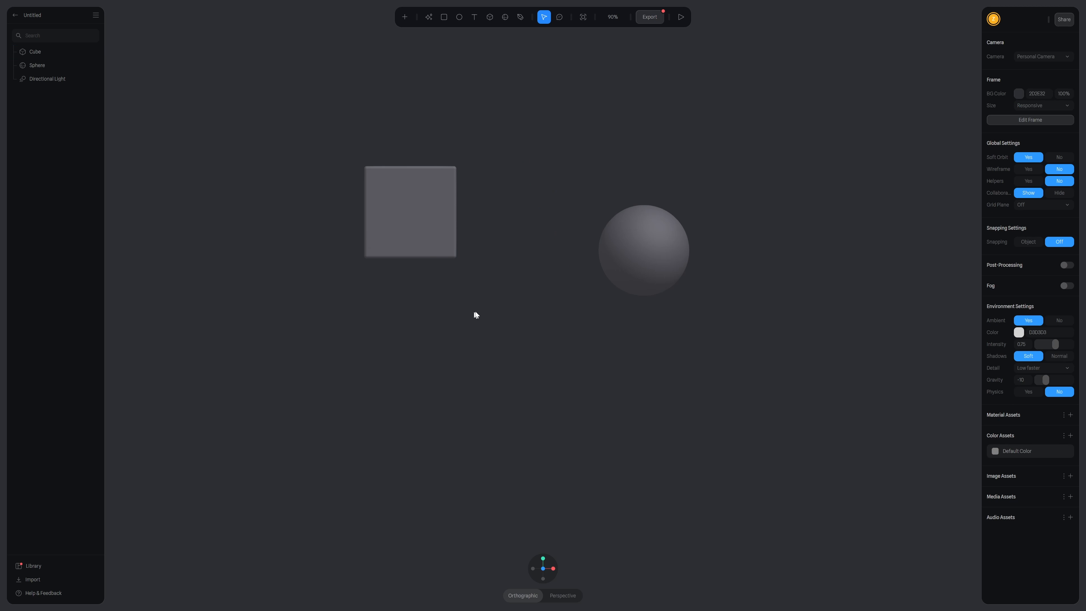
- Add an empty group object to the scene
scroll(502, 295, down, 4)
middle_drag(506, 297, 506, 321)
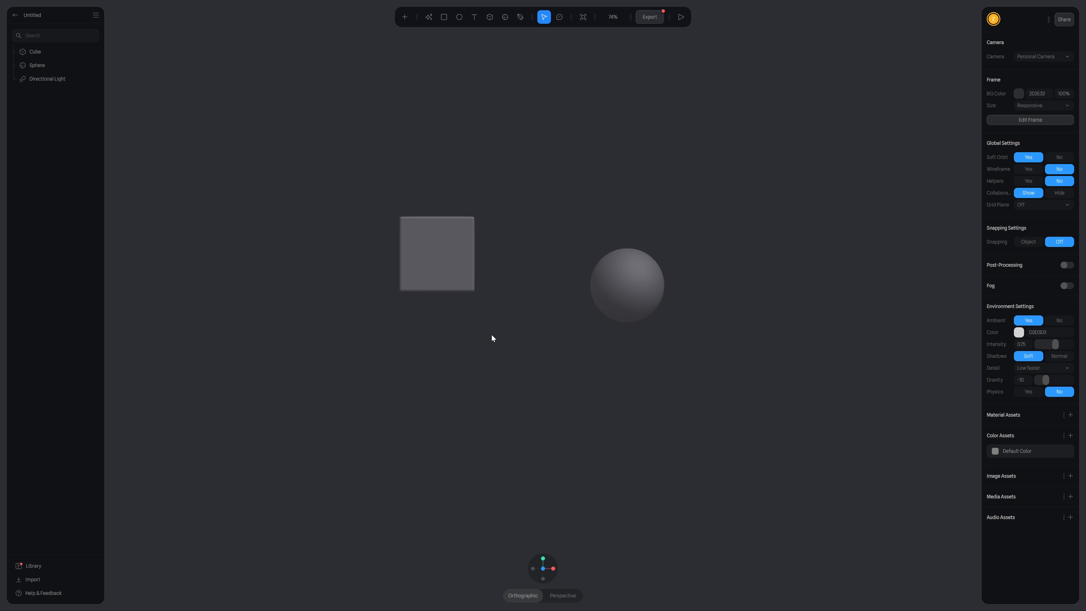
click(404, 18)
scroll(433, 128, up, 5)
scroll(433, 127, down, 4)
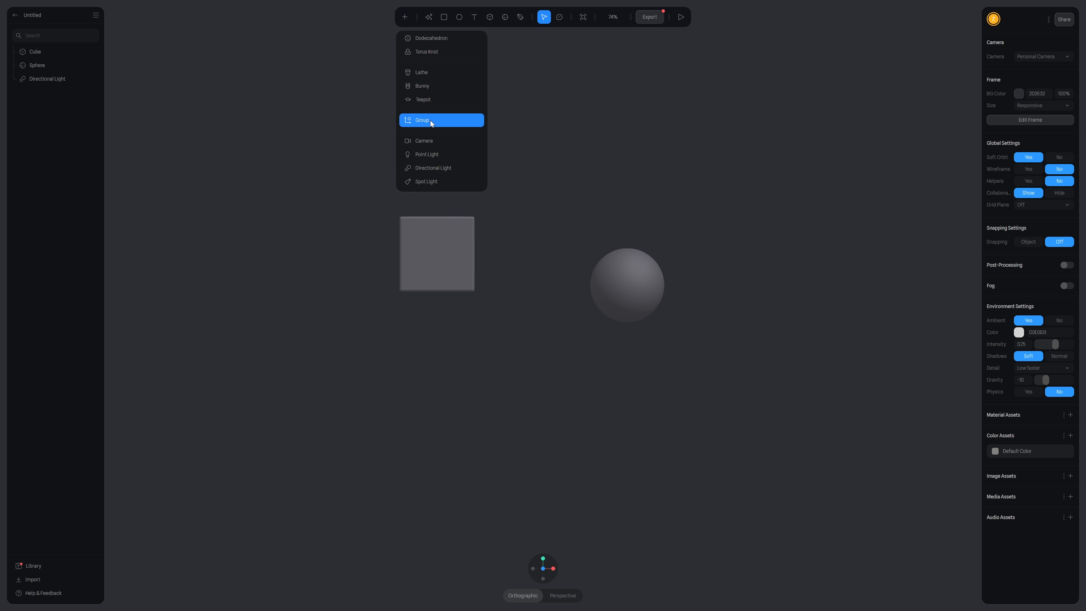
click(435, 122)
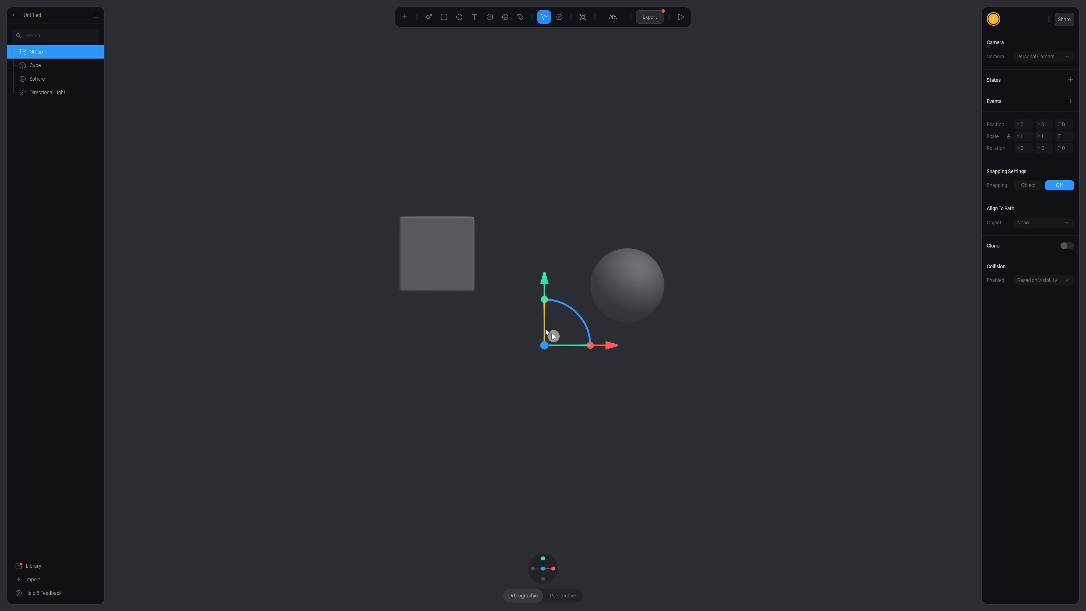
- Show the scene's grid plane as Floor (XZ)
drag(723, 295, 716, 340)
click(754, 272)
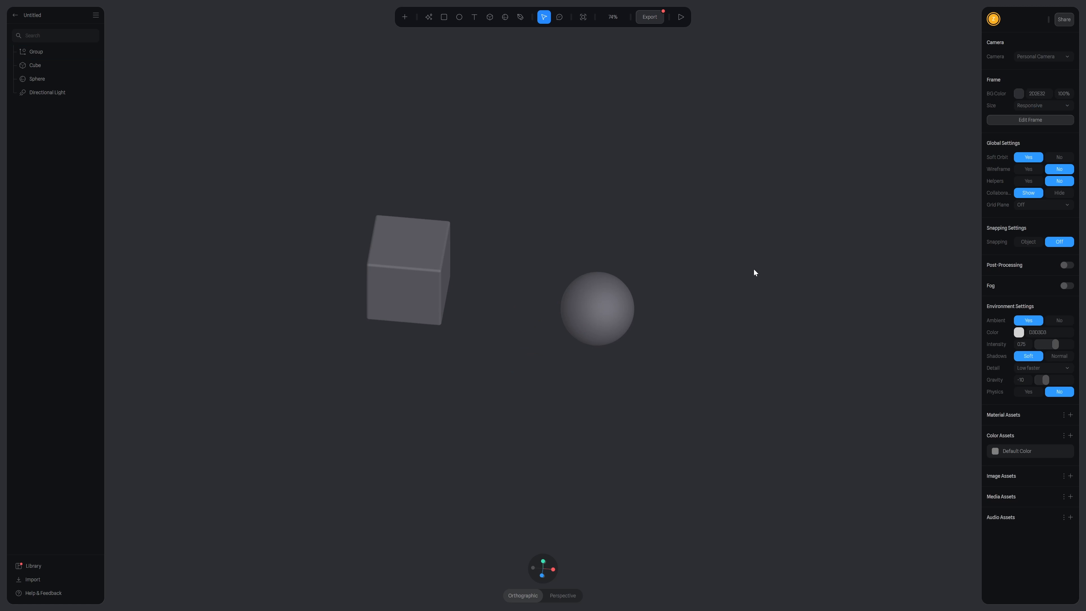
click(1028, 203)
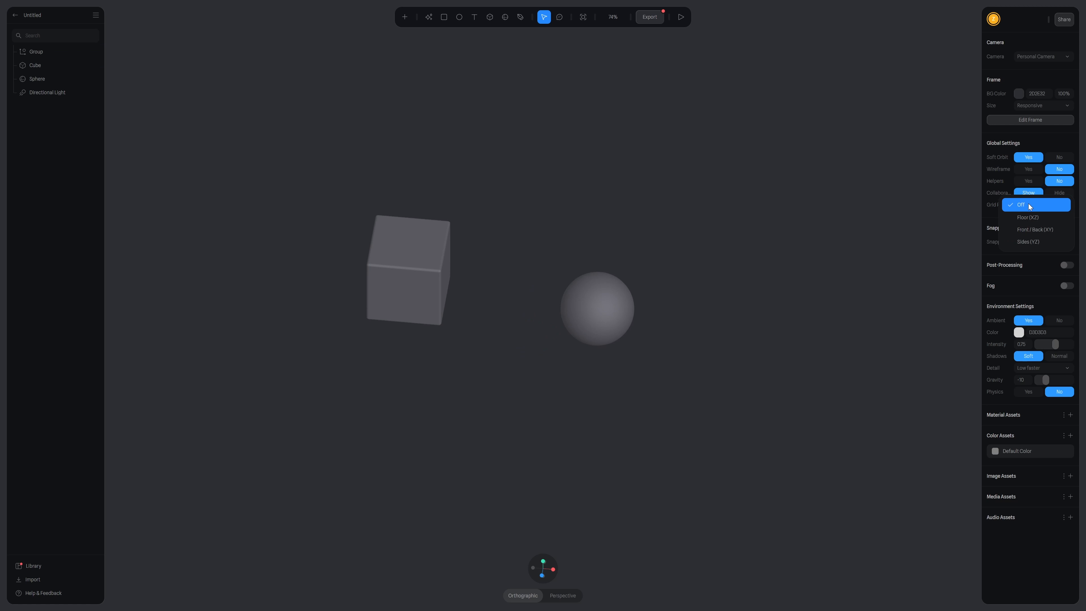
click(1032, 218)
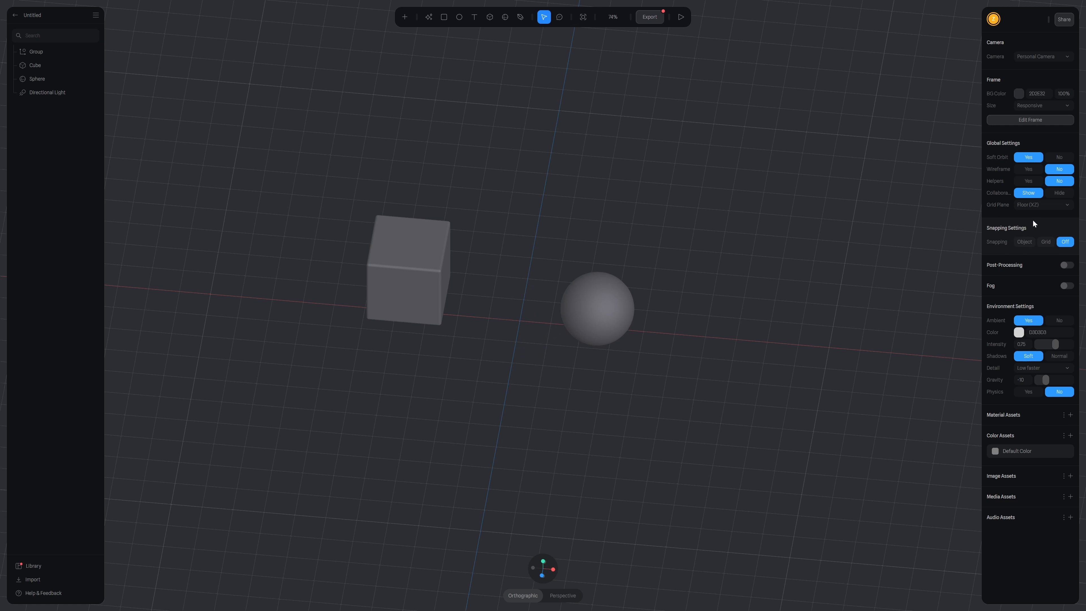
- Try raising the empty group above the scene origin, undo the move, and deselect the group
click(37, 52)
scroll(580, 384, up, 5)
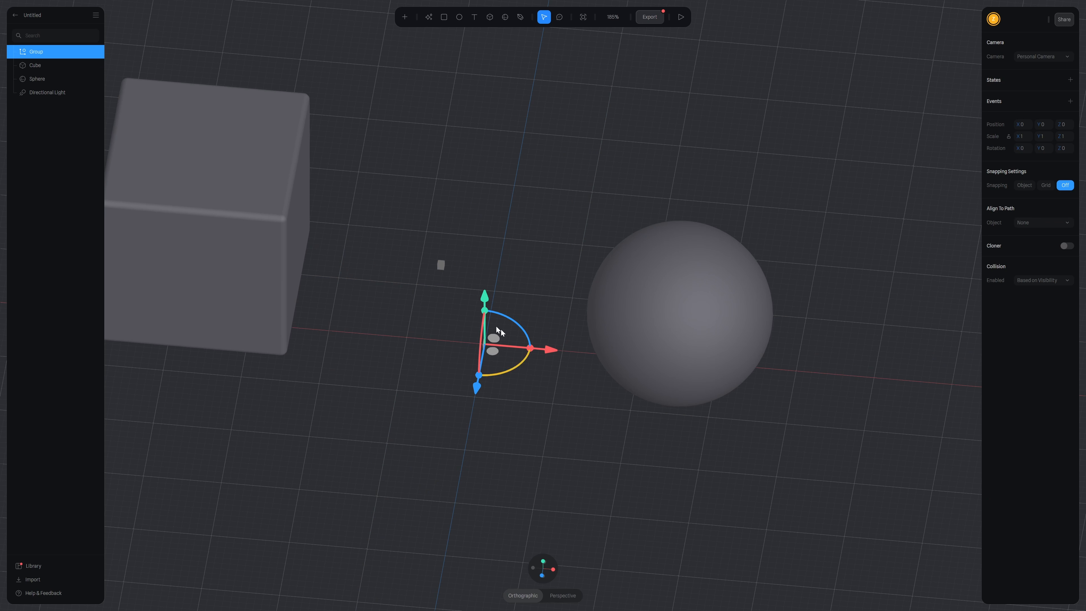
scroll(515, 408, down, 5)
middle_drag(545, 435, 562, 412)
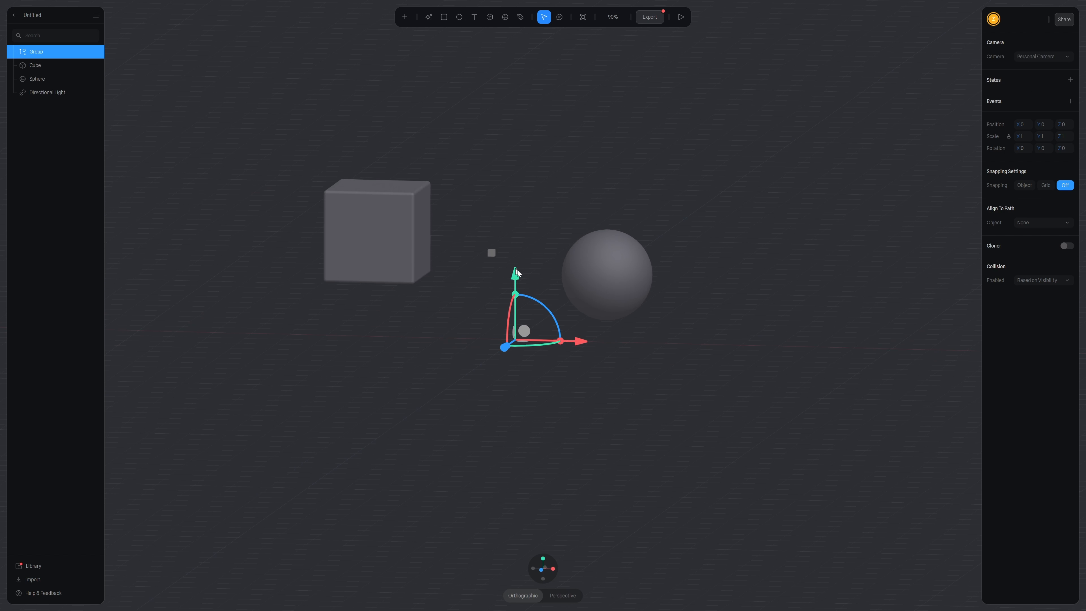
drag(518, 278, 532, 194)
key(ctrl+z)
click(771, 315)
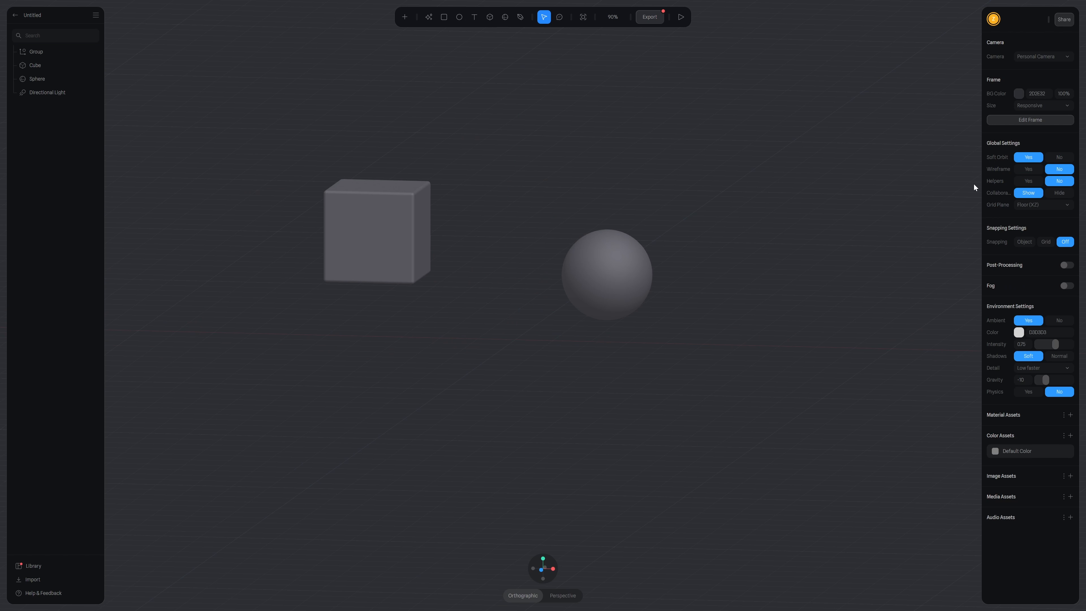
- Set the scene's grid plane to Off
click(1034, 205)
click(1030, 195)
scroll(421, 352, down, 3)
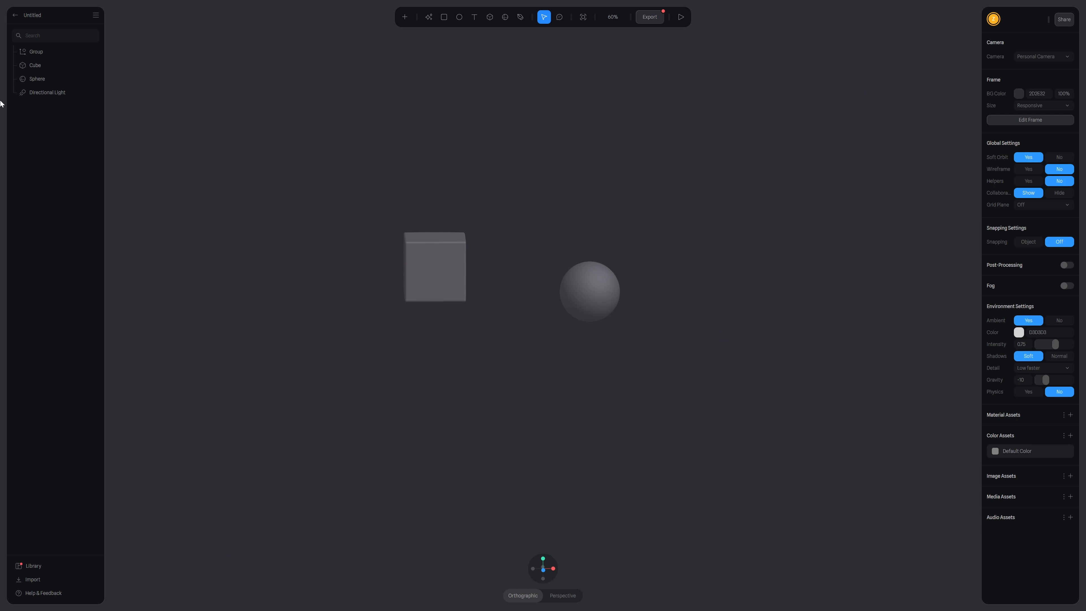
scroll(444, 422, up, 2)
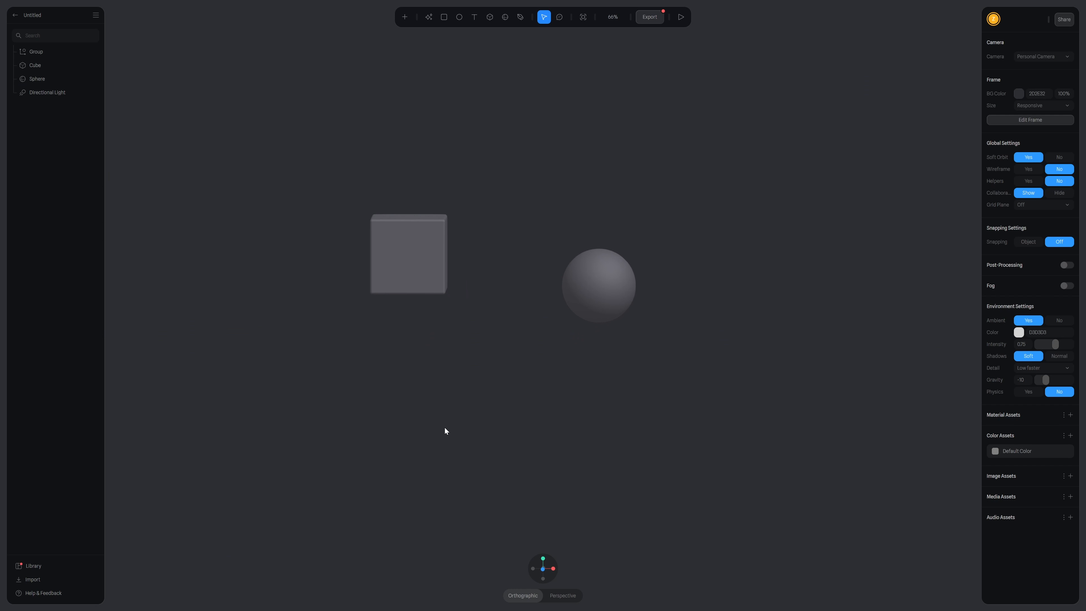
- Put the cube and sphere together into the empty group in the layer list and select the group
drag(305, 172, 671, 353)
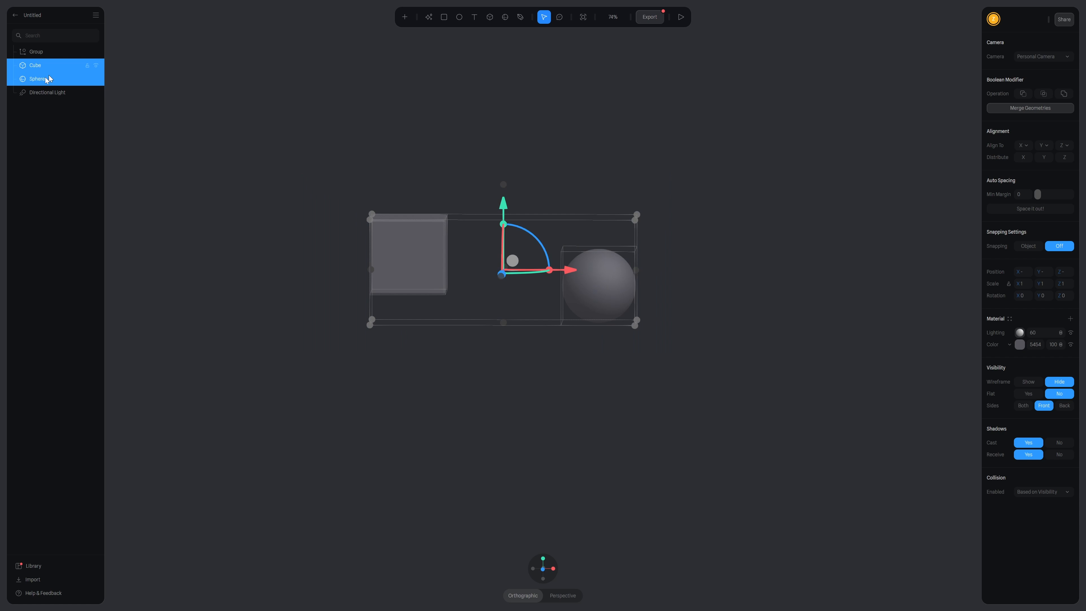
drag(36, 66, 39, 53)
click(525, 322)
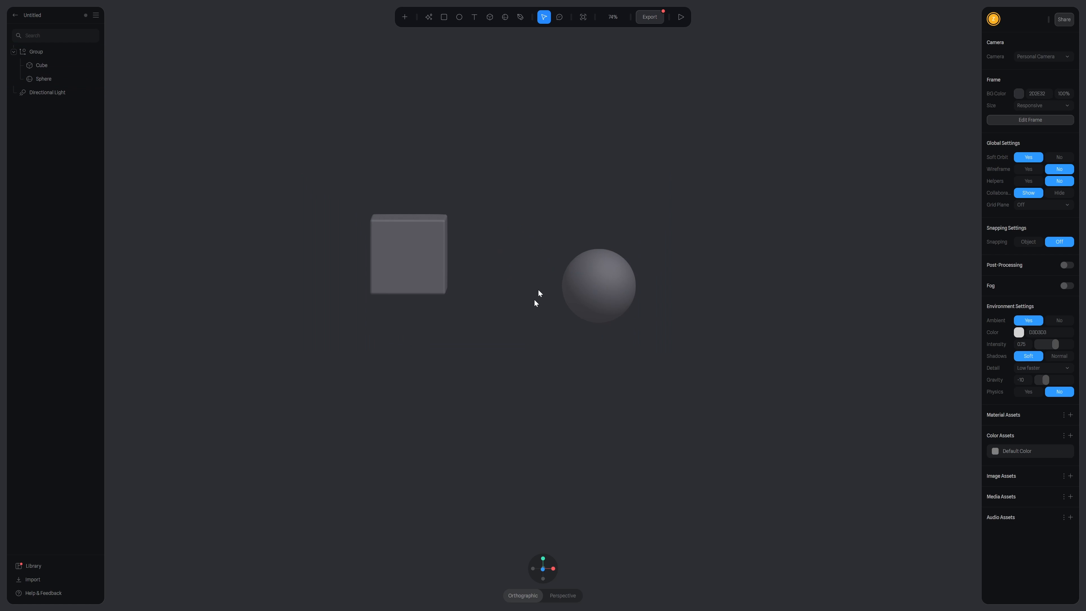
click(34, 52)
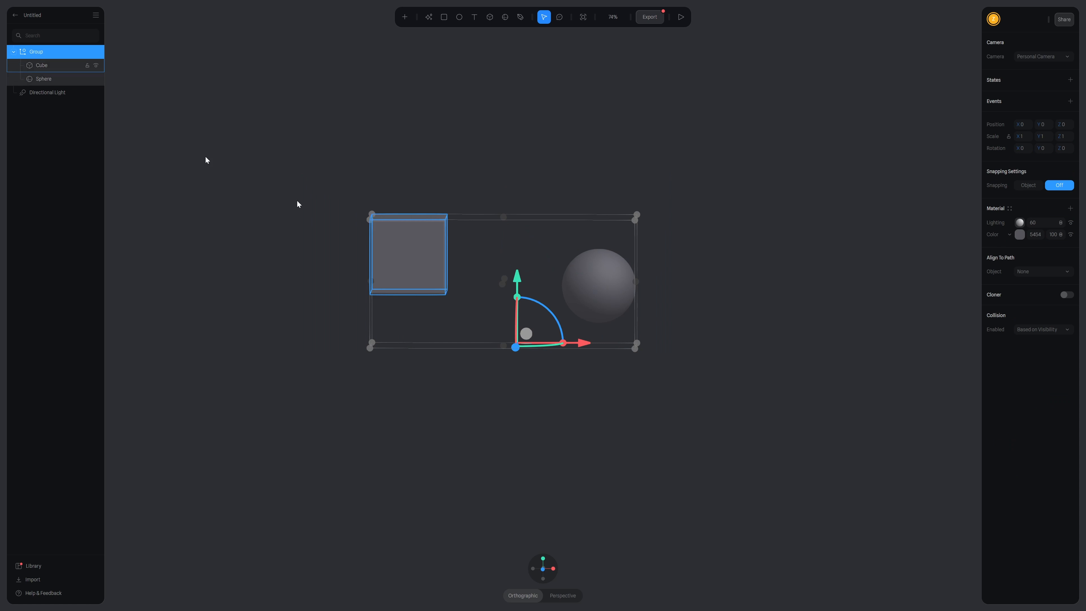
- Move the group containing the cube and sphere slightly away from the scene origin along X and Y, and deselect it
scroll(464, 243, down, 4)
scroll(466, 242, up, 5)
drag(520, 342, 461, 337)
scroll(723, 170, down, 1)
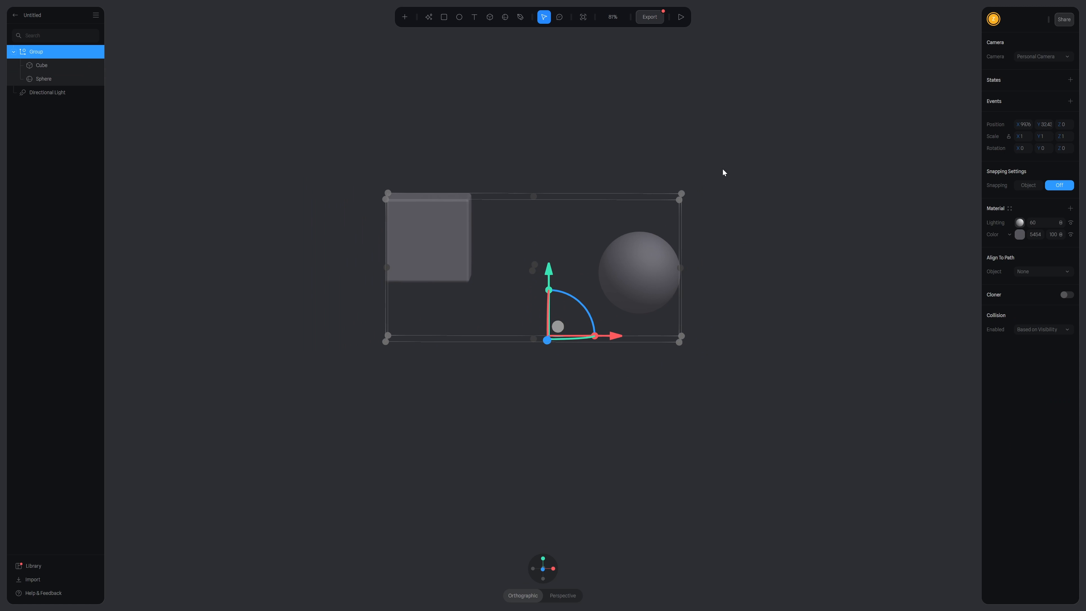
click(325, 152)
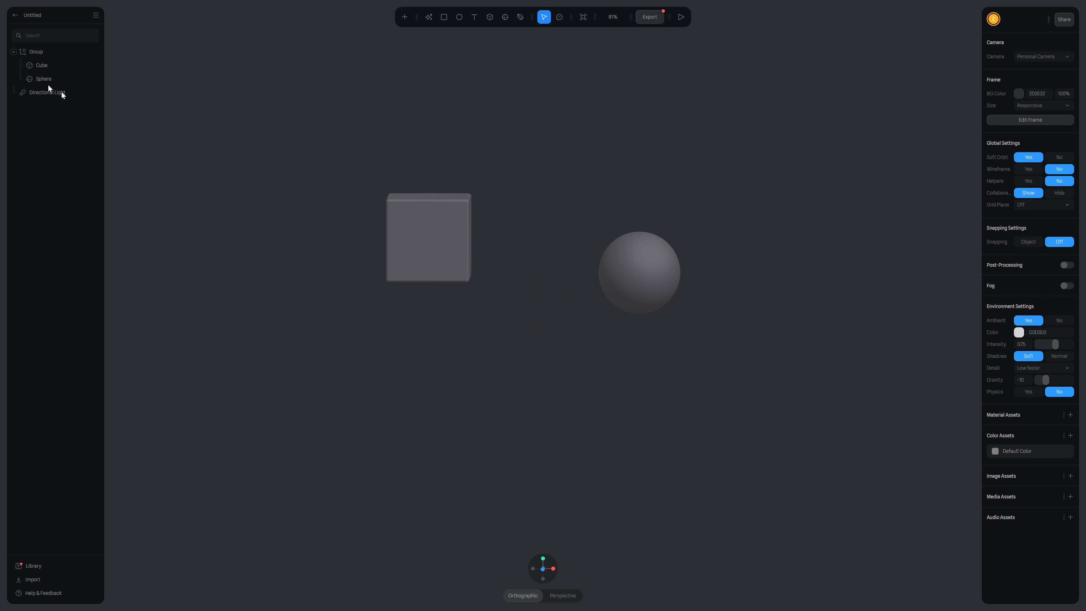
- Ungroup the group so the cube and sphere become separate top-level layers, and clear the selection
click(32, 52)
right_click(36, 49)
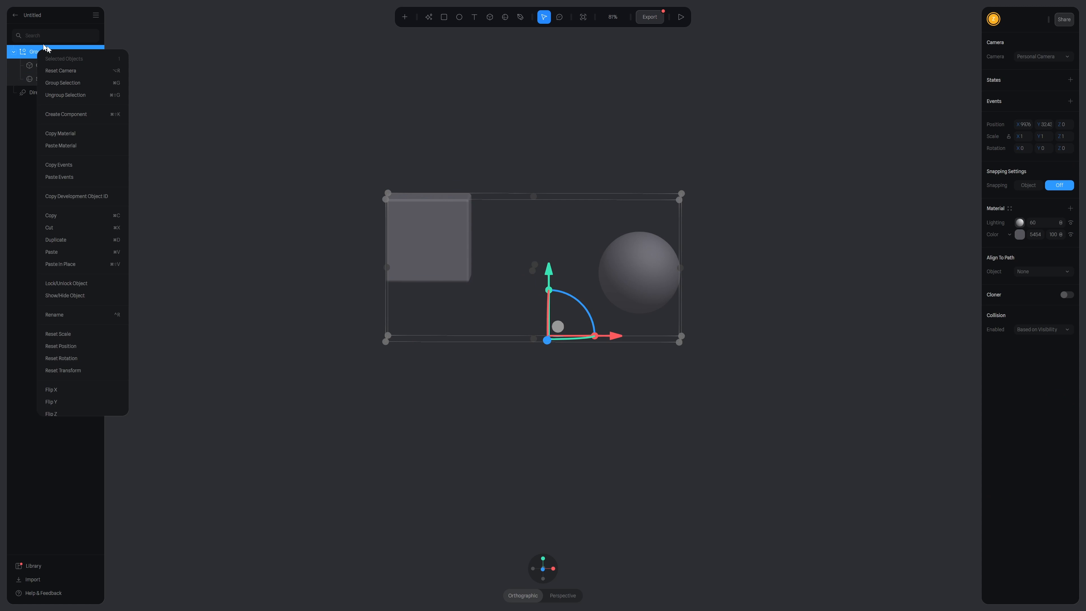
click(68, 95)
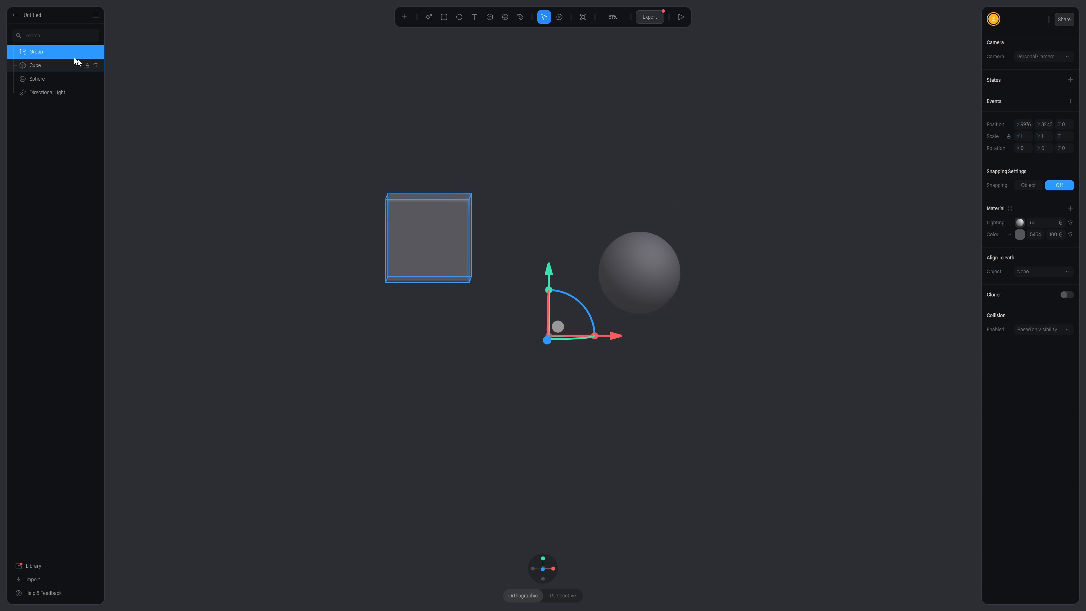
click(241, 174)
- Delete the leftover empty group and the sphere from the scene
click(54, 54)
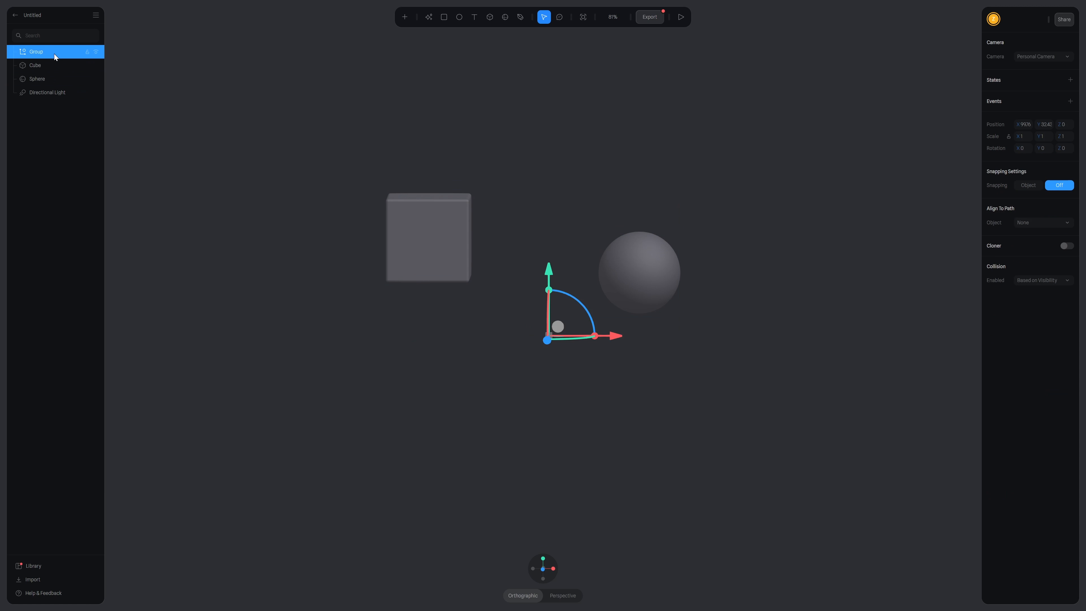
key(Delete)
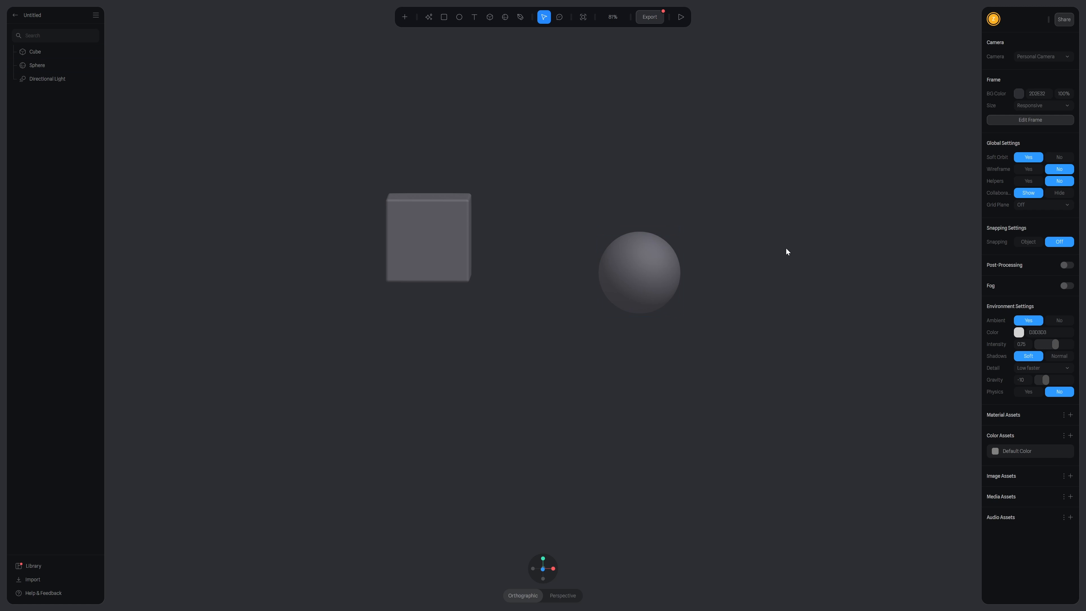
drag(819, 201, 573, 390)
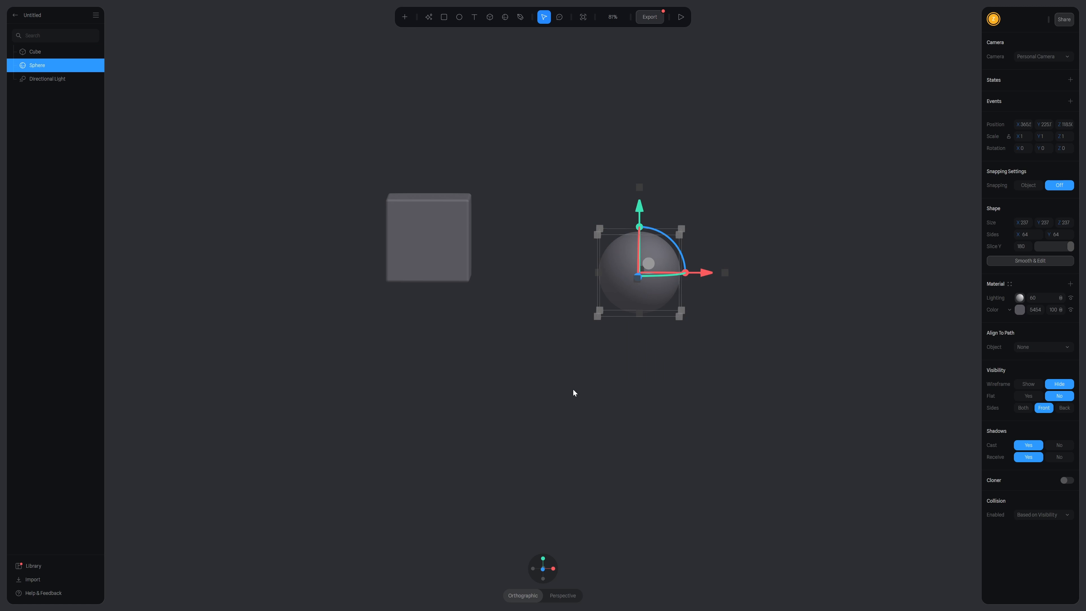
key(Delete)
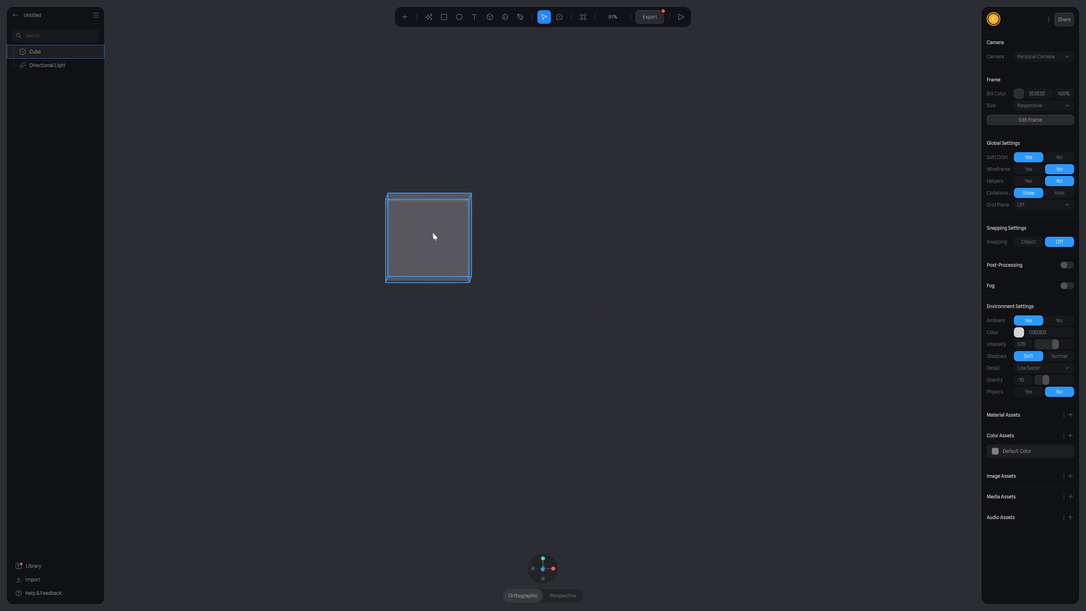
- Focus the view on the cube and turn on its Cloner
click(431, 233)
key(shift+2)
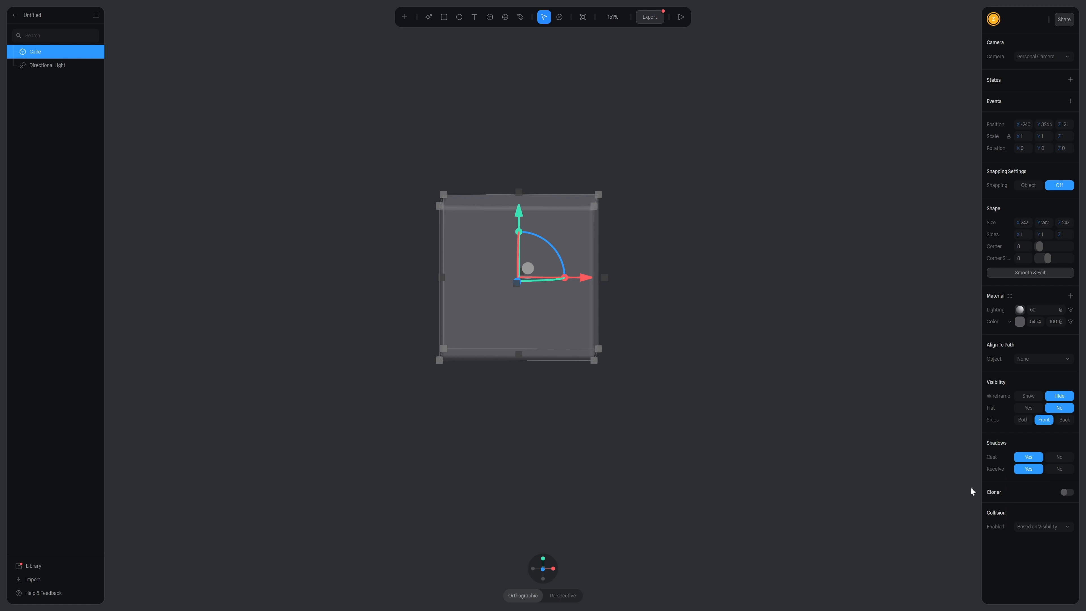
click(1067, 492)
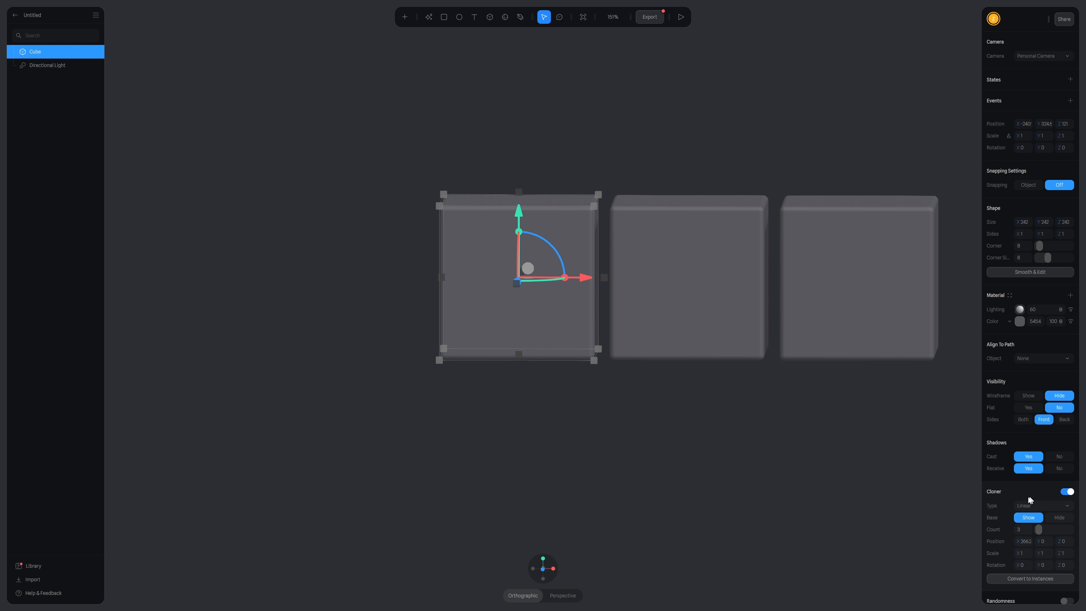
scroll(740, 388, down, 3)
scroll(724, 403, right, 2)
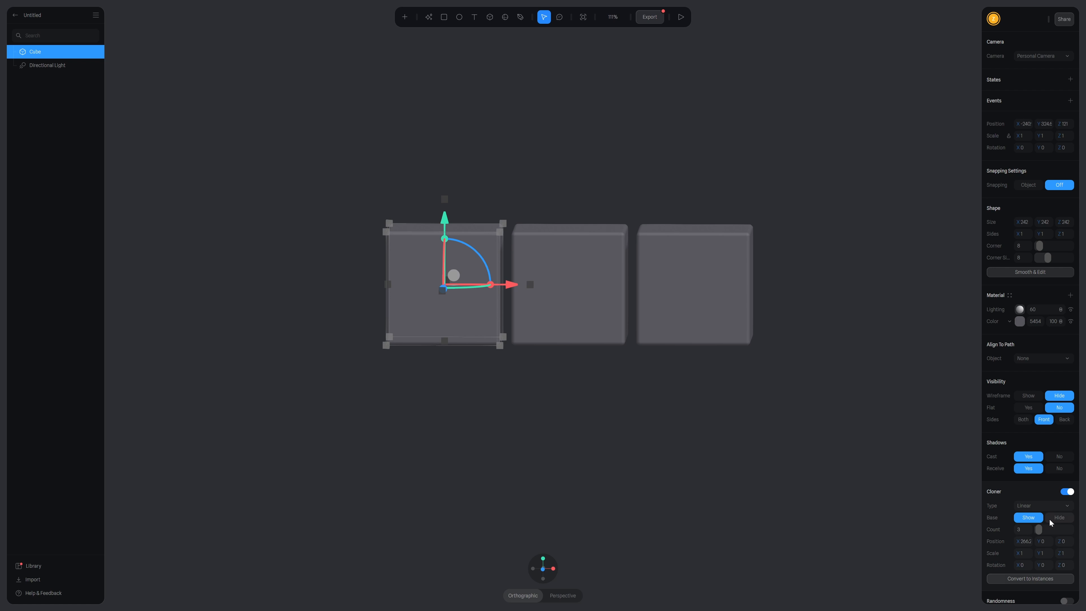
scroll(1031, 511, down, 1)
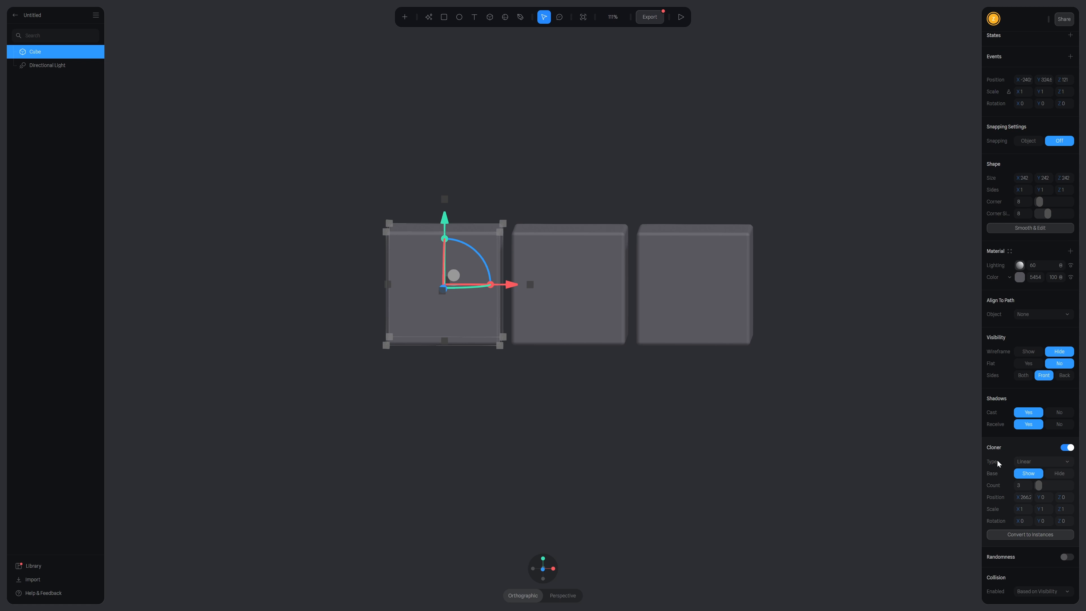
- Change the cube's cloner type to Radial
click(1065, 465)
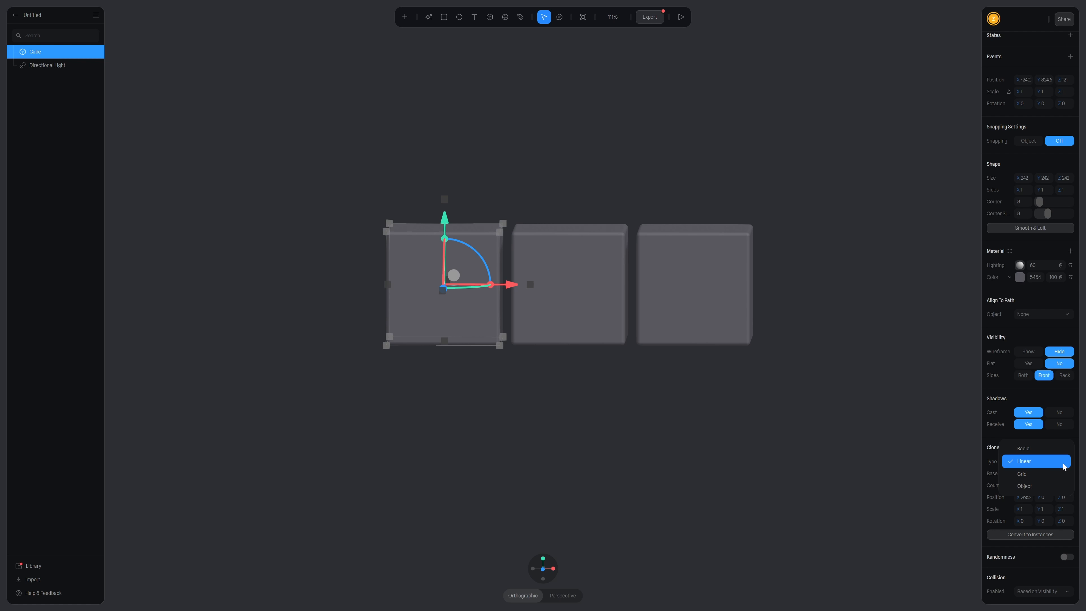
click(1035, 450)
scroll(587, 436, down, 5)
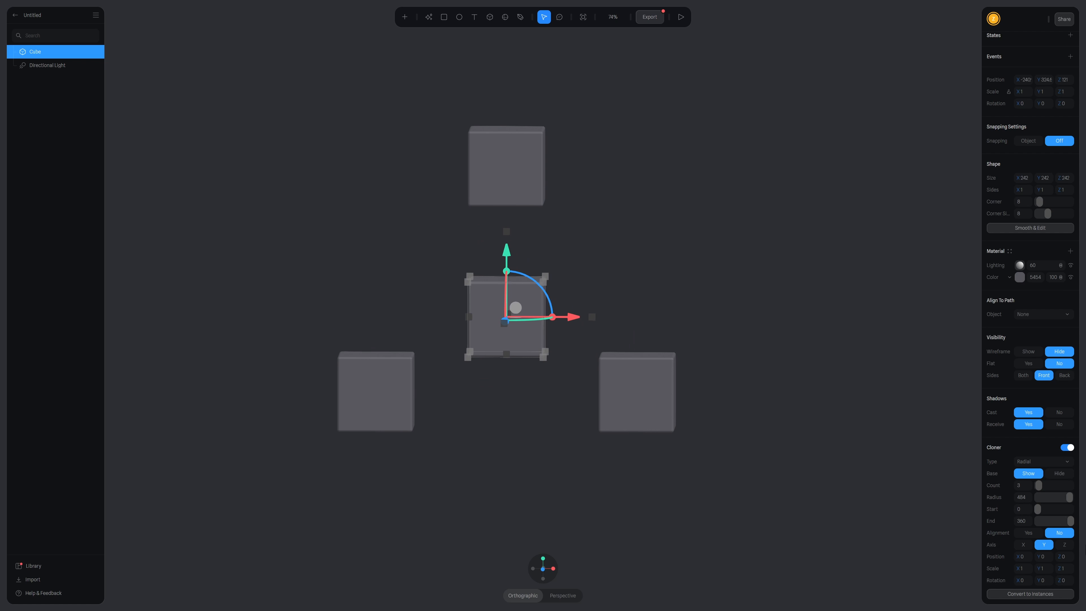
- Return the cube's cloner type to Linear and view the row of clones at an angle
click(1046, 462)
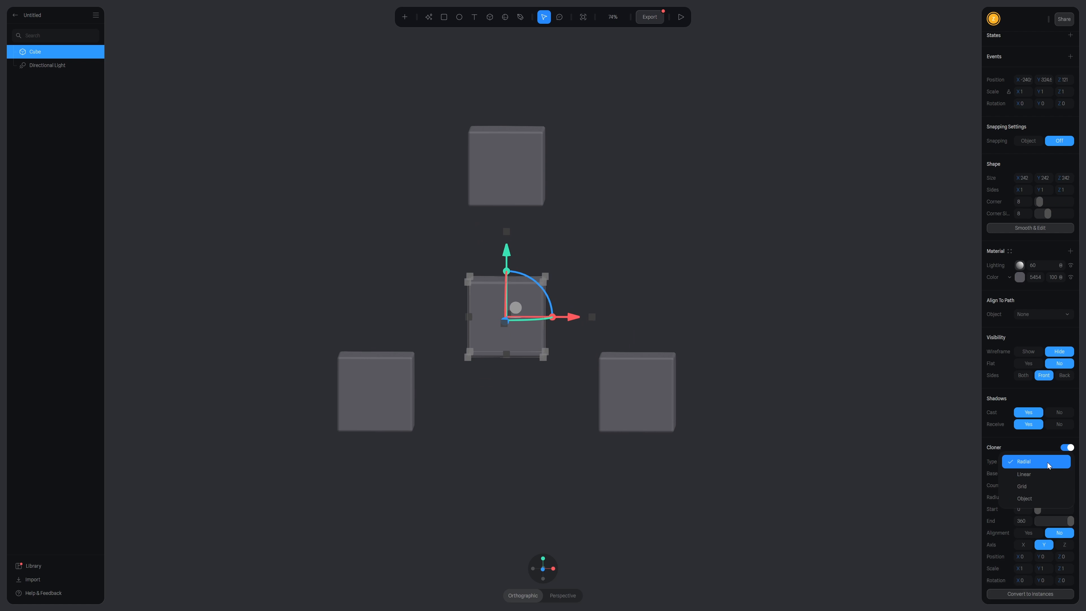
click(1032, 475)
scroll(575, 419, down, 3)
middle_drag(576, 429, 496, 406)
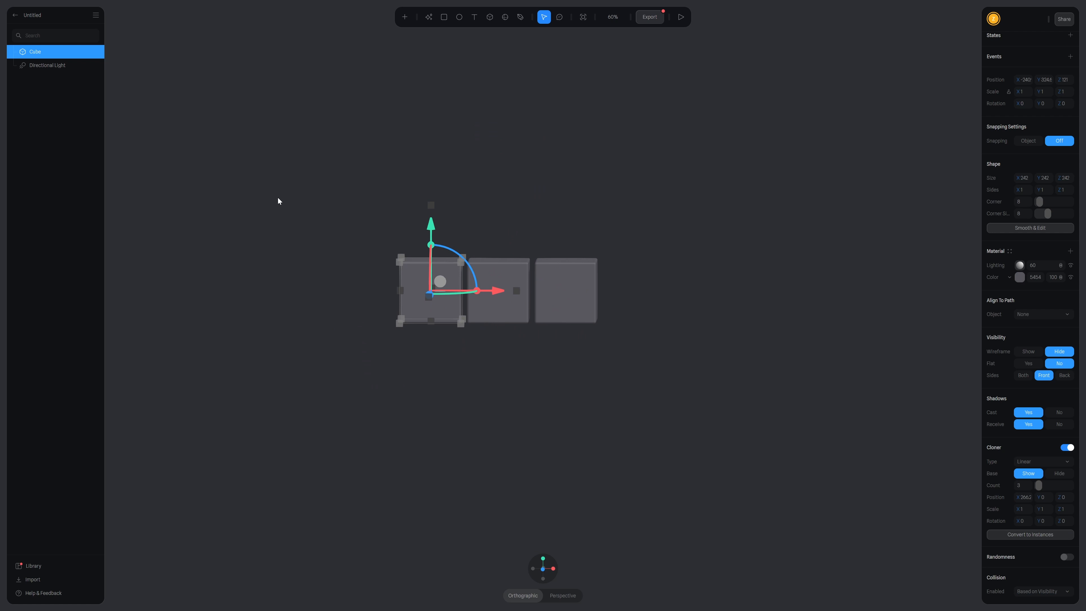
mouse_move(712, 355)
right_down()
mouse_move(696, 410)
mouse_move(710, 385)
mouse_move(706, 426)
mouse_move(703, 335)
mouse_move(705, 362)
right_up()
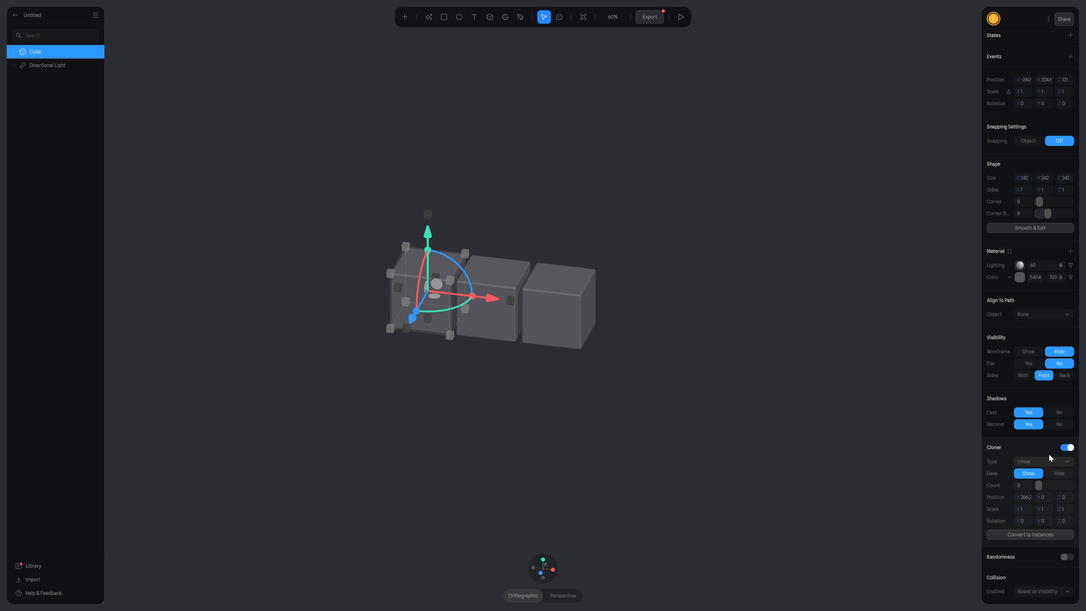
- Change the cloner type to Grid and view the block of clones from another side
click(1047, 461)
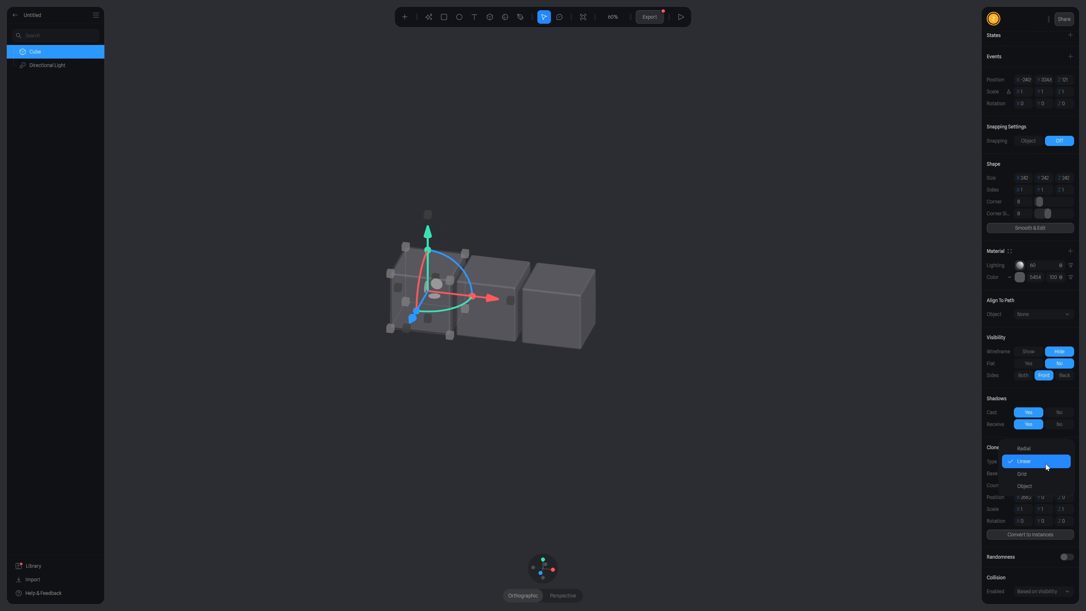
click(1038, 477)
scroll(701, 410, down, 3)
right_drag(688, 406, 761, 415)
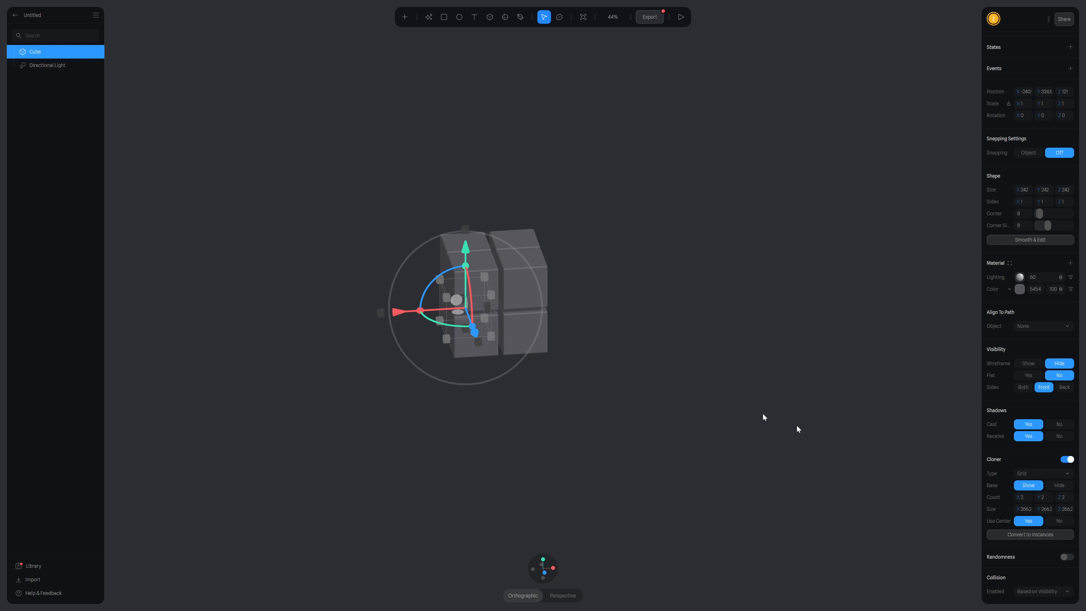
- Change the cloner type to Object and view the cube from the front
click(1039, 477)
click(1039, 488)
scroll(665, 379, up, 4)
right_drag(662, 380, 623, 344)
middle_drag(519, 328, 560, 349)
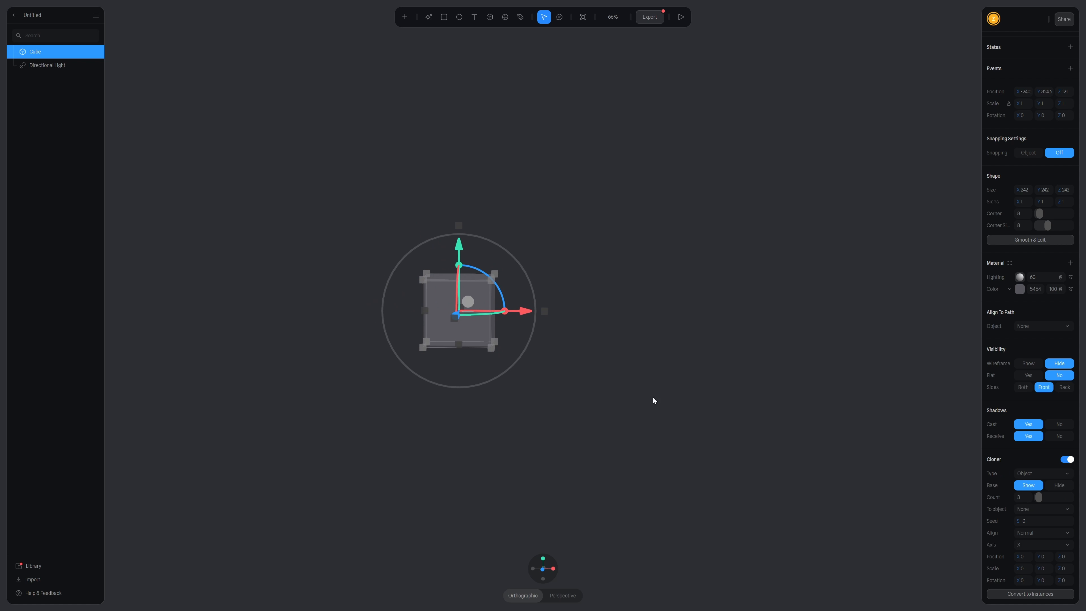
- Set the cloner type to Radial to arrange the clones in a circle around the cube
click(1040, 473)
click(1030, 439)
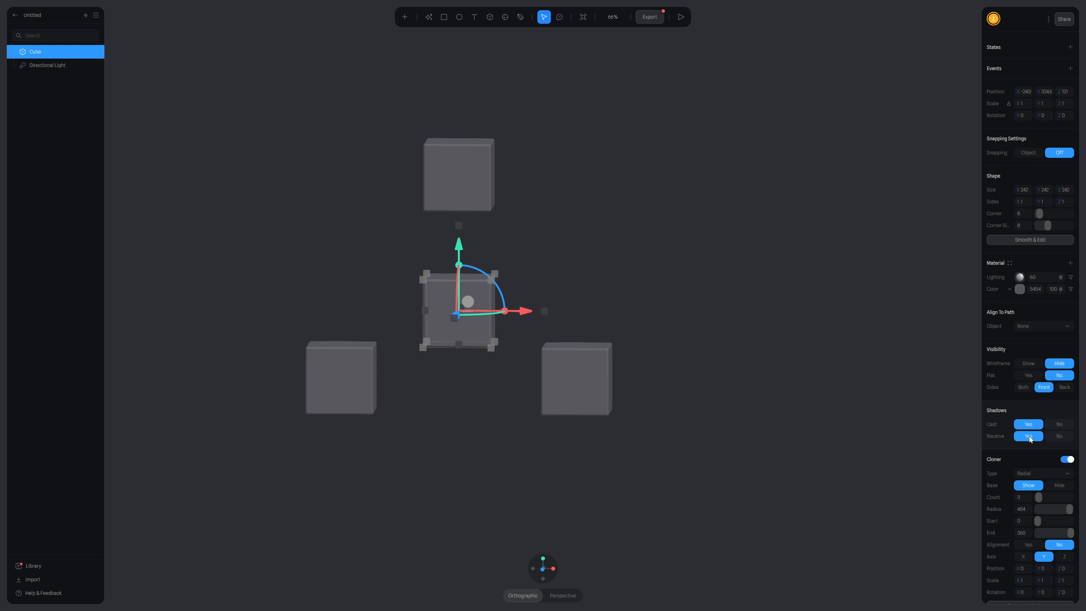
scroll(707, 421, up, 4)
scroll(1020, 475, down, 2)
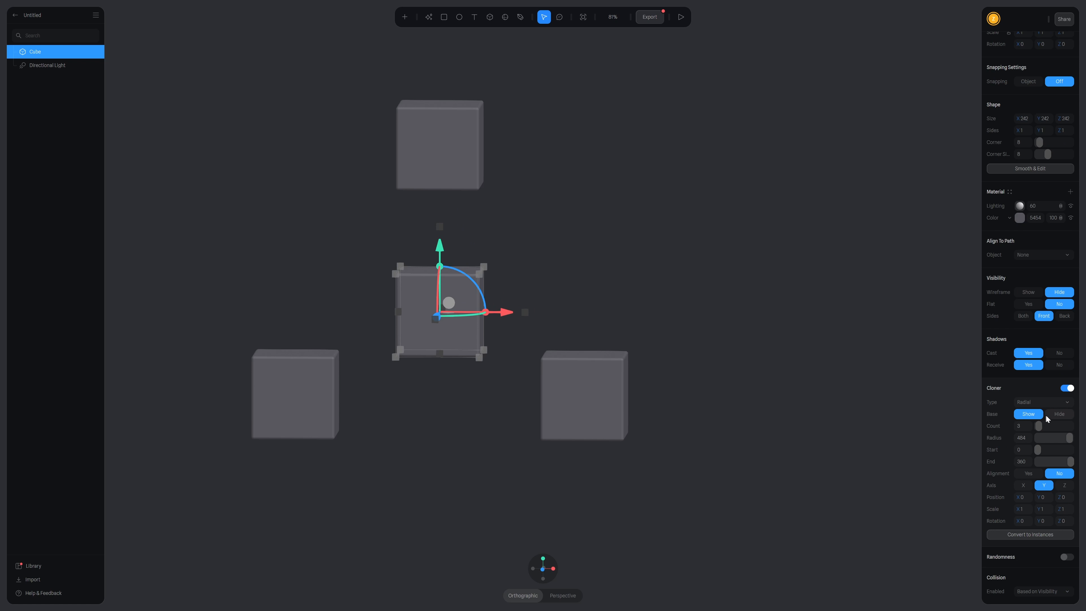
- Try hiding the base cube in the cloner, and show it again
click(1061, 416)
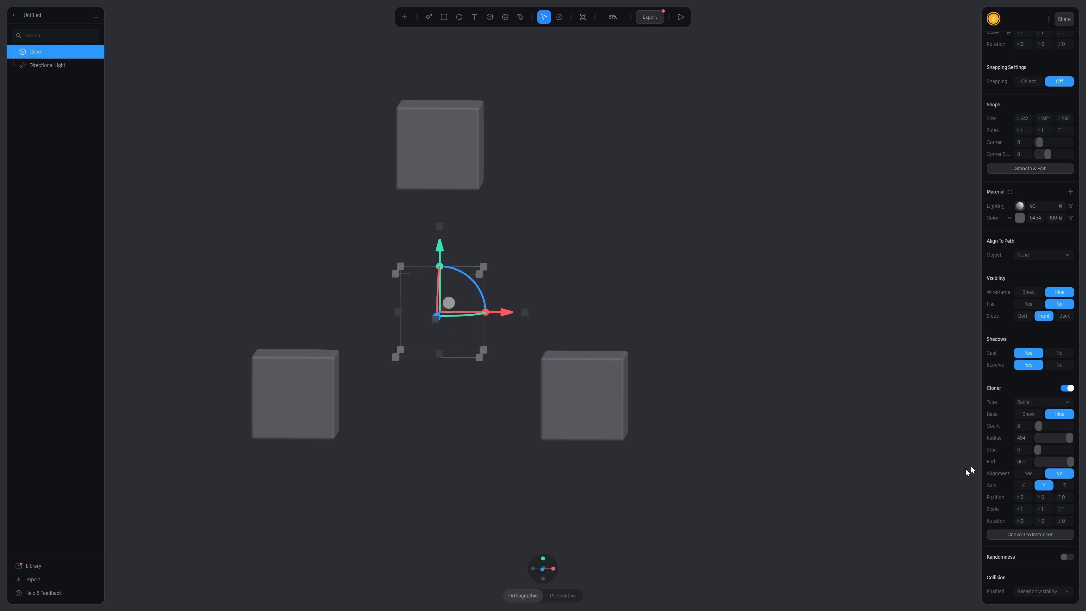
click(1022, 414)
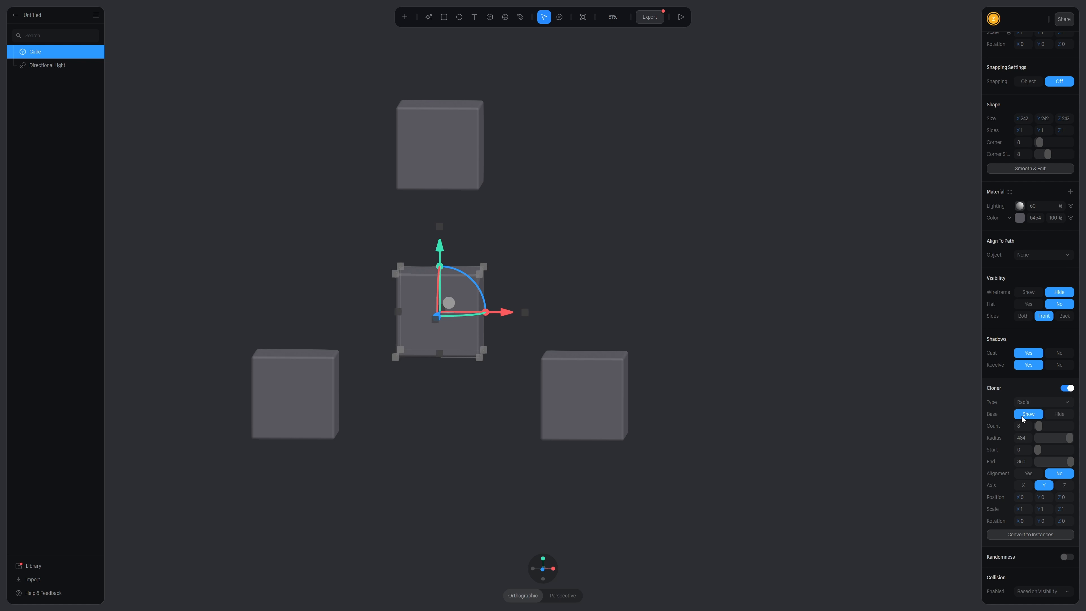
- Set the radial cloner's count to 9 and its radius to 1000, and fit the ring in view
drag(1038, 426, 1040, 425)
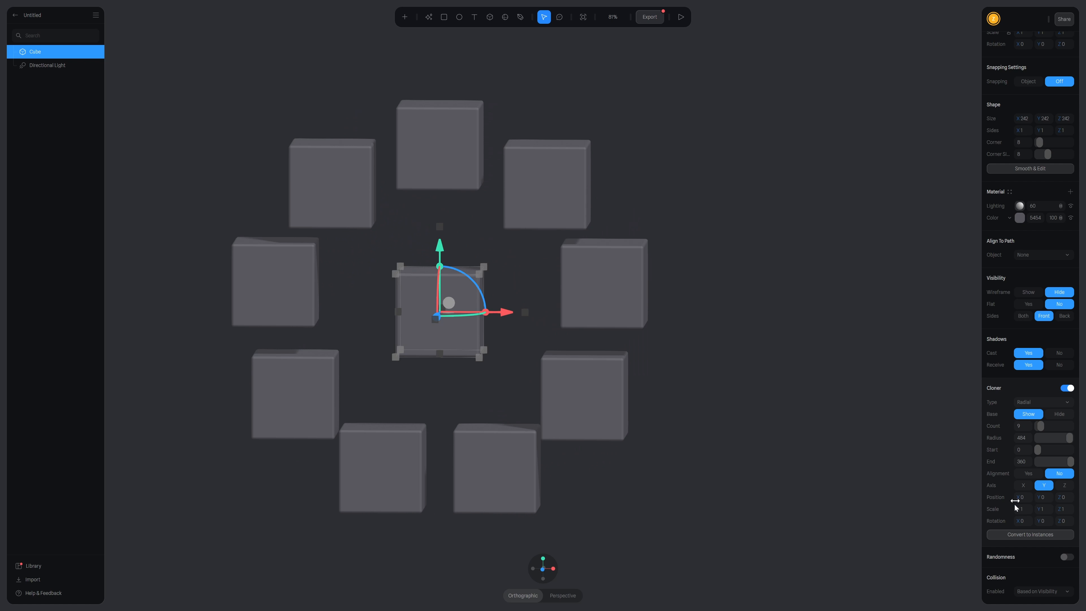
mouse_move(1069, 437)
mouse_down()
mouse_move(1041, 439)
mouse_move(1067, 439)
mouse_up()
click(1022, 438)
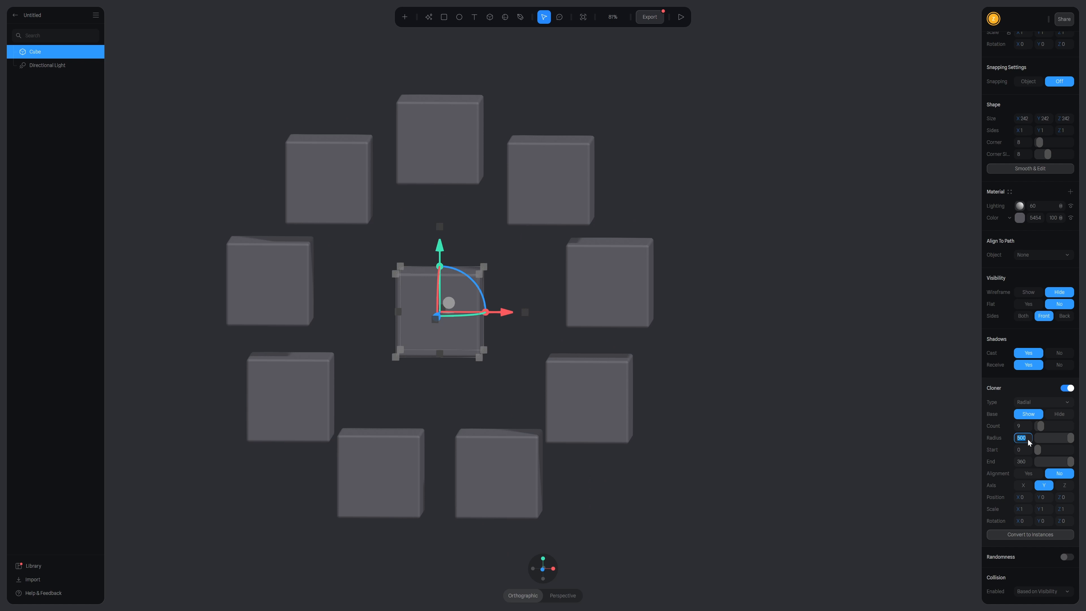
text(1000)
key(Return)
key(shift+1)
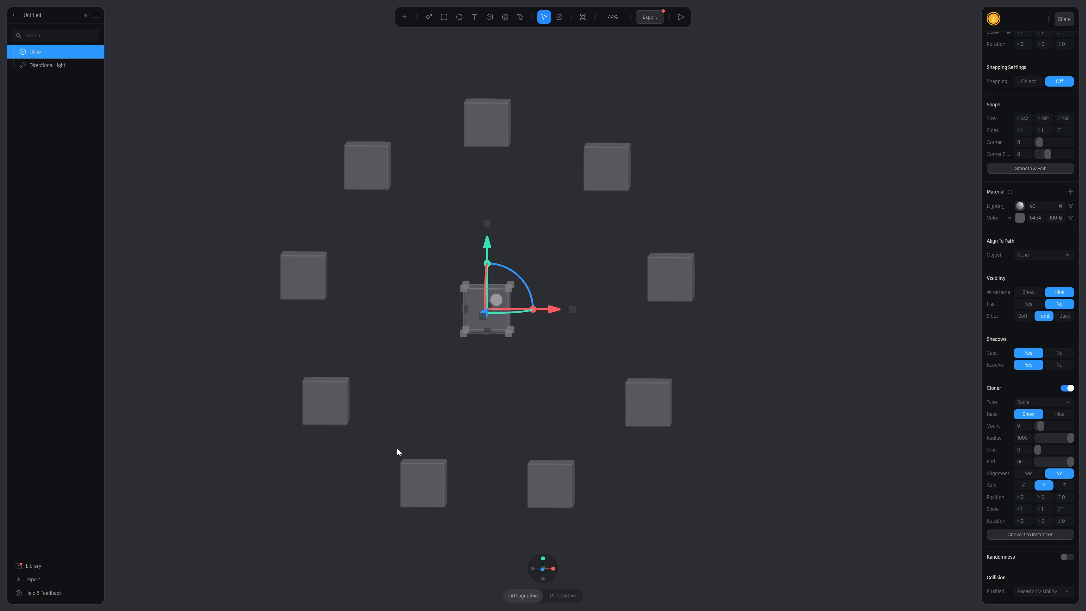
scroll(468, 405, up, 5)
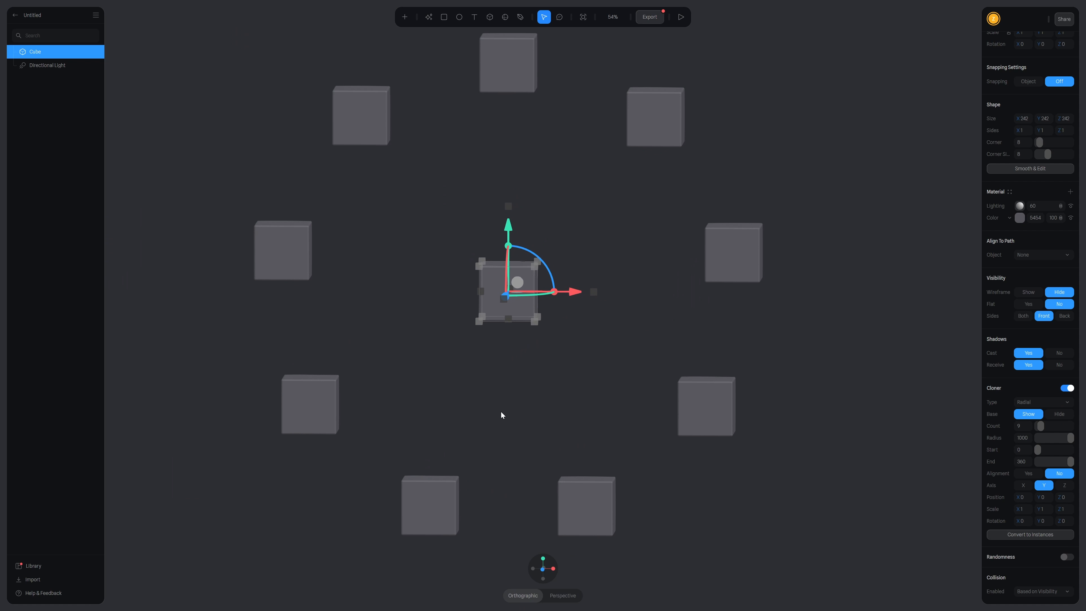
- Set the radial cloner's start angle to 87, keeping the end angle at 360
alt+drag(515, 409, 505, 403)
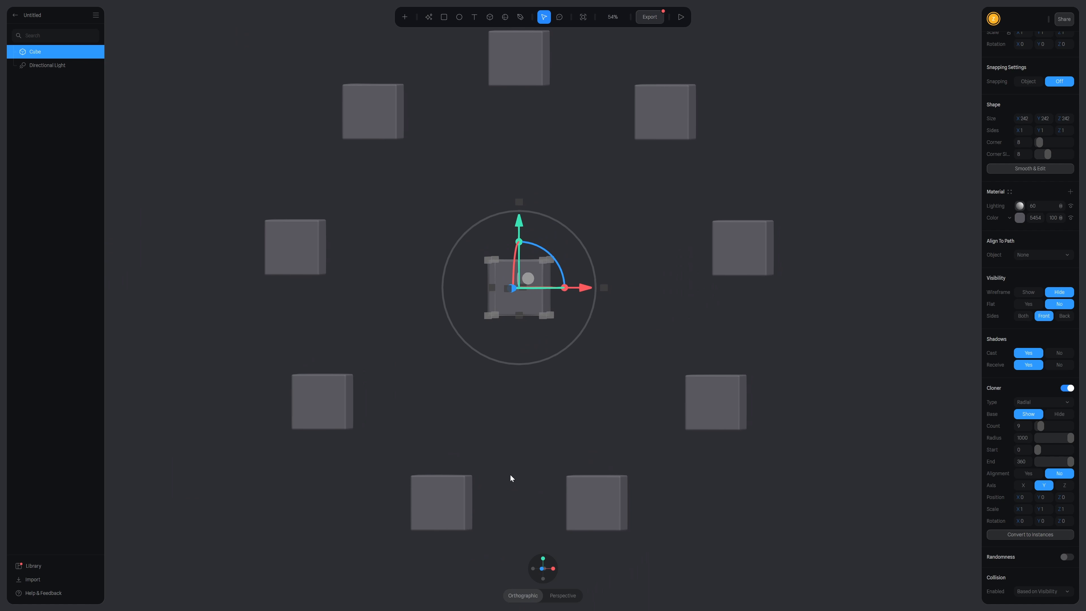
alt+drag(663, 395, 674, 401)
alt+drag(610, 358, 602, 356)
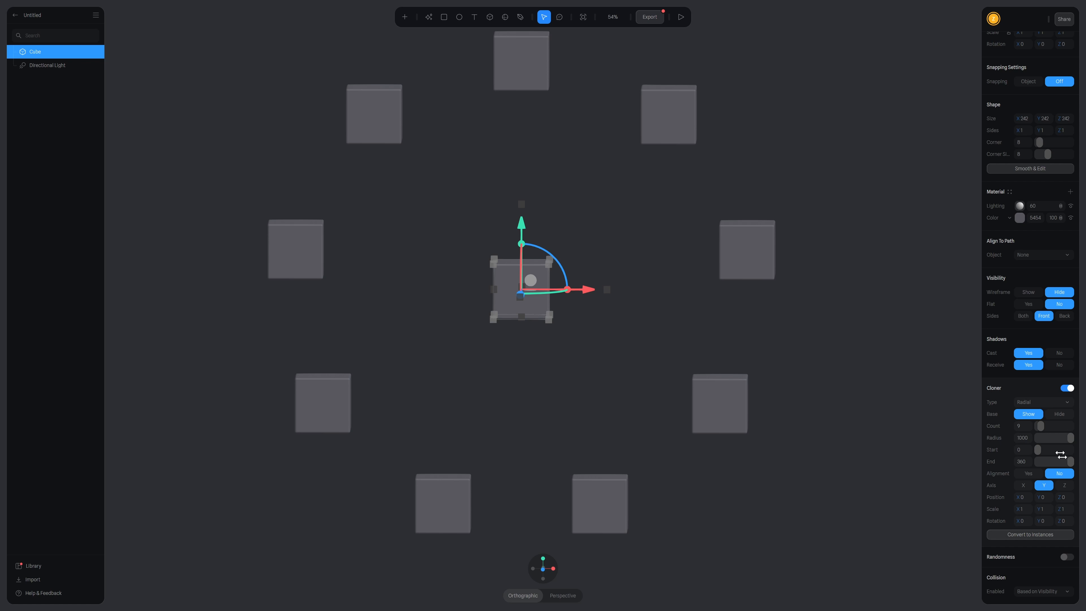
drag(1037, 449, 1061, 465)
drag(1069, 470, 1039, 426)
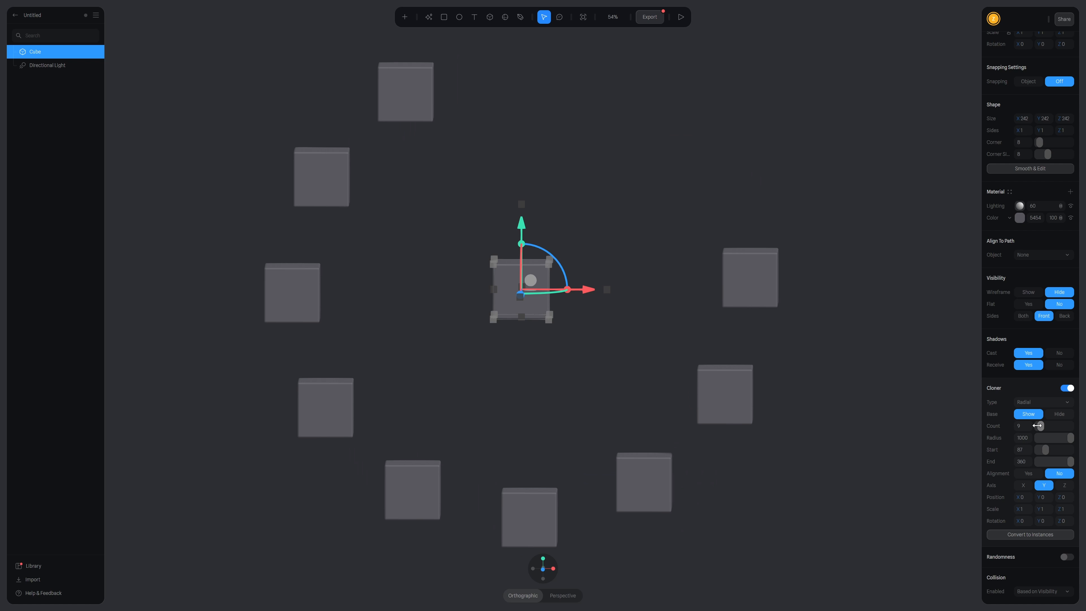
- Switch the cloner type to Linear and bring the whole row of nine cubes into view
click(1030, 399)
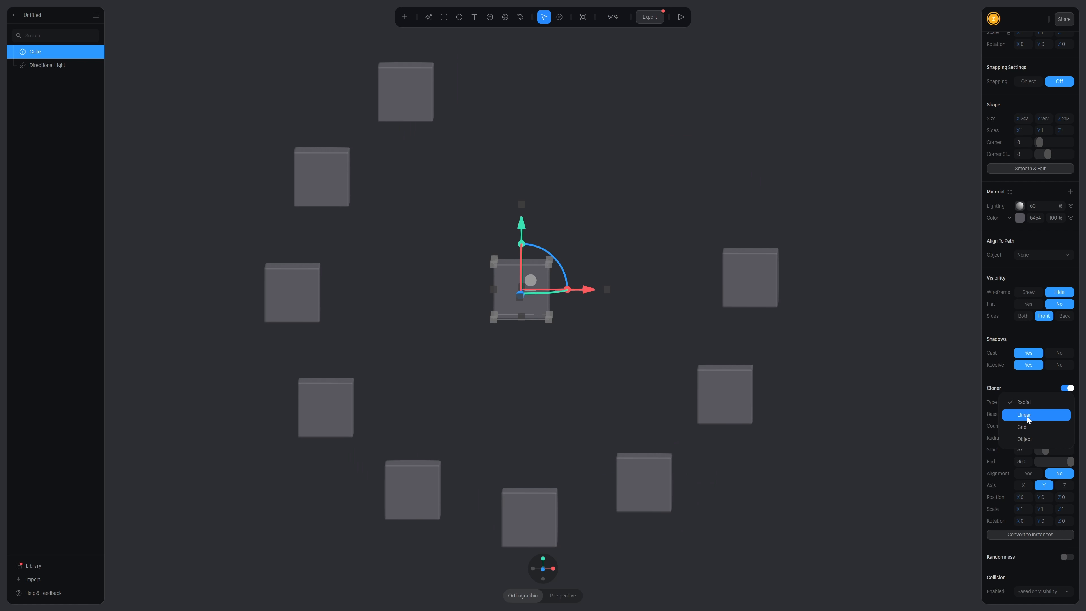
click(1026, 416)
scroll(767, 388, down, 4)
middle_drag(887, 391, 737, 410)
scroll(776, 418, up, 2)
scroll(694, 416, up, 2)
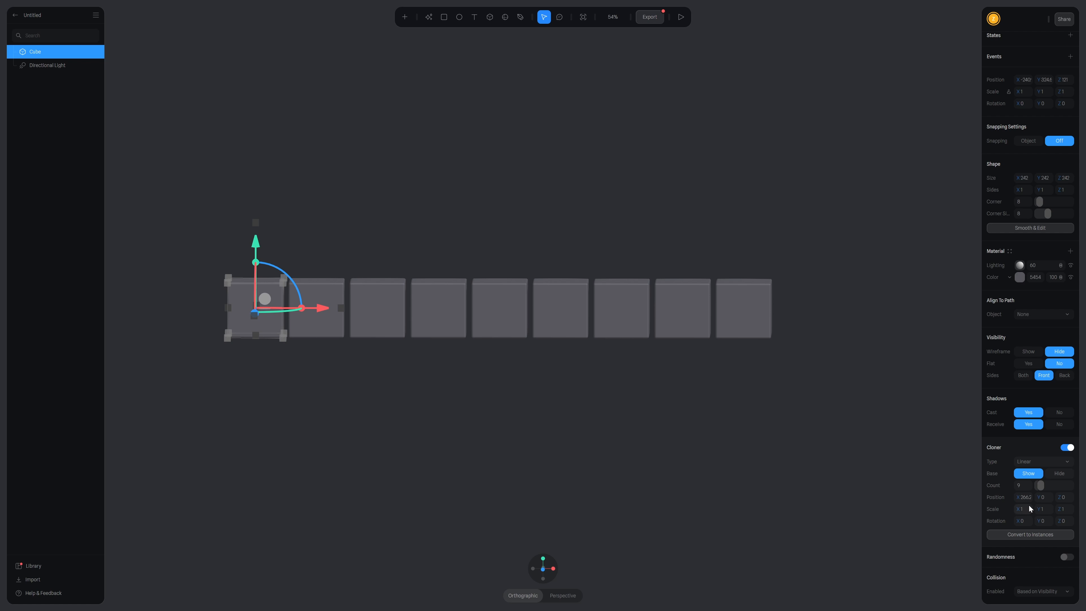
- Set the linear cloner's position offsets to about X 345, Y -12 and Z 17
drag(1017, 497, 1085, 499)
scroll(756, 448, down, 5)
alt+drag(756, 448, 670, 511)
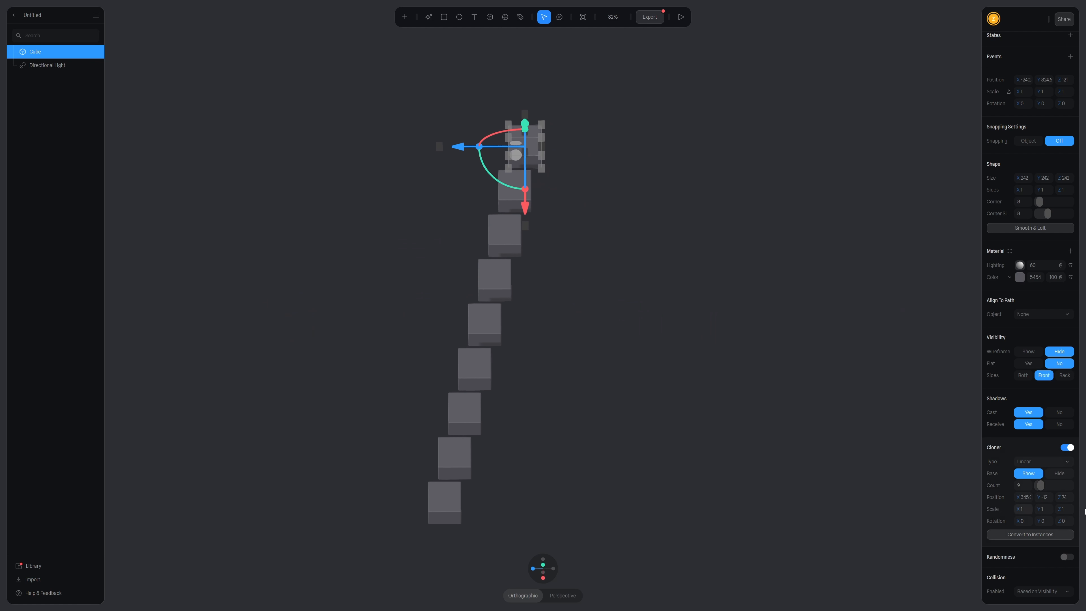
mouse_move(1057, 499)
mouse_down()
mouse_move(1071, 499)
mouse_move(943, 500)
mouse_move(1085, 500)
mouse_move(1034, 499)
mouse_up()
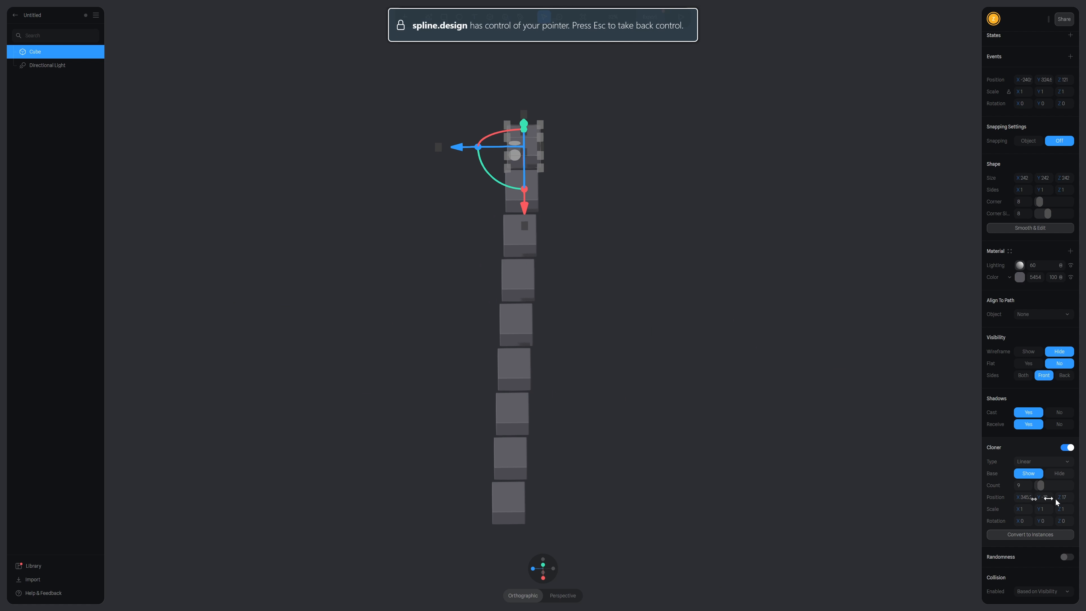
scroll(635, 478, down, 5)
alt+drag(635, 478, 756, 445)
scroll(566, 431, up, 6)
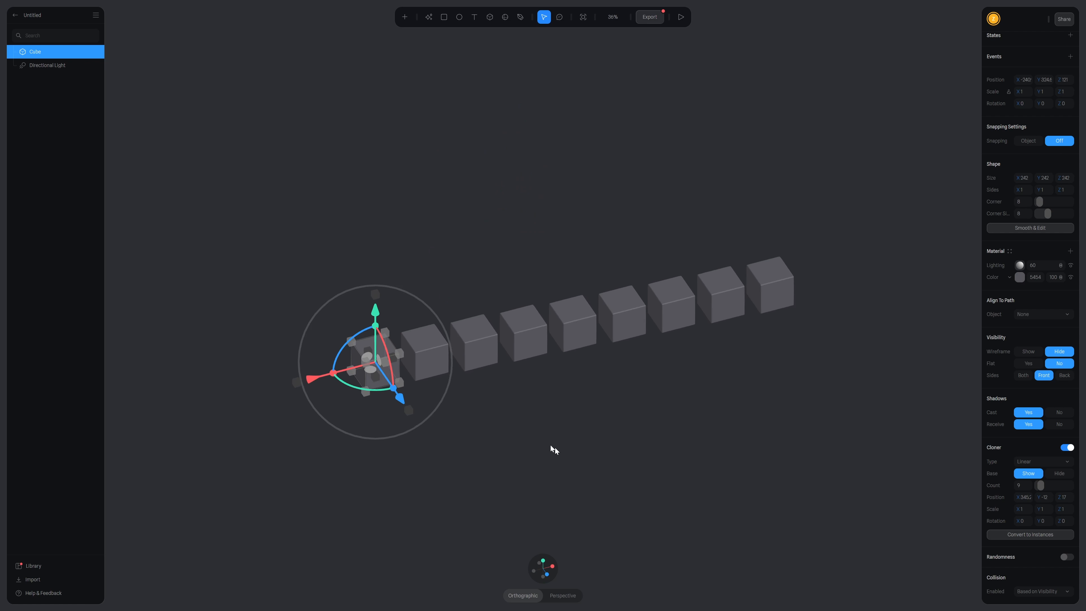
alt+drag(555, 448, 553, 429)
scroll(554, 430, up, 2)
middle_drag(558, 431, 509, 422)
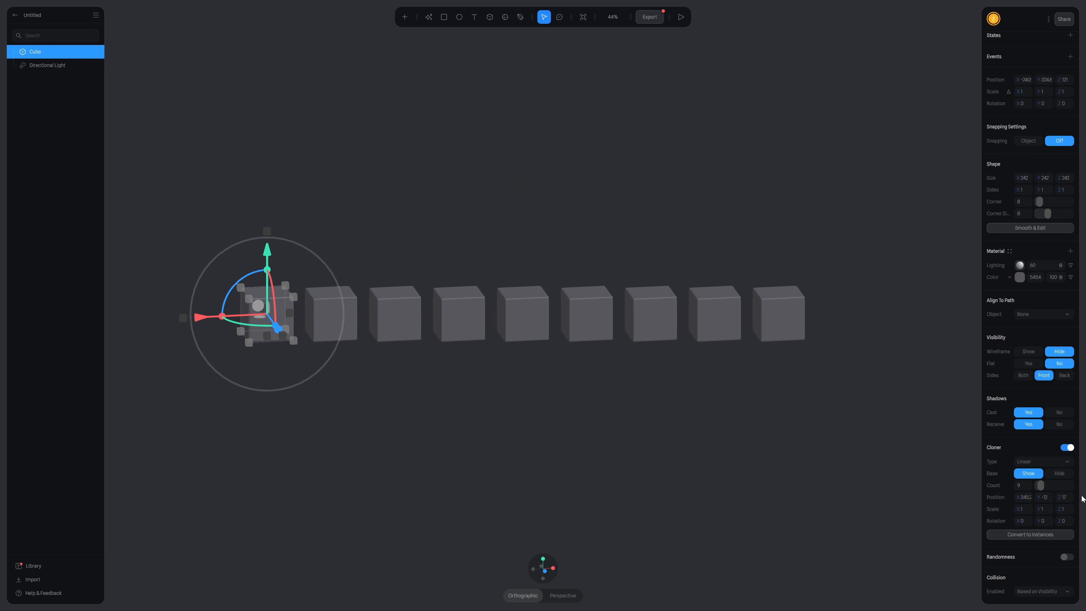
- Switch the cloner type to Grid and bring the block of cubes closer to the centre of the view
click(1038, 463)
click(1038, 469)
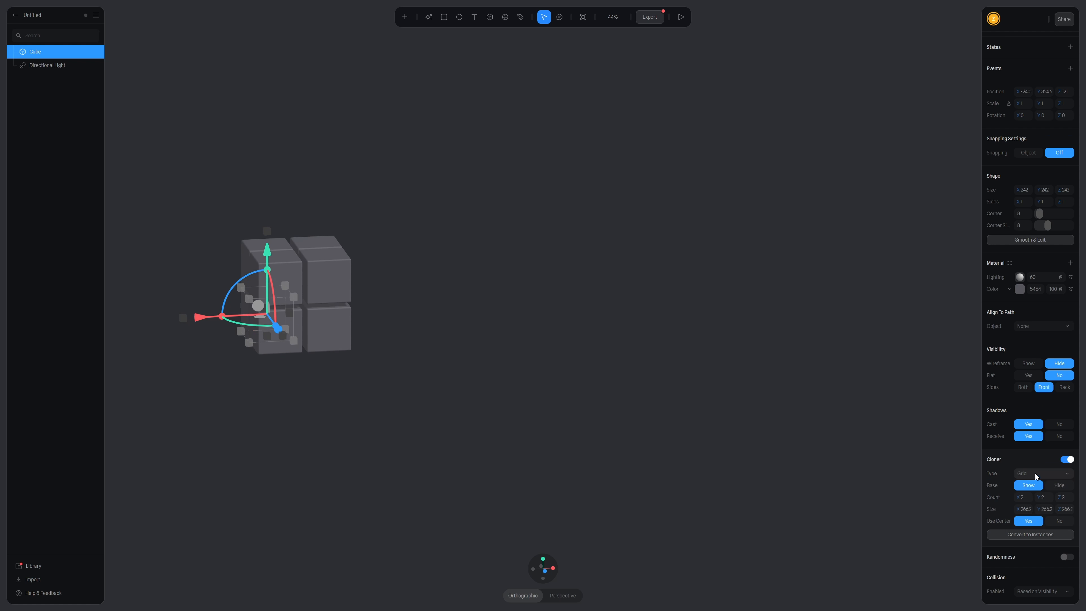
scroll(659, 397, up, 2)
middle_drag(495, 418, 675, 418)
middle_drag(620, 395, 674, 393)
scroll(674, 391, up, 2)
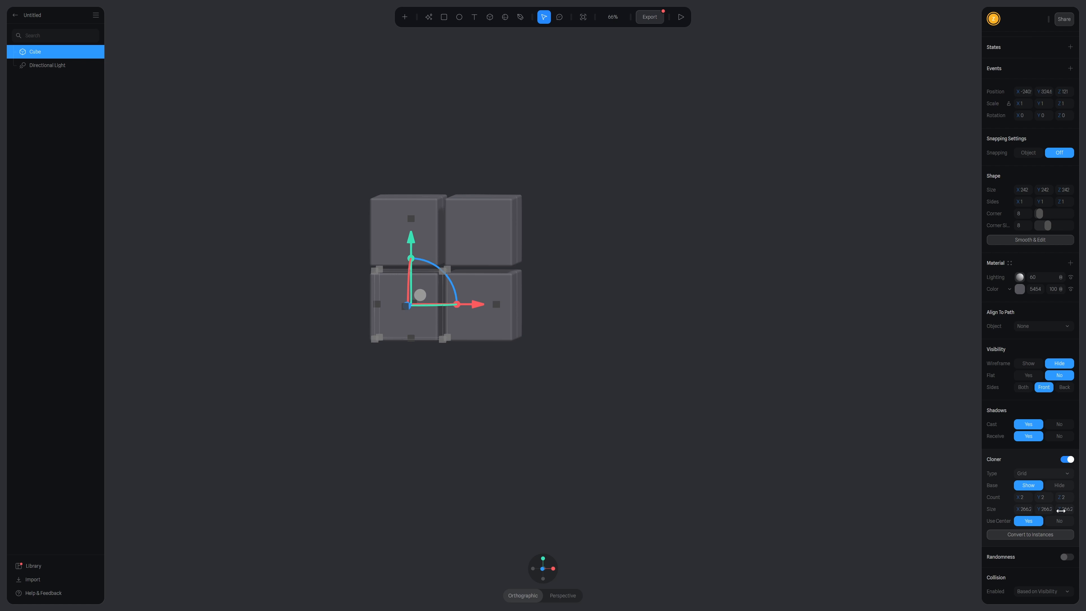
- Spread the grid clones apart by setting the cloner size to about X 437, Y 339 and Z 453
drag(1016, 511, 1070, 510)
alt+drag(510, 368, 467, 381)
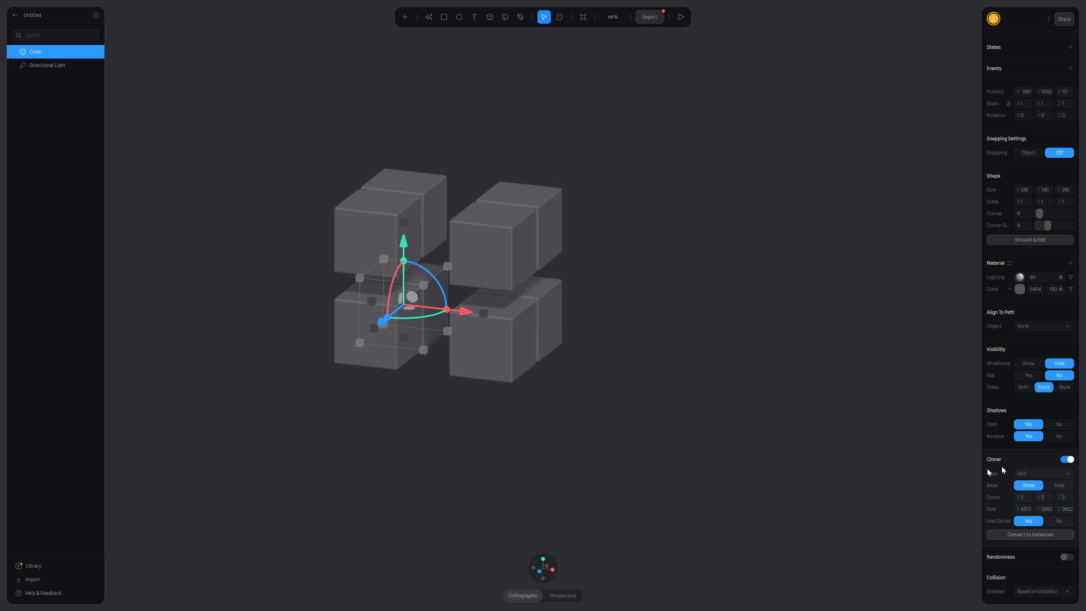
alt+drag(742, 440, 701, 438)
mouse_move(1064, 509)
mouse_down()
mouse_move(20, 509)
mouse_move(51, 509)
mouse_up()
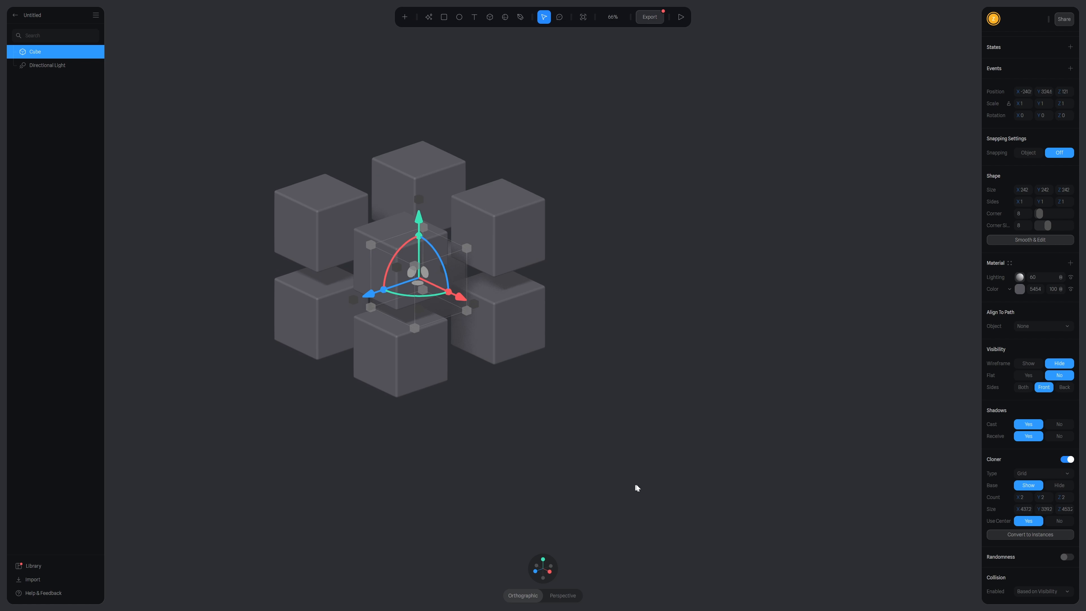
alt+drag(633, 488, 673, 477)
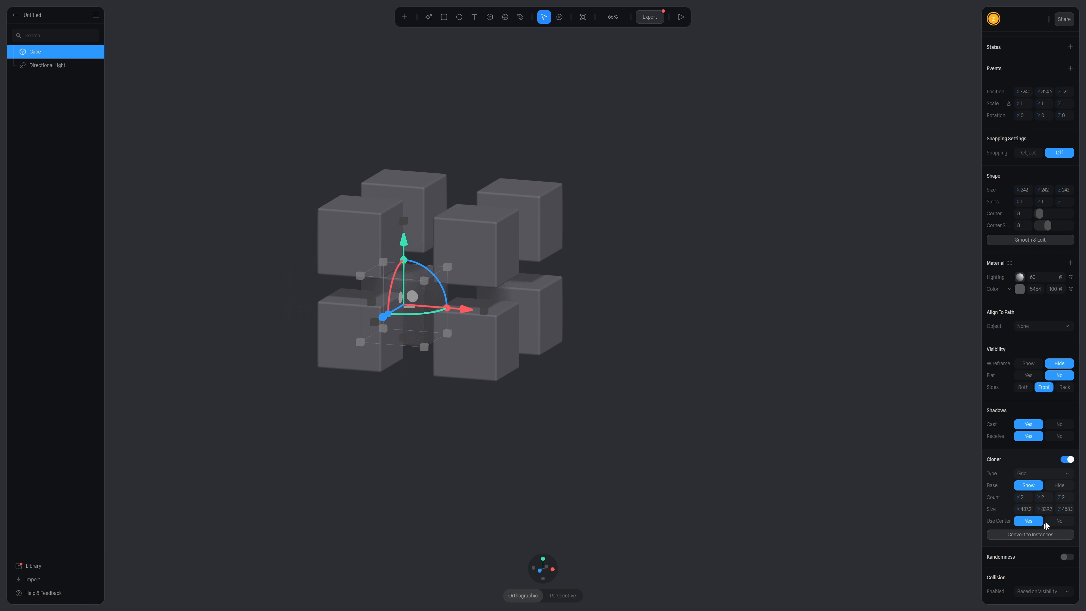
- Set the grid cloner's count to 4 on X and 4 on Y, keeping 2 on Z
mouse_move(1018, 497)
mouse_down()
mouse_move(1078, 499)
mouse_move(1037, 500)
mouse_up()
scroll(660, 420, down, 5)
mouse_move(659, 420)
alt+mouse_down()
mouse_move(686, 415)
mouse_move(676, 414)
alt+mouse_up()
scroll(677, 427, up, 2)
middle_drag(676, 432, 720, 443)
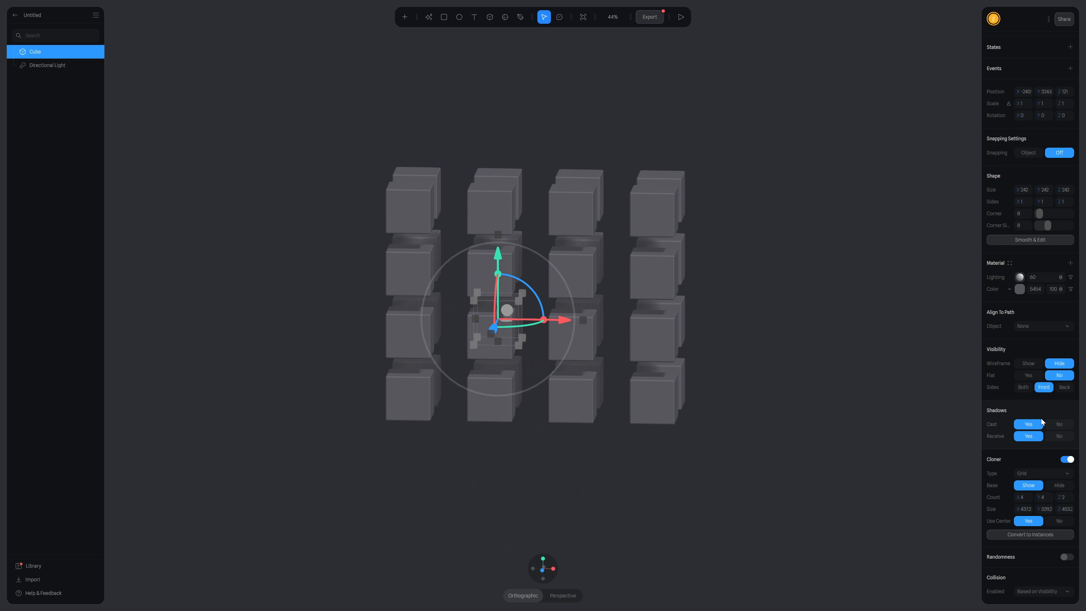
- Check the available cloner types, including Object, and turn off the cube's cloner
click(1035, 473)
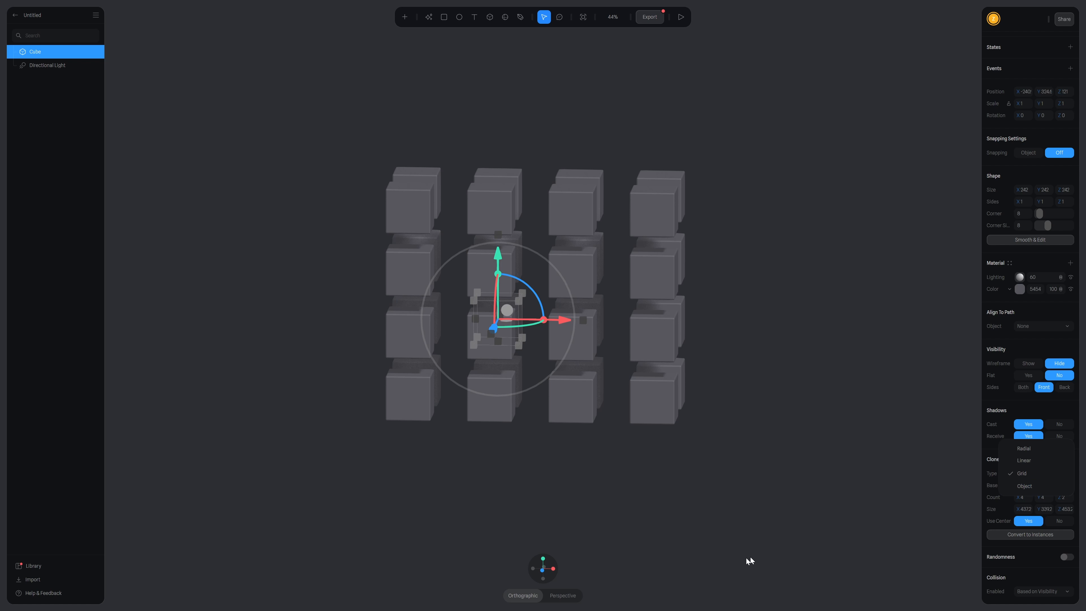
click(845, 387)
click(1069, 460)
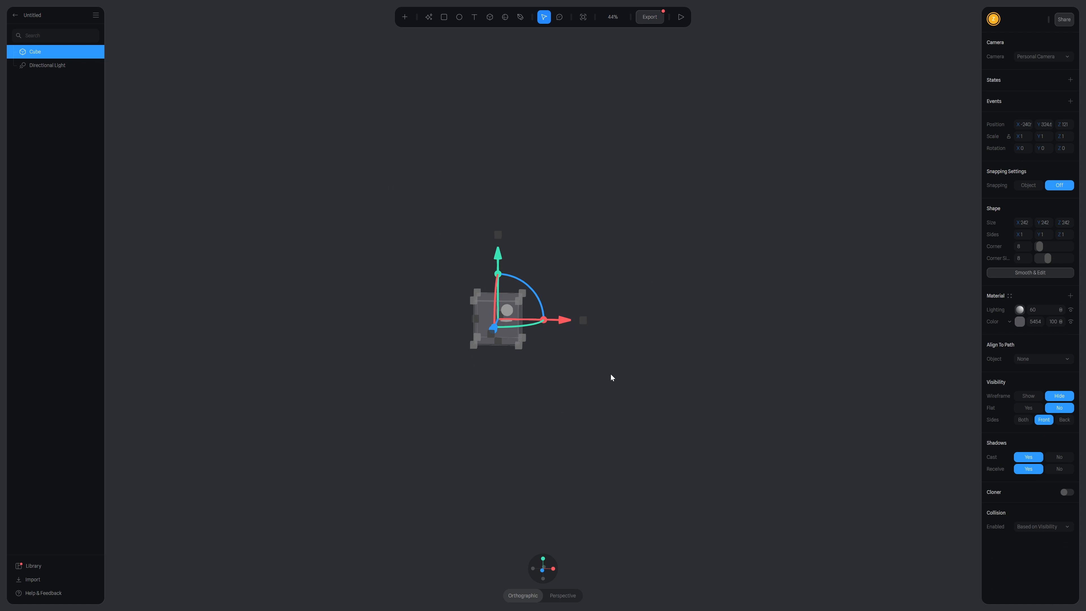
- Add a torus about 2216 across in the empty space beside the cube and fit it in view
scroll(613, 379, down, 3)
middle_drag(609, 383, 422, 359)
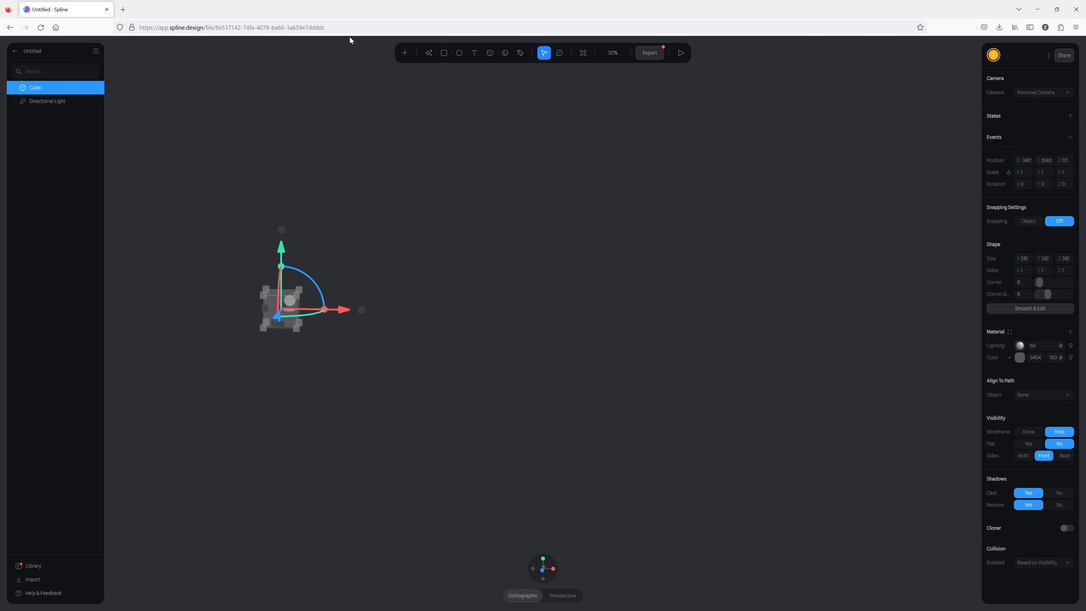
click(406, 19)
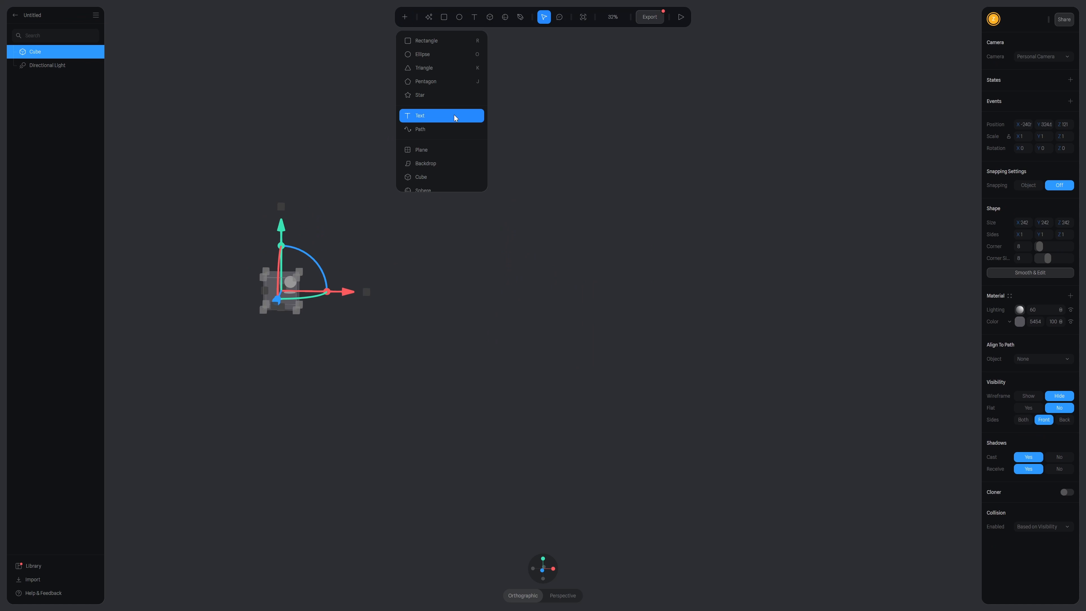
scroll(444, 164, down, 2)
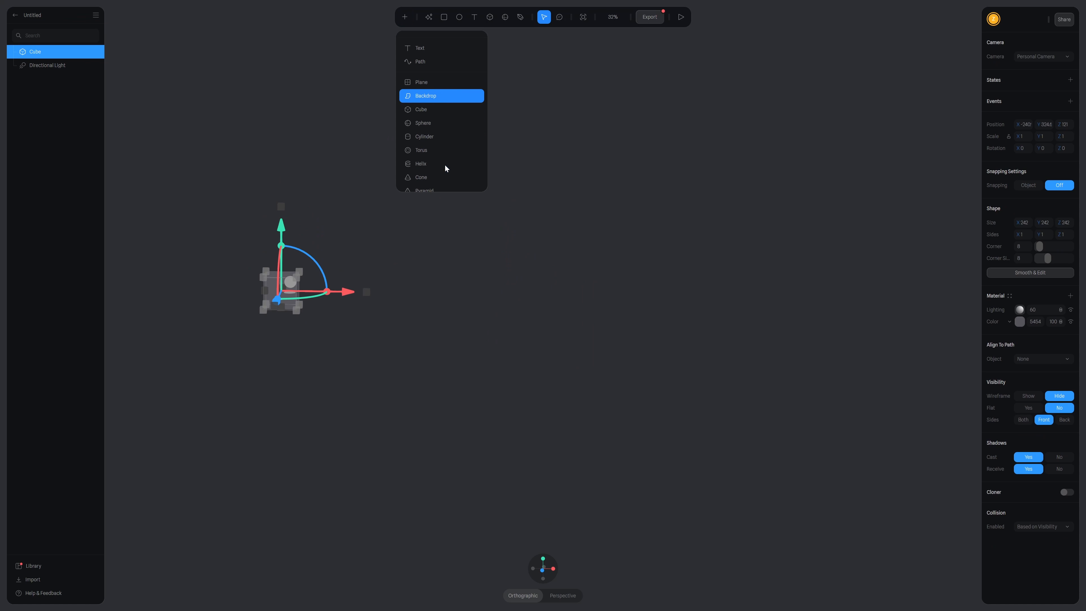
click(435, 151)
drag(516, 211, 770, 446)
scroll(505, 257, up, 5)
middle_drag(840, 176, 666, 103)
scroll(762, 197, up, 2)
middle_drag(714, 212, 682, 205)
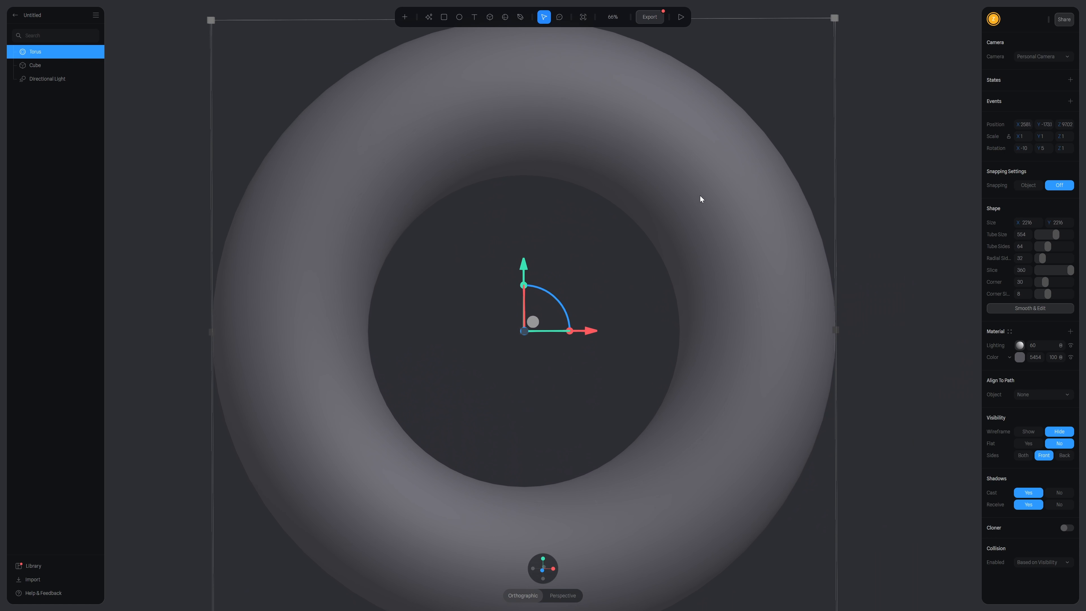
scroll(700, 196, down, 2)
mouse_move(752, 219)
middle_down()
mouse_move(785, 224)
mouse_move(744, 209)
middle_up()
scroll(782, 220, up, 1)
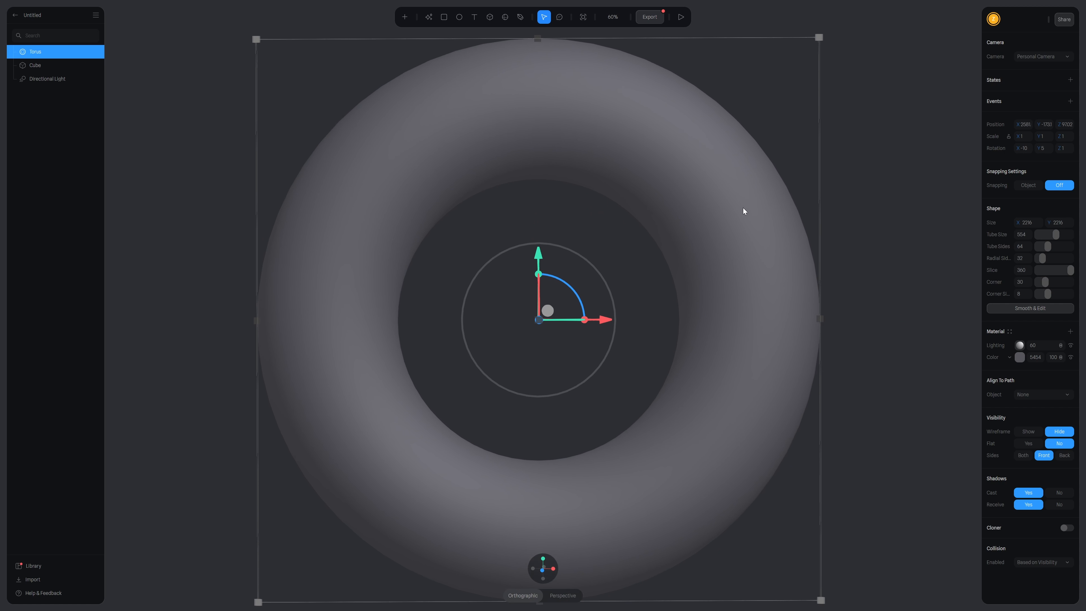
- Convert the torus to an editable mesh with Smooth & Edit and view the upper part of its wireframe closely
click(1032, 308)
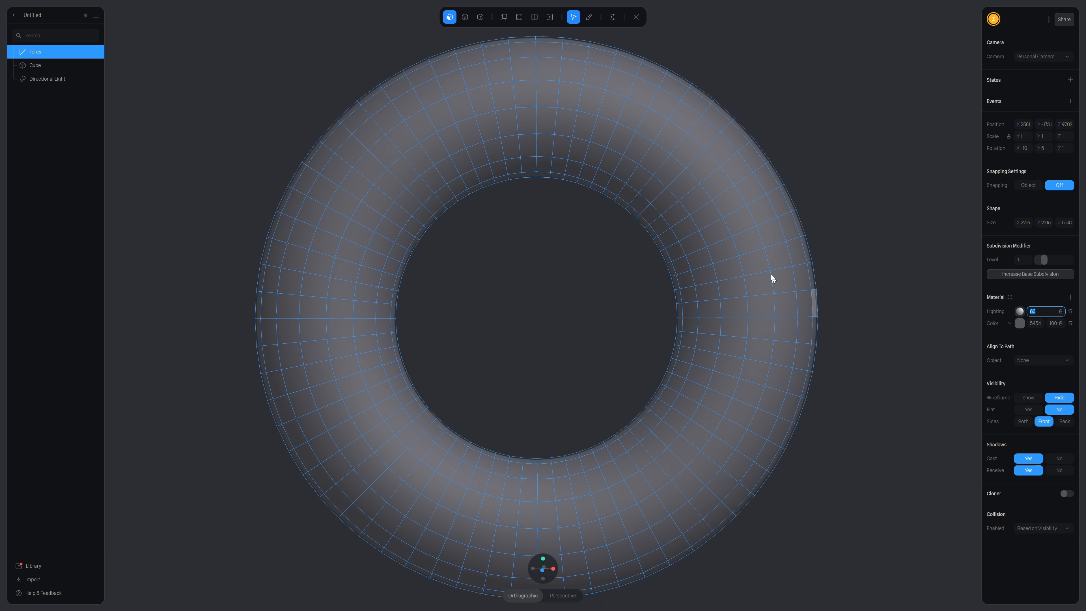
scroll(770, 276, up, 3)
middle_drag(604, 380, 594, 466)
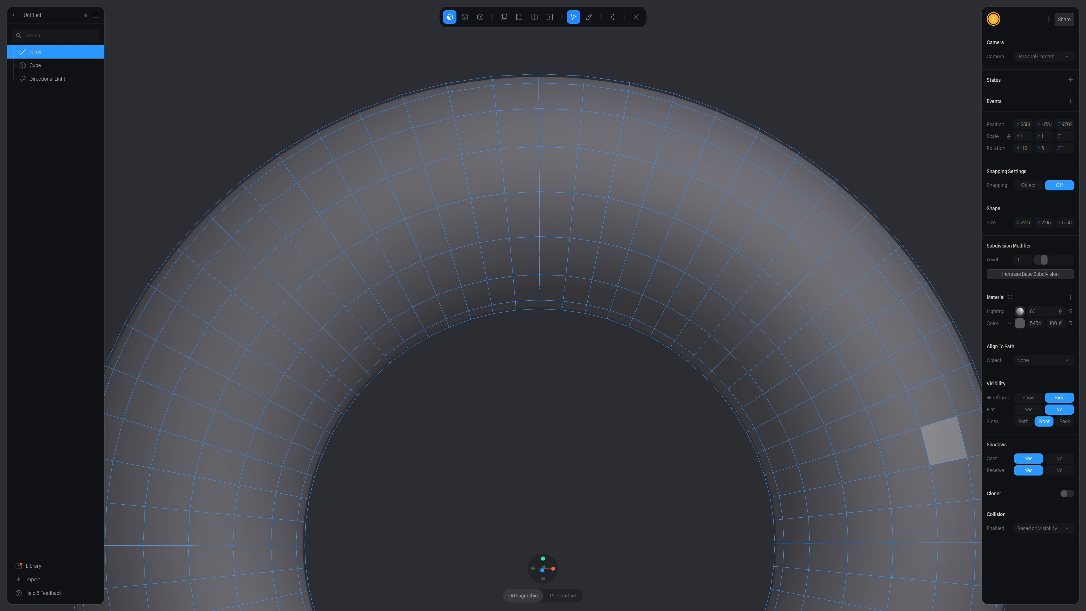
- Capture a screenshot of the torus mesh and open it enlarged in Snip & Sketch
key(super+shift+s)
drag(138, 23, 1014, 549)
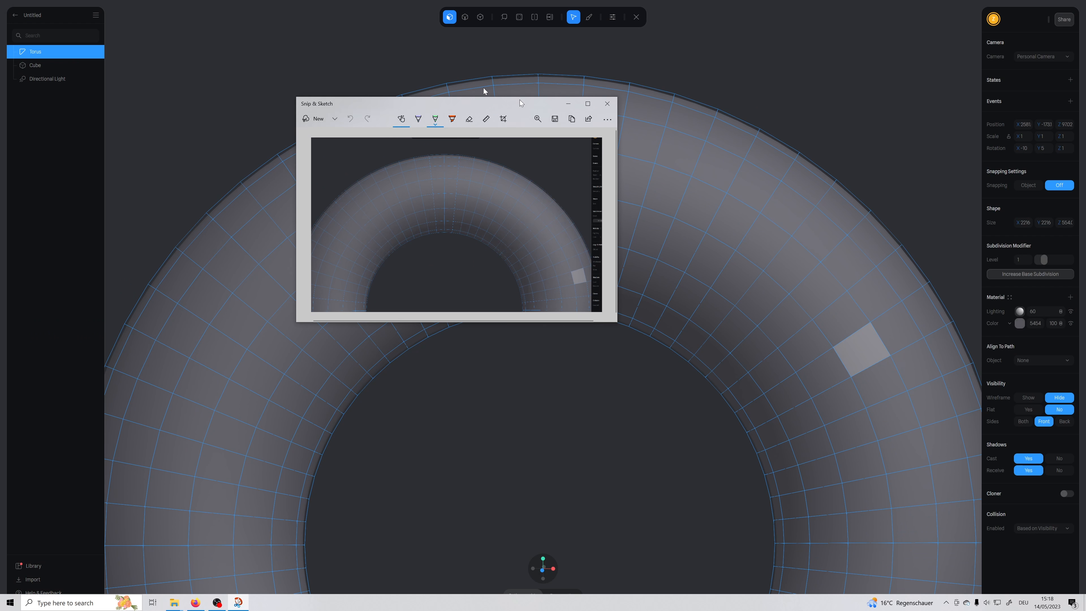
click(670, 127)
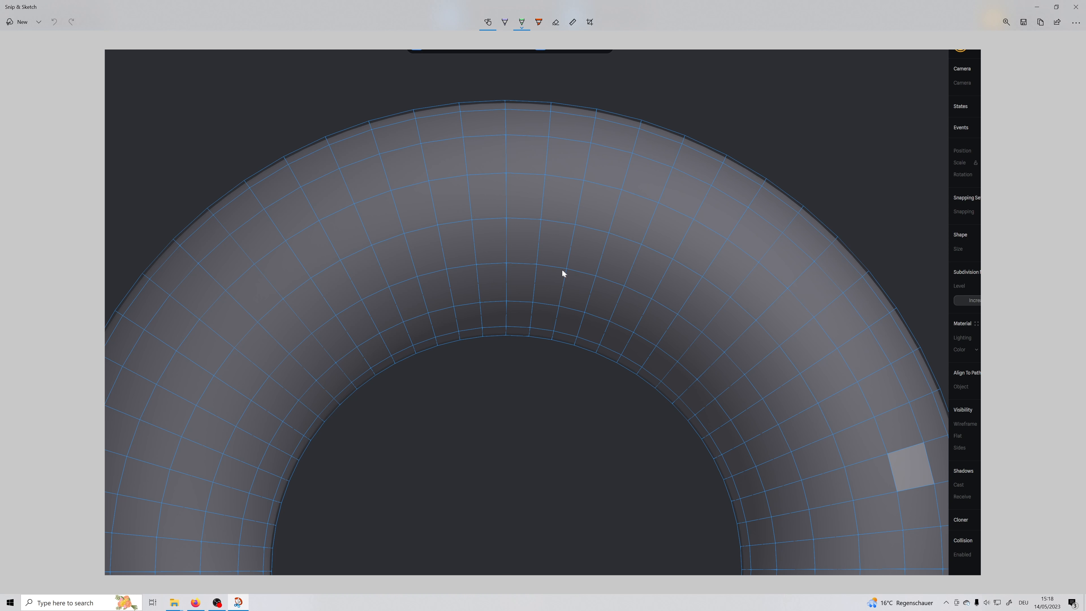
scroll(569, 276, up, 1)
scroll(561, 272, down, 2)
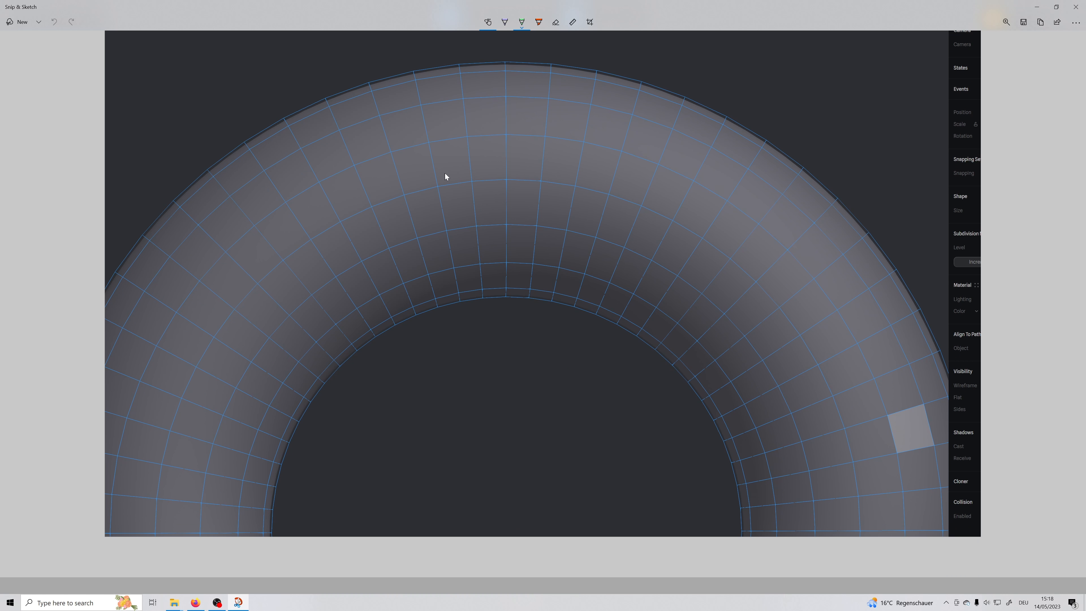
- Highlight one mesh face near the top of the torus, trace its edges in orange and circle its corners
click(538, 22)
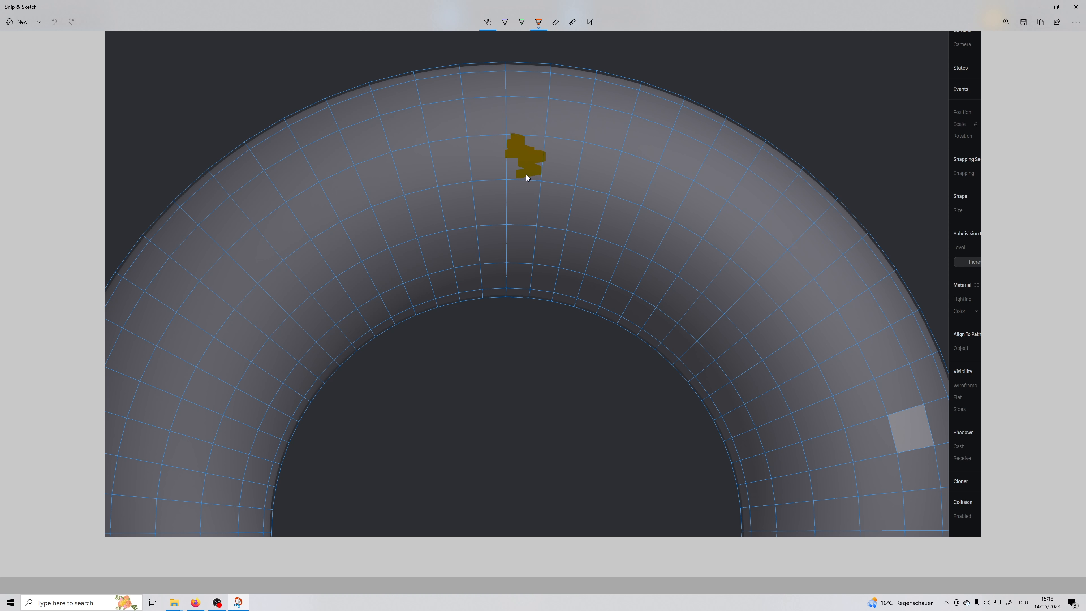
click(521, 21)
click(522, 22)
click(531, 81)
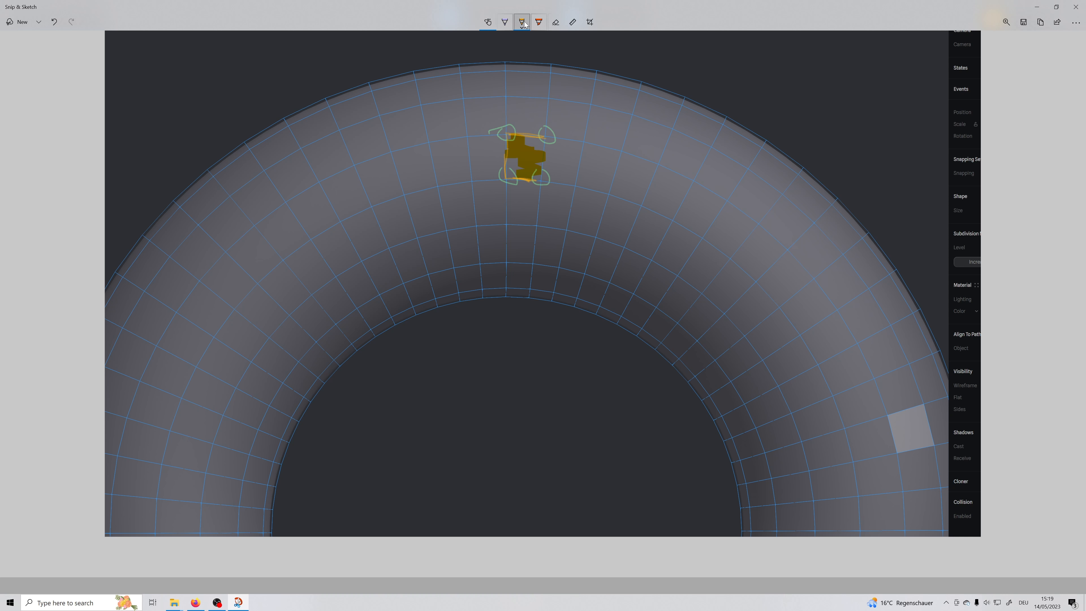
click(538, 23)
- Erase the markings on the mesh face and shade that face with an orange pen scribble
click(554, 22)
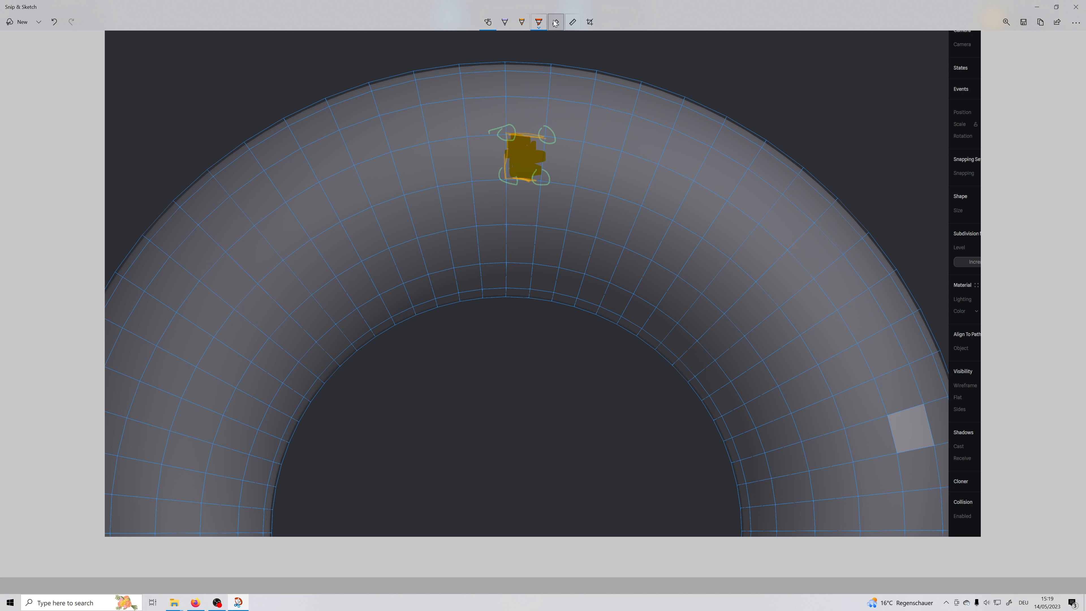
mouse_move(536, 133)
mouse_down()
mouse_move(555, 146)
mouse_move(556, 183)
mouse_up()
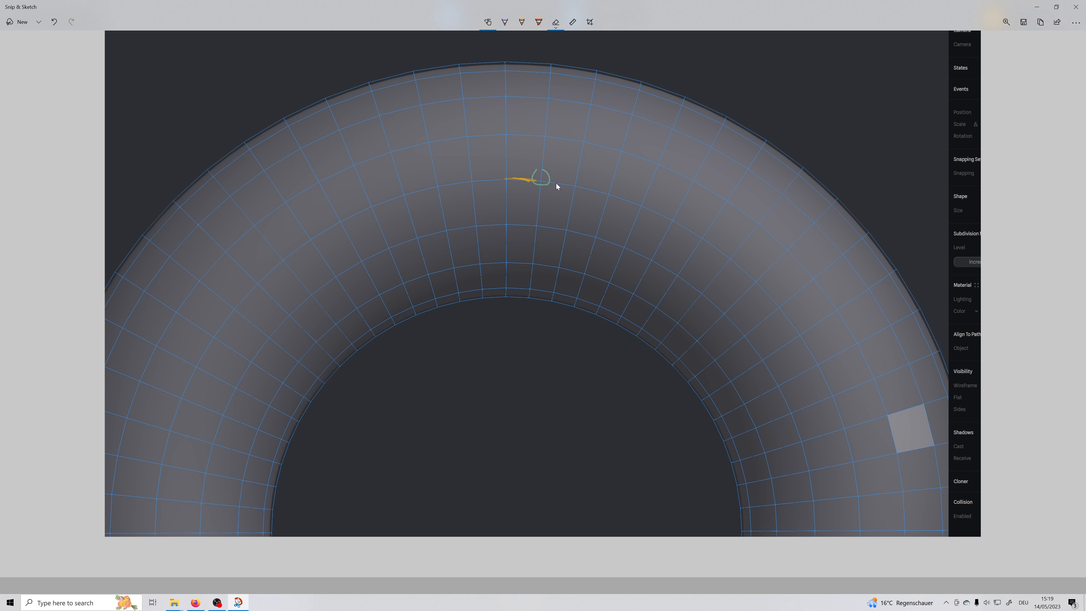
click(521, 22)
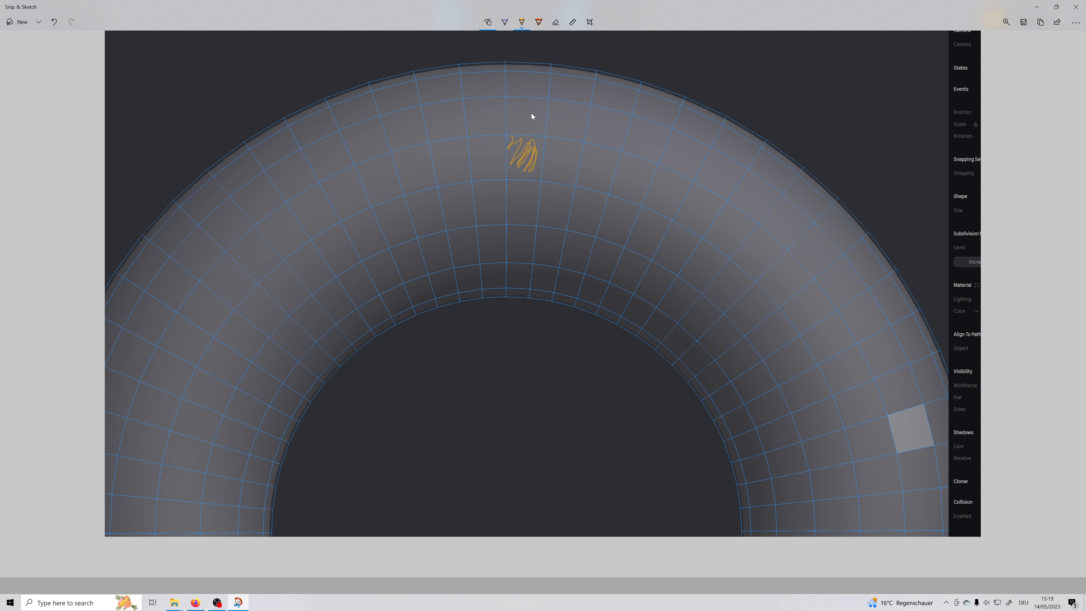
- Outline the edges of the shaded face and of another nearby face with a light green pen
click(522, 22)
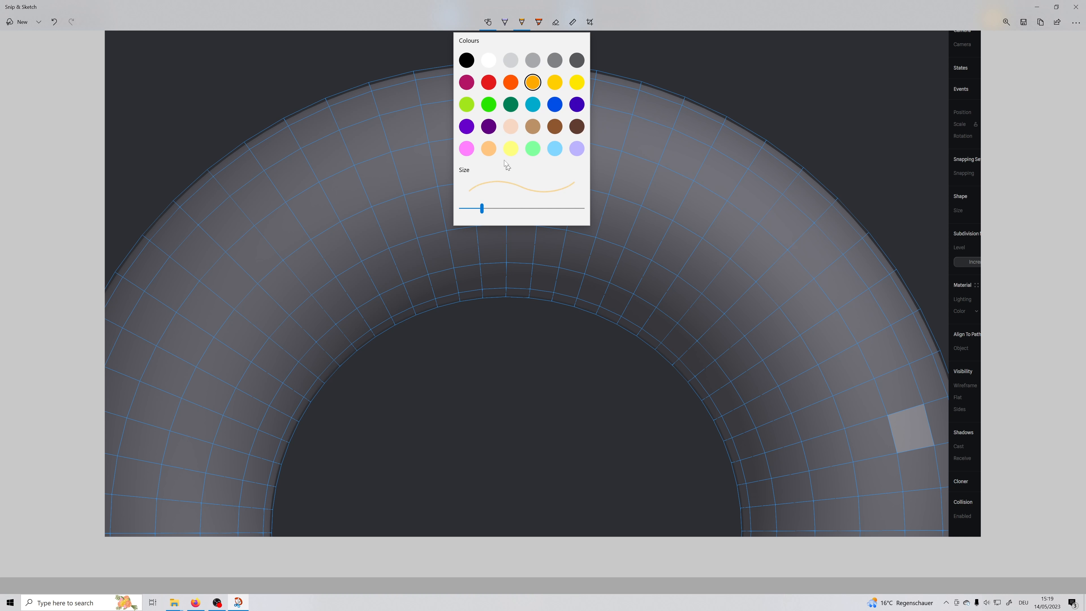
click(533, 149)
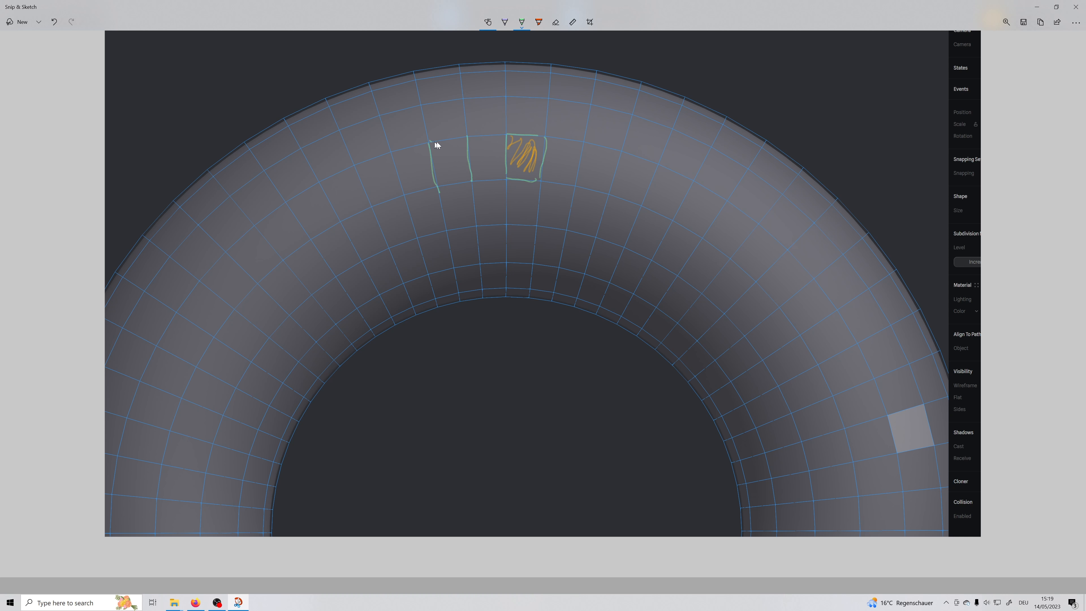
drag(471, 135, 452, 138)
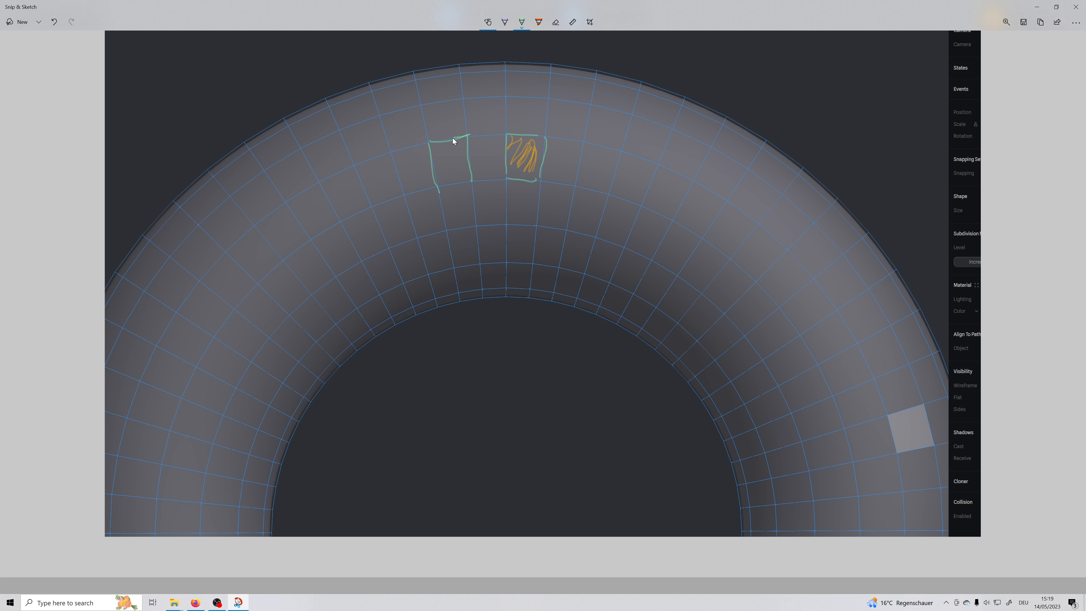
- Mark the shaded face's corners in orange-red and ring the whole face with a thick purple highlighter stroke
click(522, 24)
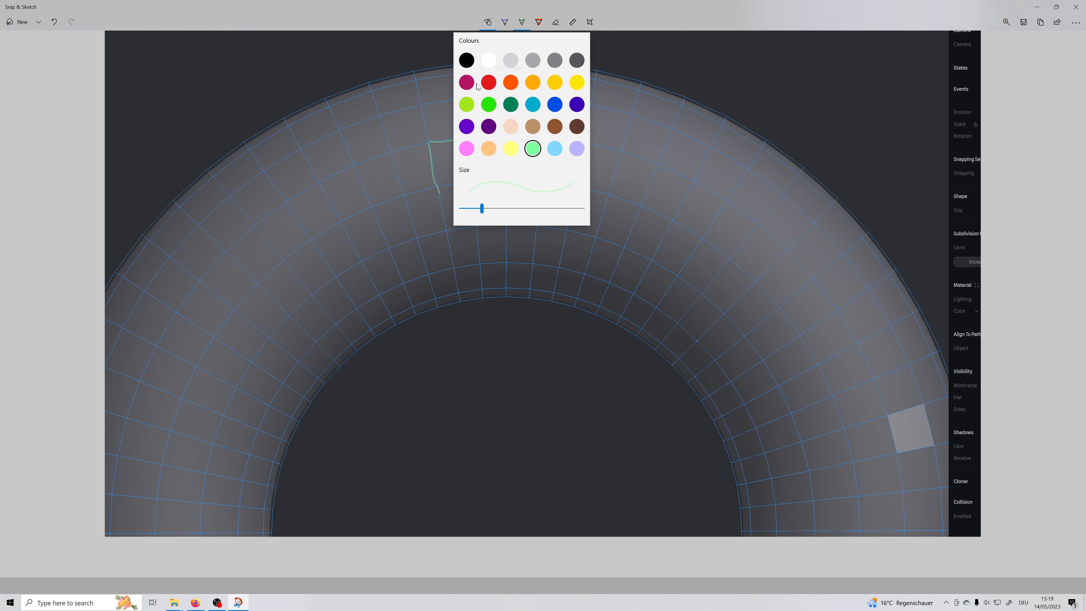
click(511, 83)
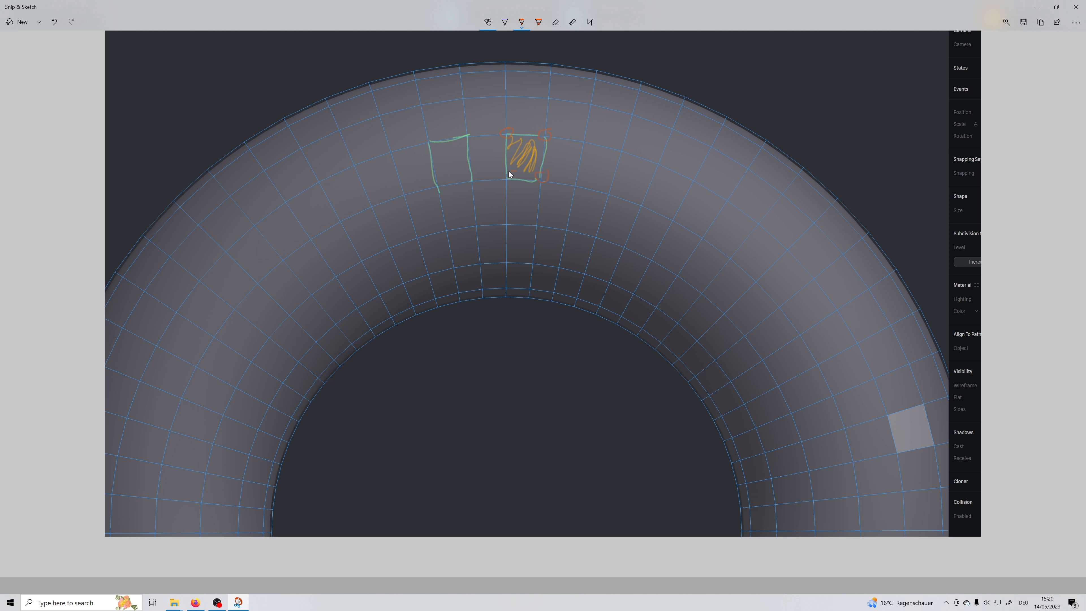
click(539, 22)
click(539, 22)
click(594, 60)
click(533, 136)
drag(494, 129, 492, 184)
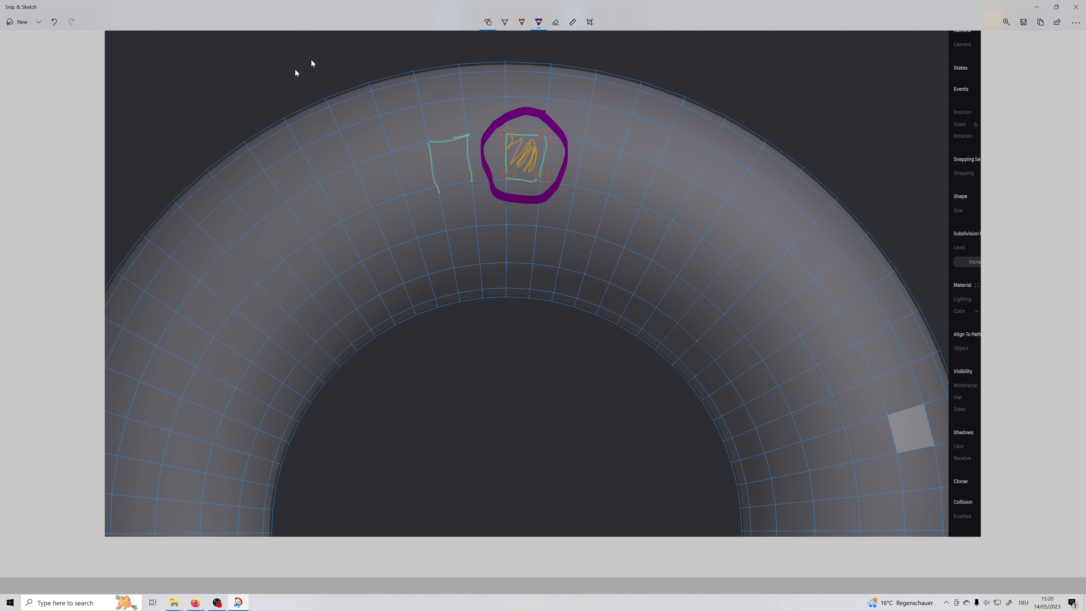
- Switch back to Spline, leave the torus's mesh editing mode and bring more of the torus into view
click(1036, 8)
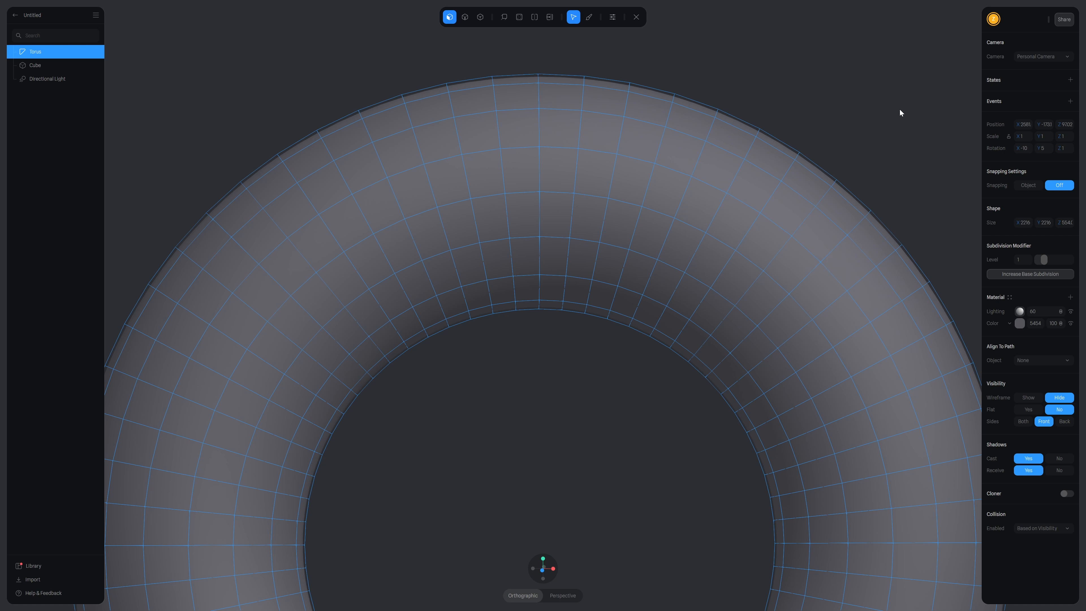
key(Escape)
scroll(778, 252, down, 5)
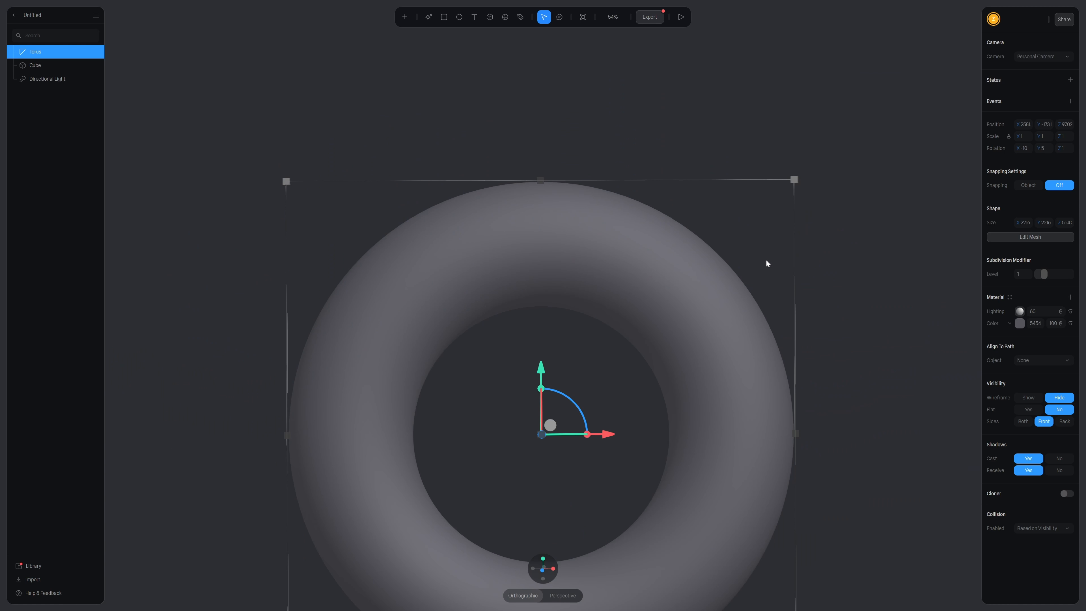
- Select the cube, enable its Cloner and set the cloner type to Object
scroll(766, 260, down, 6)
middle_drag(807, 326, 808, 184)
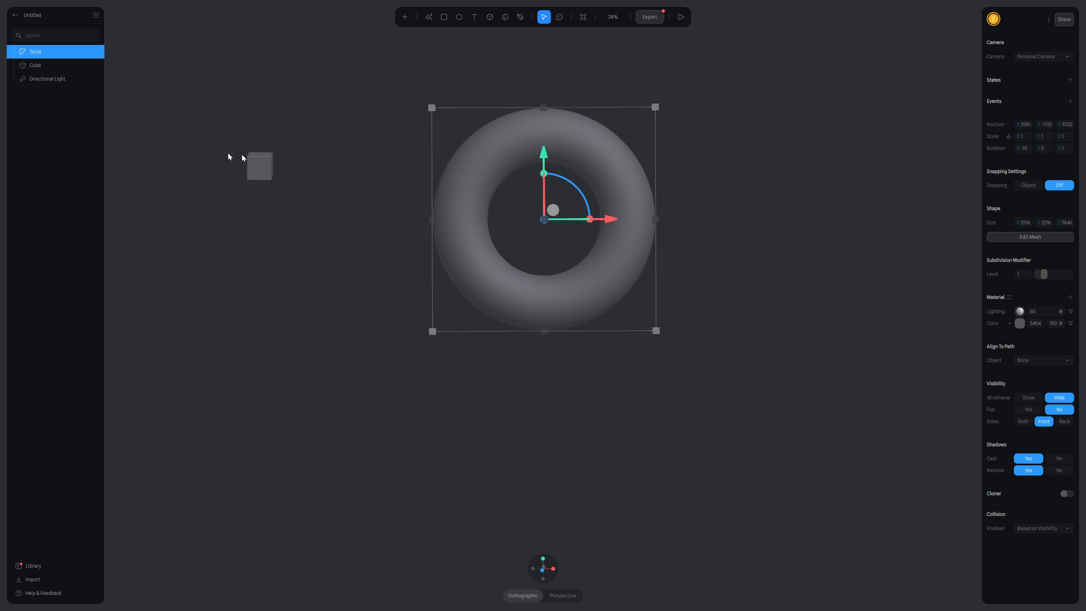
drag(211, 123, 324, 275)
scroll(323, 275, up, 2)
middle_drag(323, 274, 409, 373)
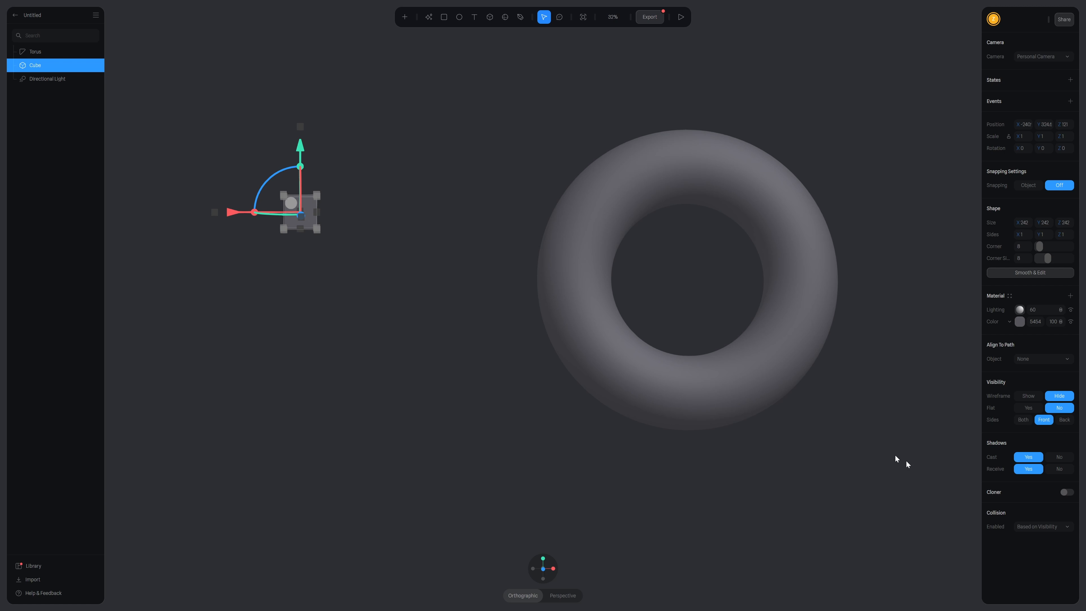
click(1067, 492)
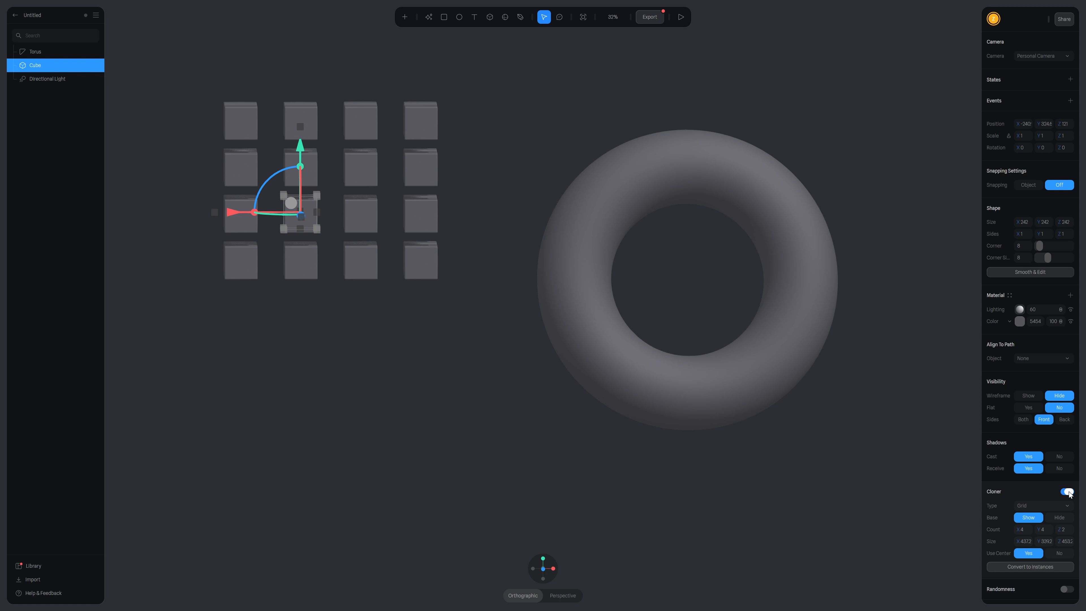
click(1047, 505)
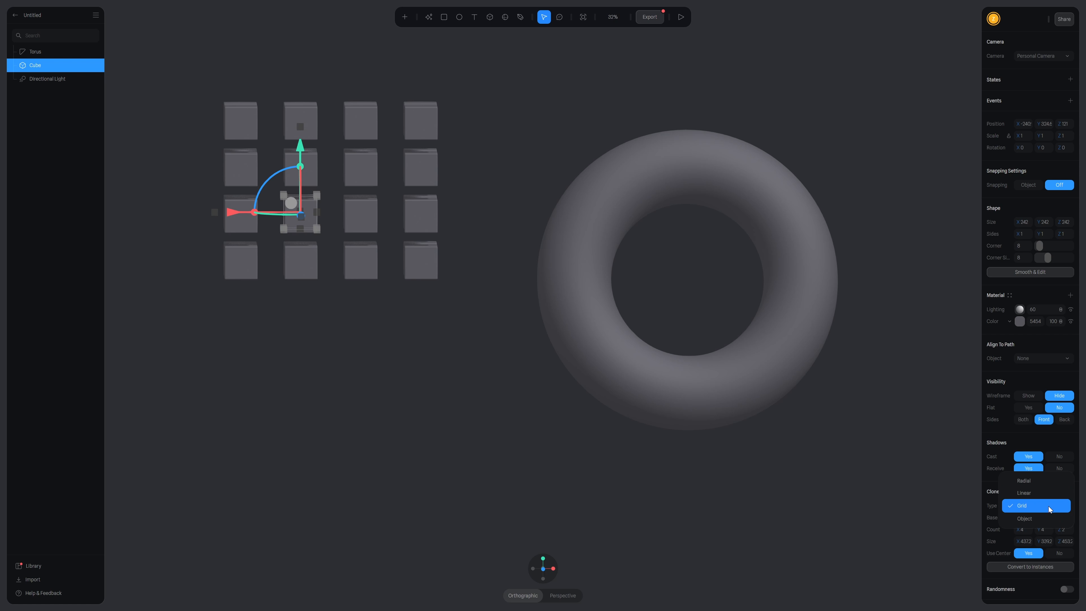
click(1033, 519)
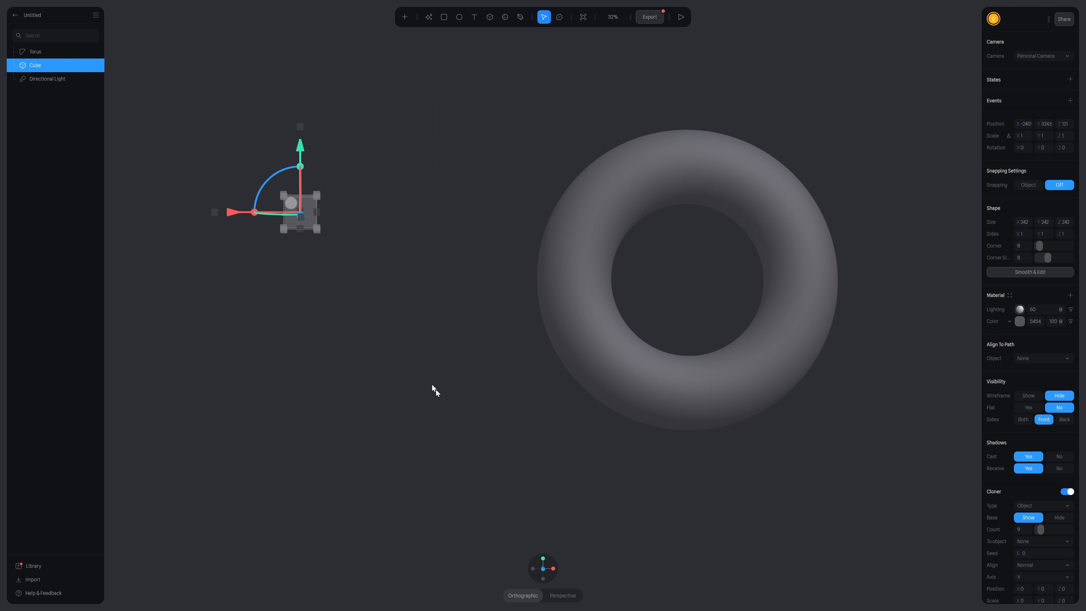
- Move the cube along its X axis closer to the torus
drag(239, 213, 387, 214)
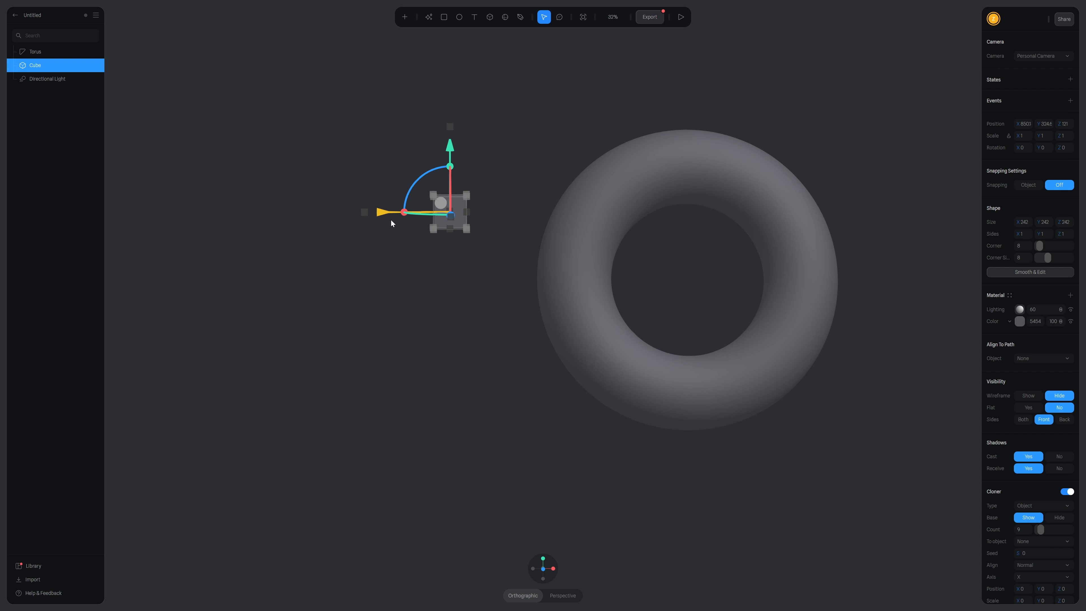
scroll(473, 291, up, 2)
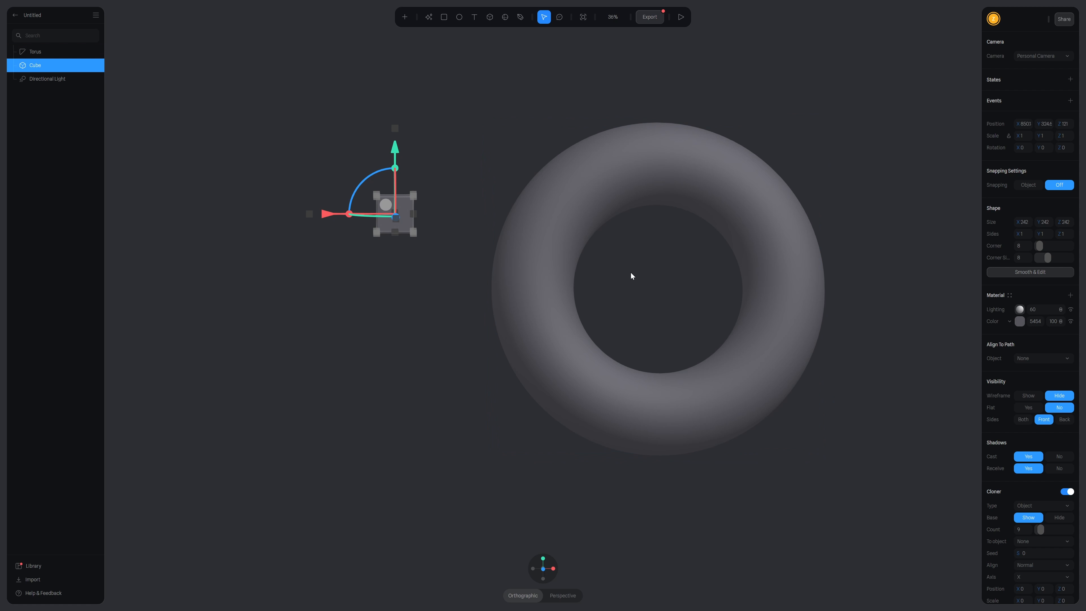
scroll(1035, 494, down, 3)
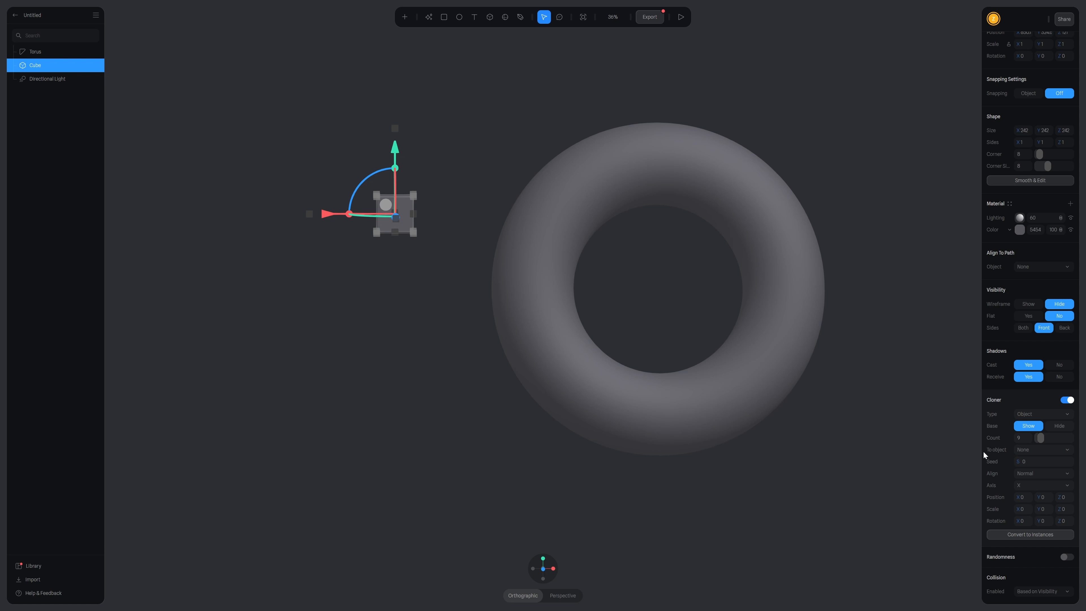
- Set the Torus as the cloner's target object, raise the clone count to 100 and reduce it to about 36
click(1049, 450)
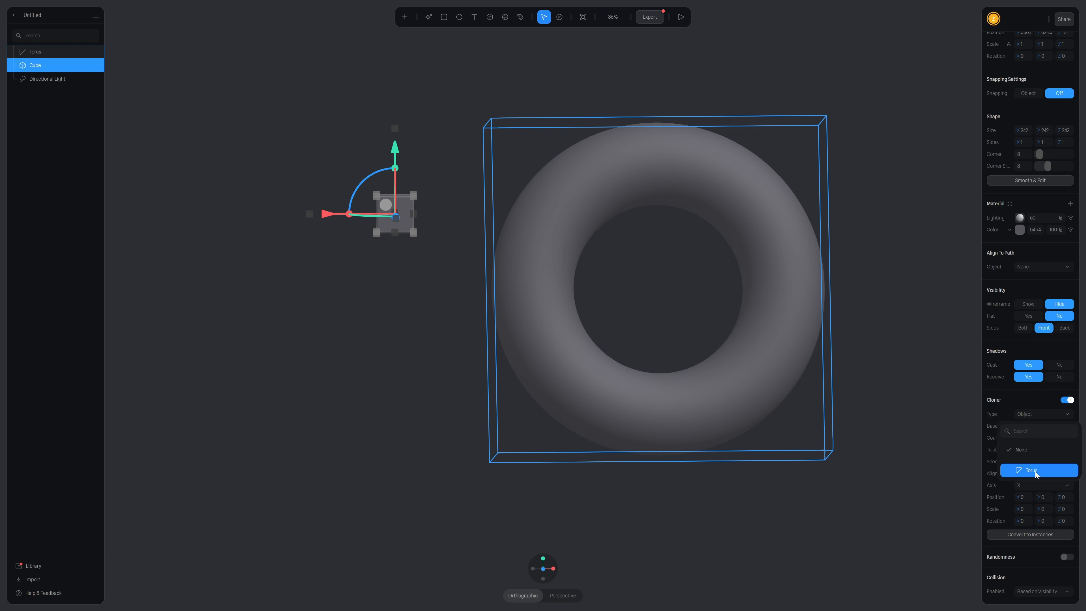
click(1034, 470)
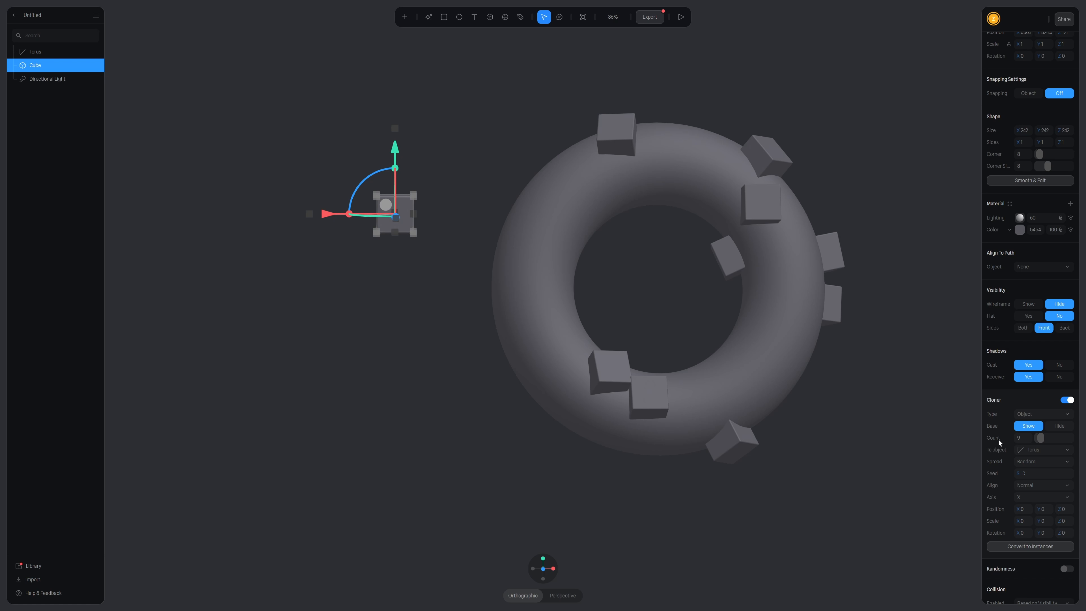
mouse_move(1040, 436)
mouse_down()
mouse_move(1063, 437)
mouse_move(994, 449)
mouse_move(1084, 444)
mouse_up()
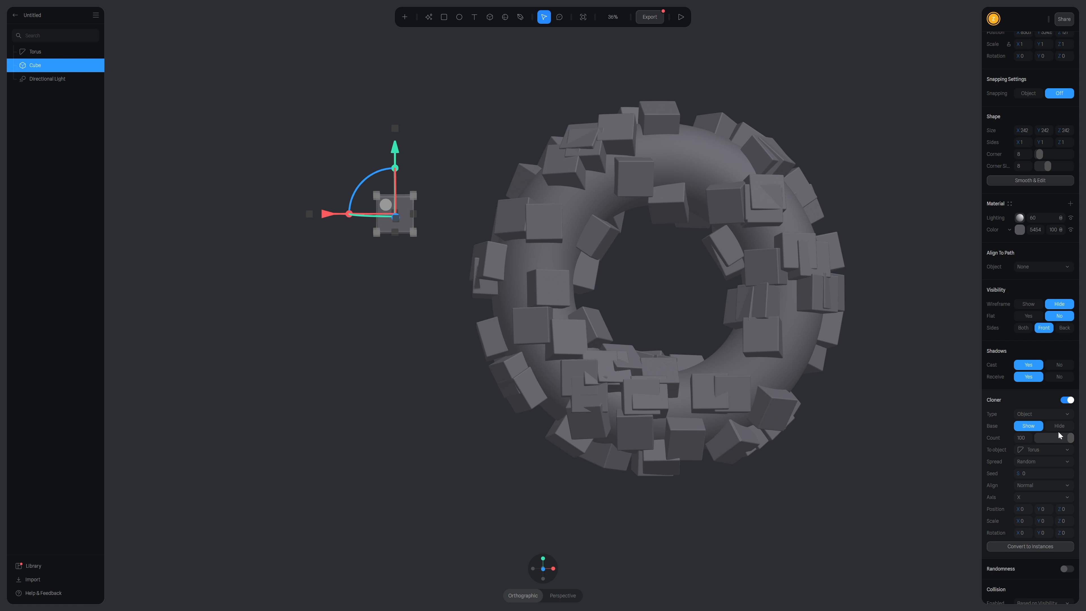
mouse_move(1070, 438)
mouse_down()
mouse_move(1031, 438)
mouse_move(1078, 439)
mouse_move(1045, 439)
mouse_up()
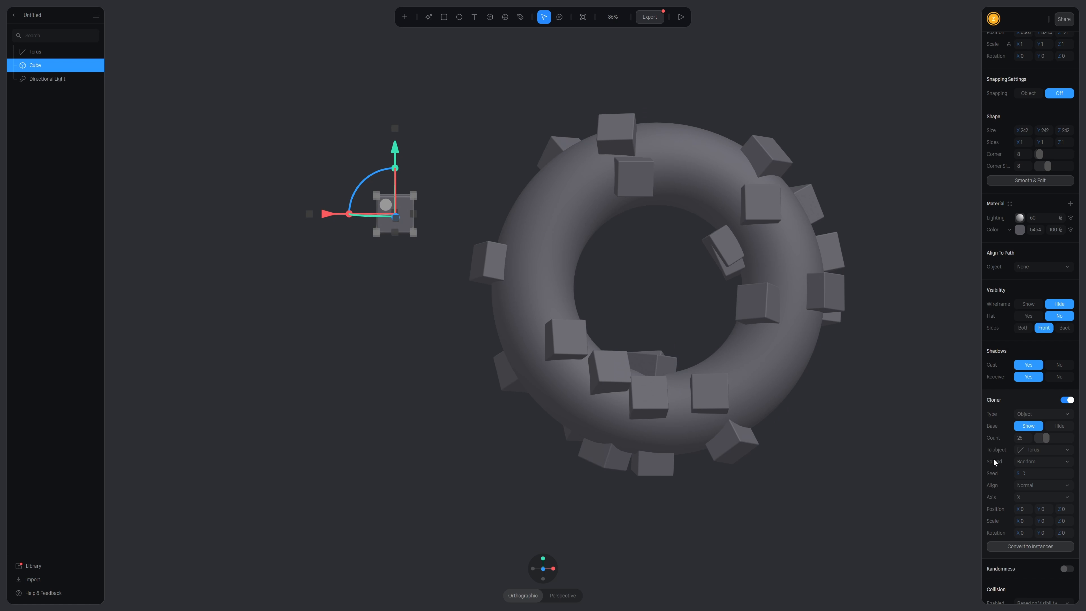
- Set the clone spread to Polygon center and reduce the count so clones cover only part of the torus
click(1058, 463)
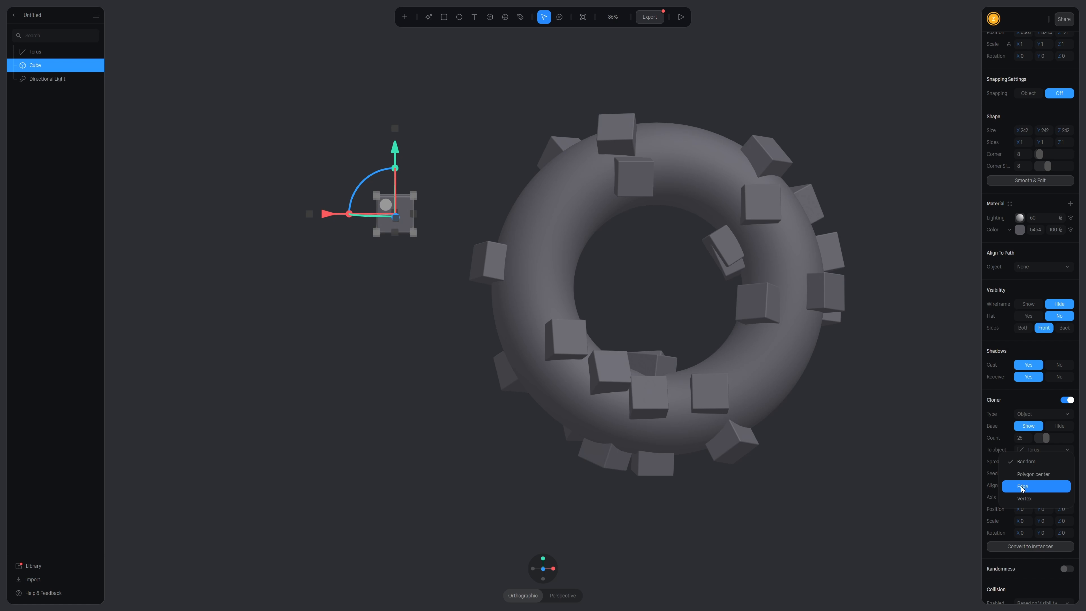
click(1035, 474)
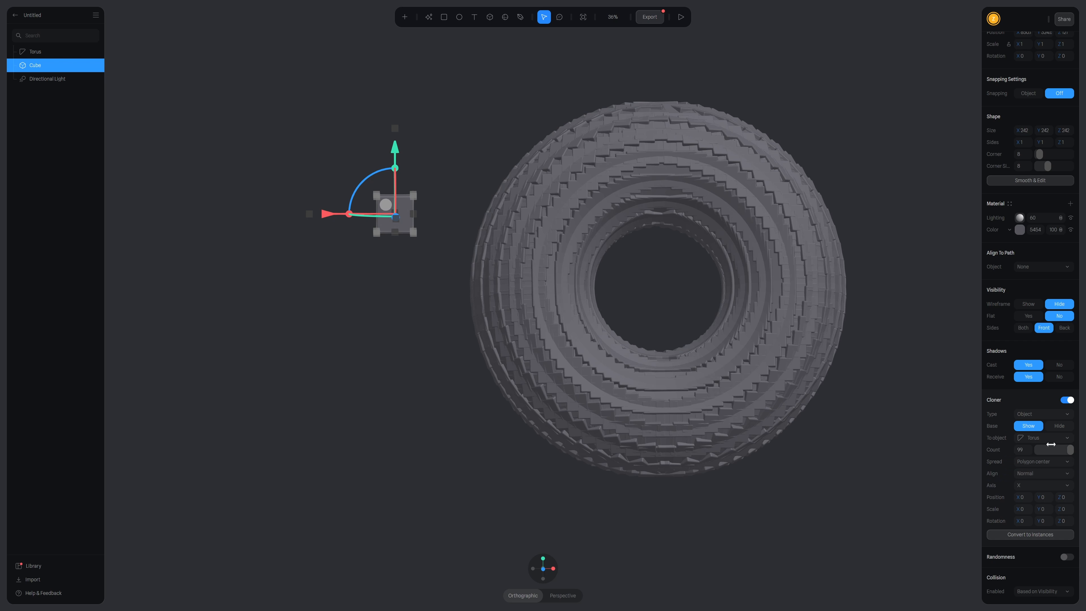
drag(1070, 449, 1044, 449)
- Scale the cloned cube down to about 0.37 on X and 0.63 on Y
mouse_move(349, 205)
mouse_down()
mouse_move(398, 323)
mouse_move(349, 254)
mouse_up()
drag(442, 230, 398, 223)
alt+drag(310, 262, 315, 249)
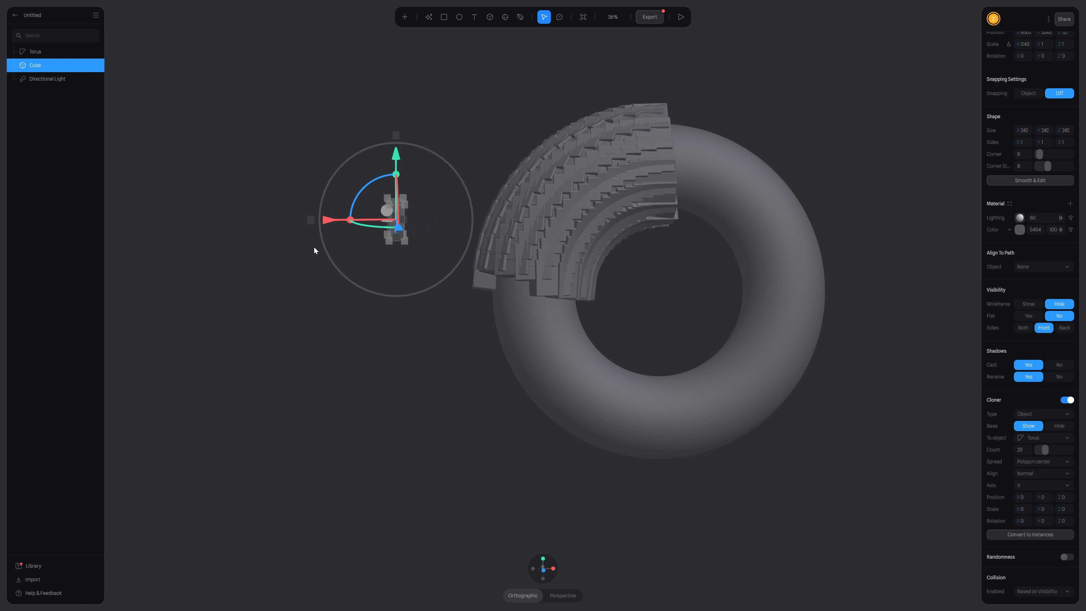
drag(396, 175, 395, 192)
drag(350, 221, 359, 223)
- Set the clone spread to Edge and inspect how the cubes are distributed on the torus
click(1038, 461)
click(1036, 474)
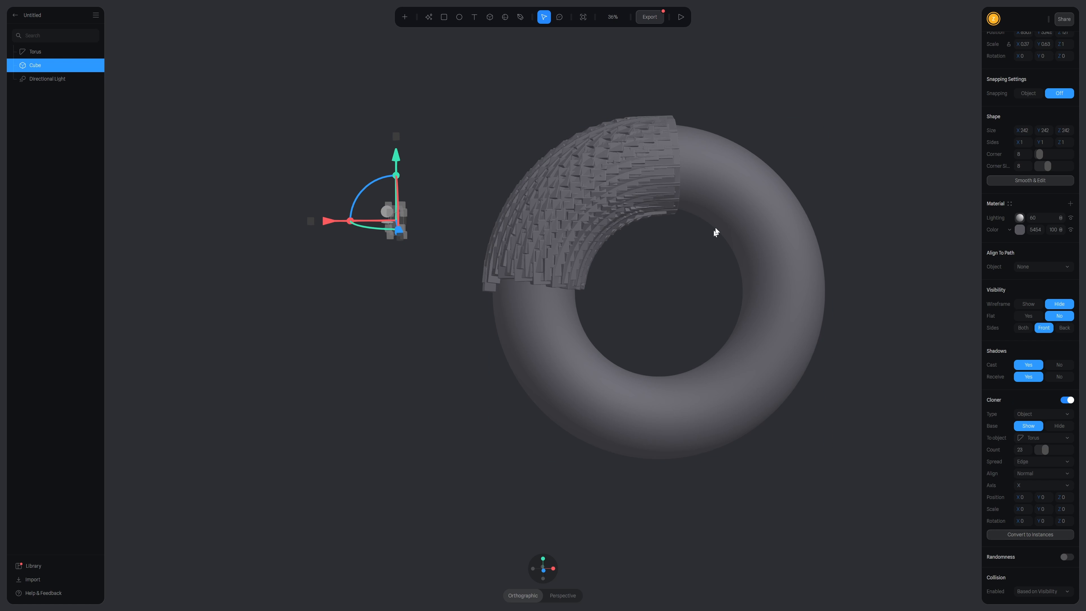
scroll(550, 187, up, 3)
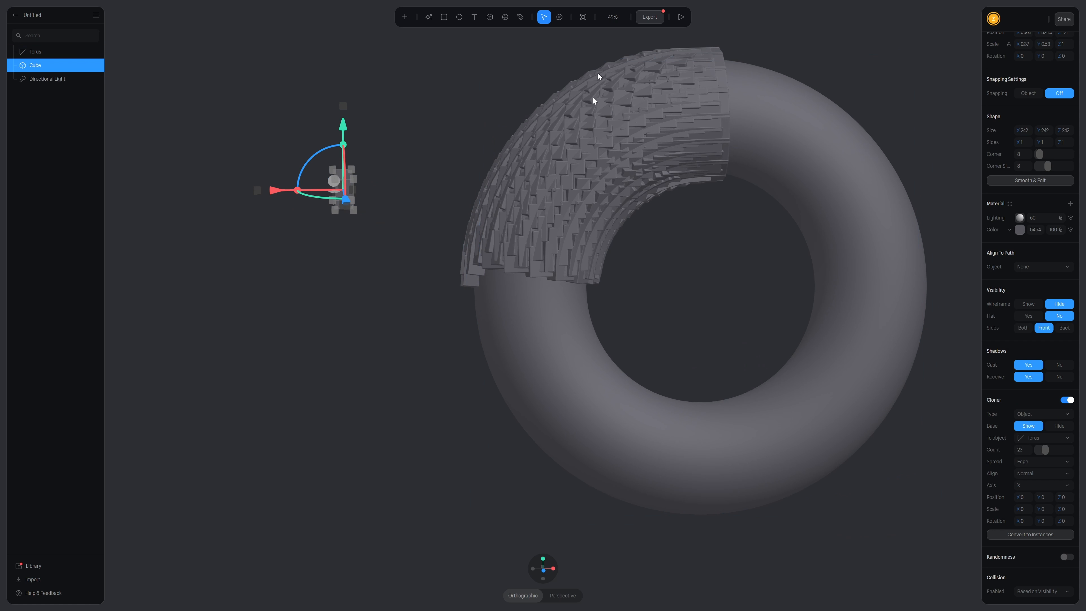
scroll(602, 214, down, 2)
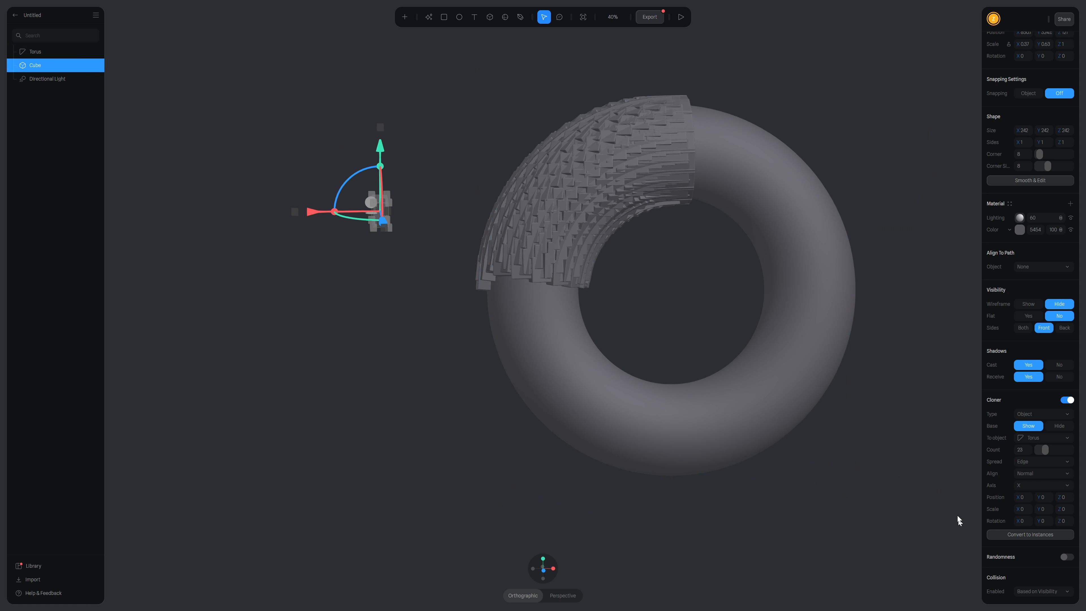
- Set the clone spread to Vertex and view the clones on the torus from different angles
click(1036, 464)
click(1031, 475)
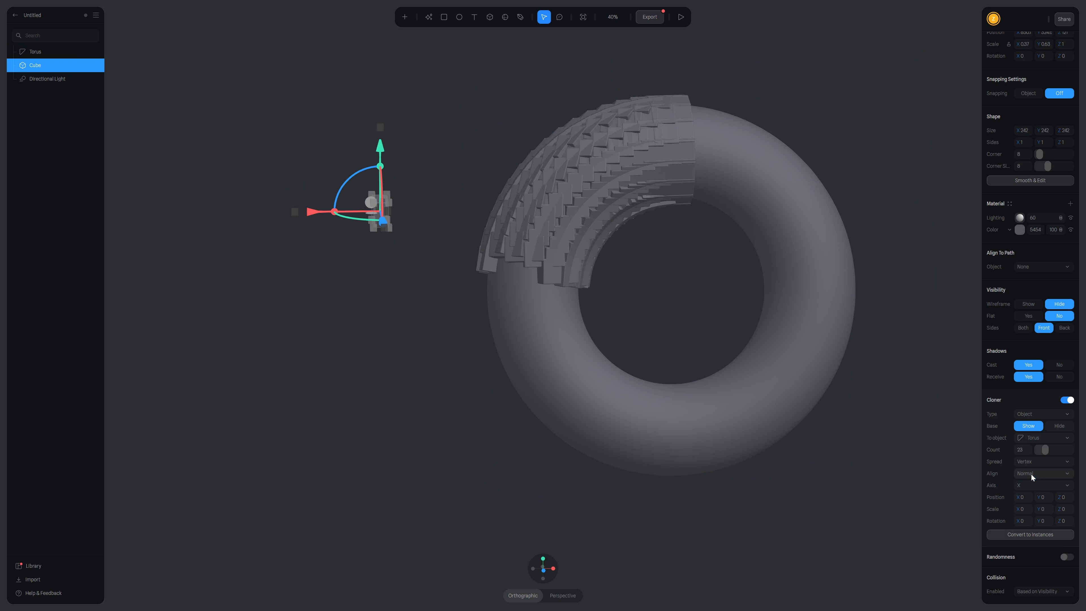
scroll(737, 469, down, 3)
scroll(737, 467, down, 1)
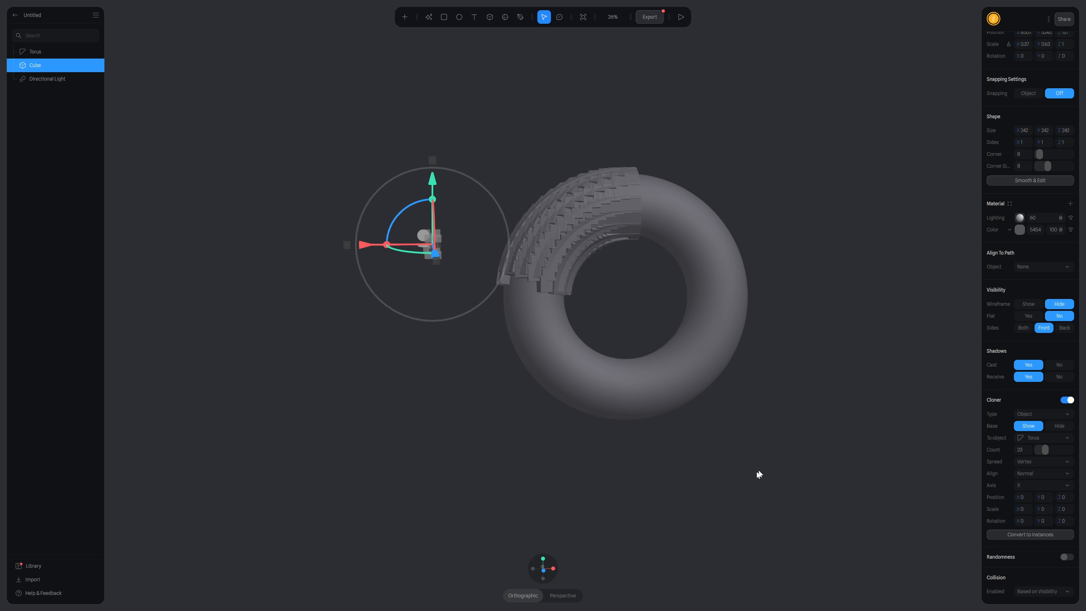
middle_drag(757, 471, 732, 491)
mouse_move(772, 529)
alt+mouse_down()
mouse_move(763, 520)
mouse_move(769, 538)
alt+mouse_up()
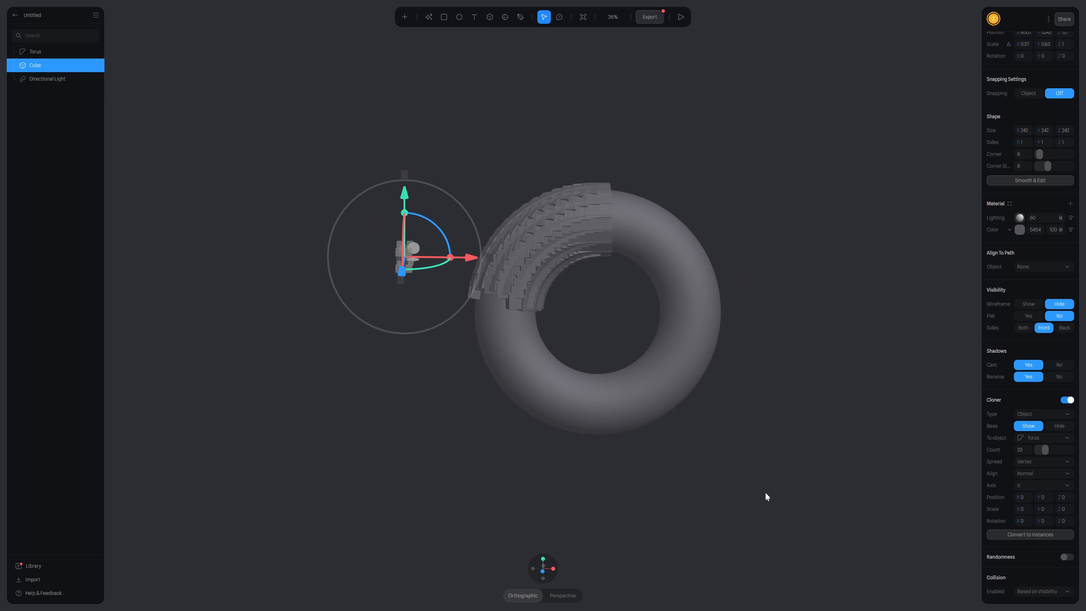
middle_drag(766, 493, 763, 464)
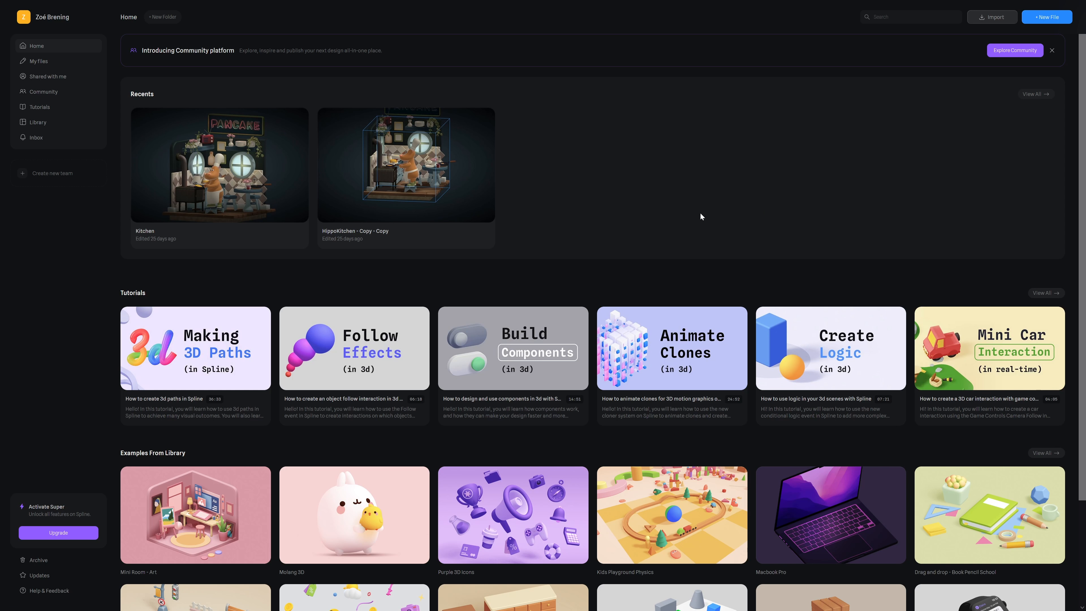
- Create a new file and scale its default rectangle to about 5.81 on X and 4.09 on Y and Z
click(1052, 21)
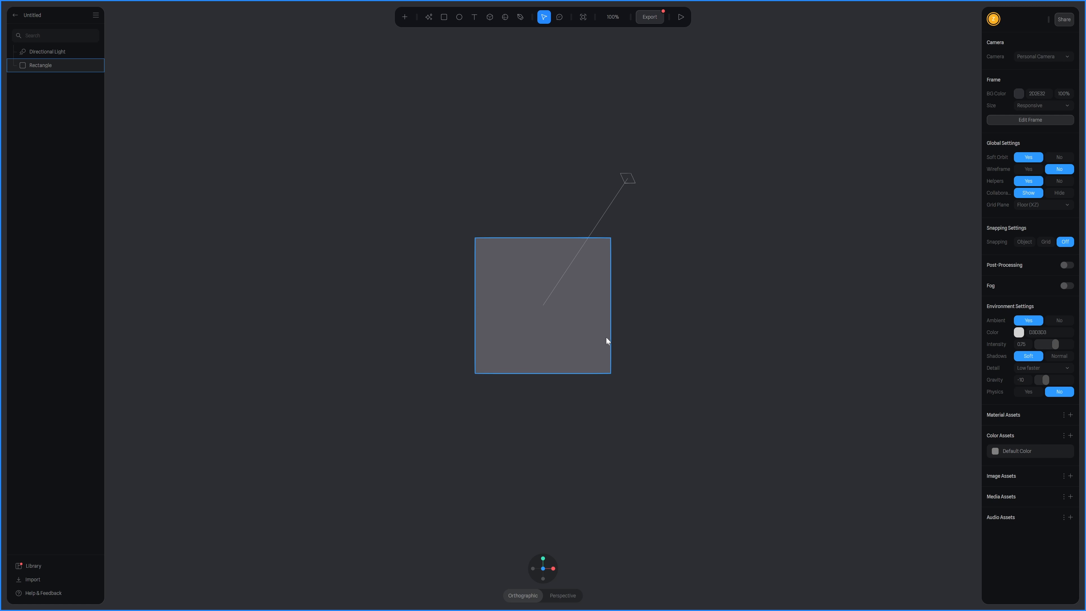
click(597, 347)
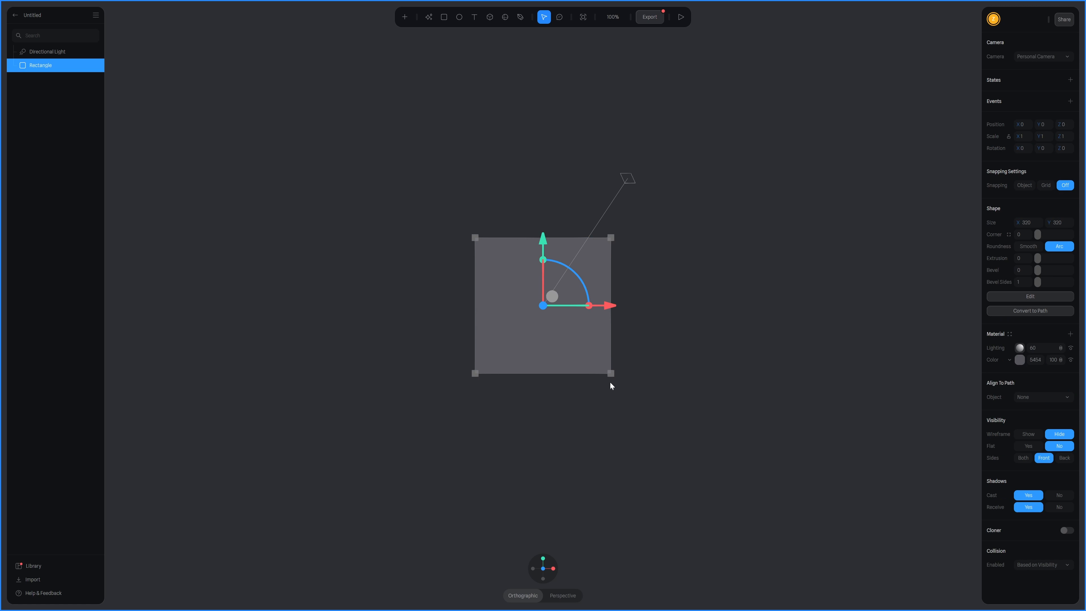
drag(589, 306, 734, 376)
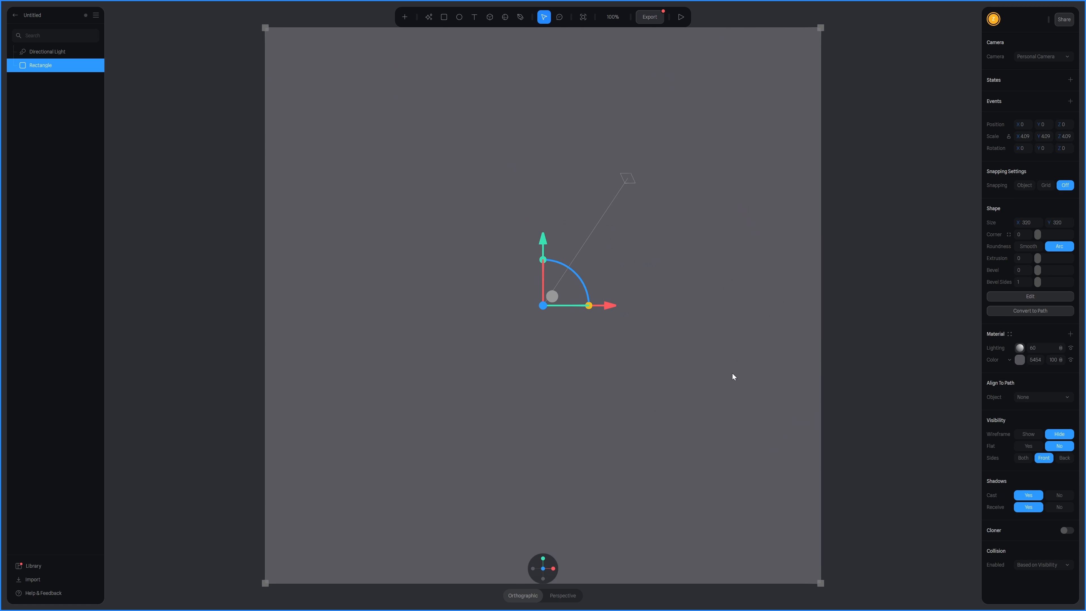
mouse_move(588, 306)
mouse_down()
mouse_move(621, 310)
mouse_move(597, 312)
mouse_up()
scroll(595, 332, down, 2)
scroll(595, 332, down, 2)
scroll(595, 332, right, 1)
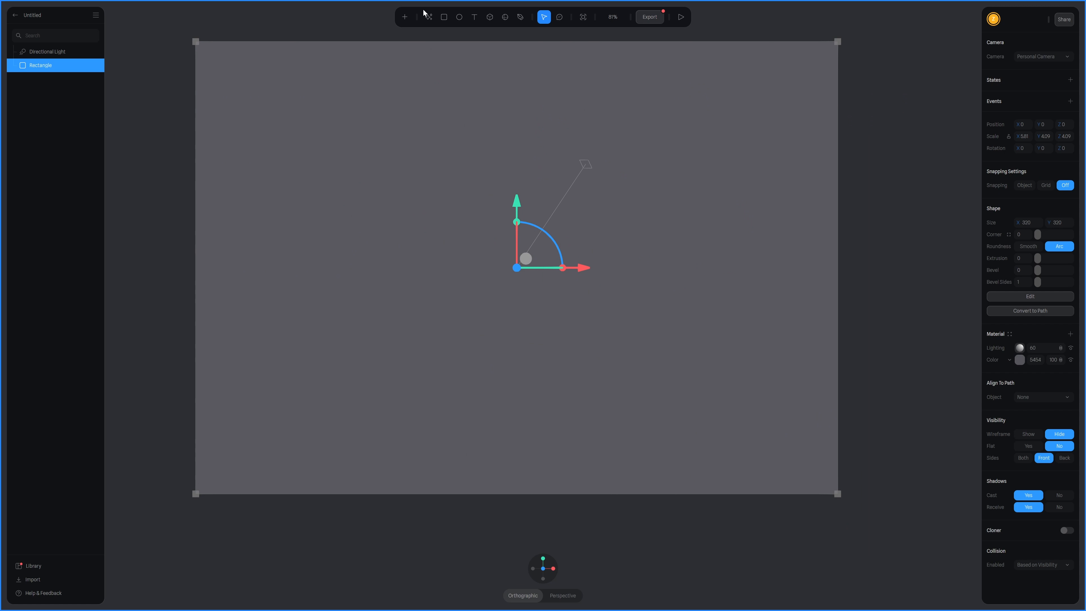
- Add a sphere about 262 units in diameter in front of the large rectangle
click(404, 18)
scroll(440, 169, down, 2)
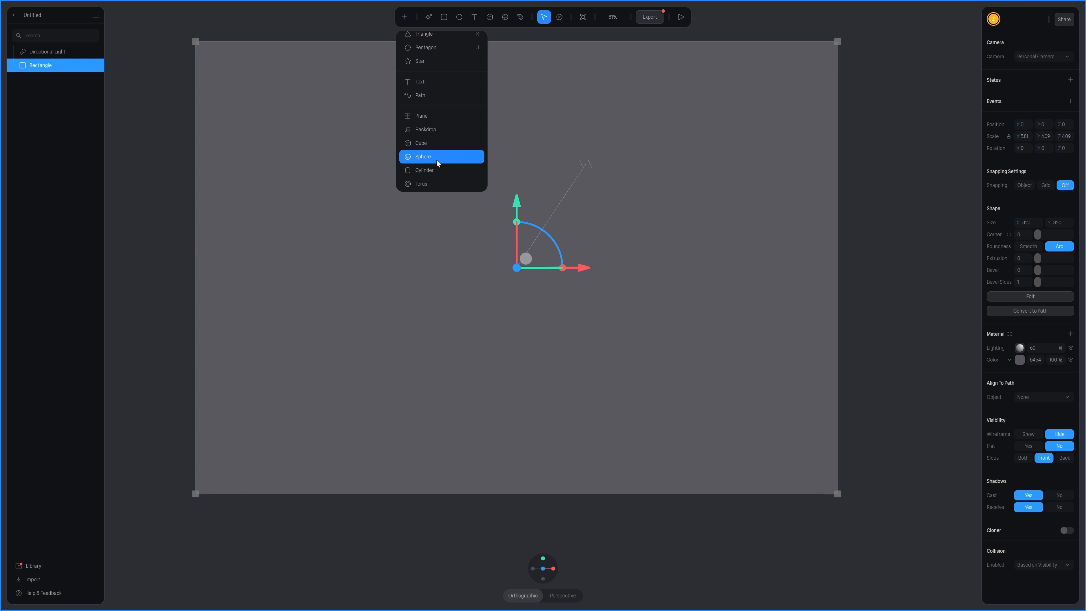
click(436, 160)
drag(443, 239, 511, 330)
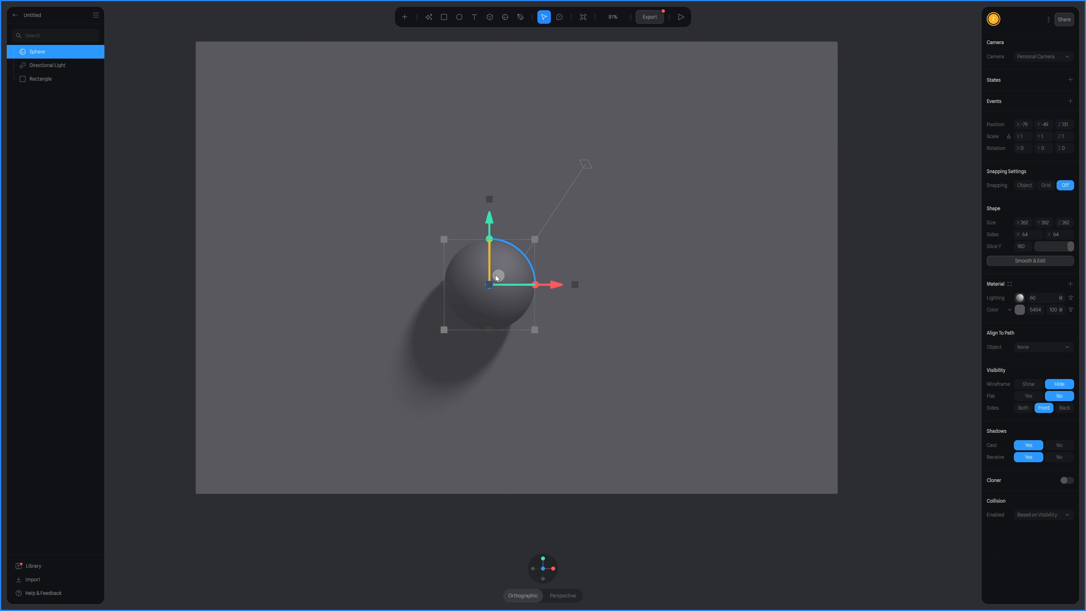
- Reset the sphere's position to the origin and shift it along the negative X axis
right_click(518, 276)
click(549, 584)
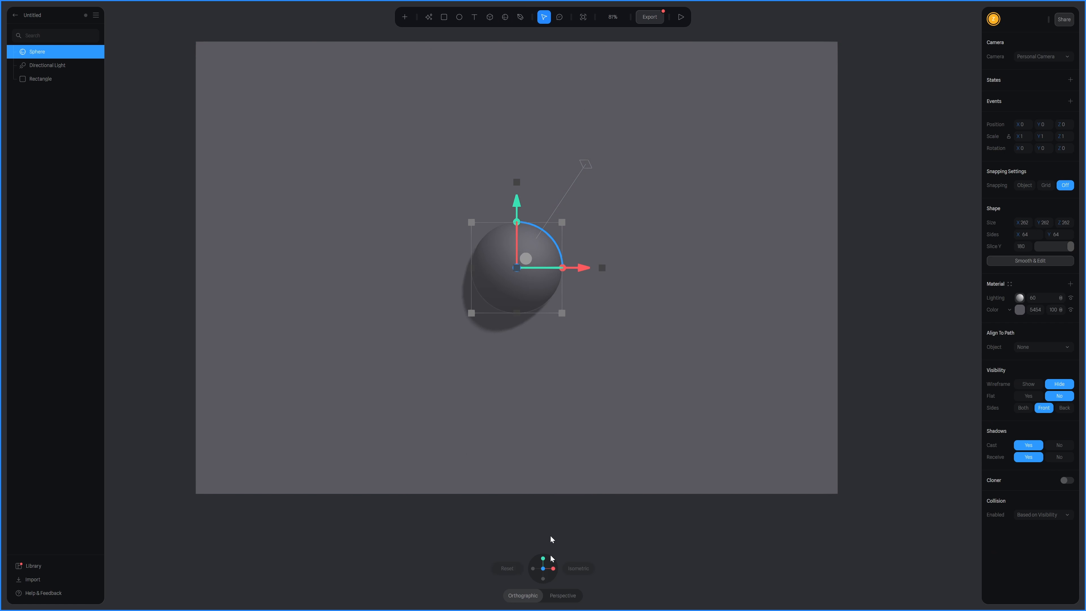
drag(584, 270, 476, 270)
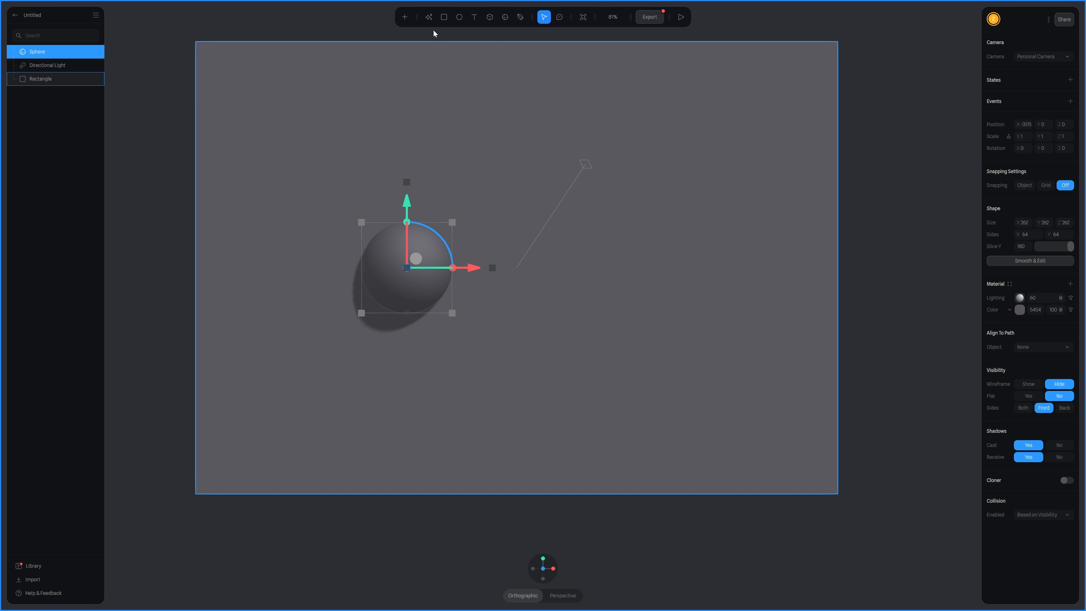
- Add a cube about 338 units in size beside the sphere
click(405, 17)
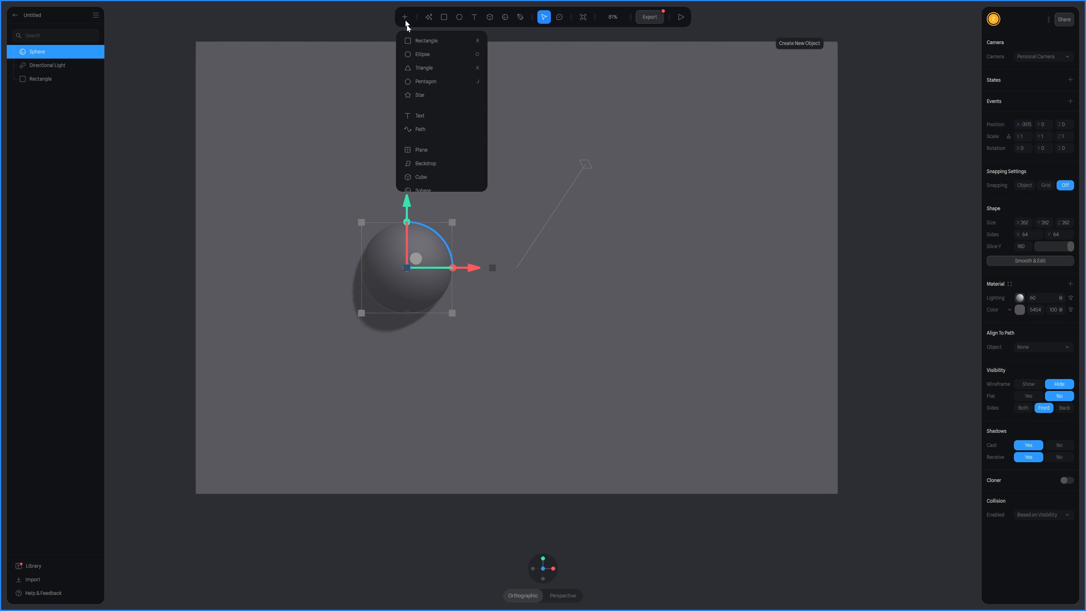
click(421, 109)
drag(571, 249, 639, 362)
- Reset the cube's position to the origin and shift it along the positive X axis away from the sphere
right_click(607, 339)
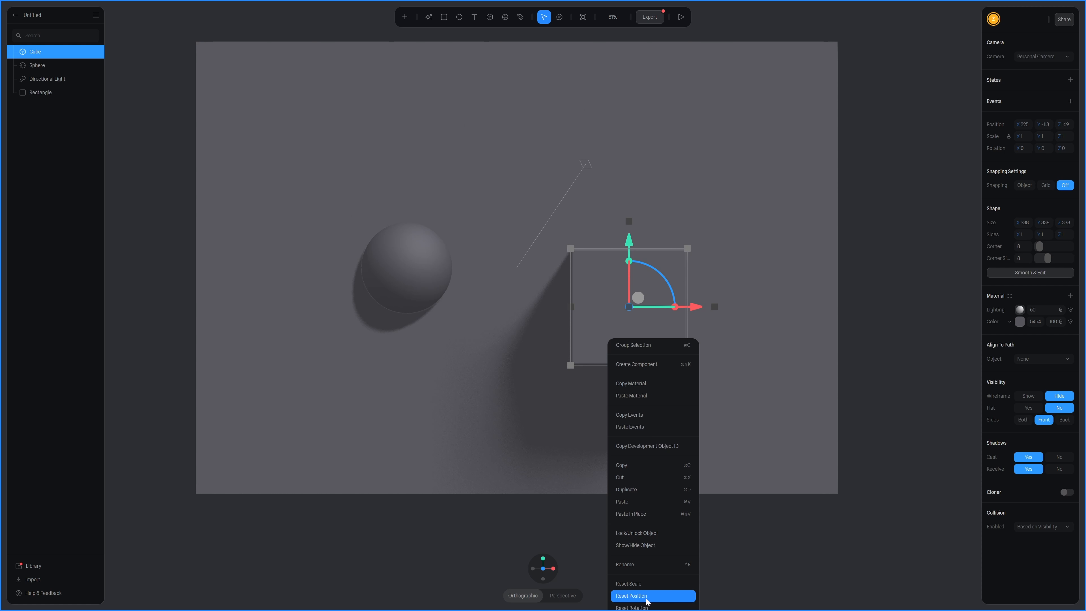
ctrl+scroll(659, 302, down, 3)
click(734, 289)
scroll(734, 289, down, 2)
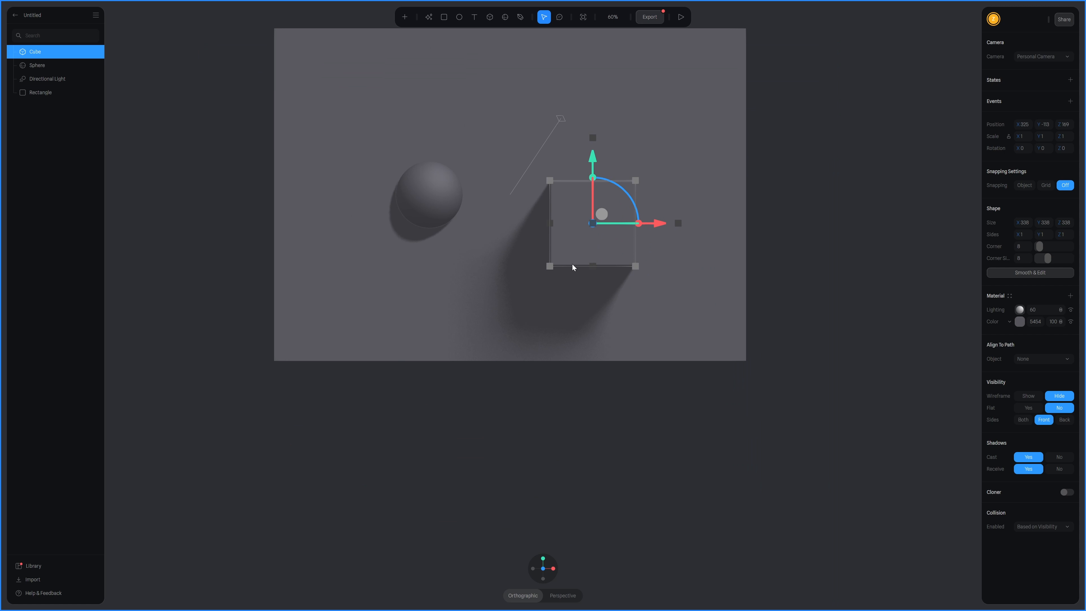
right_click(600, 256)
click(629, 564)
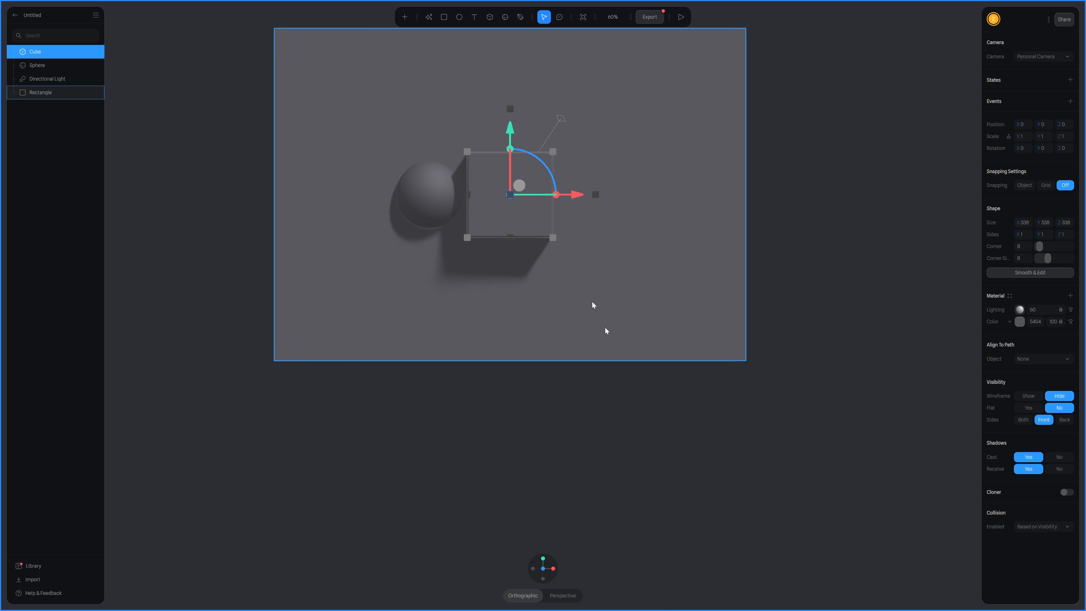
mouse_move(630, 195)
mouse_down()
mouse_move(676, 196)
mouse_move(630, 195)
mouse_up()
- Move the large rectangle about 500 units back along the negative Z axis and reset the view to the front
ctrl+scroll(641, 241, up, 2)
middle_drag(697, 276, 605, 359)
alt+drag(619, 386, 548, 423)
click(578, 208)
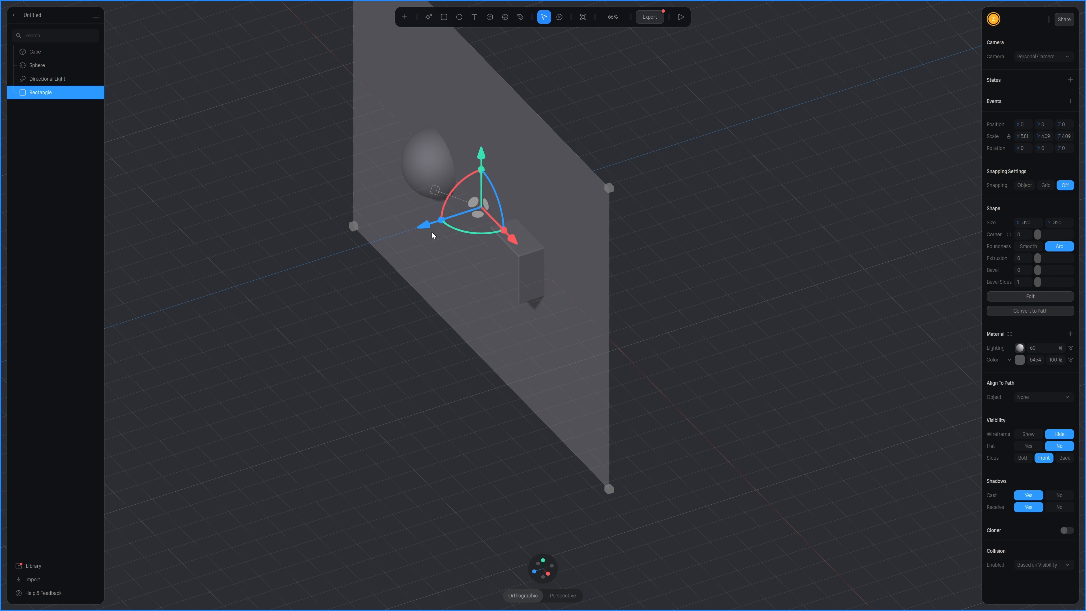
drag(431, 225, 554, 194)
alt+drag(519, 383, 572, 372)
click(515, 567)
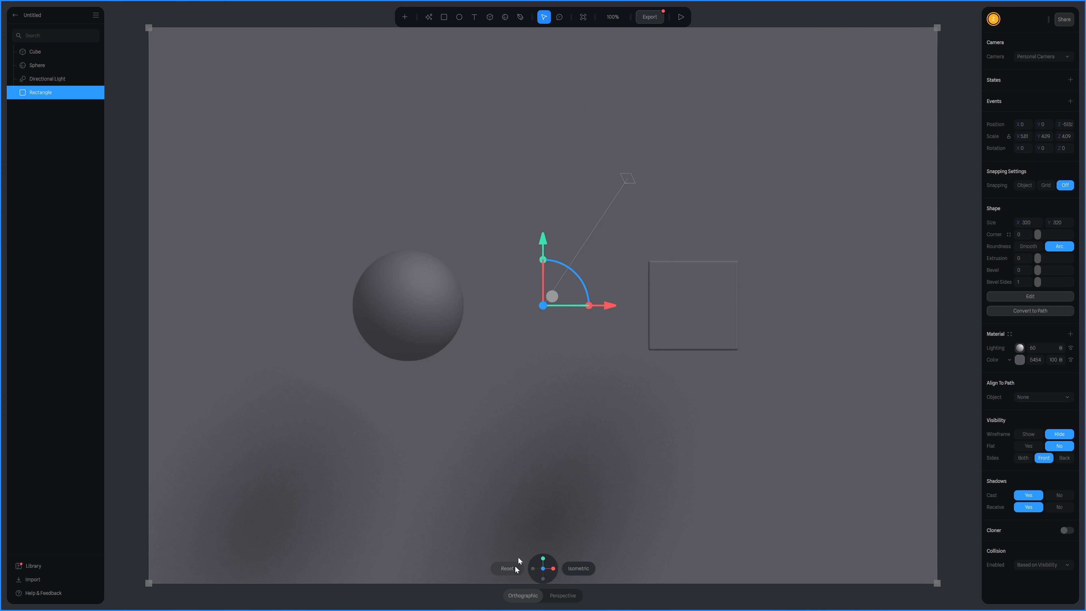
middle_drag(593, 392, 592, 367)
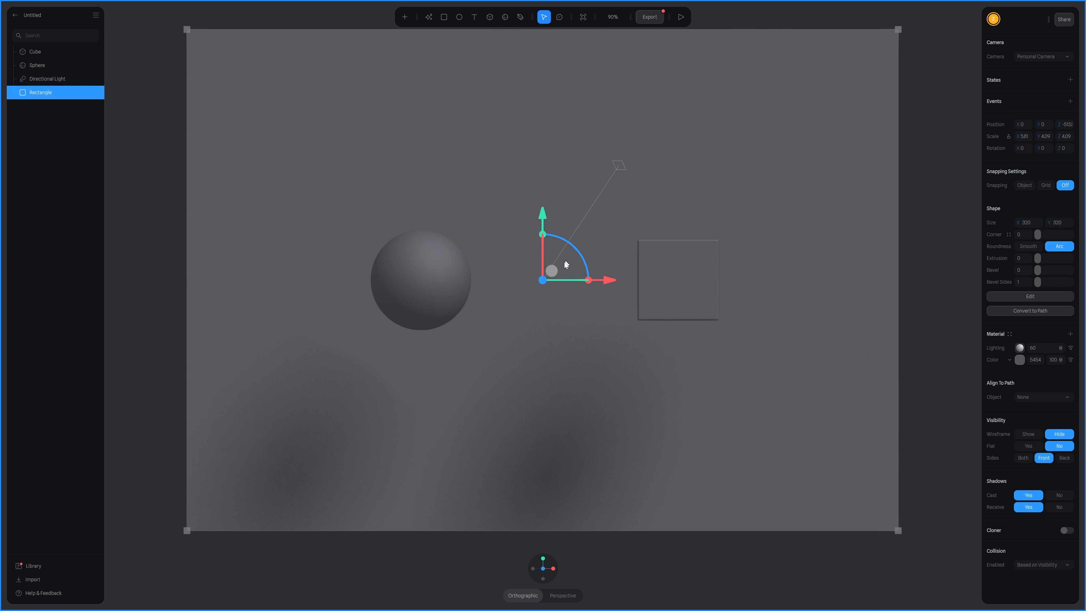
- Toggle the ambient light off and back on in the environment settings to compare its effect on the scene
click(47, 80)
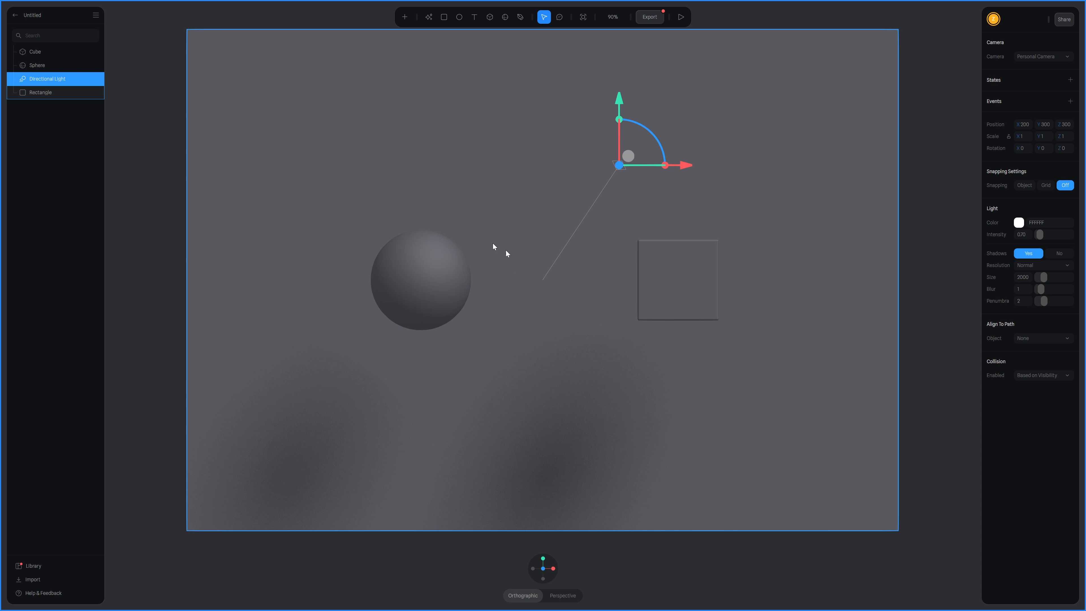
click(951, 214)
middle_drag(946, 219, 882, 215)
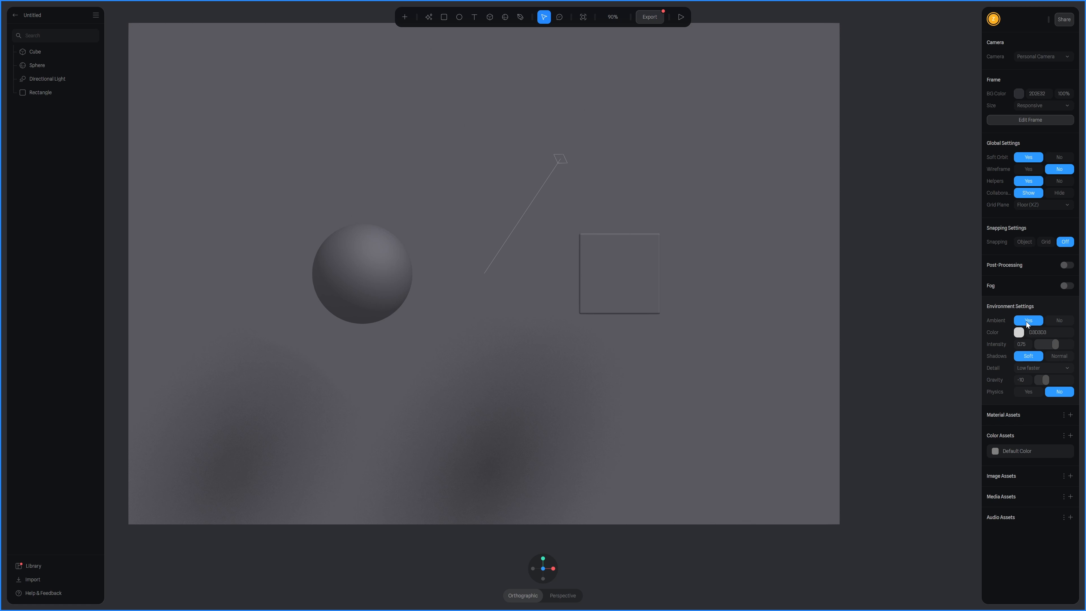
click(1058, 321)
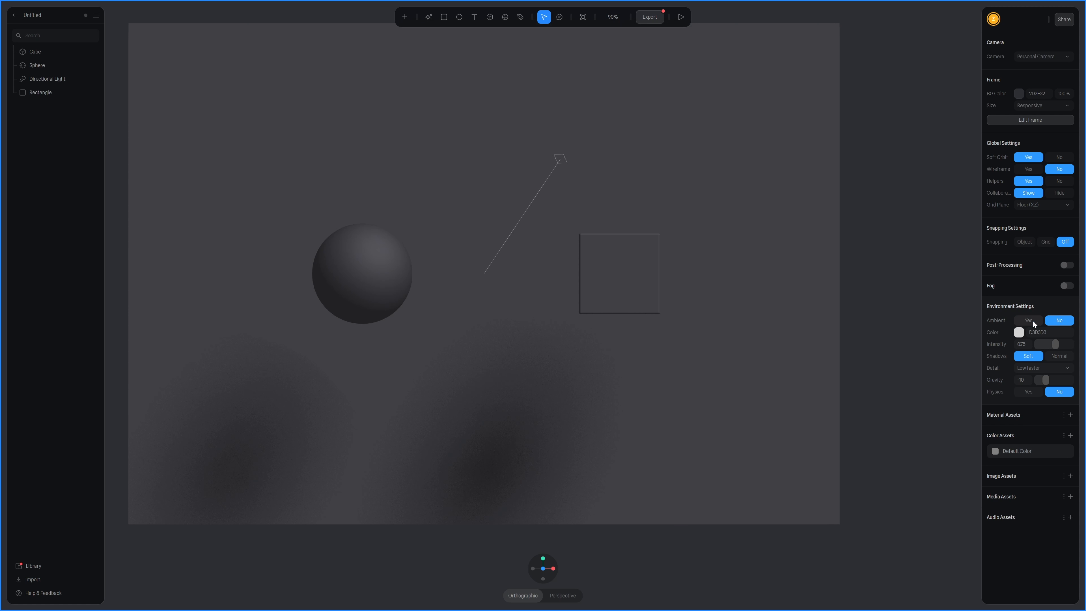
click(1033, 320)
click(1065, 321)
click(1027, 321)
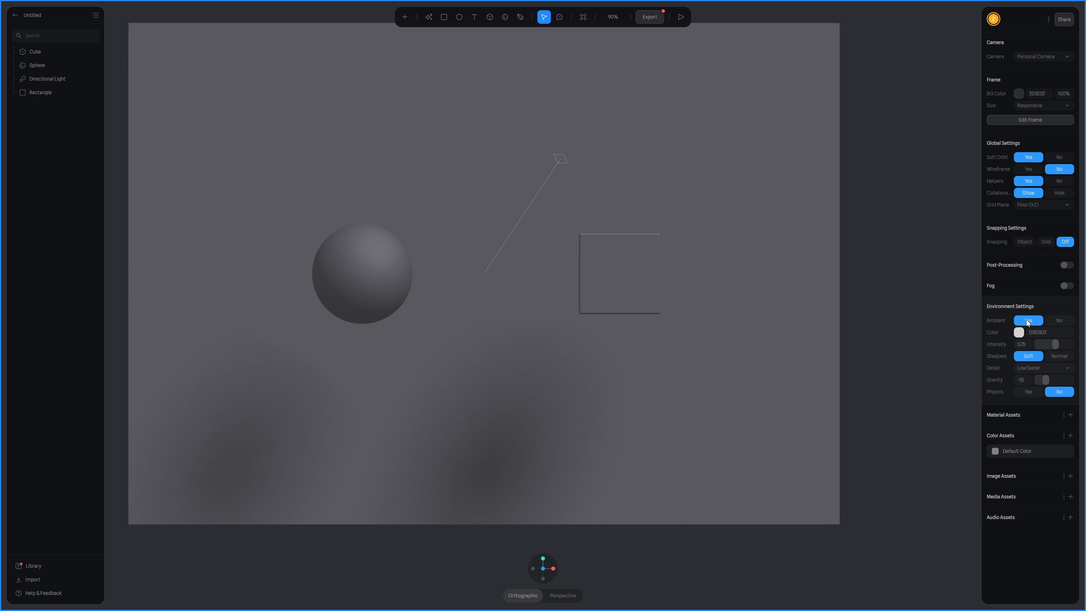
- Try a different ambient light color and a lower ambient intensity, undoing both changes
click(1019, 333)
drag(1016, 356, 1052, 374)
mouse_move(1029, 439)
mouse_down()
mouse_move(1060, 440)
mouse_move(1045, 440)
mouse_up()
click(924, 416)
key(ctrl+z)
key(ctrl+z)
mouse_move(1054, 346)
mouse_down()
mouse_move(1066, 342)
mouse_move(1054, 342)
mouse_up()
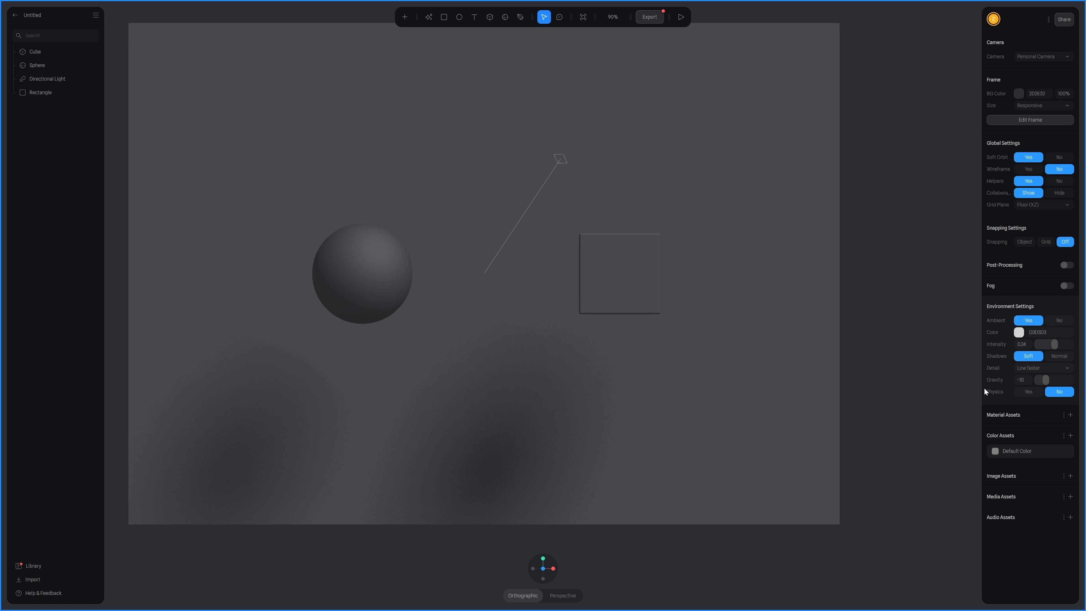
key(ctrl+z)
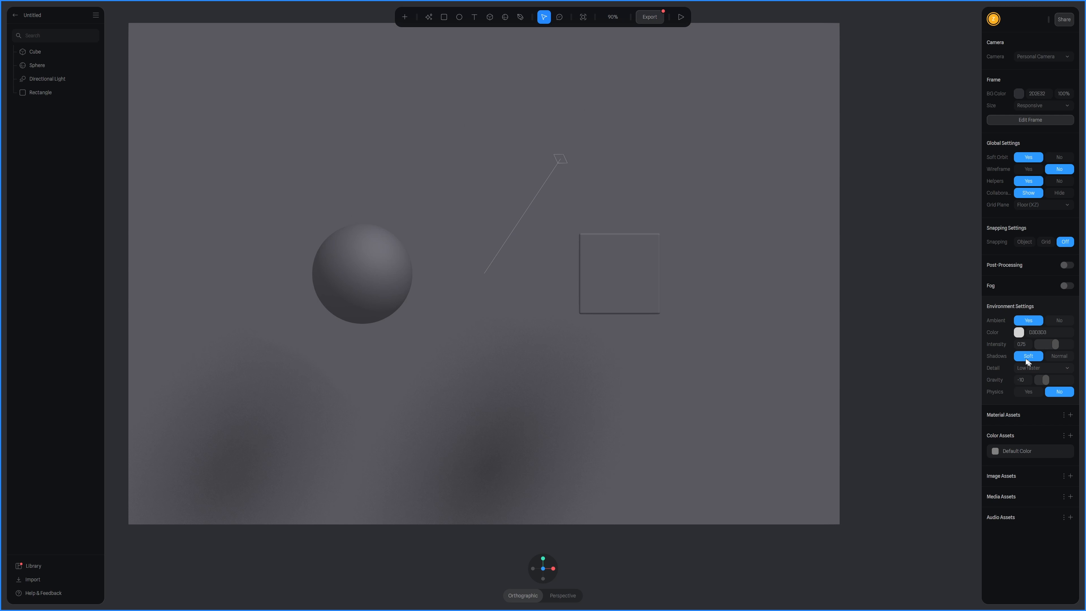
- Switch the environment shadows to Normal and enlarge the backdrop rectangle to a Y scale of about 5.42
click(1053, 356)
click(752, 180)
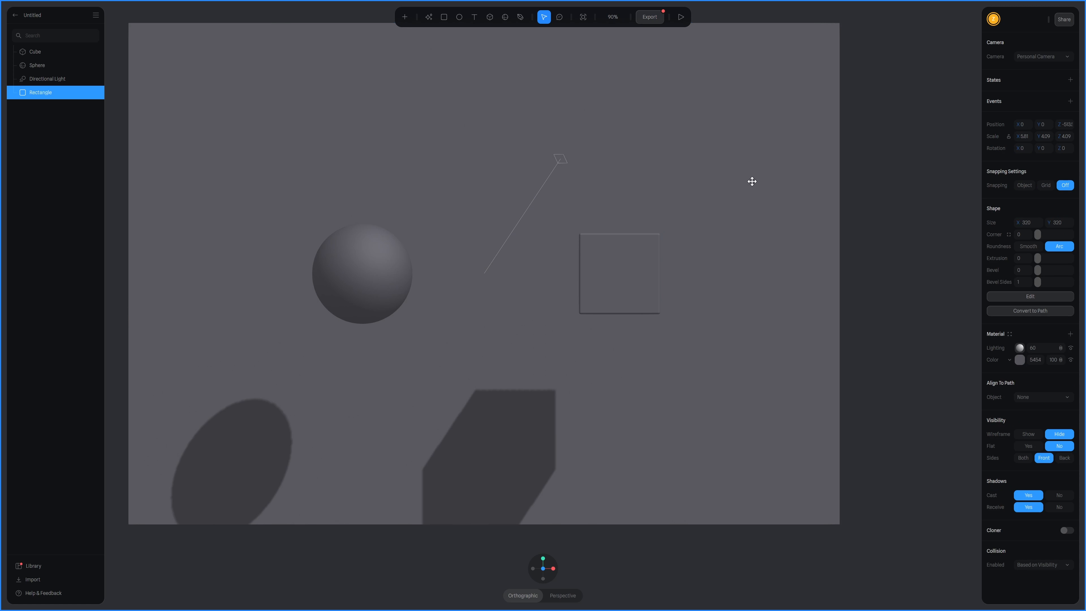
mouse_move(532, 277)
mouse_down()
mouse_move(556, 295)
mouse_move(548, 278)
mouse_up()
scroll(789, 226, down, 3)
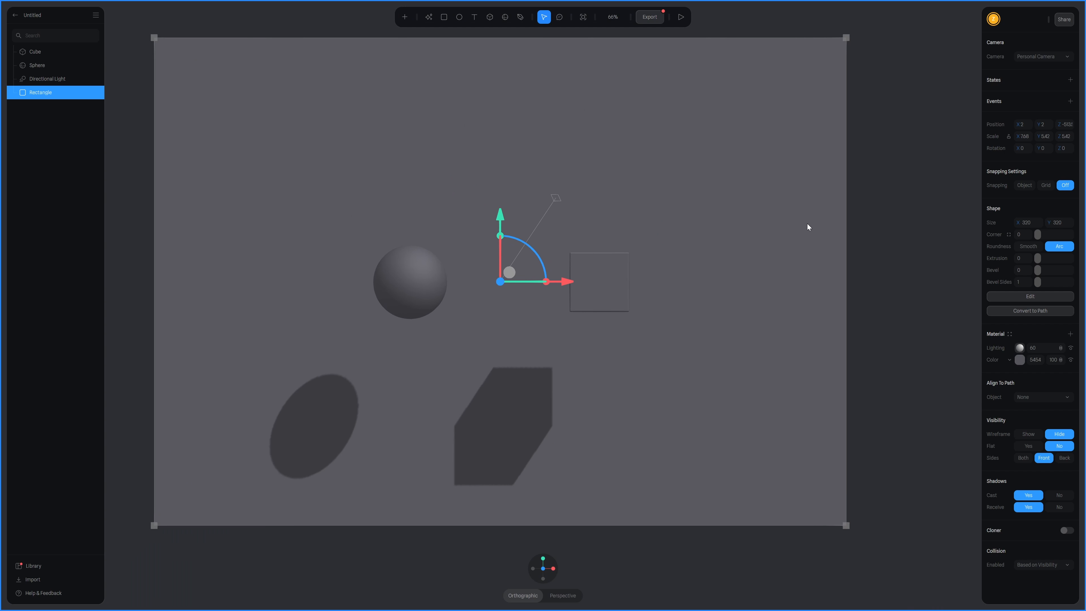
- Compare the Soft and Normal environment shadow types and leave the shadows set to Soft
click(914, 234)
click(1029, 356)
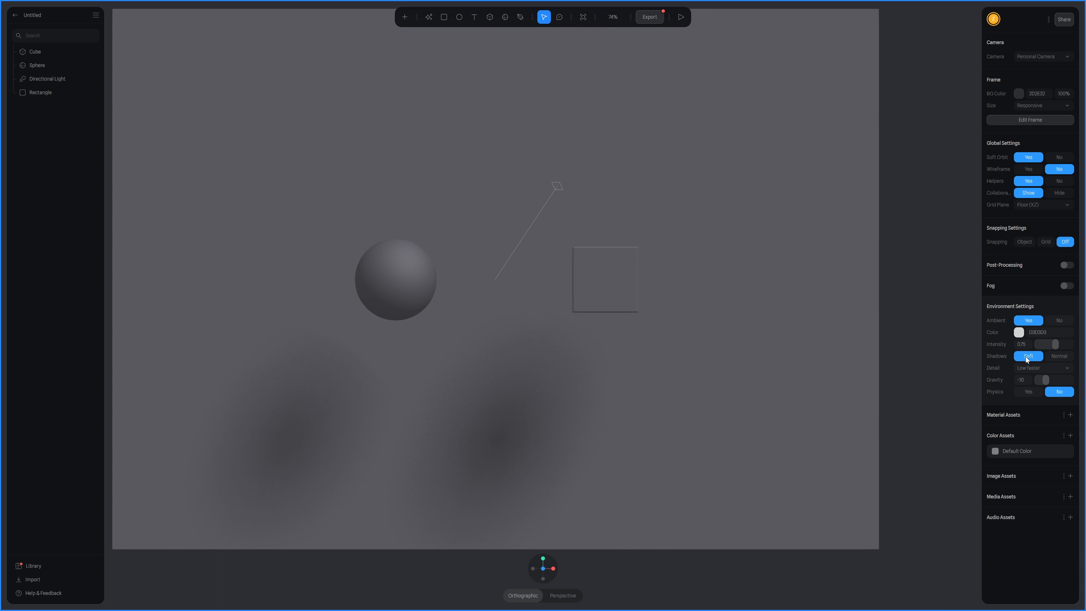
click(1069, 357)
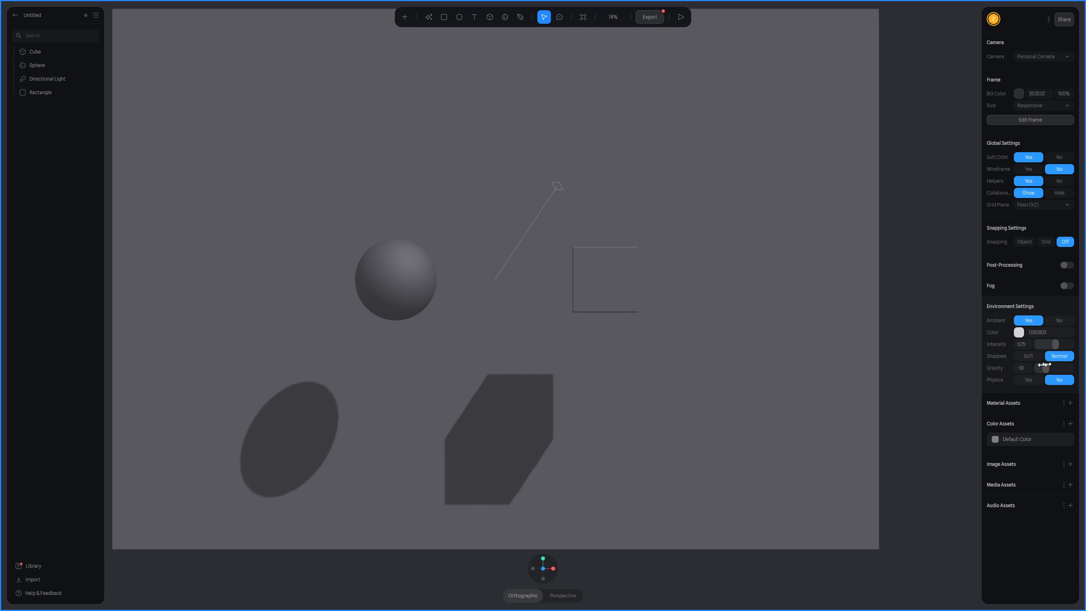
click(1025, 358)
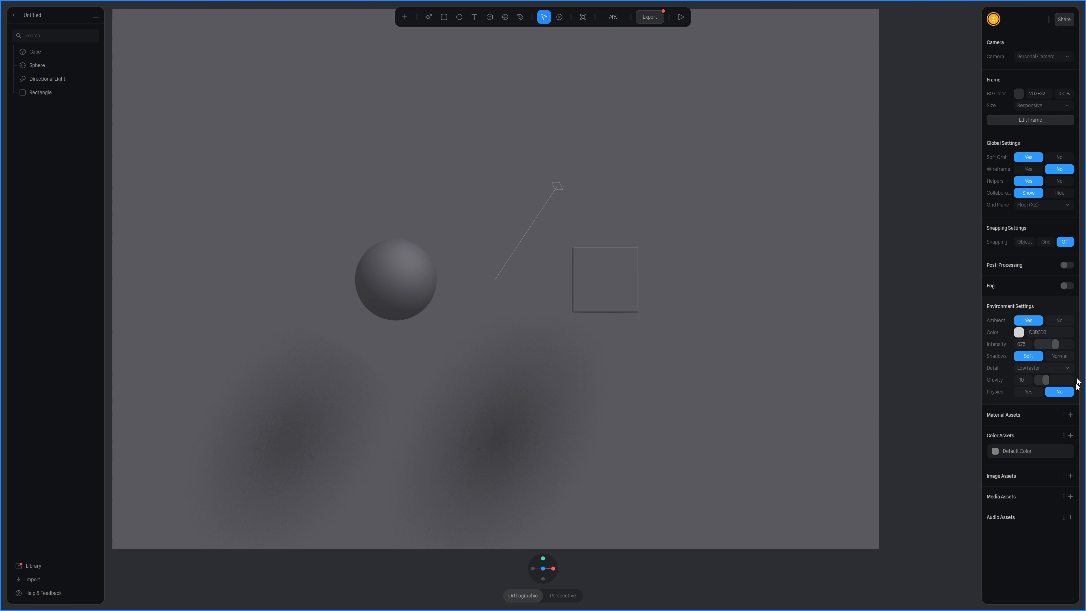
- Try the Normal and High slower detail levels for the soft shadows and return to Low faster
click(1051, 368)
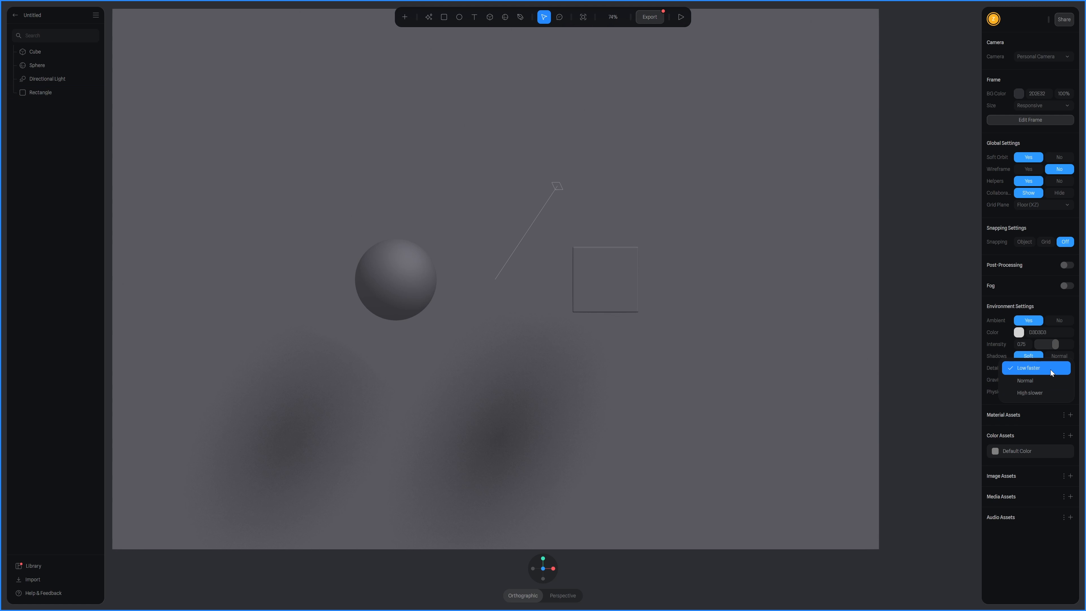
click(1056, 381)
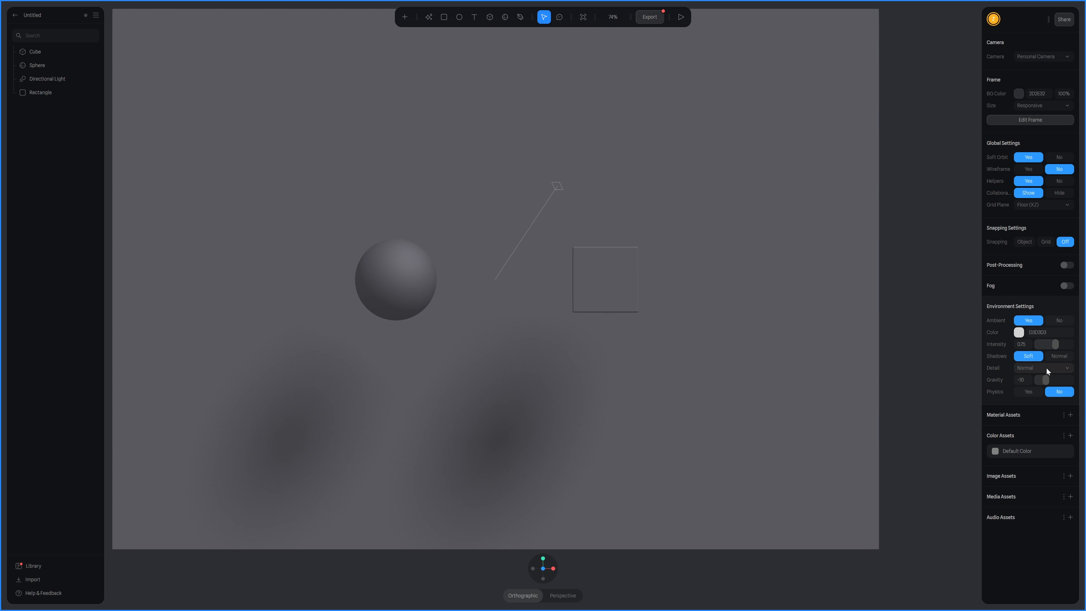
click(1044, 370)
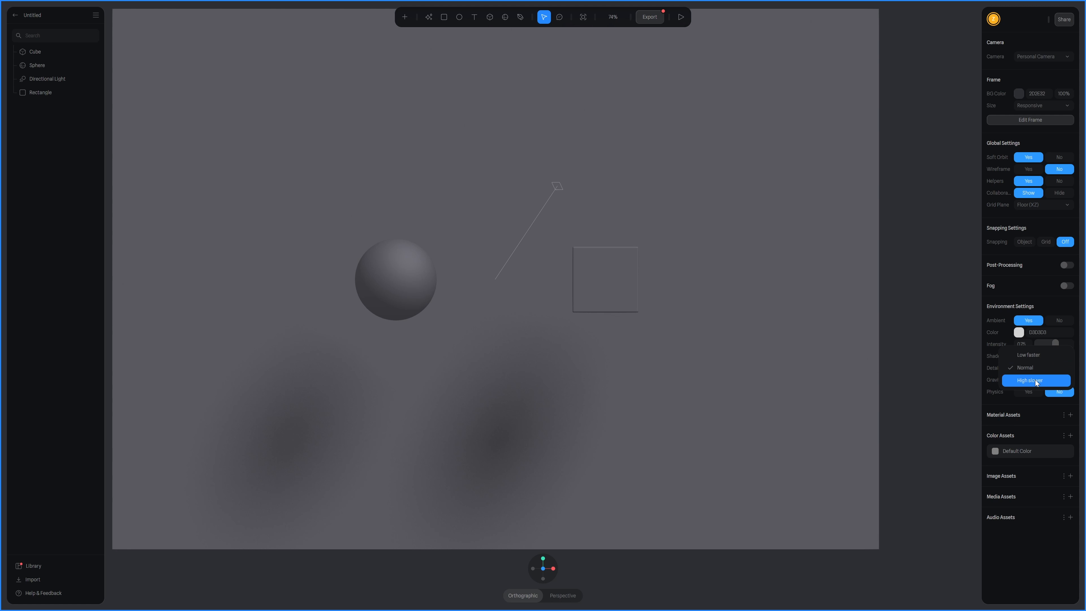
click(1035, 379)
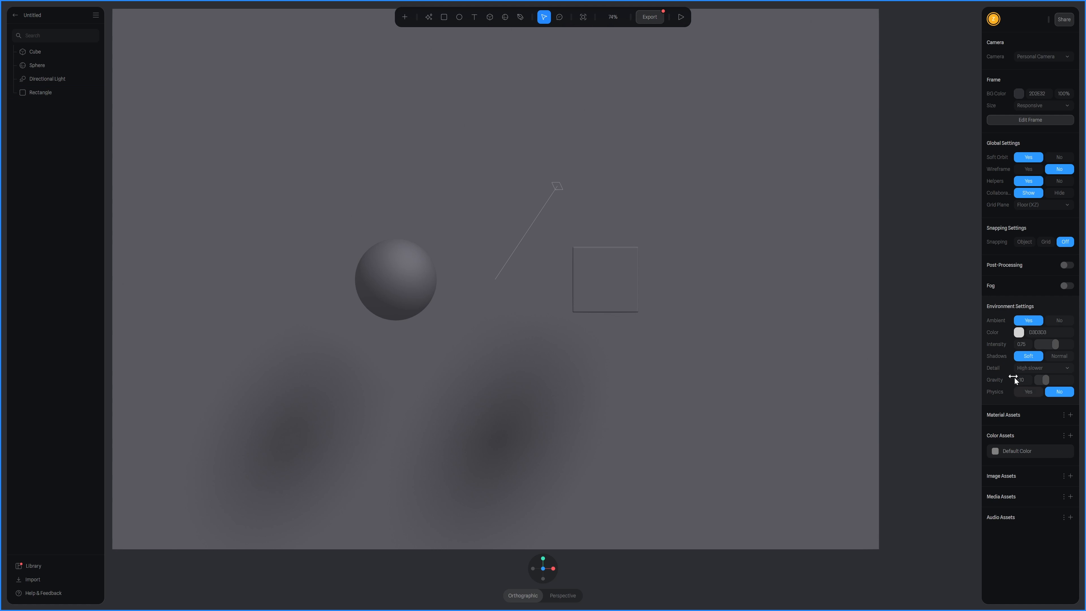
click(1030, 369)
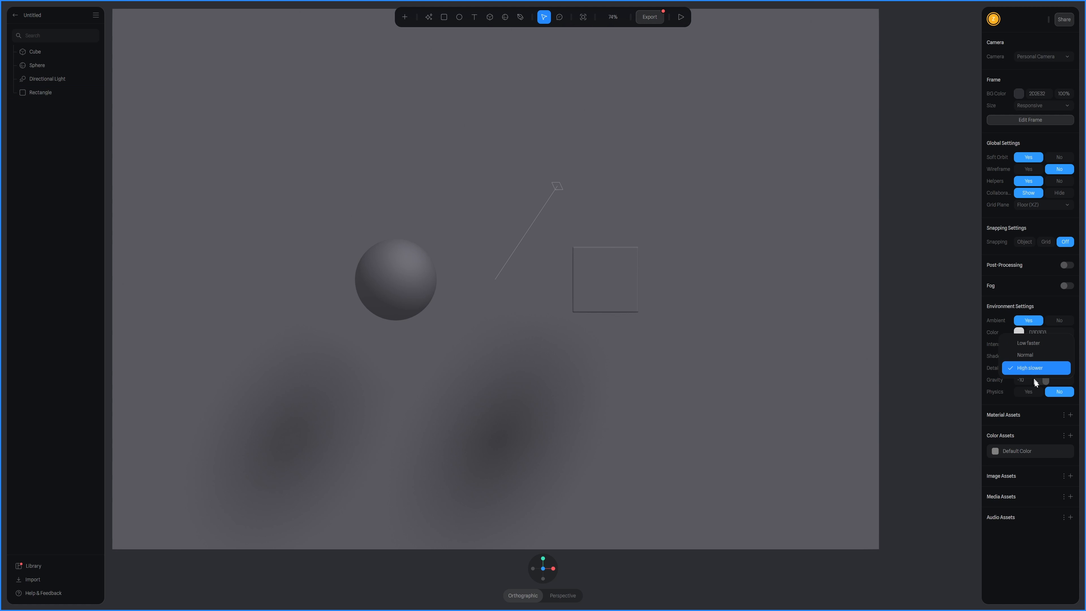
click(1030, 342)
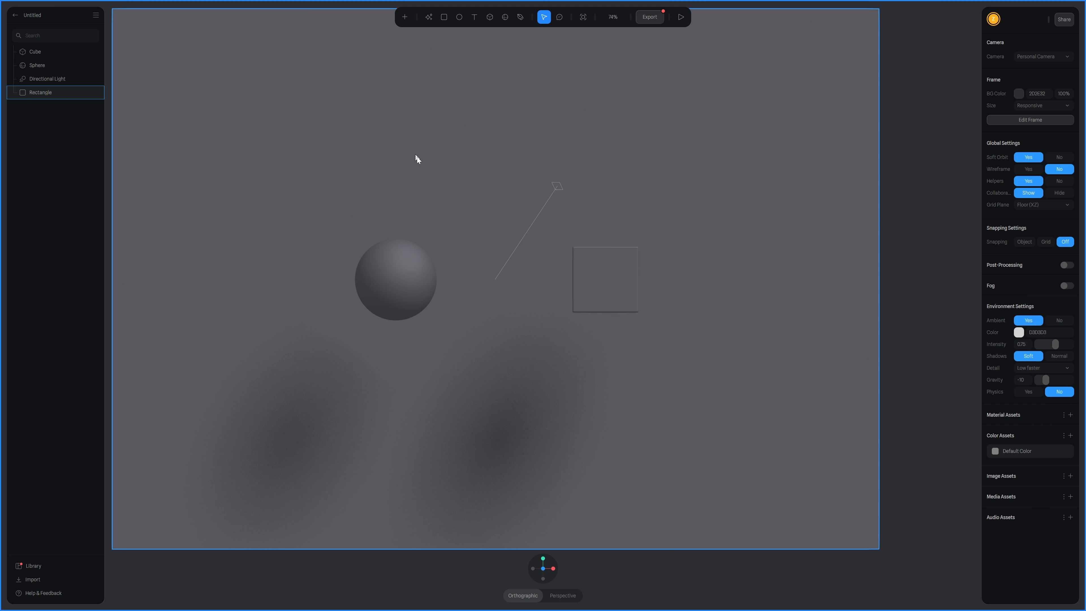
scroll(425, 185, down, 2)
middle_drag(516, 145, 524, 157)
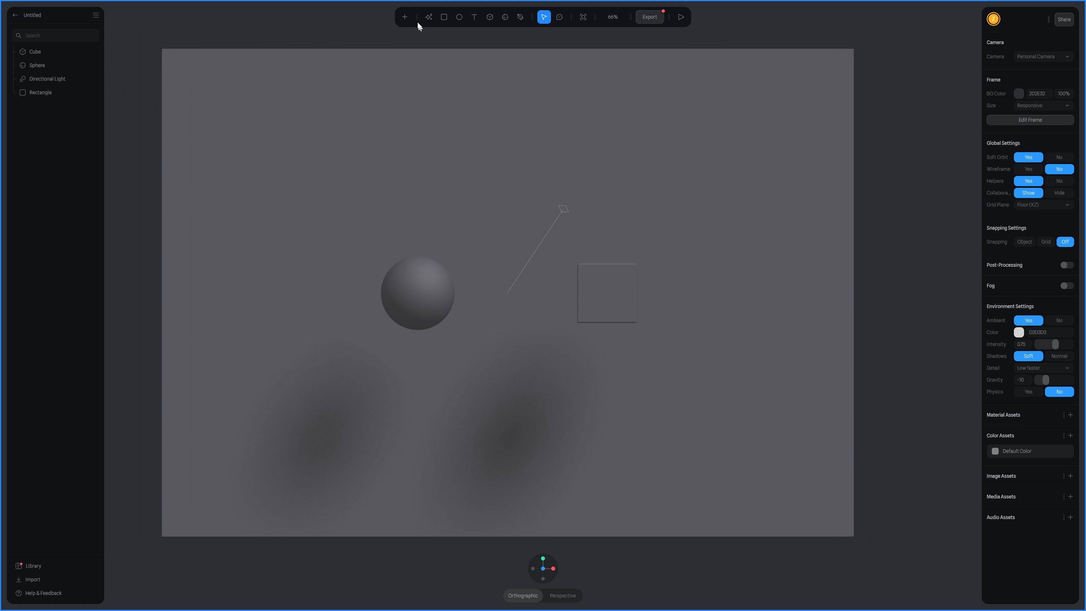
click(405, 18)
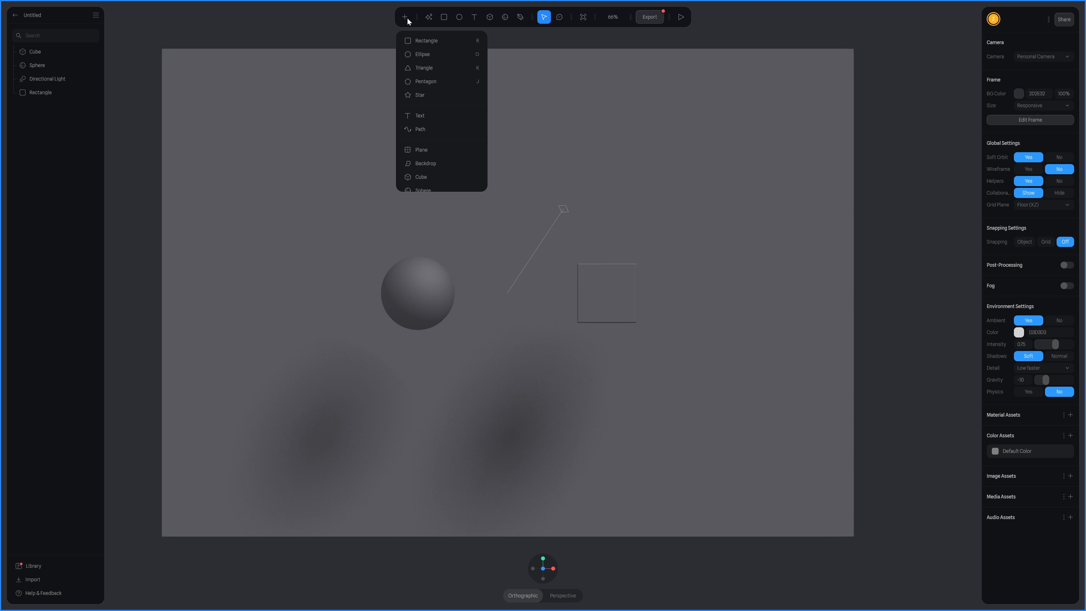
scroll(440, 103, down, 5)
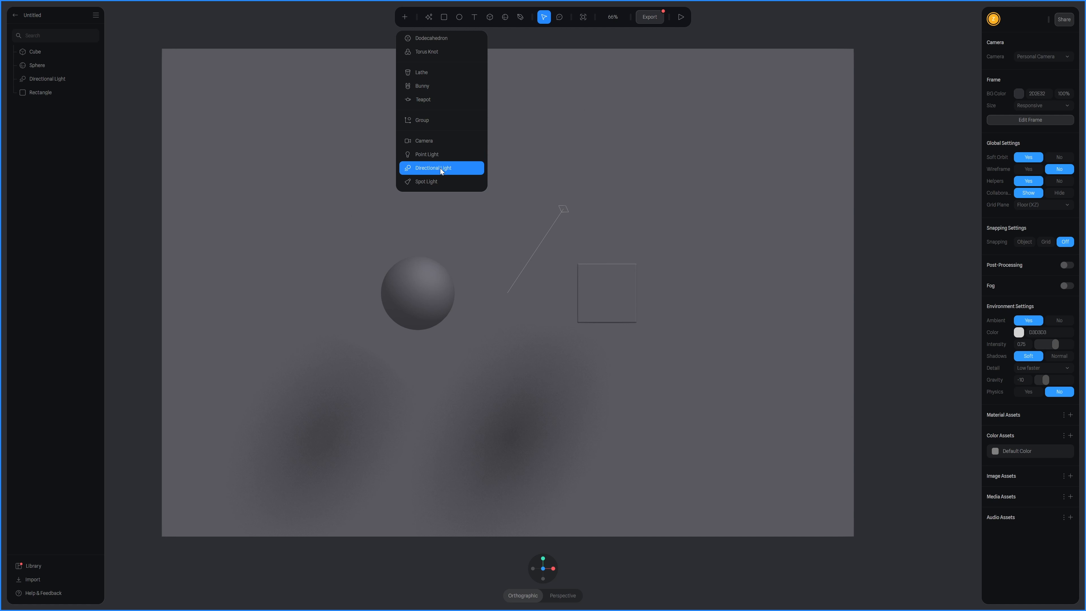
click(905, 198)
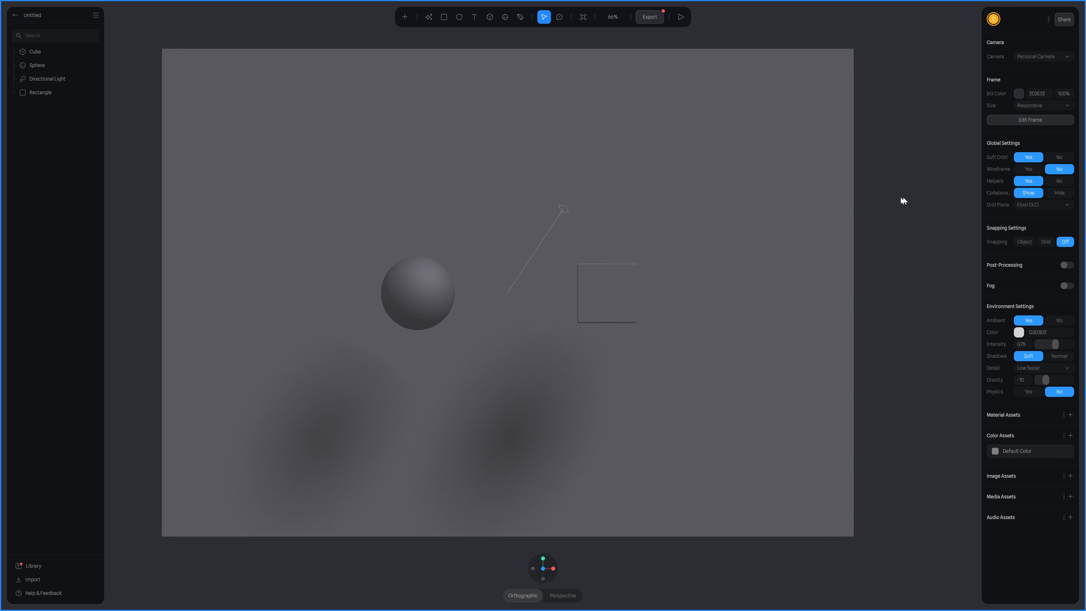
- Delete the existing directional light and add a new directional light to the scene
click(563, 210)
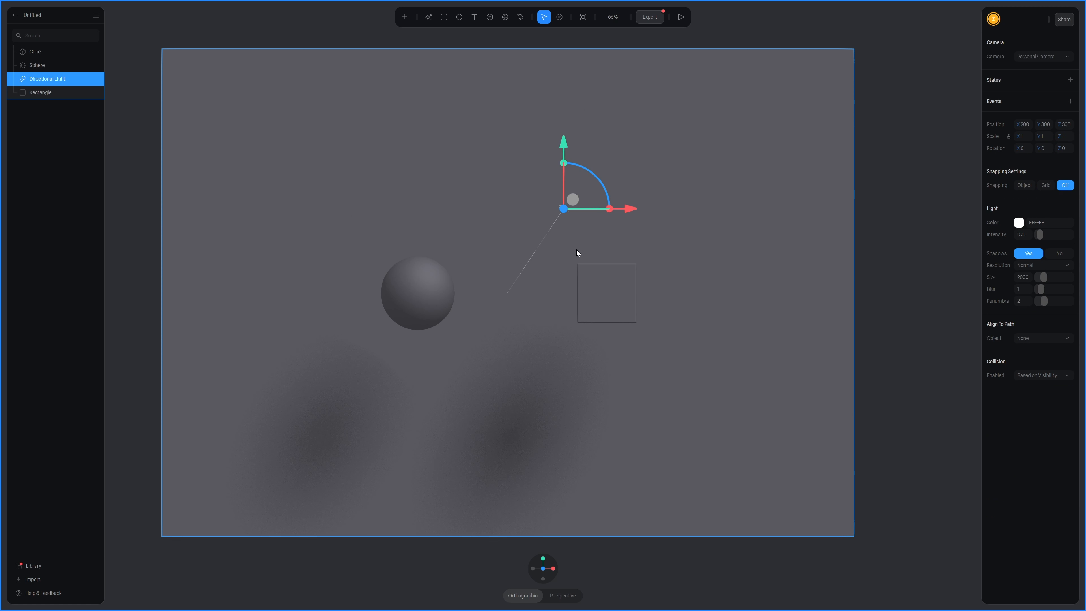
key(Delete)
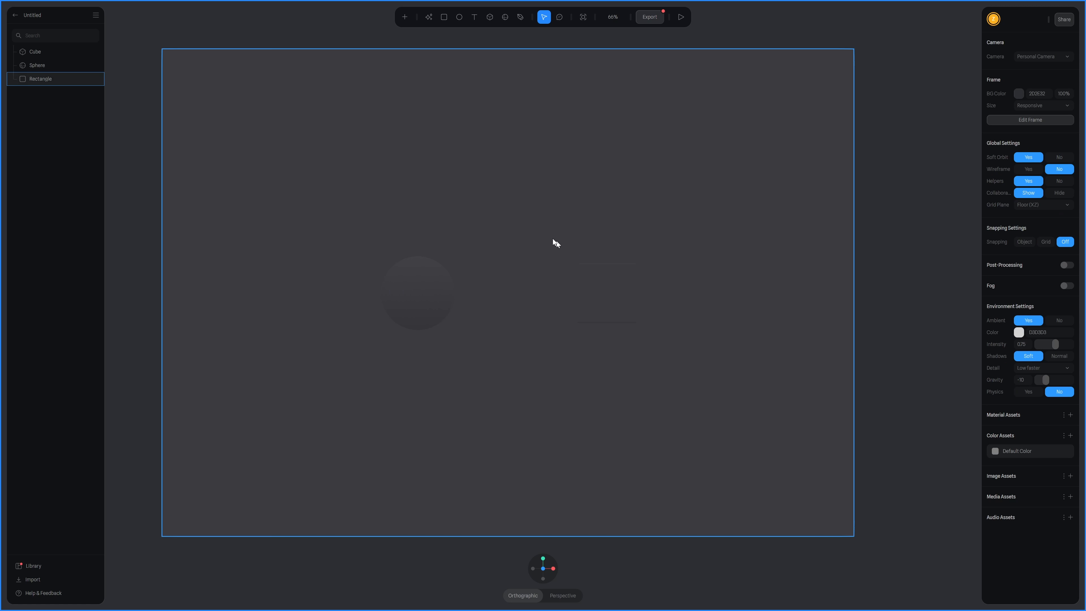
click(404, 53)
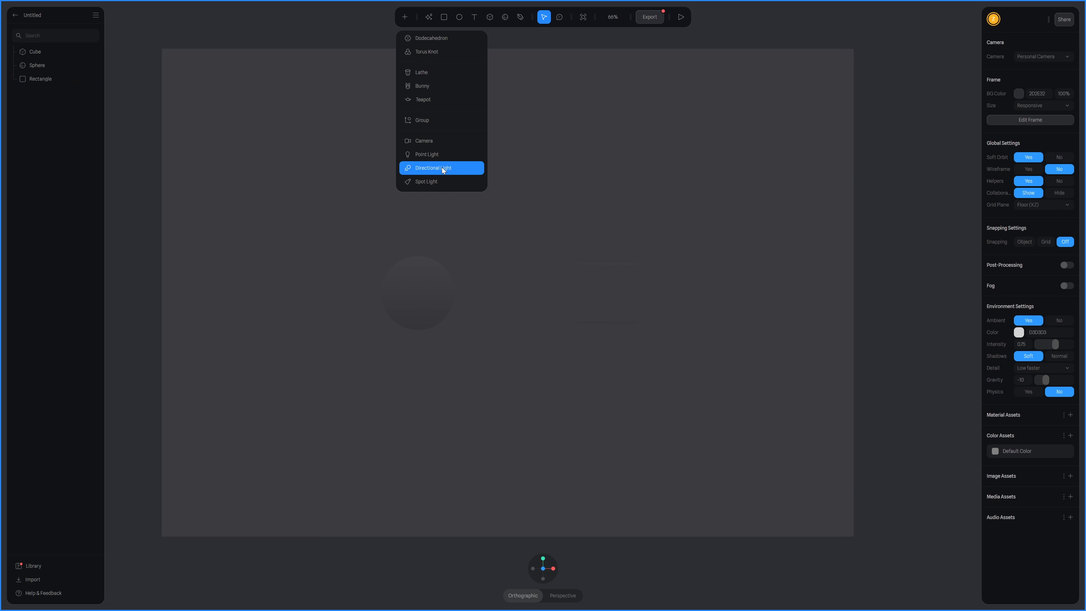
click(442, 168)
- Raise the new directional light to about 377 on Y and bring it forward to about 595 on Z
drag(507, 227, 507, 122)
alt+drag(669, 231, 736, 248)
drag(559, 207, 661, 251)
alt+drag(744, 280, 687, 278)
drag(505, 128, 530, 127)
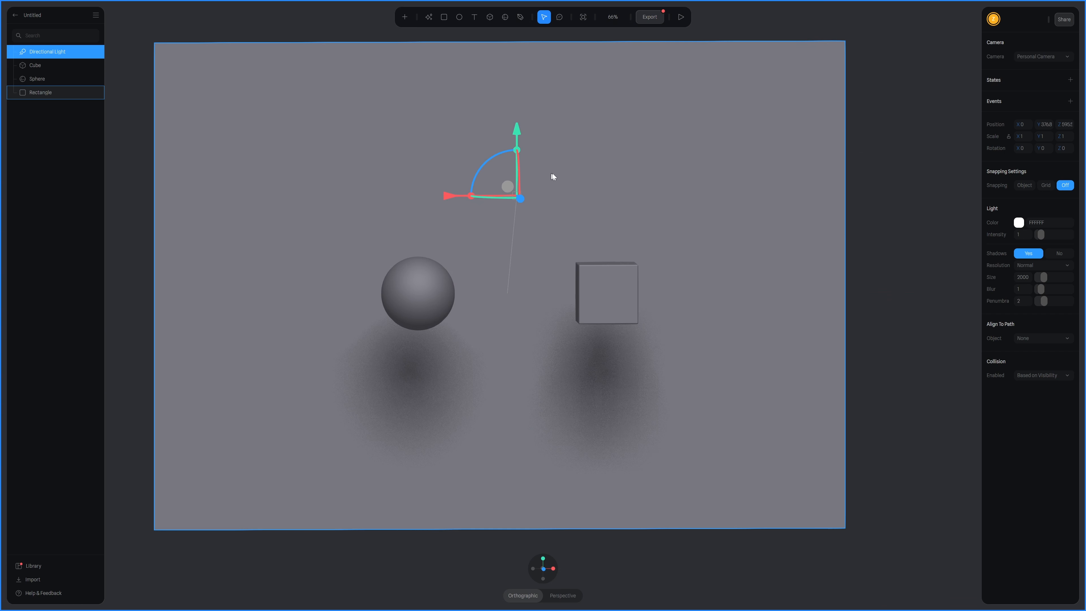
- Shift the directional light sideways along the positive X axis to about 168
scroll(558, 173, up, 2)
alt+drag(565, 186, 571, 187)
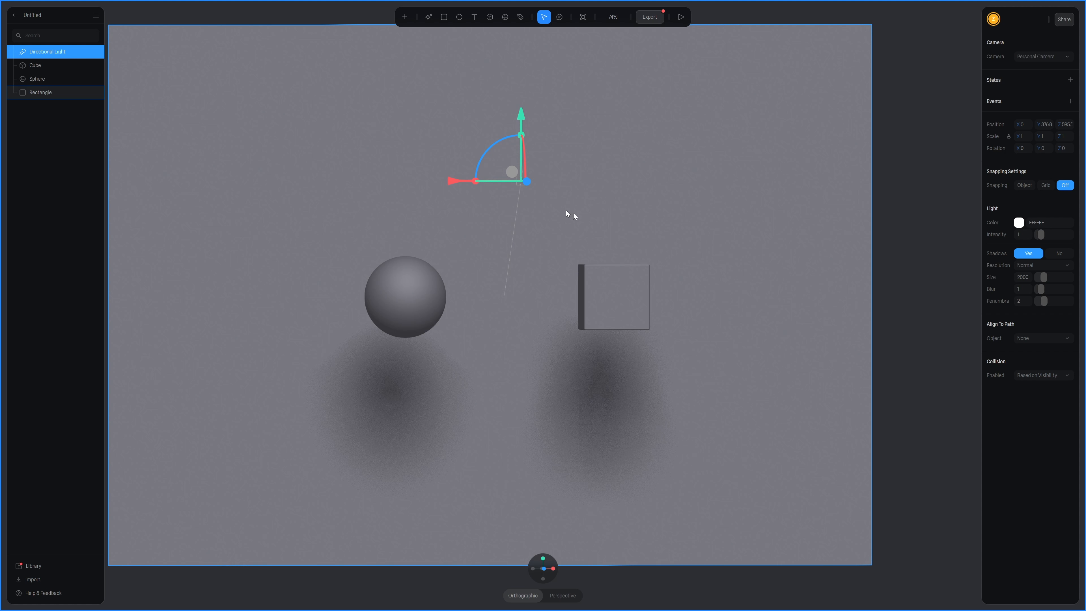
drag(475, 185, 504, 189)
middle_drag(600, 224, 617, 224)
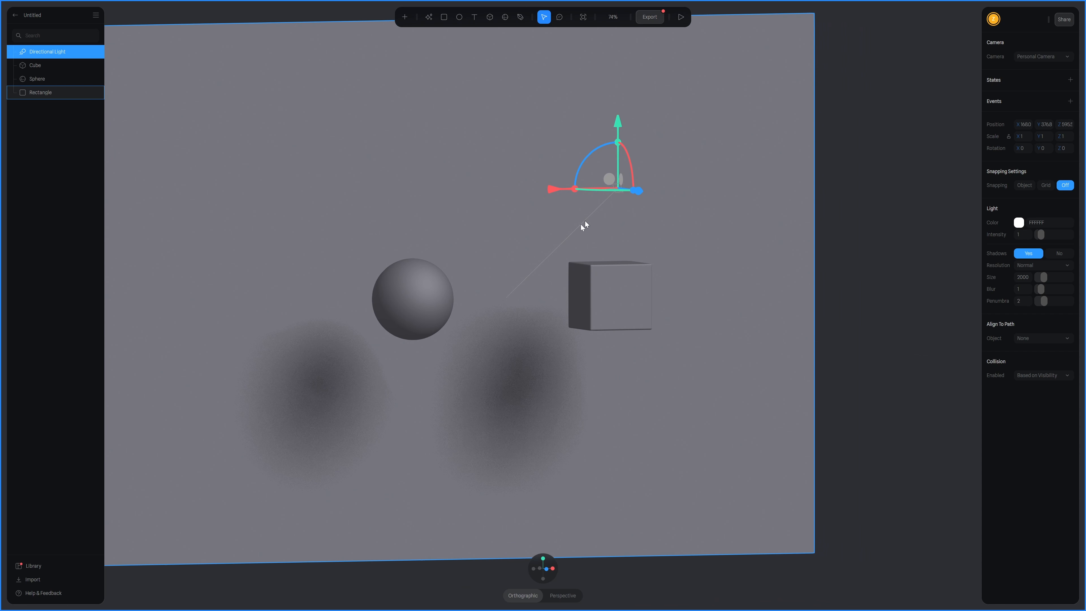
middle_drag(683, 215, 722, 210)
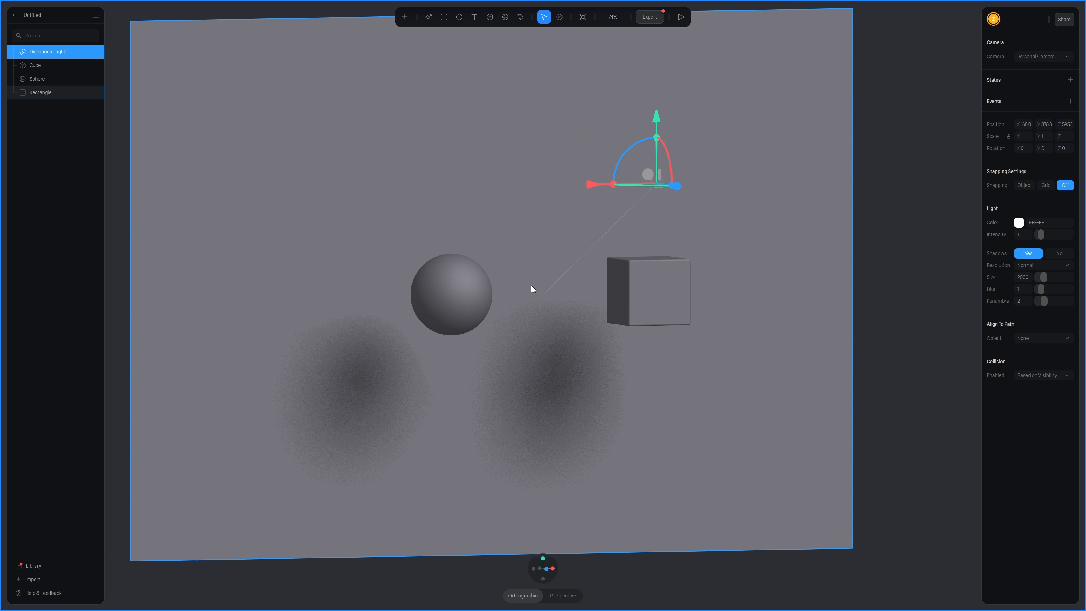
- Examine from several angles how the directional light's direction casts the sphere's and cube's shadows onto the rectangle
click(550, 278)
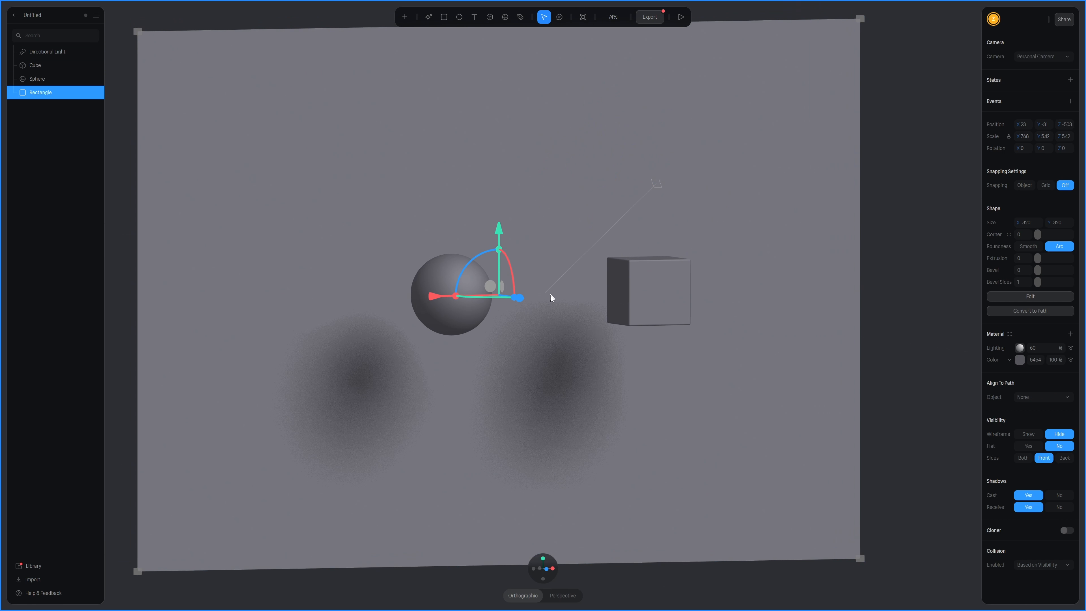
click(34, 53)
scroll(803, 278, up, 2)
alt+drag(801, 294, 813, 313)
scroll(549, 314, up, 4)
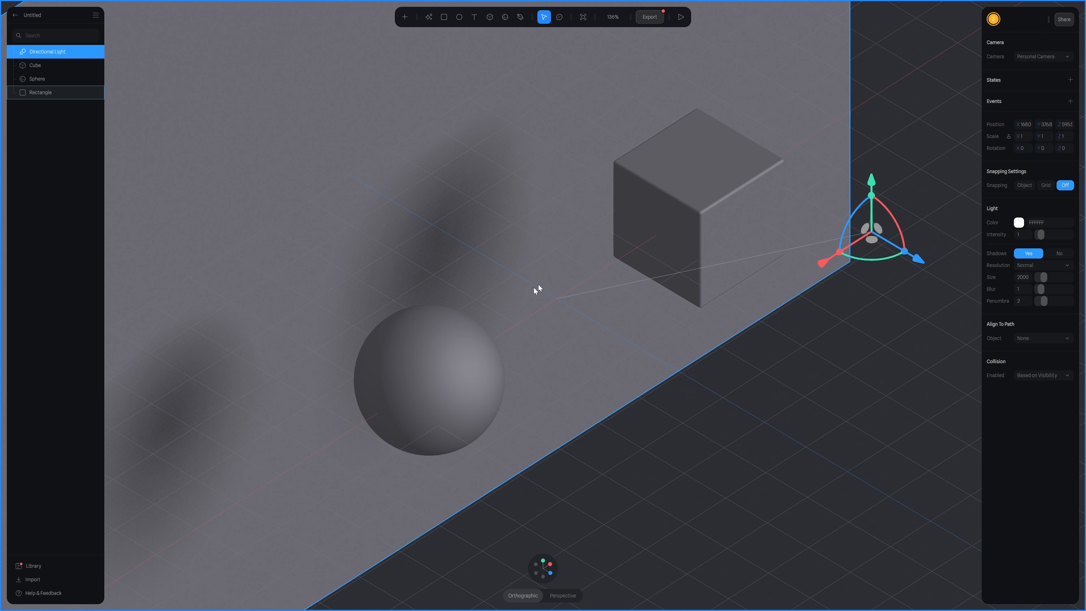
alt+drag(649, 353, 555, 313)
scroll(627, 305, down, 4)
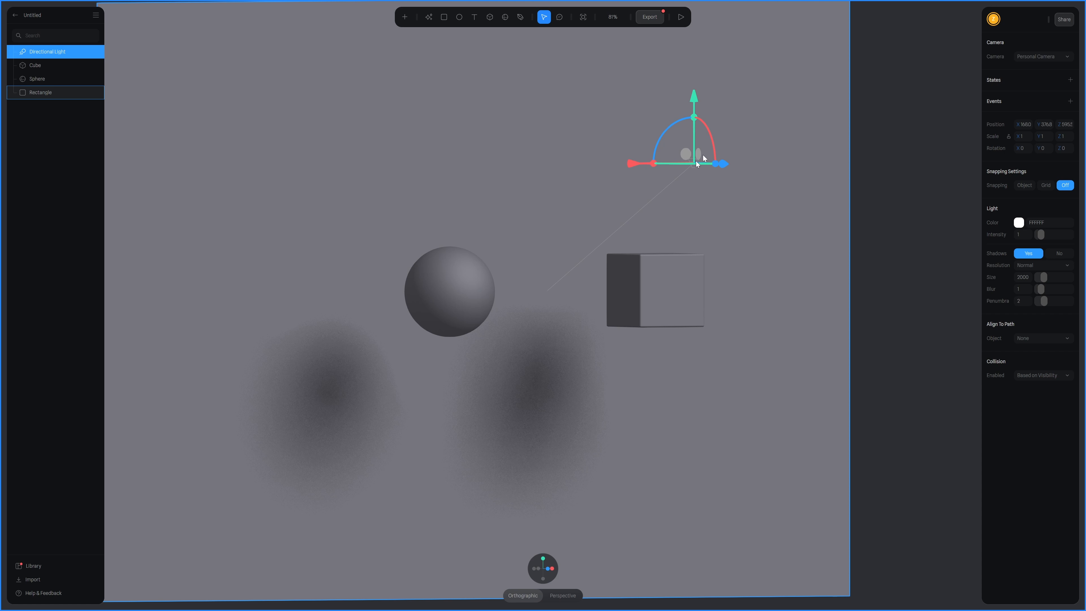
scroll(684, 226, down, 3)
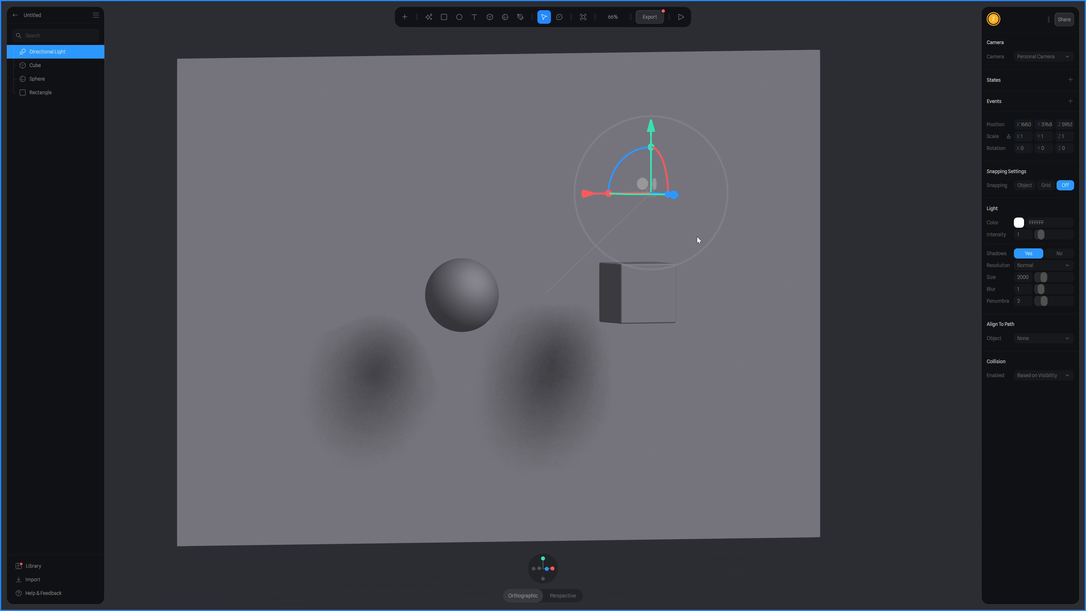
- Shift the directional light to about 96 on X and set its shadow blur to 0 and penumbra to 3
drag(587, 195, 569, 262)
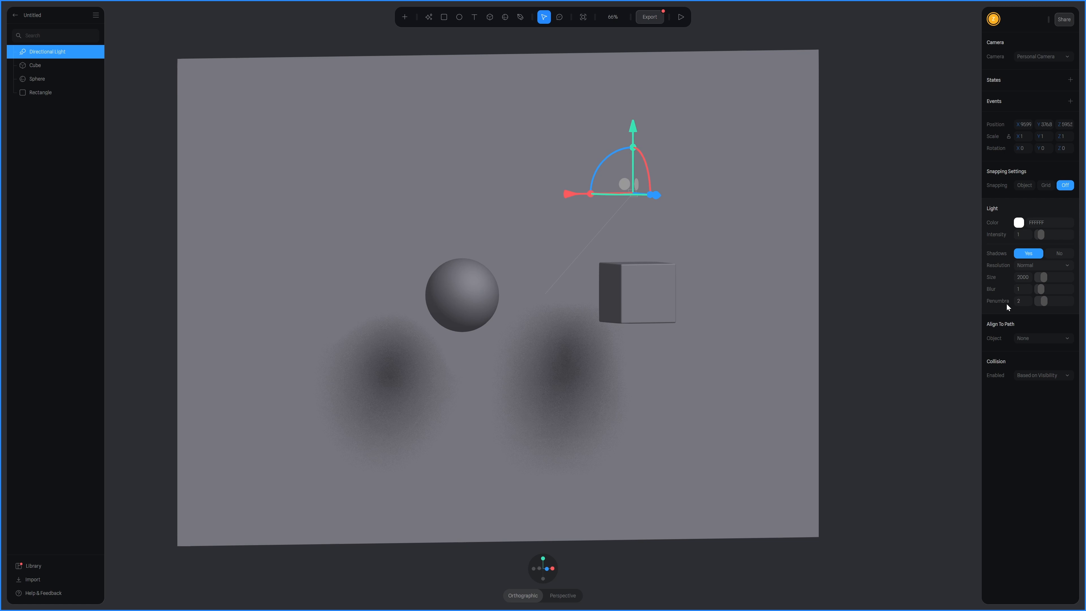
drag(1041, 289, 1053, 315)
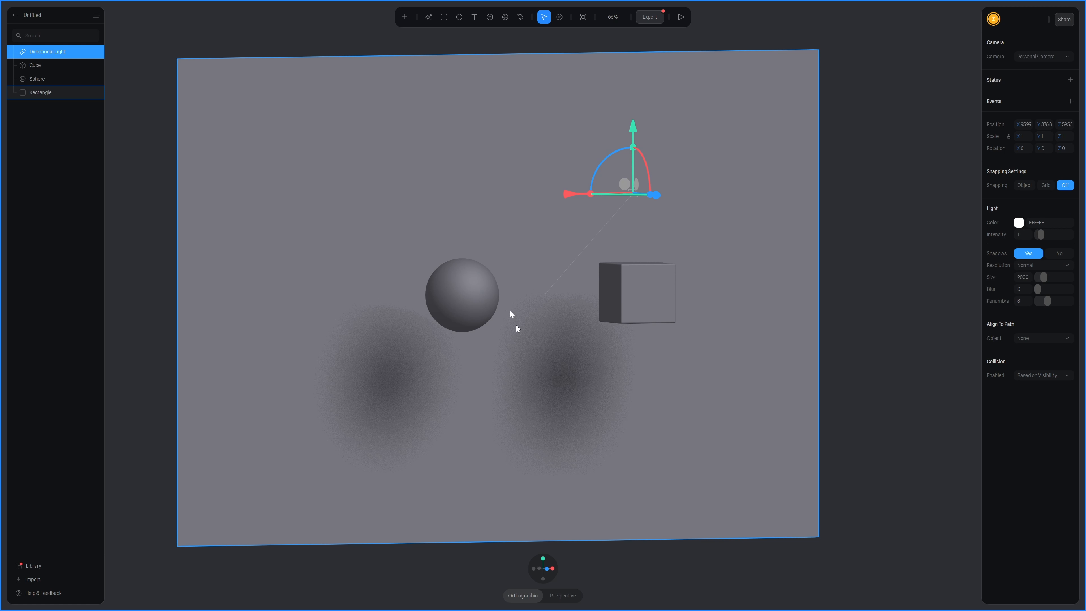
- Move the rectangle back and forth along the Z axis behind the sphere and cube to compare the softness of their shadows
scroll(489, 317, down, 1)
alt+drag(588, 356, 527, 371)
click(712, 240)
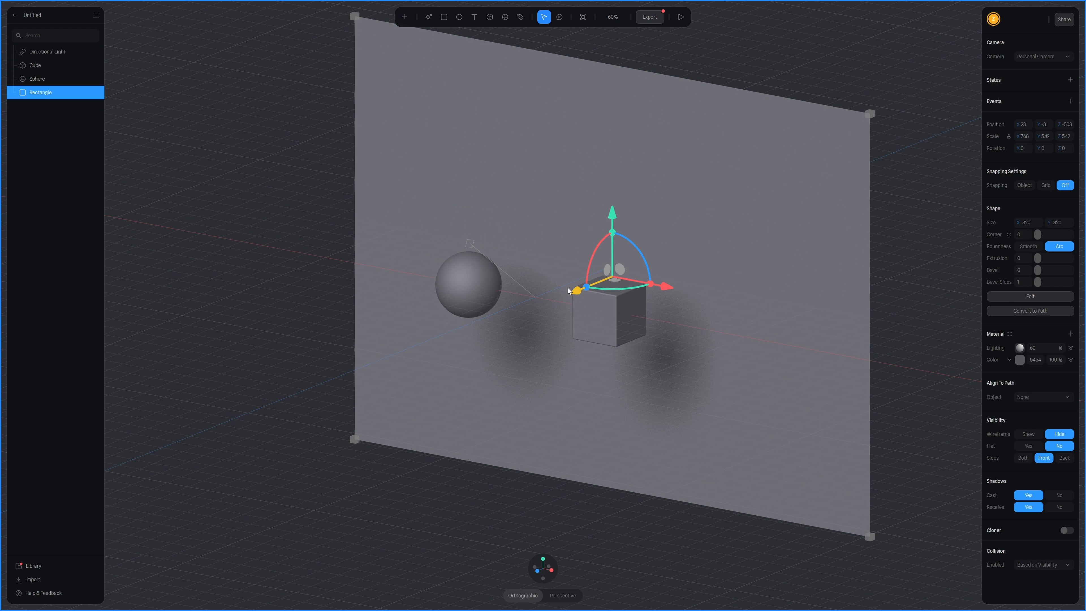
drag(614, 288, 593, 314)
drag(622, 297, 581, 306)
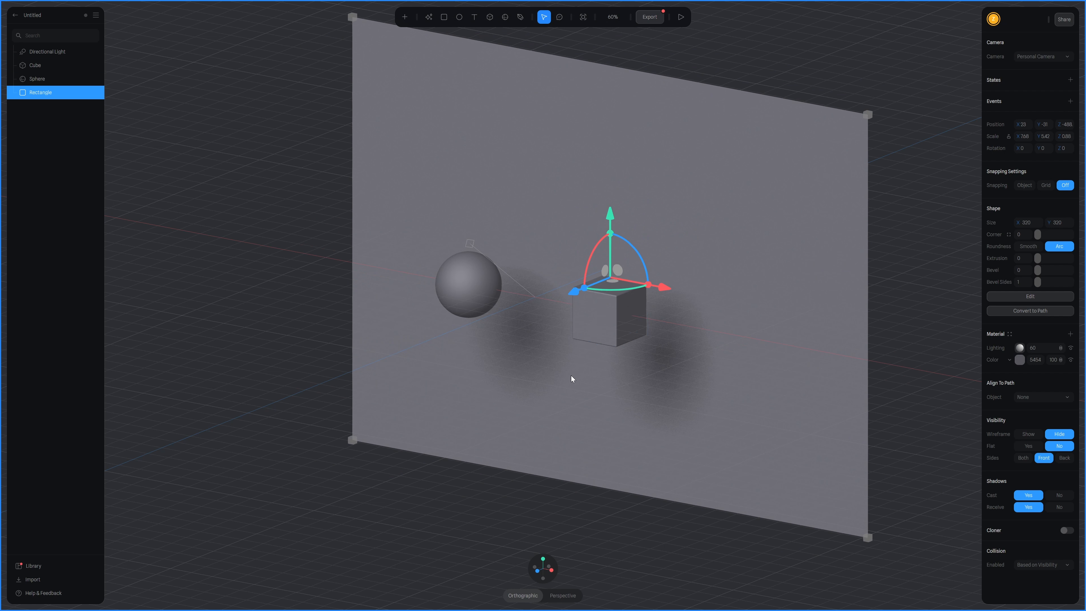
scroll(565, 375, up, 3)
alt+drag(607, 390, 629, 379)
scroll(625, 368, down, 2)
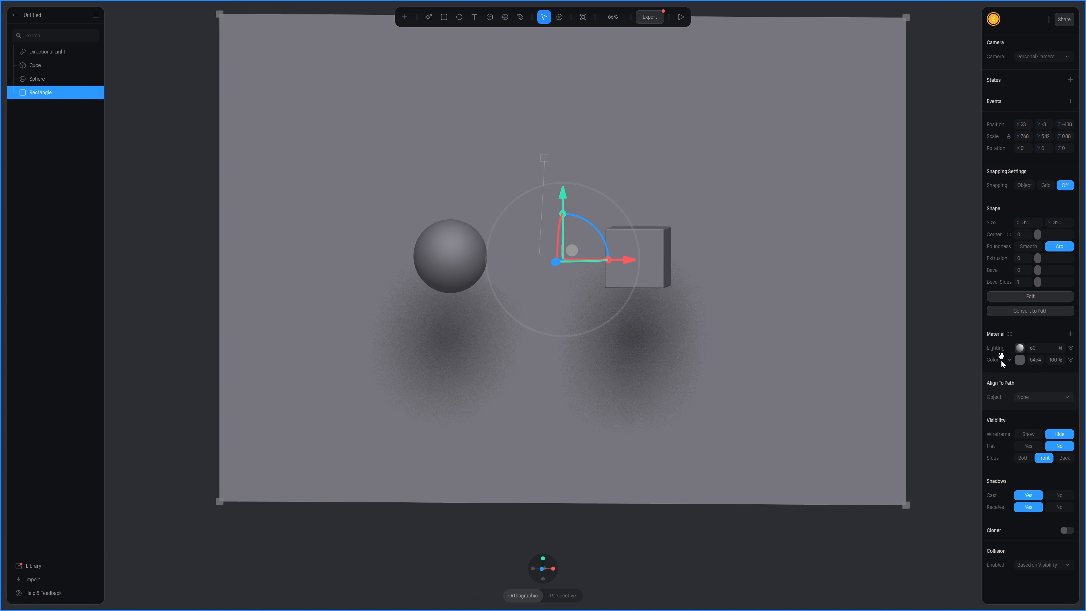
- Set the directional light's shadow penumbra to 0 and its blur to 10
click(55, 52)
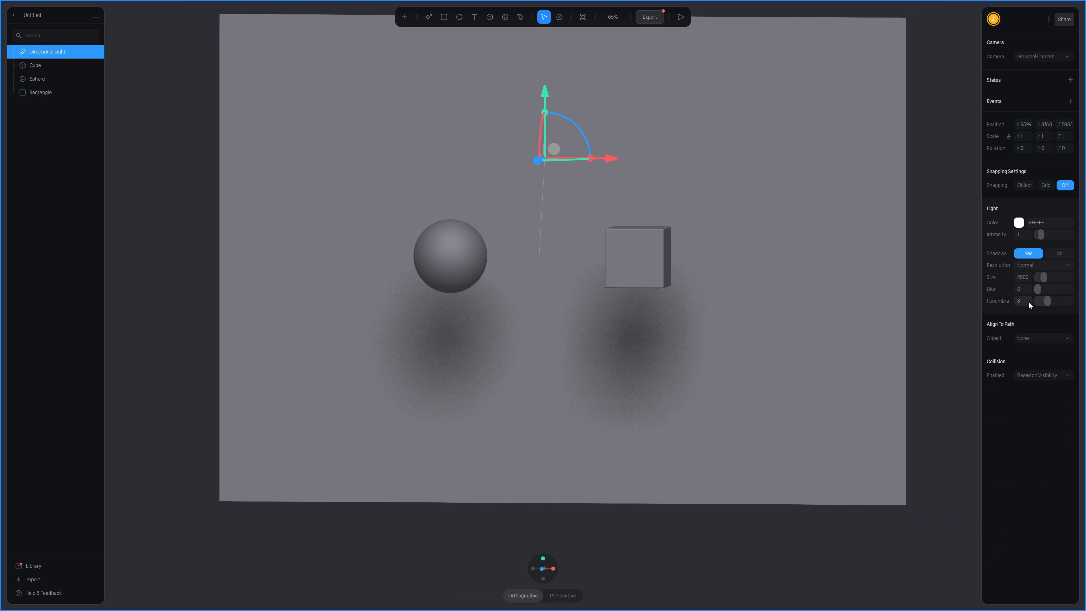
key(Return)
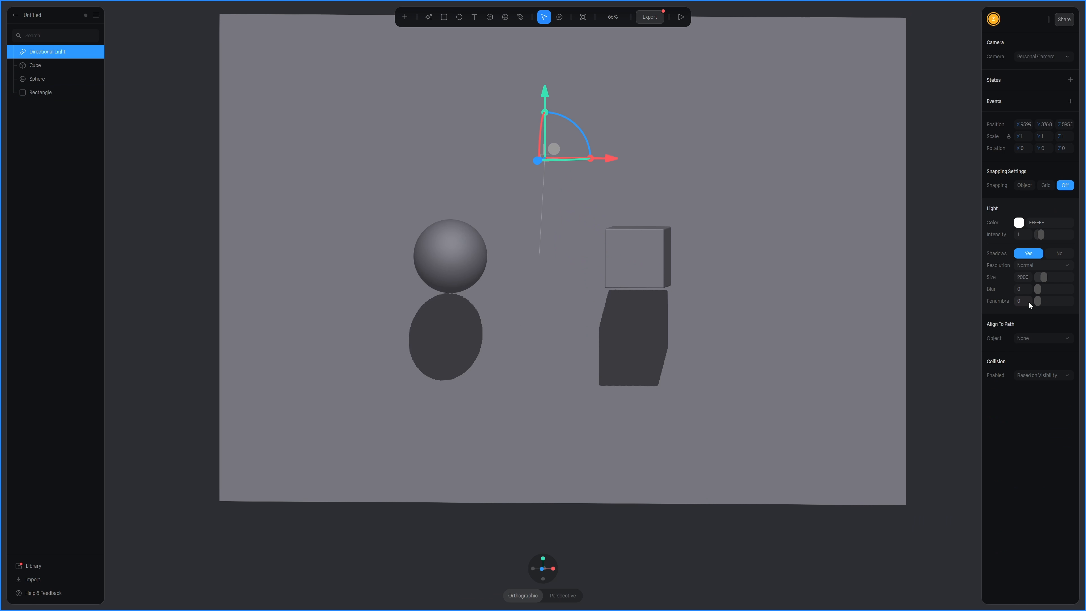
drag(1035, 289, 1084, 286)
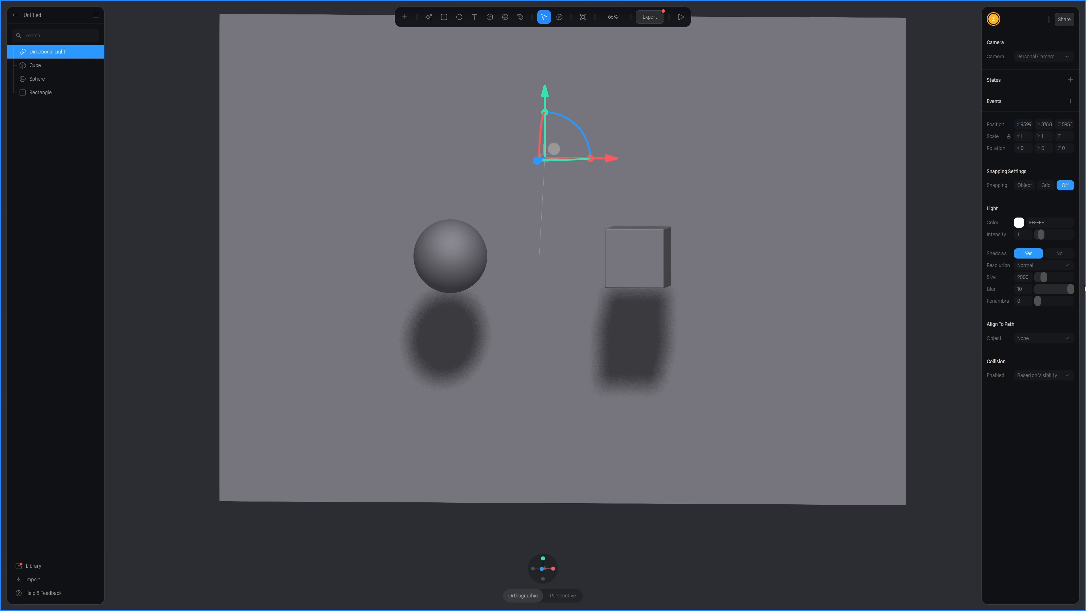
- Push the rectangle farther back along the Z axis behind the sphere and cube, and reset the view to the front
mouse_move(769, 324)
alt+mouse_down()
mouse_move(738, 341)
mouse_move(753, 335)
alt+mouse_up()
click(753, 335)
drag(587, 255, 600, 291)
scroll(594, 299, down, 4)
middle_drag(588, 304, 633, 336)
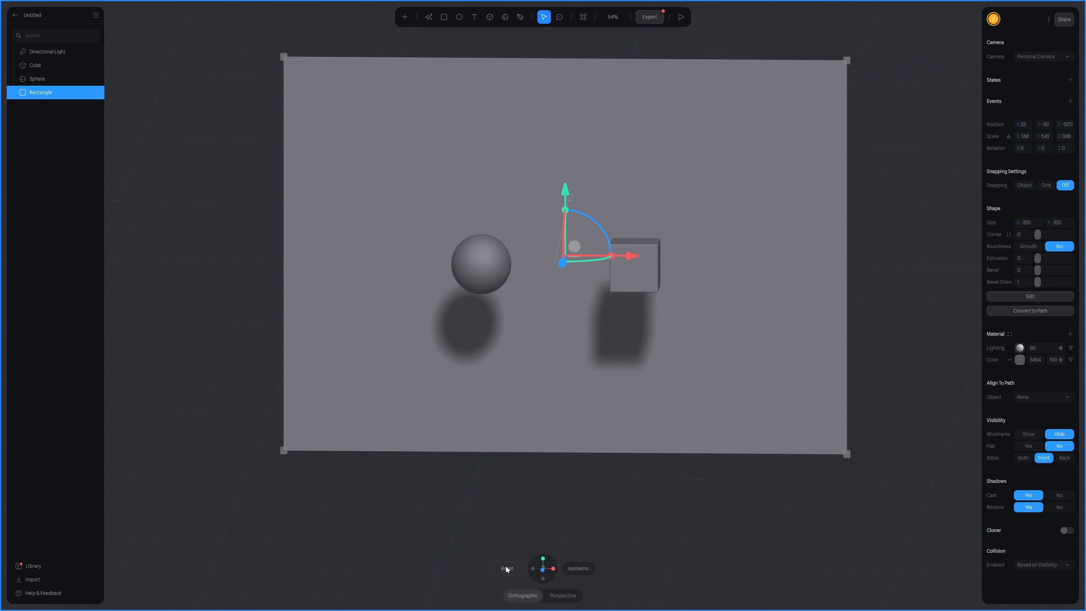
click(506, 568)
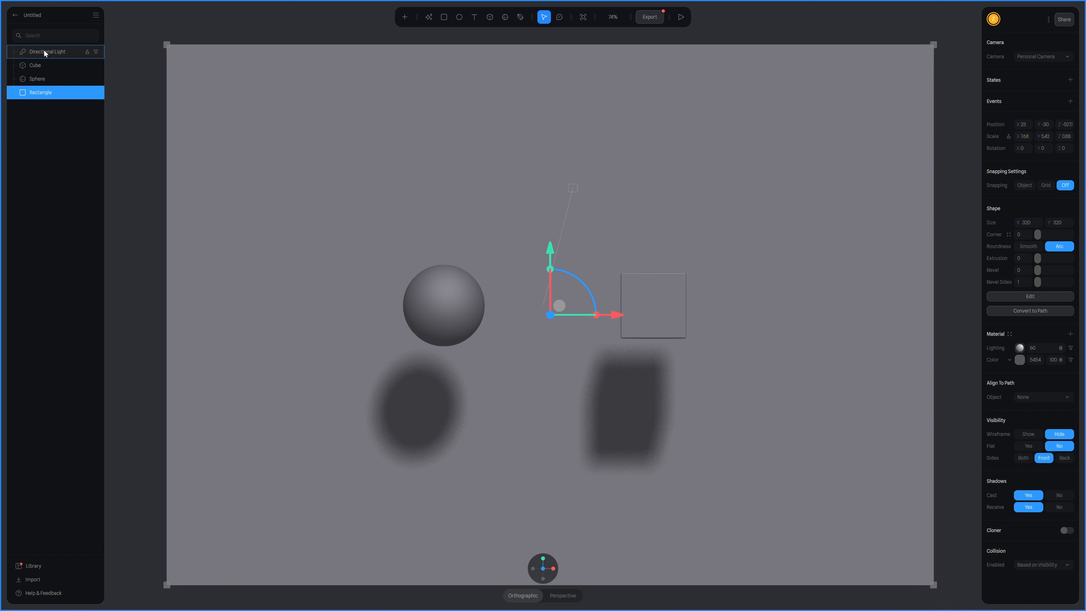
- Delete the directional light and add a point light to the scene
click(44, 52)
key(Delete)
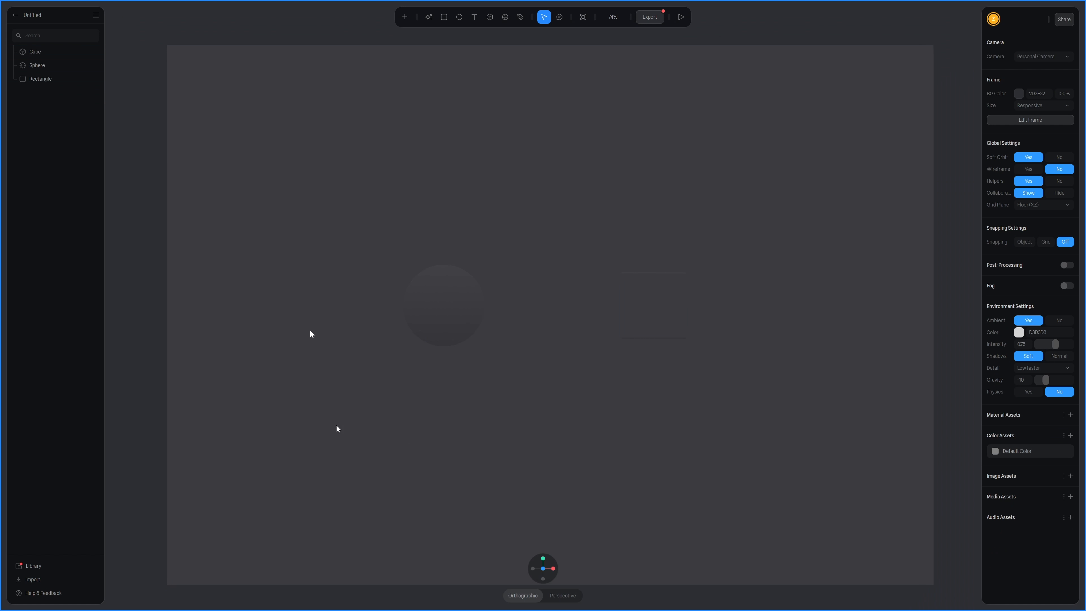
mouse_move(450, 4)
click(405, 18)
scroll(436, 145, down, 3)
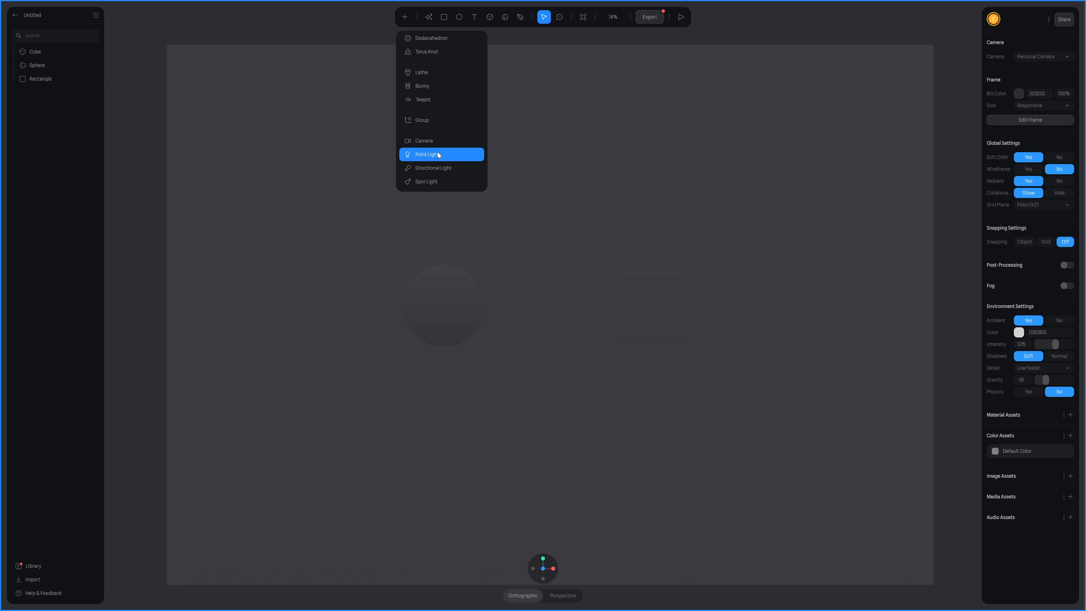
click(437, 155)
- Bring the point light forward to about 455 on Z, in front of the sphere and cube
scroll(726, 273, down, 5)
alt+drag(603, 346, 548, 376)
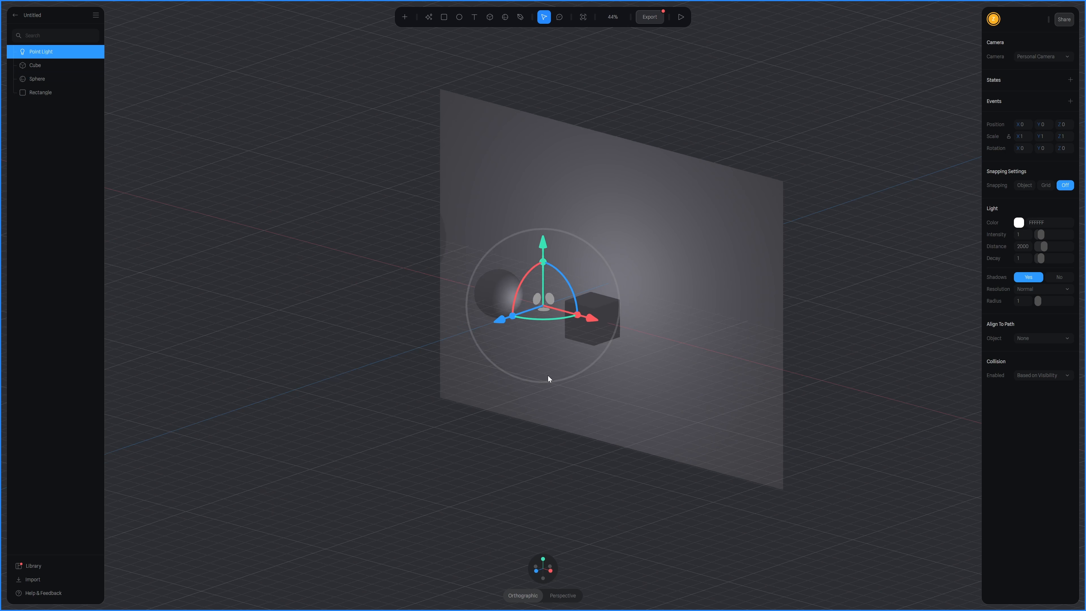
drag(493, 322, 432, 355)
alt+drag(538, 428, 613, 398)
scroll(614, 397, up, 3)
middle_drag(644, 415, 650, 399)
alt+drag(650, 400, 640, 407)
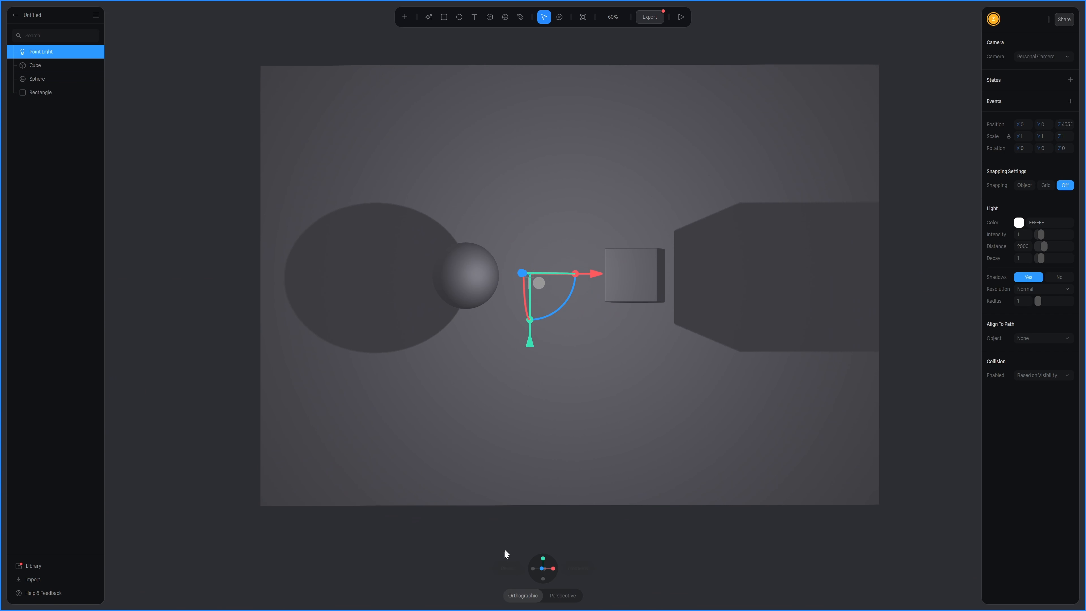
click(503, 570)
scroll(744, 325, down, 3)
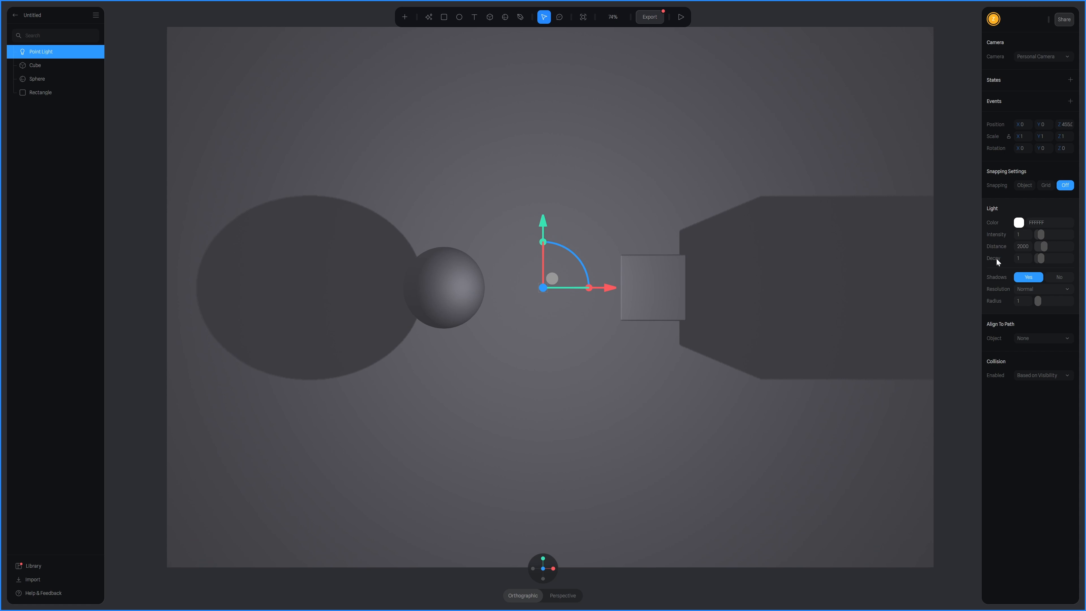
- Set the point light's decay to 0 and shorten its distance so its lit area ends within the rectangle
mouse_move(1042, 258)
mouse_down()
mouse_move(1031, 268)
mouse_move(1046, 266)
mouse_move(1035, 262)
mouse_up()
scroll(657, 317, down, 5)
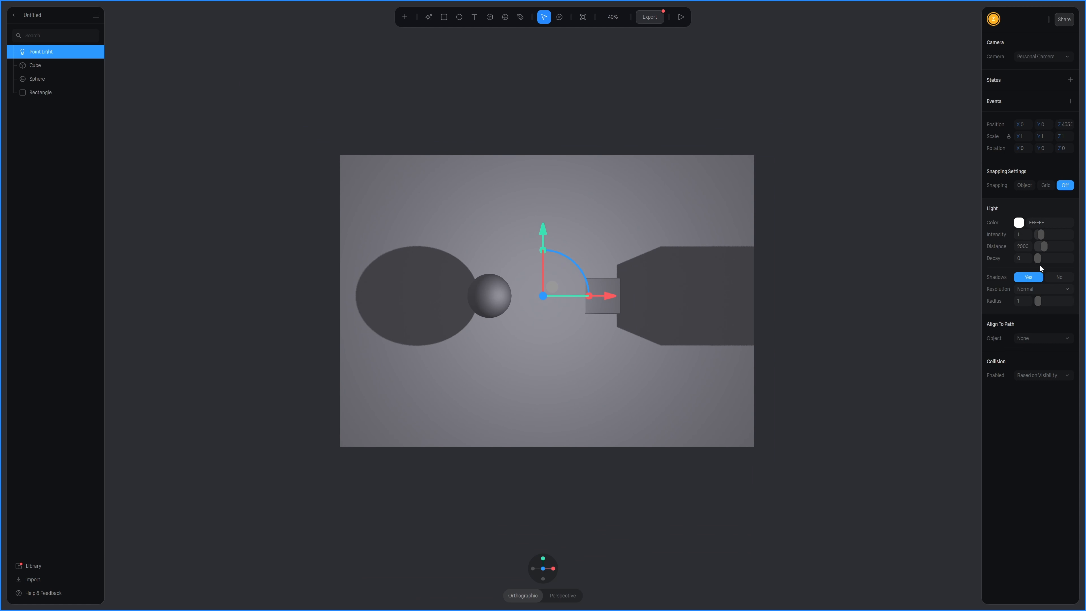
mouse_move(1039, 257)
mouse_down()
mouse_move(1042, 266)
mouse_move(1041, 248)
mouse_move(1034, 263)
mouse_up()
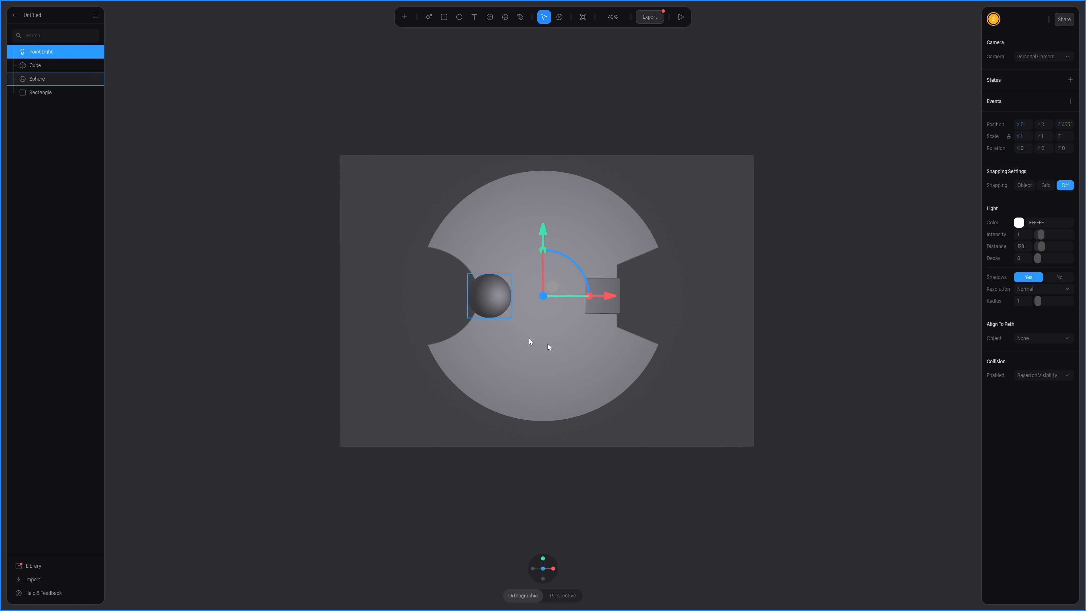
scroll(556, 309, up, 3)
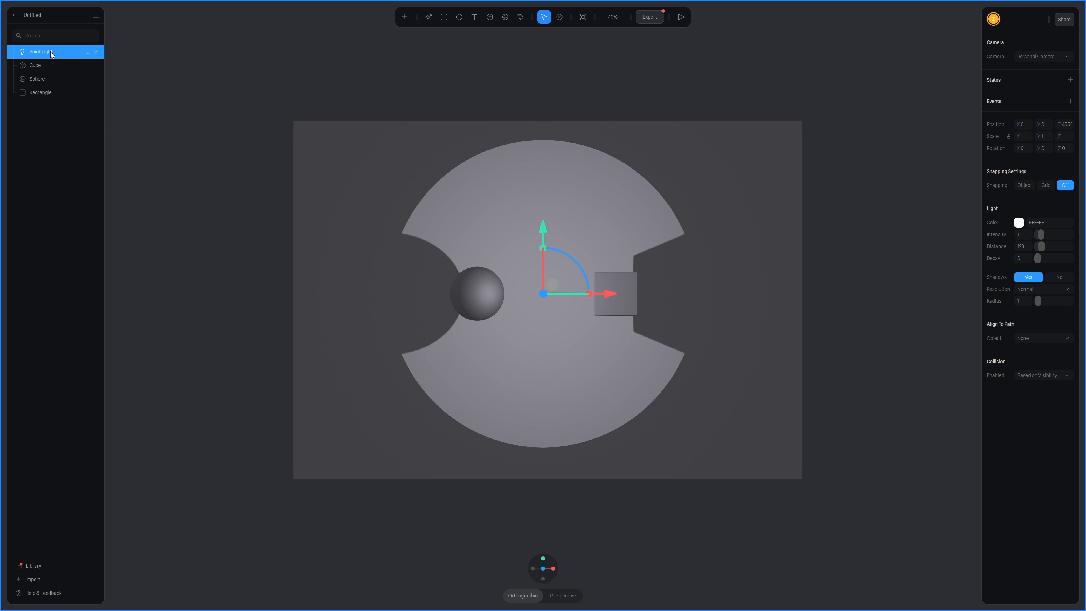
- Replace the point light with a new spot light and raise it to about 940 on Y
key(Delete)
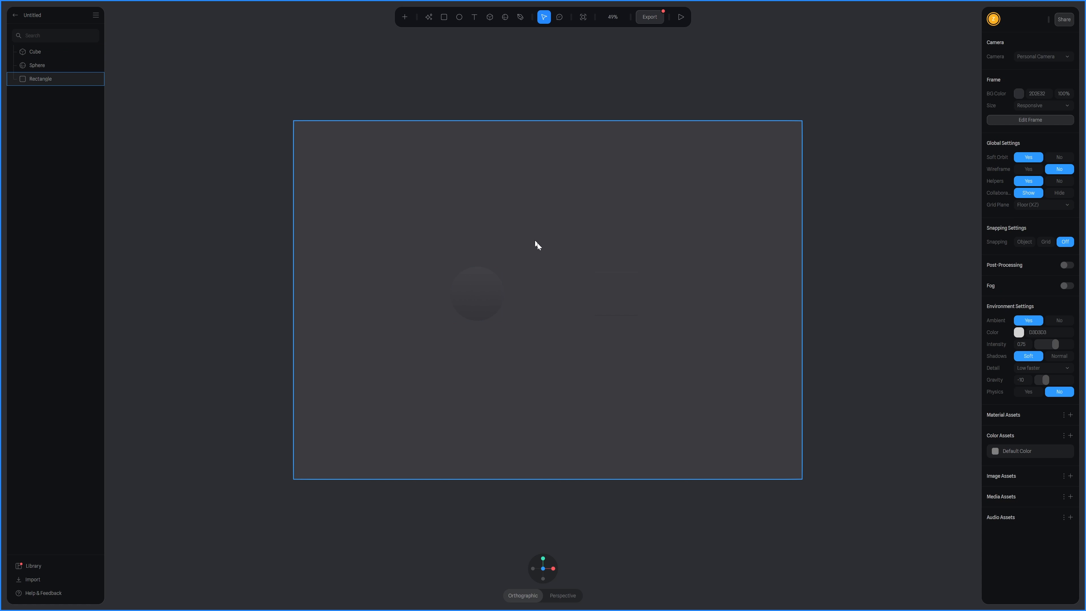
click(402, 16)
scroll(424, 89, down, 5)
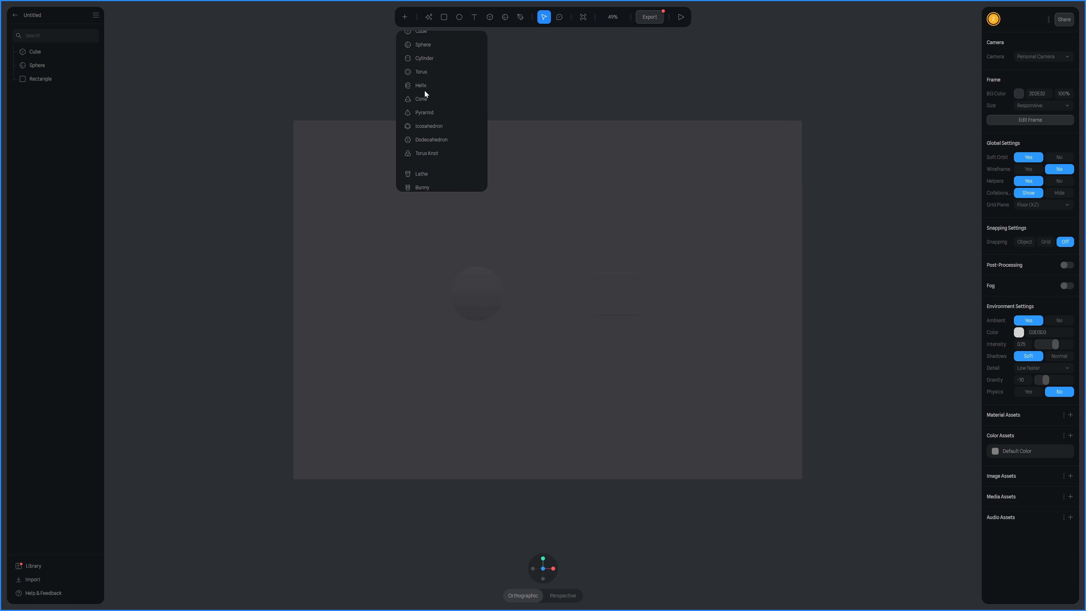
click(437, 181)
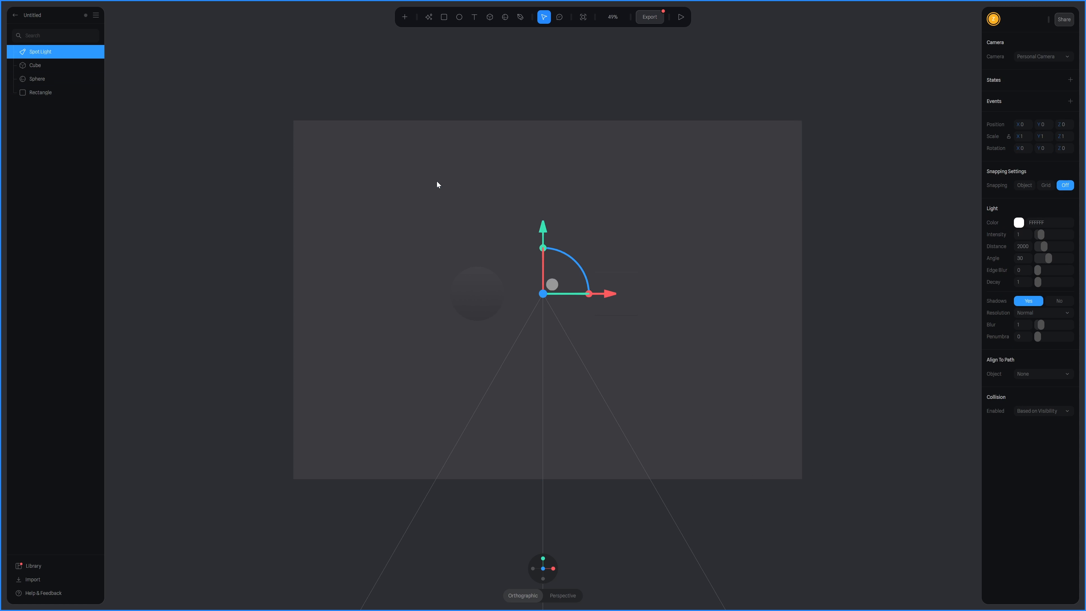
drag(545, 232, 543, 36)
- Rotate the rectangle to -90 on X so that it lies flat under the spot light
click(724, 226)
scroll(701, 265, down, 4)
middle_drag(700, 267, 631, 313)
drag(636, 265, 667, 335)
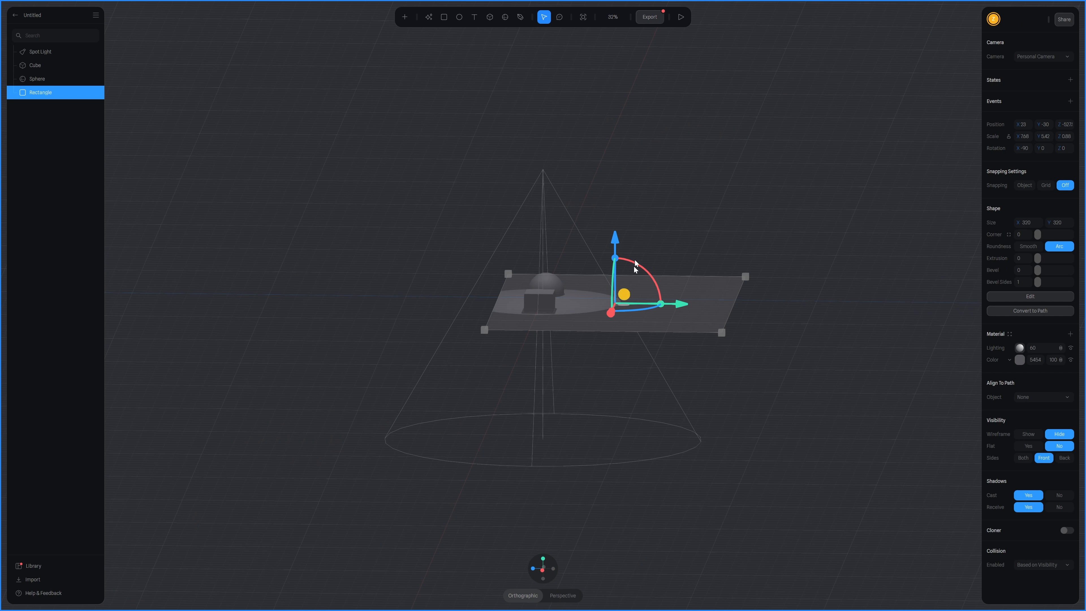
- Lower the rectangle beneath the sphere and cube and enlarge it into a floor that catches the spot light's cone
drag(615, 243, 601, 319)
drag(673, 382, 621, 411)
alt+scroll(498, 412, left, 10)
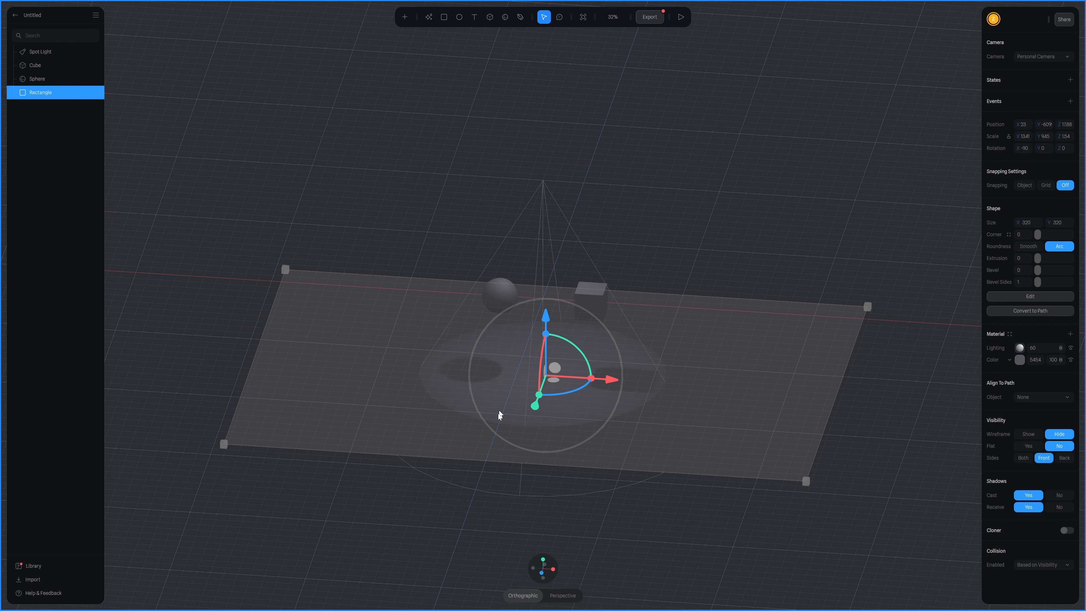
click(512, 571)
alt+scroll(526, 456, up, 2)
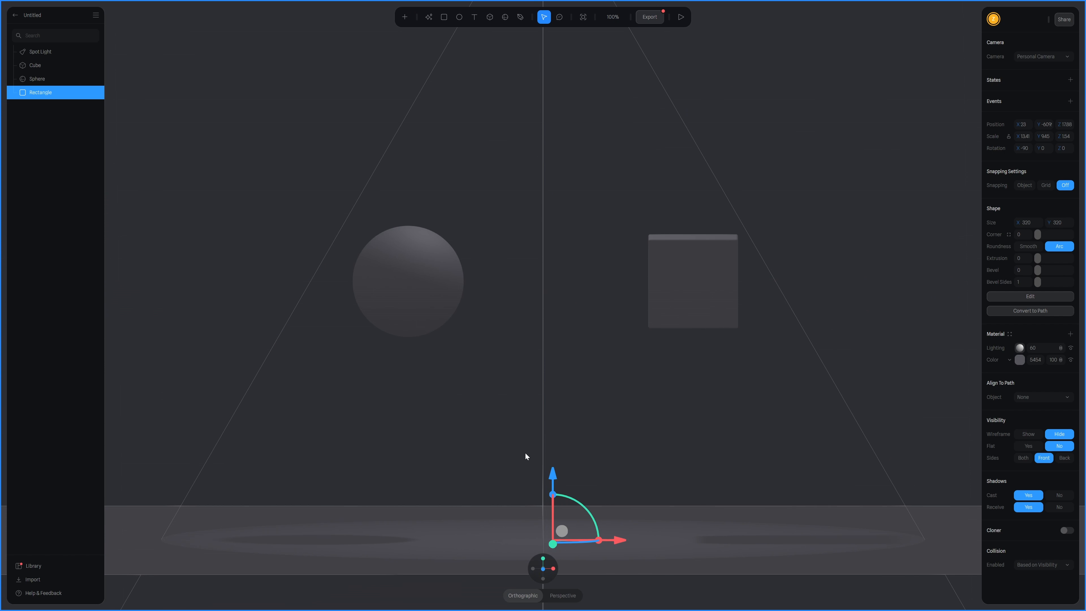
ctrl+scroll(527, 456, down, 5)
alt+scroll(574, 387, up, 8)
- Turn off the scene's grid plane in the global settings
click(809, 167)
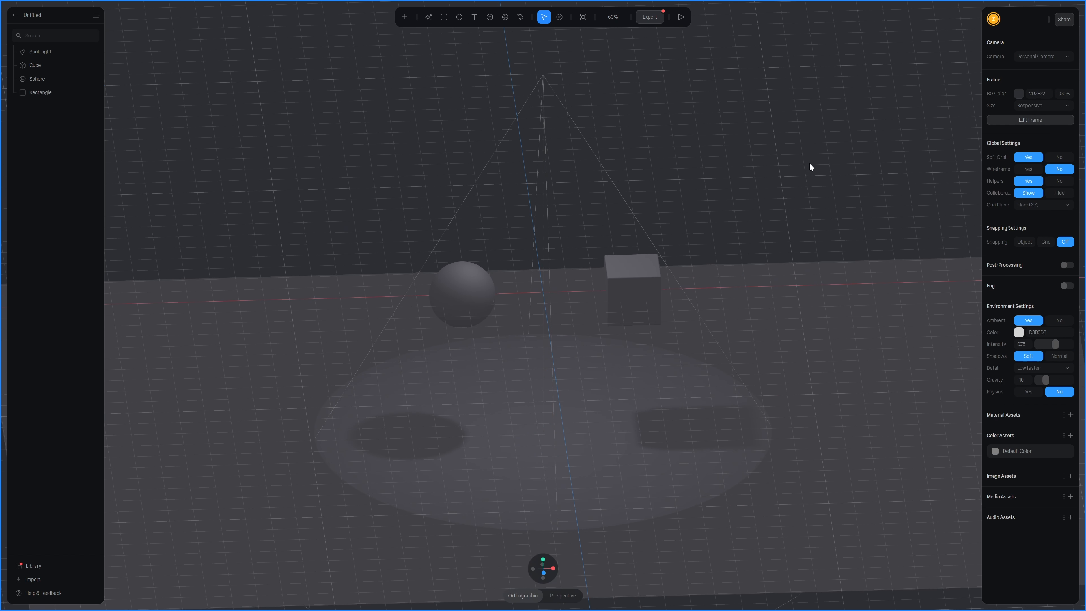
click(1034, 209)
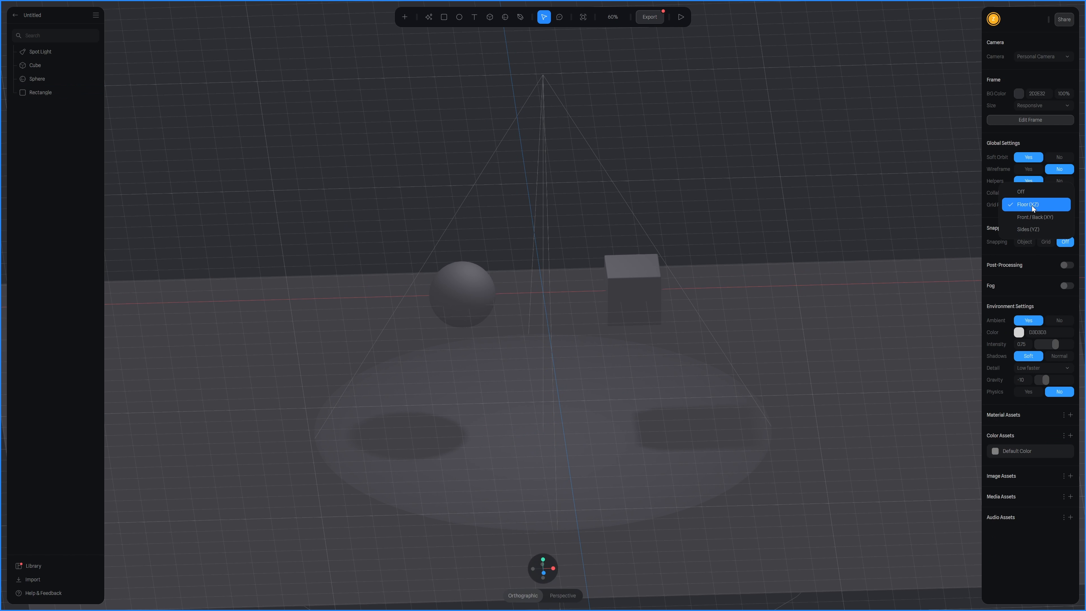
click(1021, 191)
ctrl+scroll(648, 289, down, 4)
alt+scroll(744, 361, up, 4)
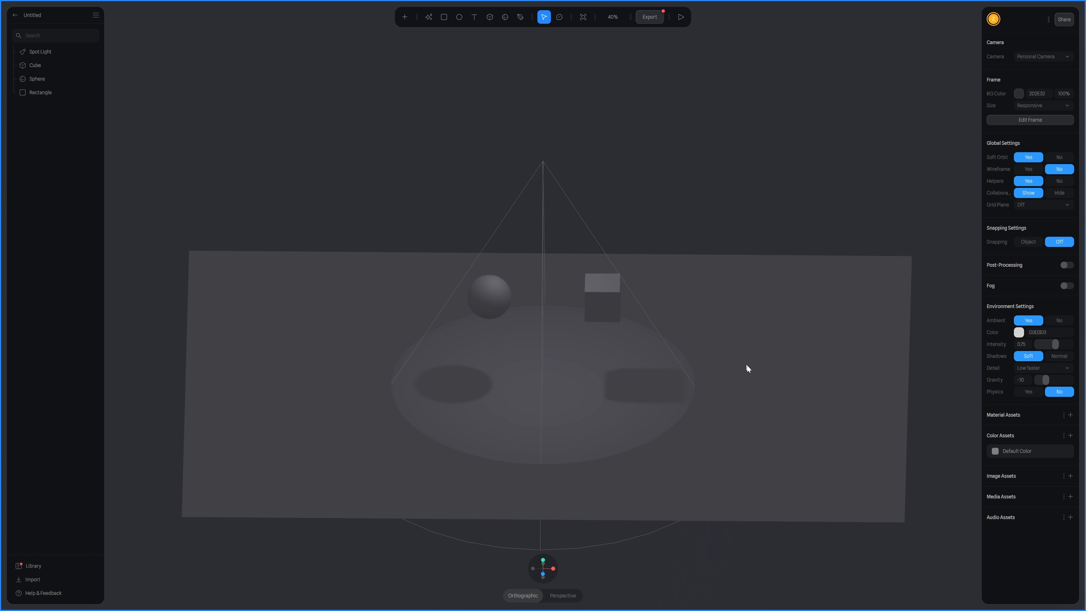
alt+scroll(745, 362, down, 4)
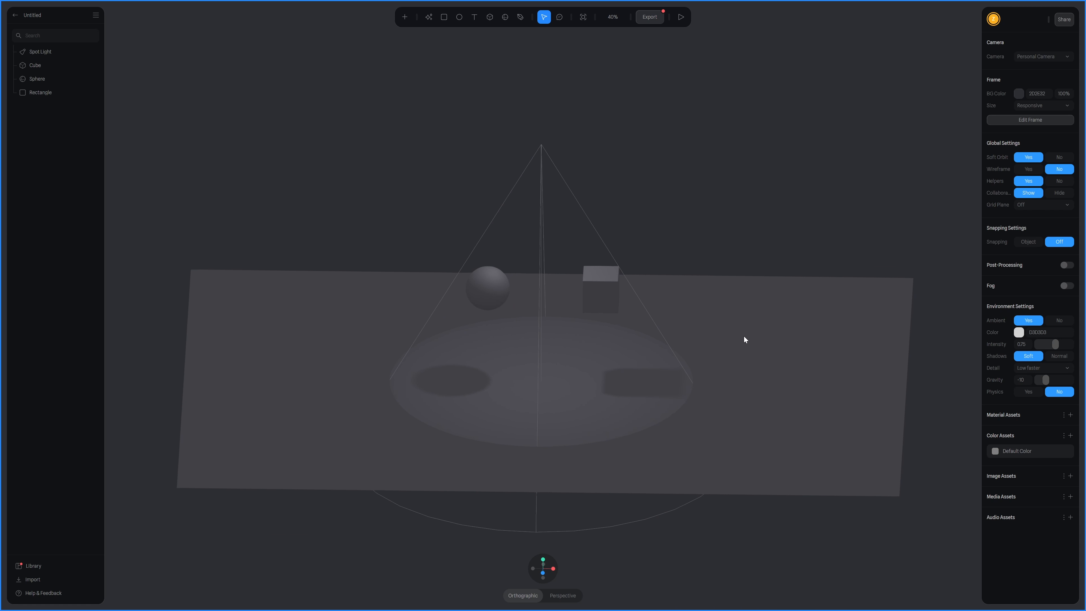
- Raise the spot light to about 1000 on Y above the sphere and cube
drag(511, 138, 611, 196)
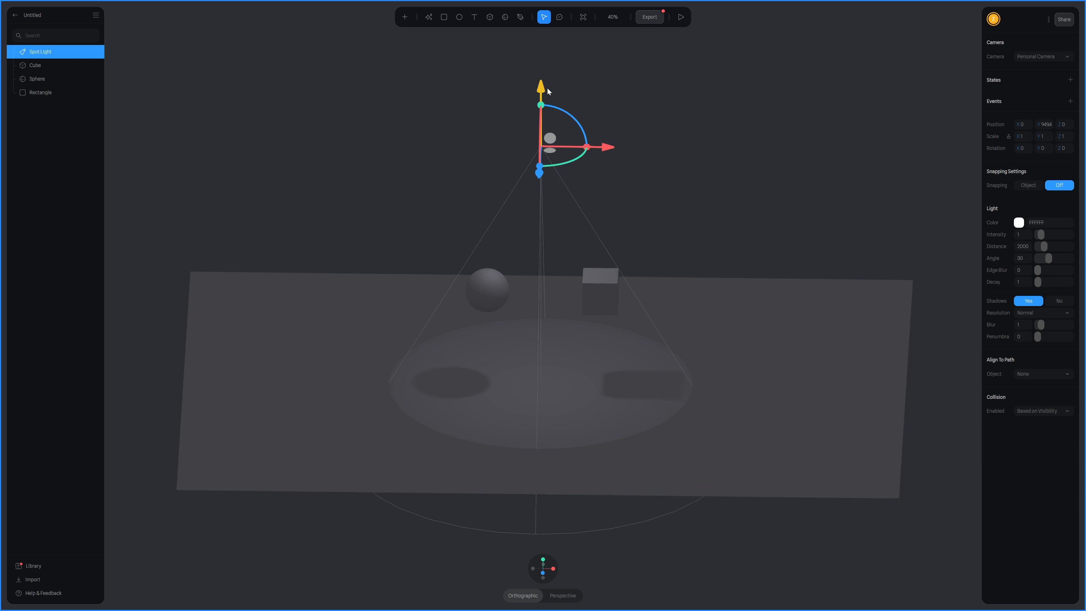
mouse_move(541, 86)
mouse_down()
mouse_move(542, 47)
mouse_move(556, 73)
mouse_up()
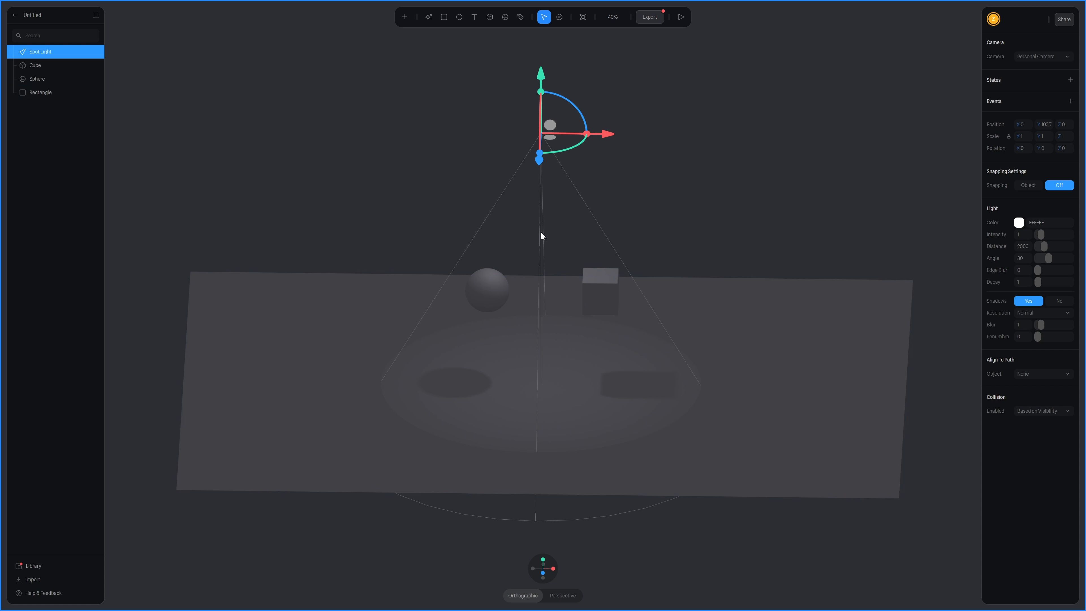
scroll(529, 202, down, 2)
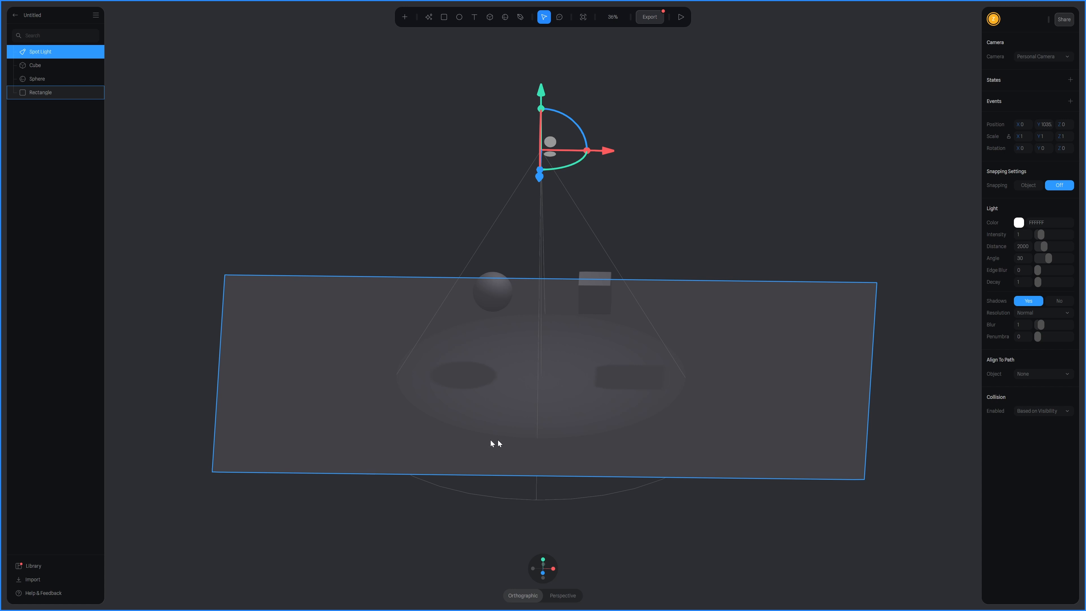
middle_drag(872, 294, 853, 287)
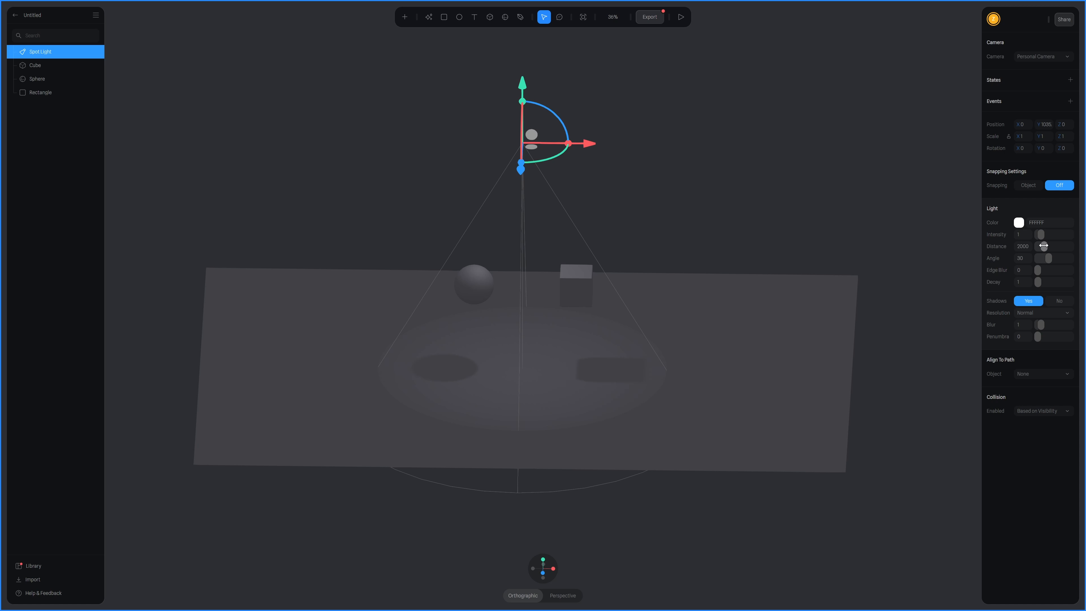
- Increase the spot light's distance and narrow its angle to 27
mouse_move(1045, 247)
mouse_down()
mouse_move(1057, 257)
mouse_move(1046, 263)
mouse_up()
drag(1058, 263, 1046, 266)
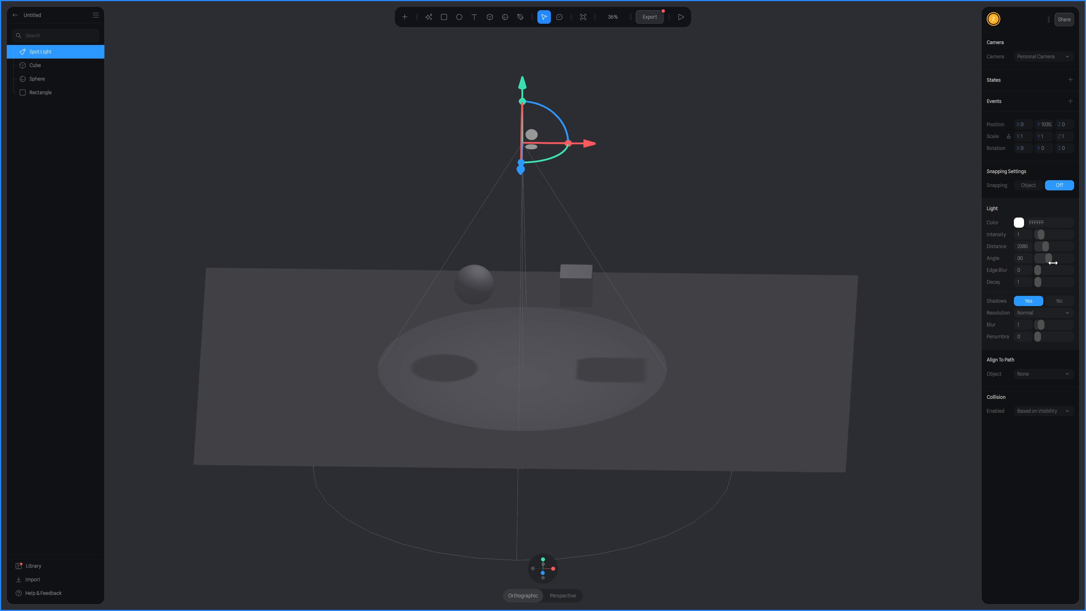
drag(1049, 259, 1048, 276)
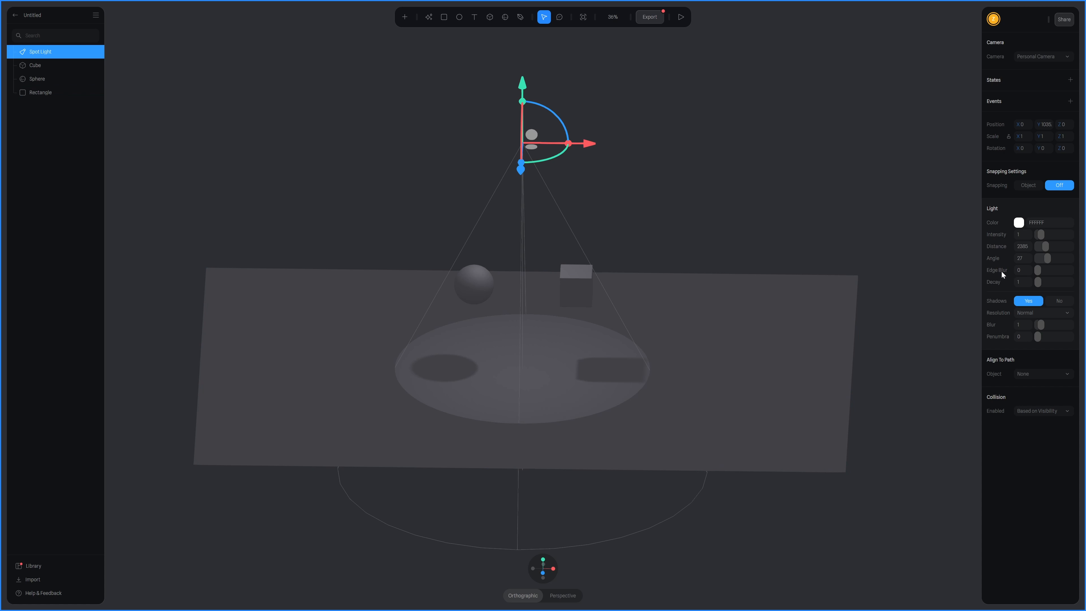
- Set the spot light's edge blur to about 0.5 and switch its shadows off and on again
drag(1038, 270, 1032, 295)
click(1059, 300)
click(1026, 301)
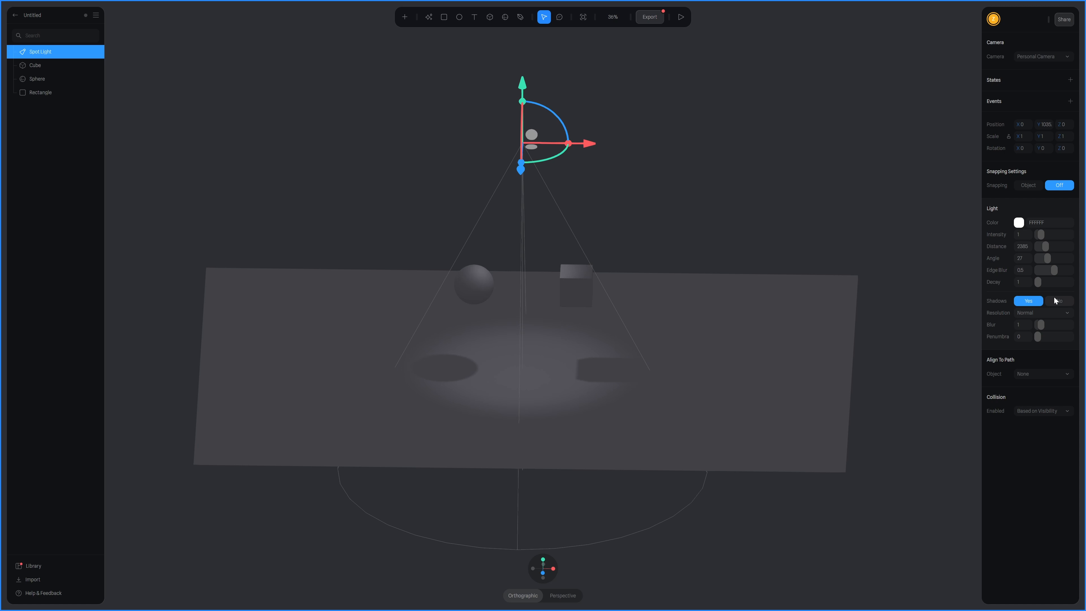
- Set the spot light's edge blur to 0 and inspect its light circle and the cast shadows from several angles
mouse_move(1030, 304)
mouse_down()
mouse_move(1053, 302)
mouse_move(1004, 308)
mouse_move(1051, 300)
mouse_move(1033, 302)
mouse_up()
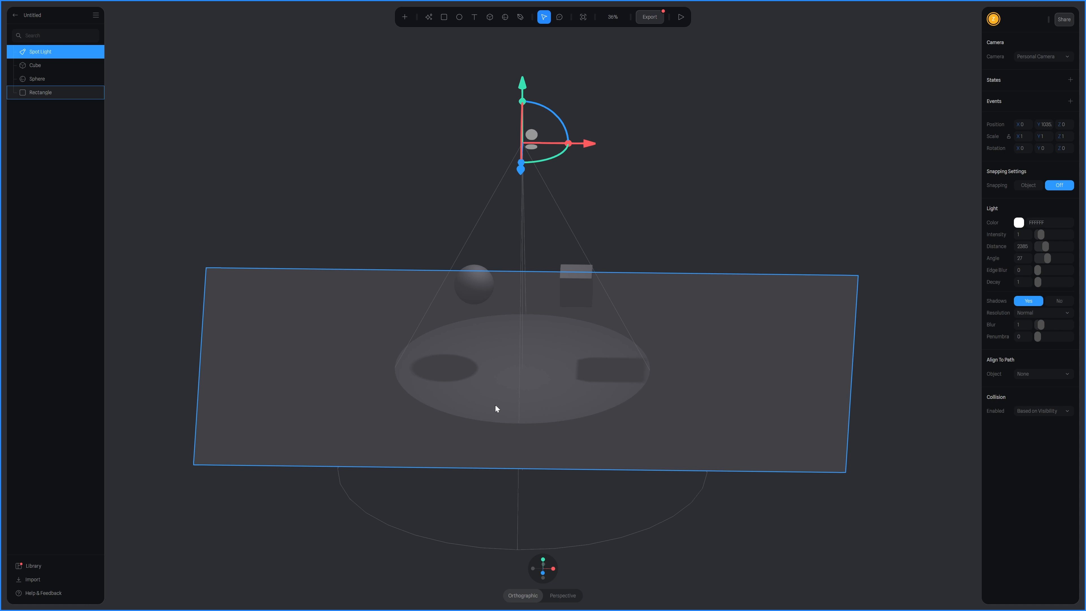
scroll(575, 409, up, 3)
alt+drag(584, 417, 590, 407)
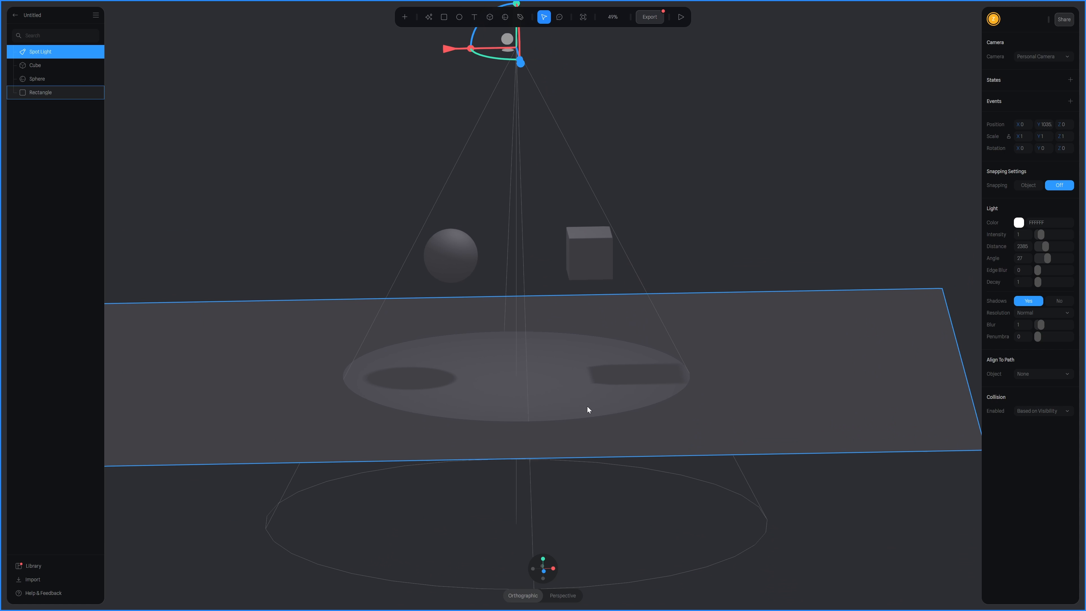
scroll(587, 407, down, 3)
middle_drag(601, 364, 606, 379)
alt+drag(790, 454, 783, 449)
scroll(637, 363, down, 2)
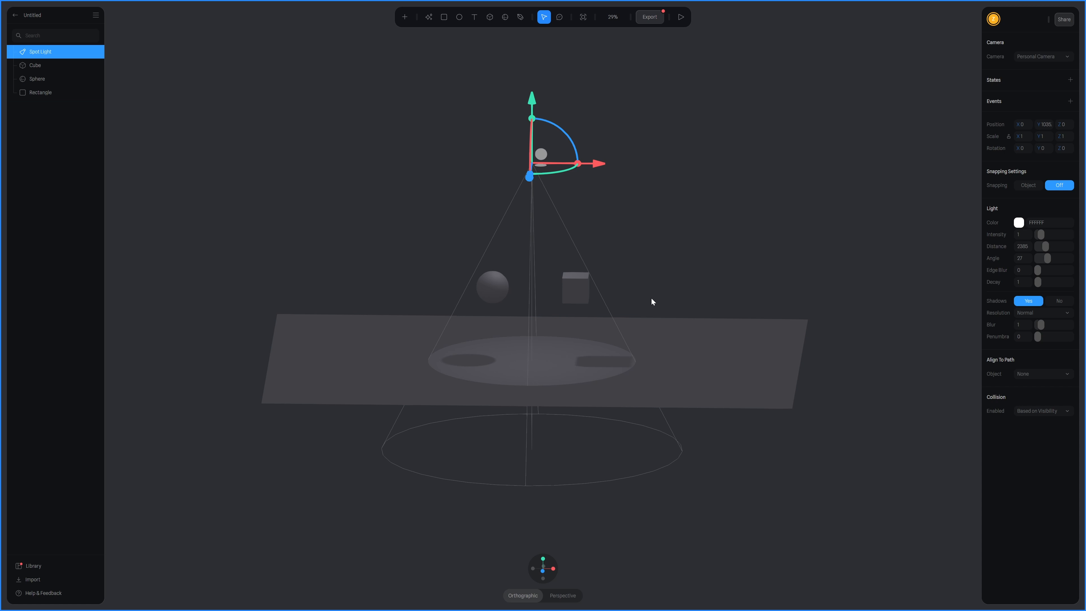
scroll(658, 298, up, 1)
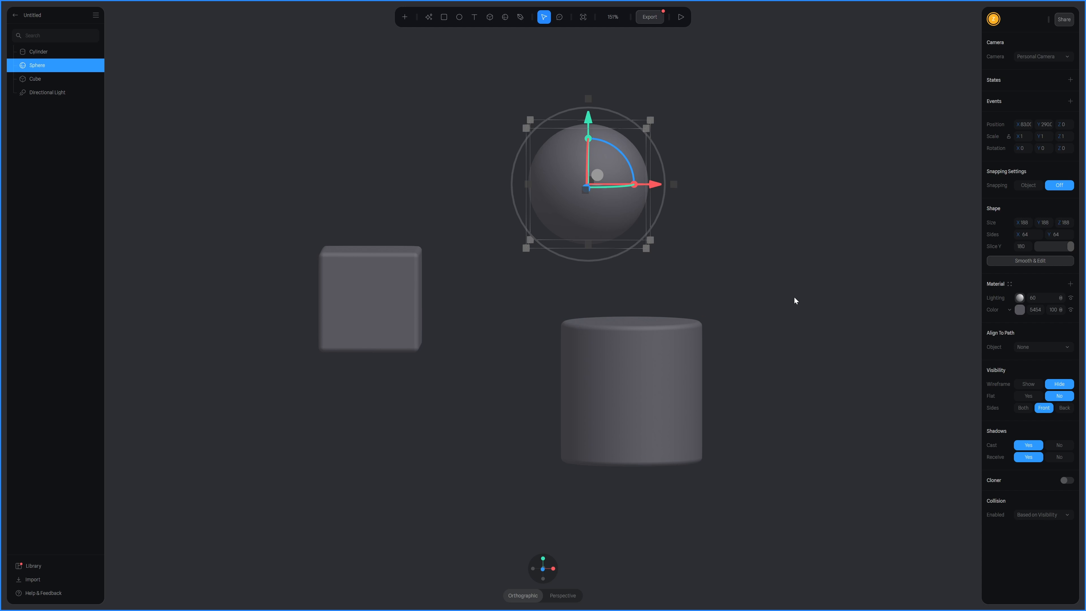
- Switch the cylinder's material lighting type to Physical and examine the highlight along its upper rim
click(827, 300)
scroll(826, 327, up, 2)
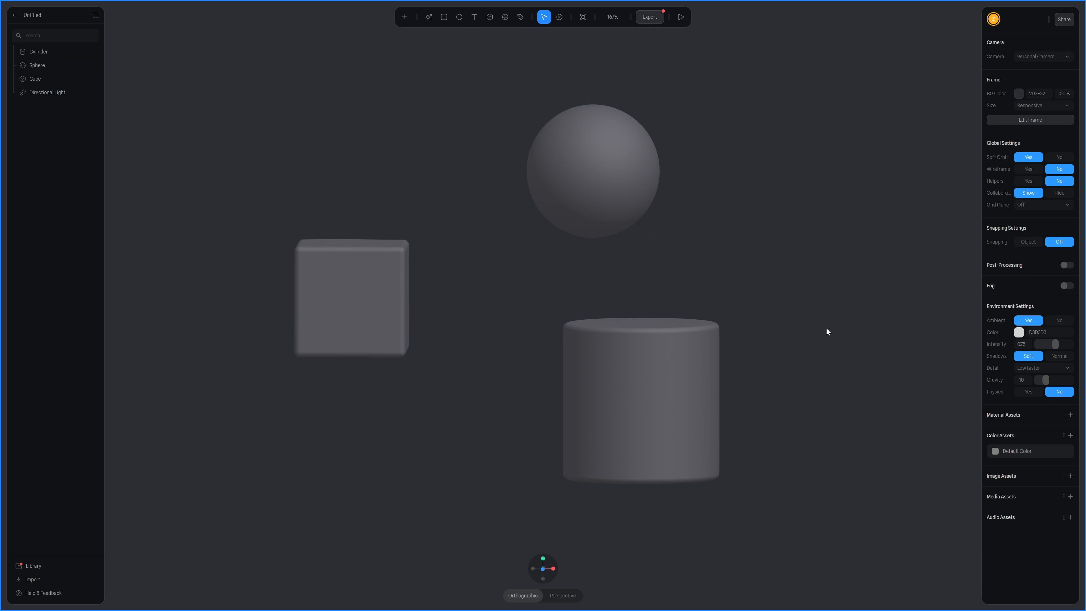
middle_drag(808, 291, 825, 322)
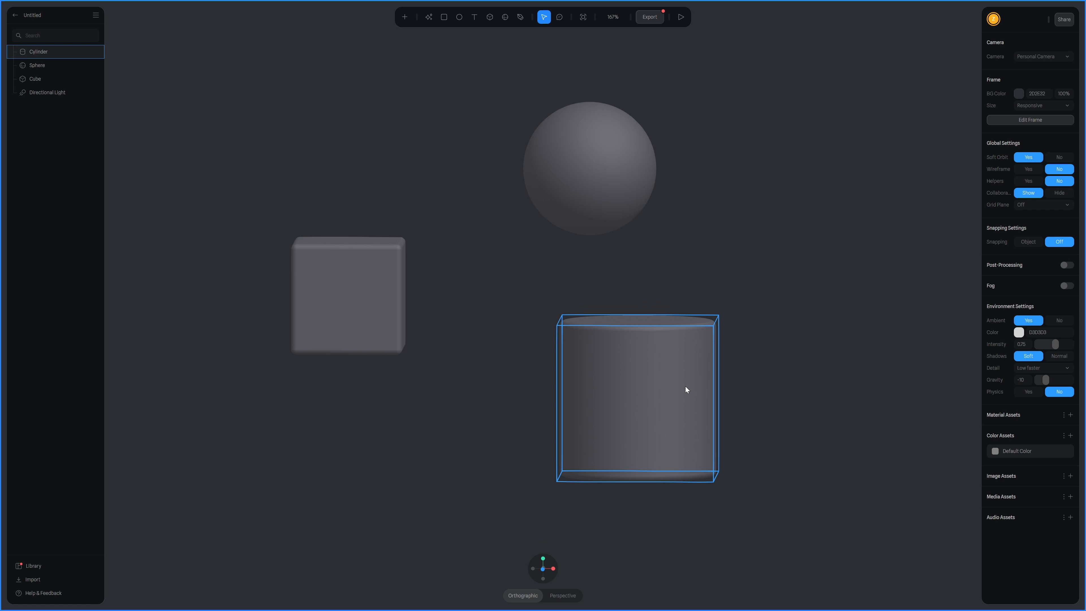
scroll(699, 380, up, 3)
click(626, 325)
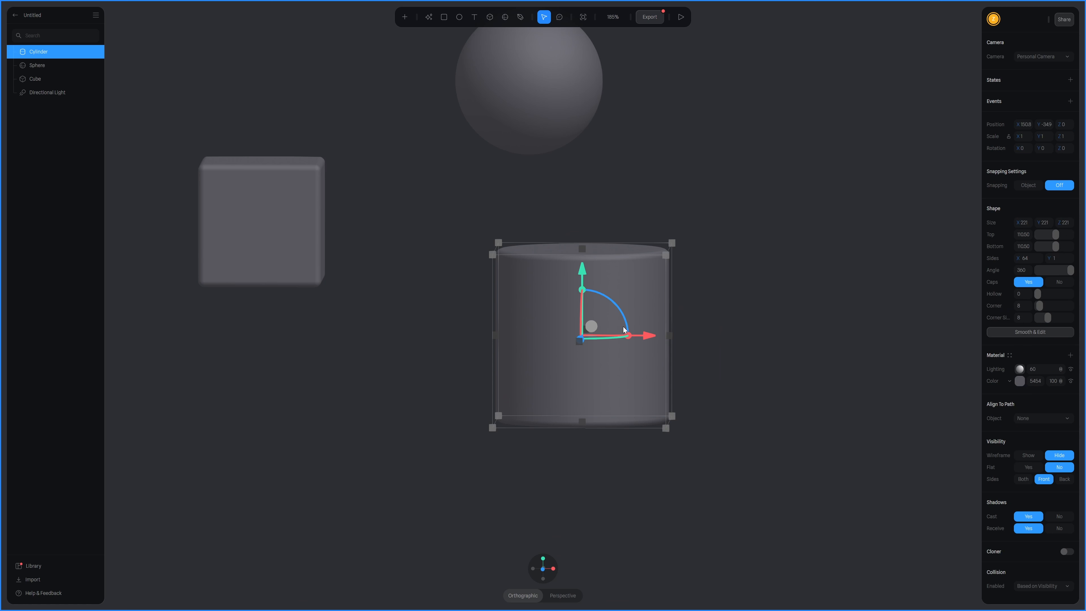
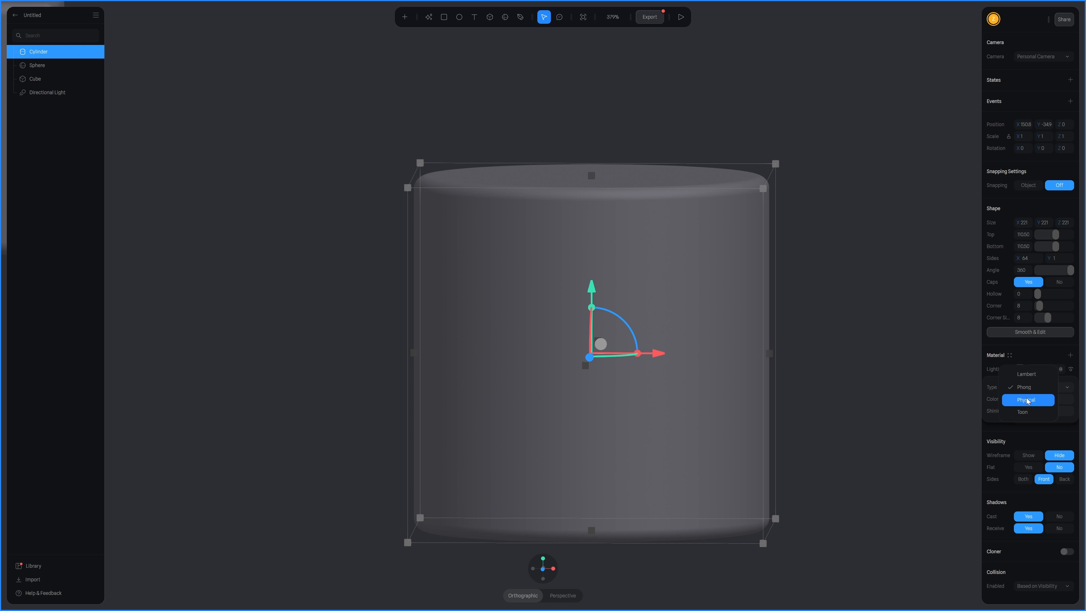
click(1027, 400)
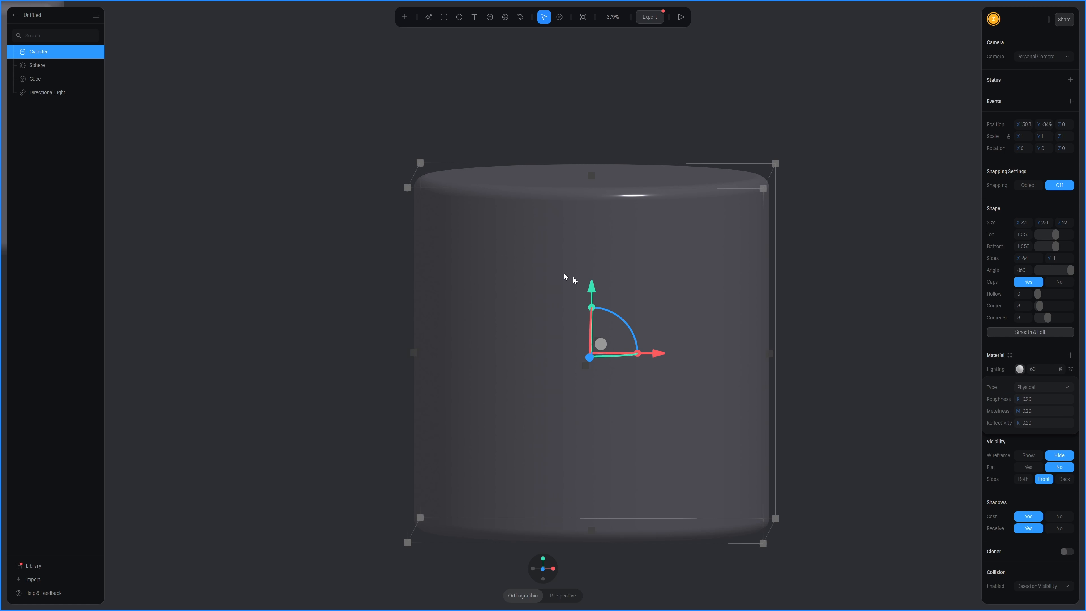
scroll(634, 237, up, 2)
alt+drag(634, 240, 688, 270)
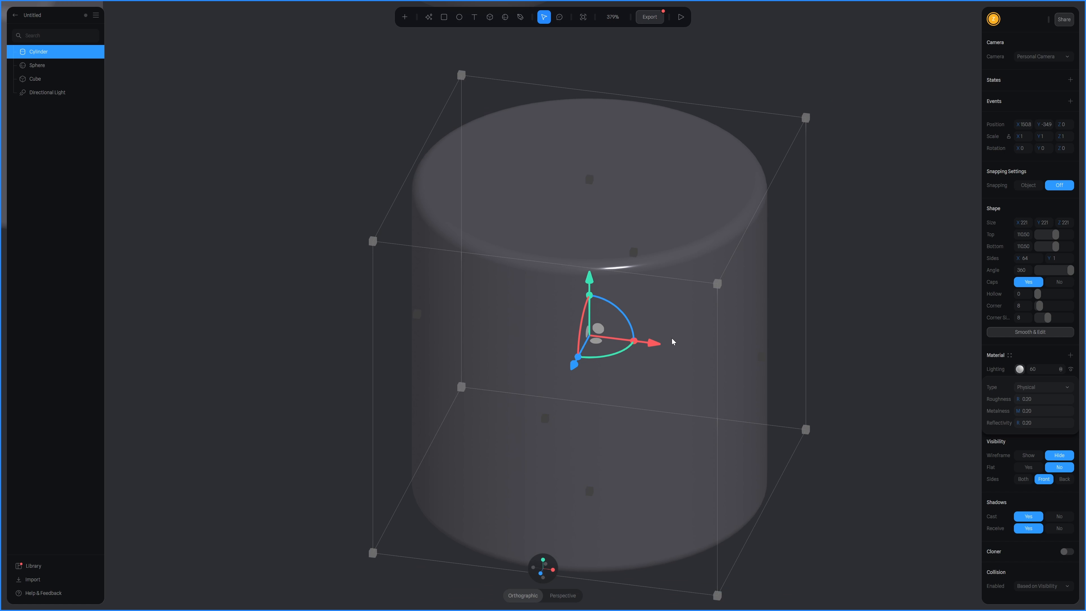
scroll(729, 276, down, 3)
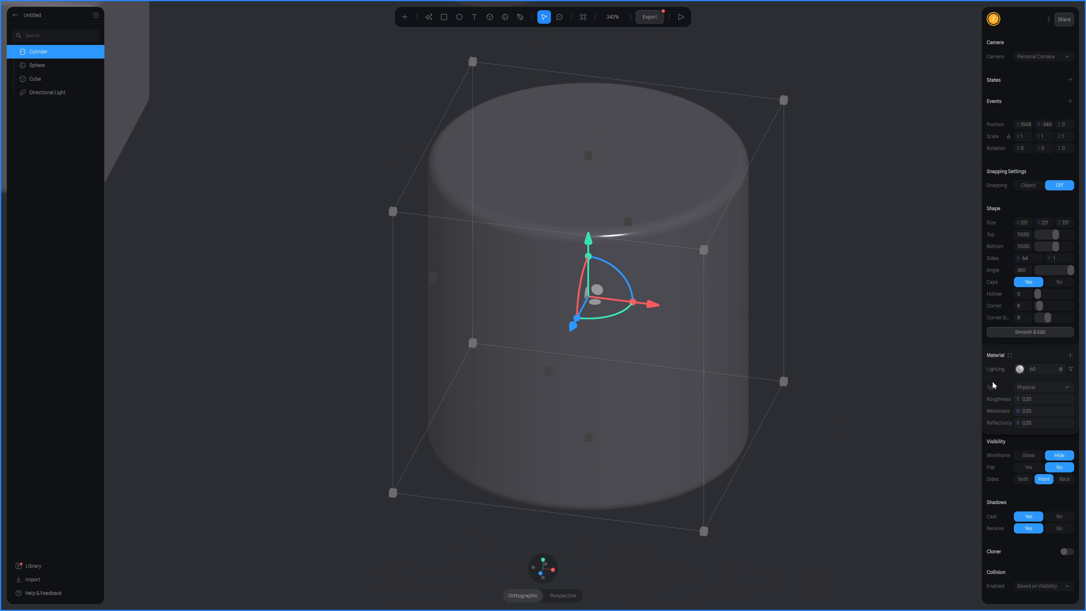
- Change the cylinder's material lighting type to Toon and check the stepped shading on its side
click(1020, 369)
click(1019, 369)
click(1028, 389)
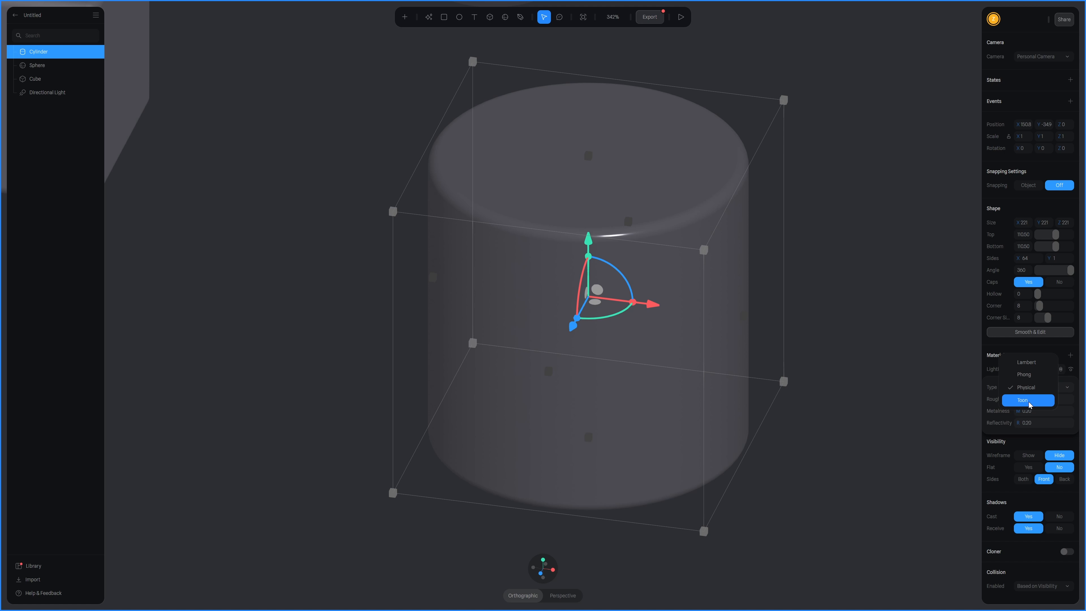
click(1029, 402)
scroll(665, 373, down, 2)
mouse_move(652, 375)
alt+mouse_down()
mouse_move(675, 319)
mouse_move(710, 341)
mouse_move(653, 362)
mouse_move(537, 361)
mouse_move(533, 397)
mouse_move(467, 343)
mouse_move(461, 289)
mouse_move(546, 376)
mouse_move(615, 387)
mouse_move(611, 397)
mouse_move(626, 380)
mouse_move(616, 372)
mouse_move(618, 403)
mouse_move(574, 382)
mouse_move(623, 376)
mouse_move(629, 364)
mouse_move(619, 363)
mouse_move(642, 358)
alt+mouse_up()
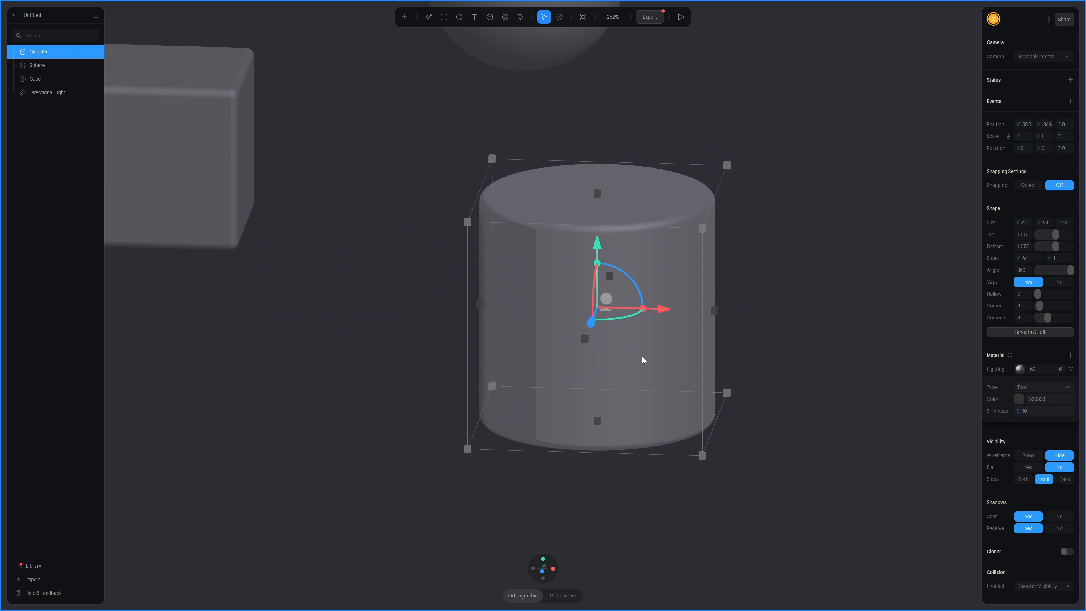
- Set the scene's background color to a lighter slate blue, RGB 56, 64, 72
click(885, 156)
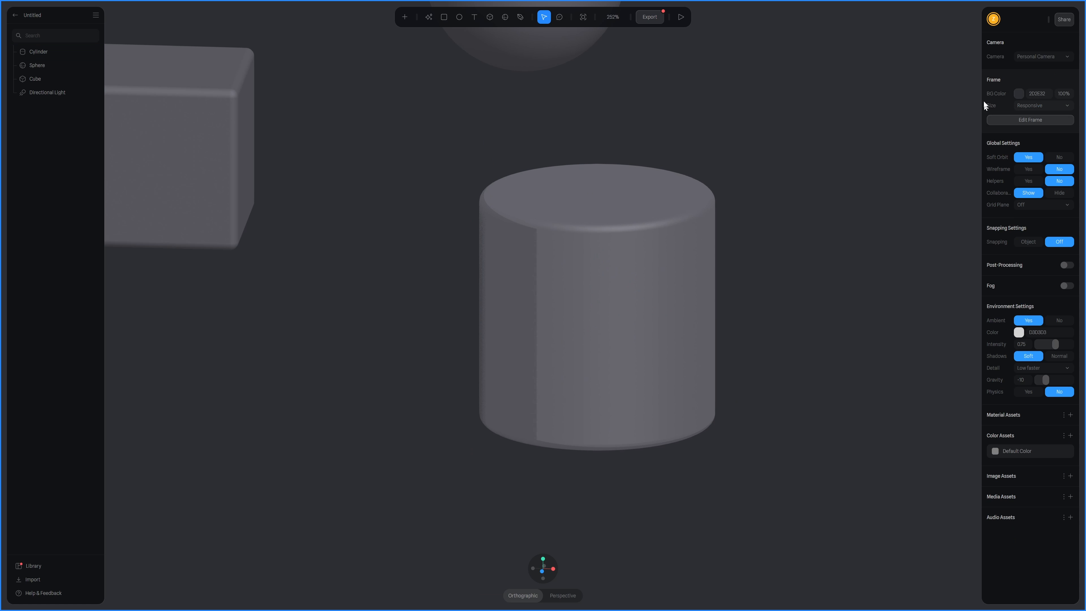
click(1019, 93)
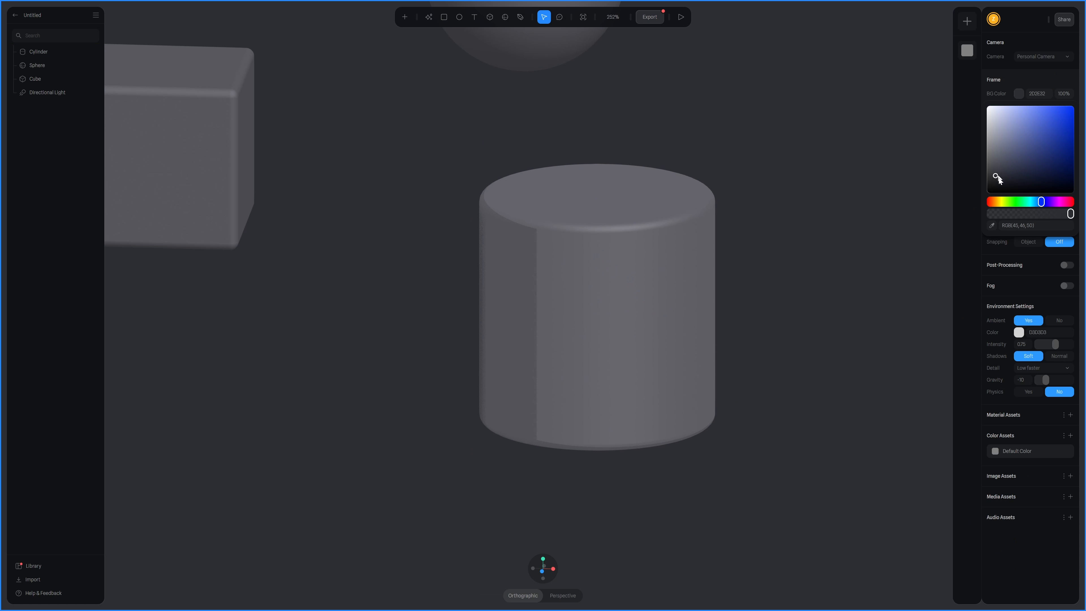
drag(1042, 201, 1007, 168)
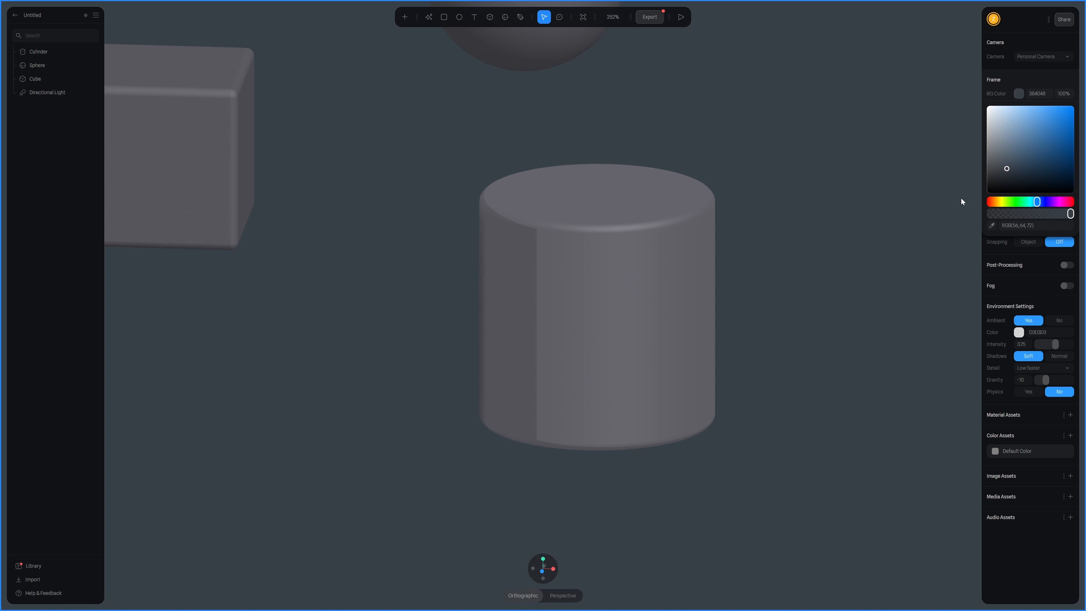
click(807, 248)
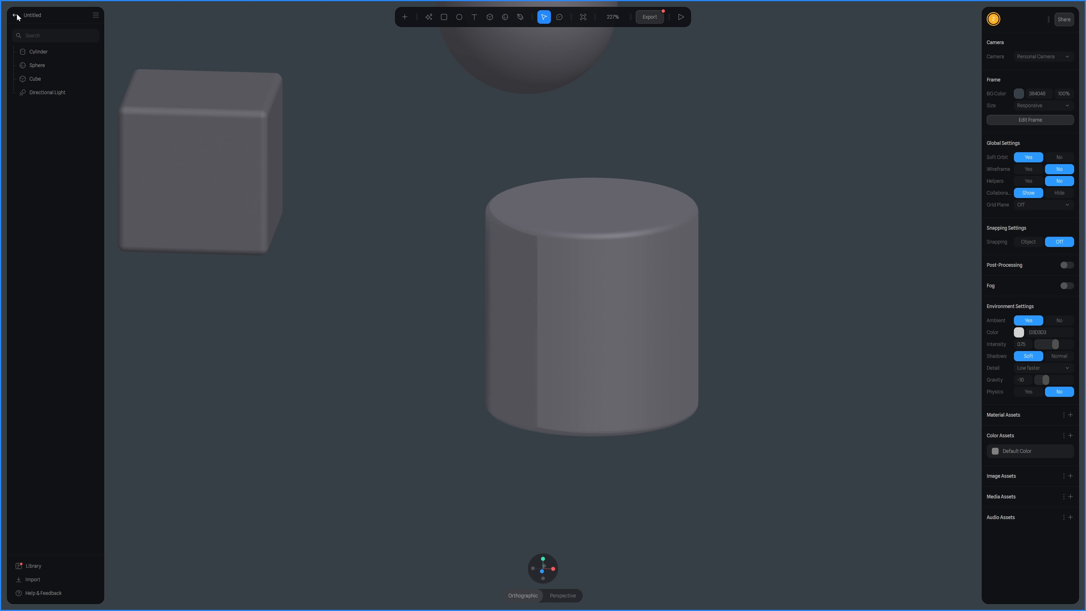
- Leave the file and browse the example scenes in the Library, from 3D icons down to the cloner scenes
click(15, 16)
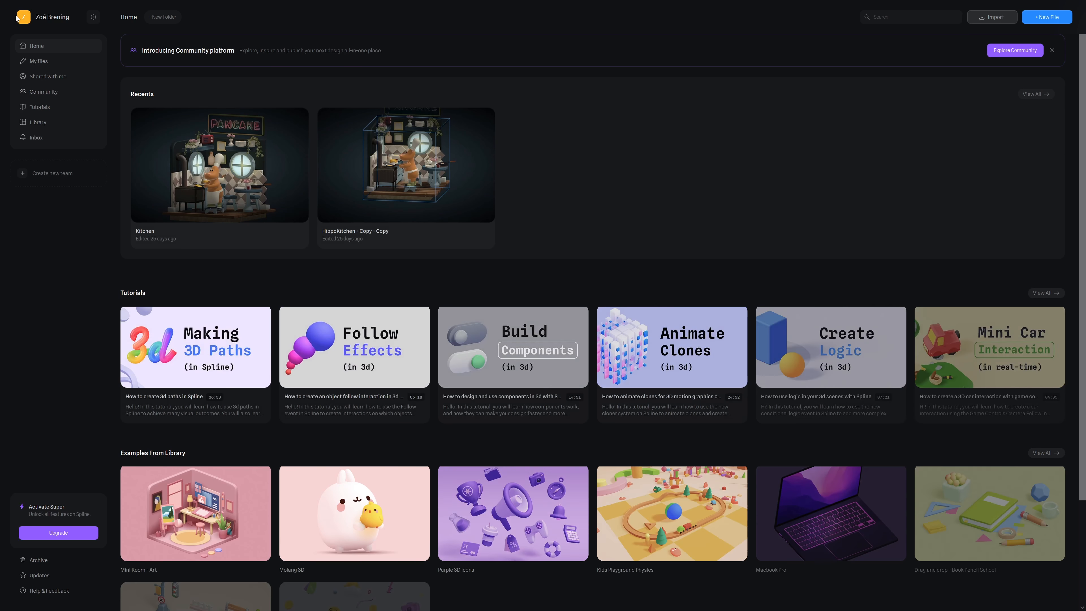
click(38, 123)
scroll(443, 335, down, 2)
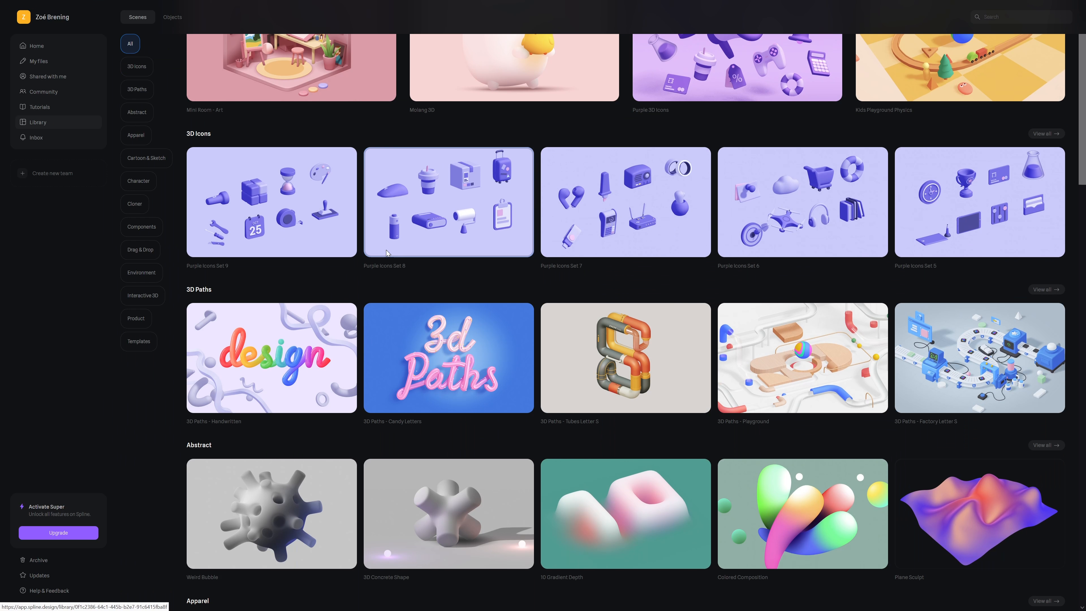
scroll(413, 258, down, 15)
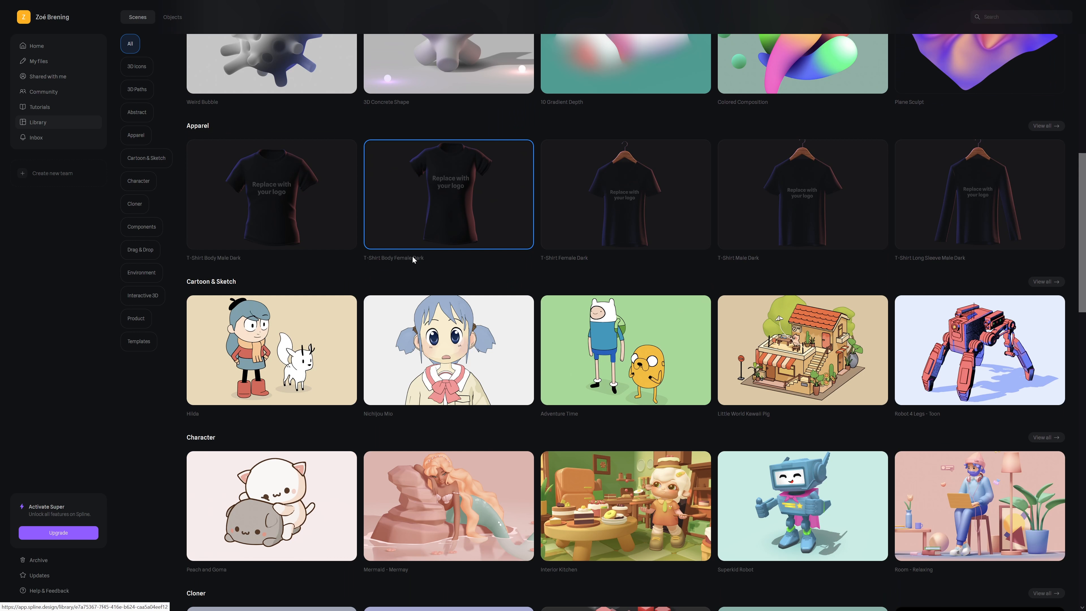
scroll(412, 257, down, 2)
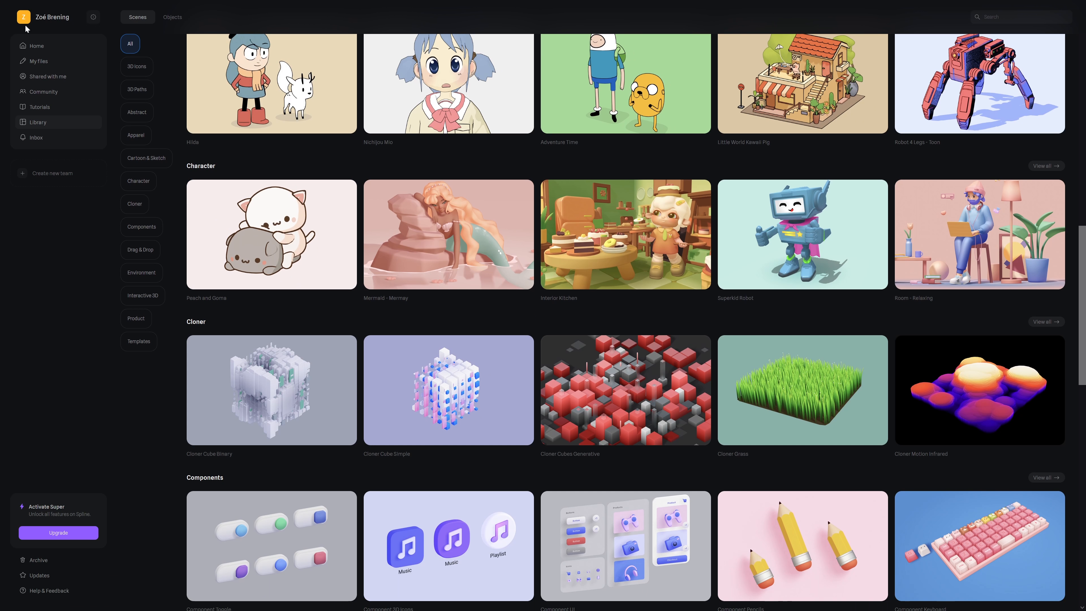
- Reopen the Untitled scene from My Files
click(38, 60)
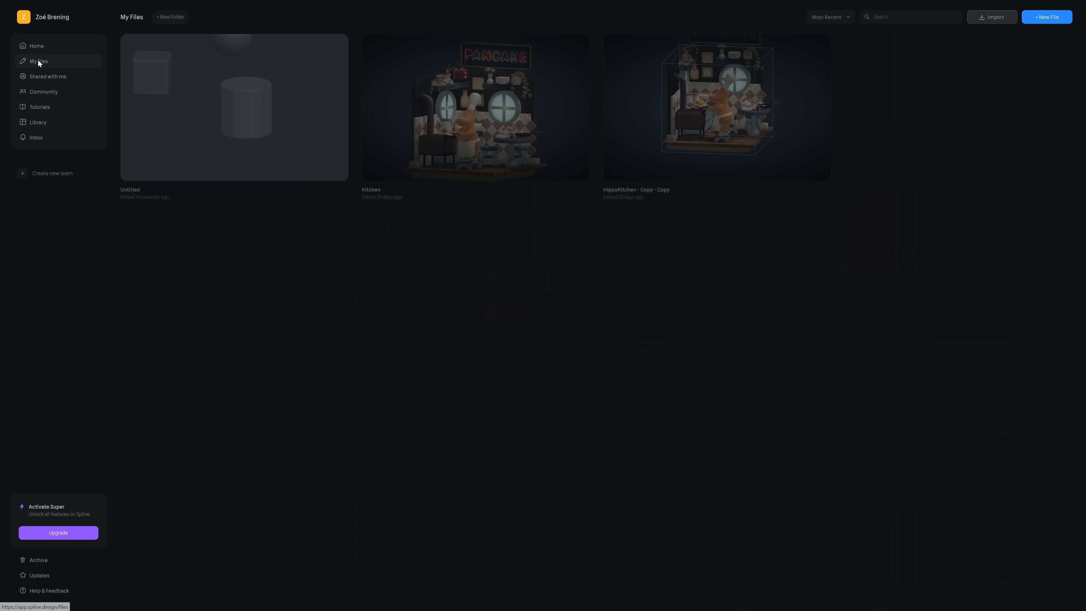
click(265, 107)
double_click(264, 107)
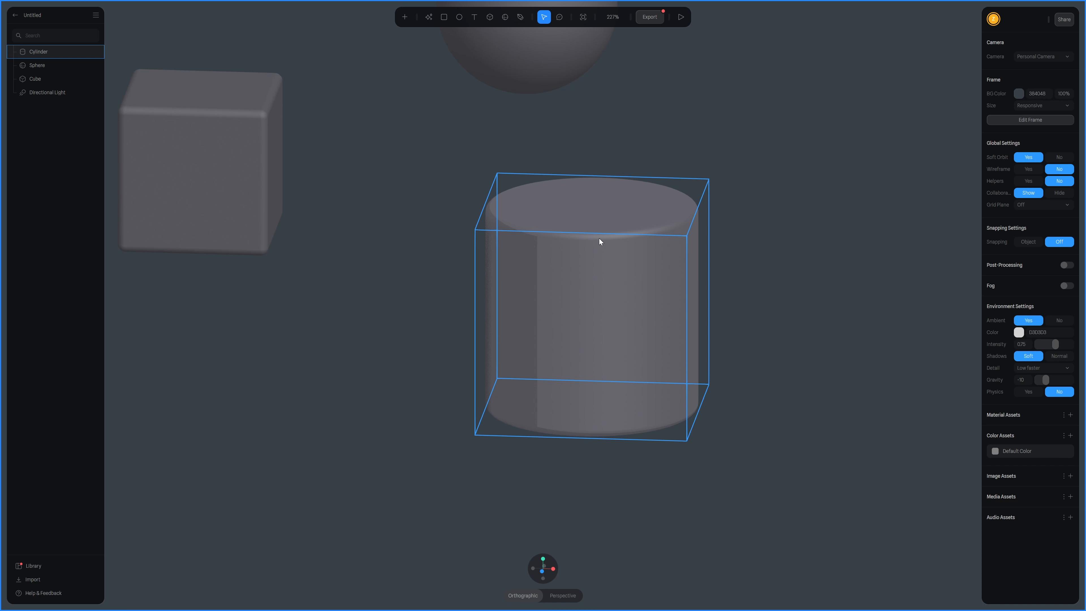
- Recolor the cylinder's material color layer to a medium muted blue at full opacity
middle_drag(608, 307, 659, 330)
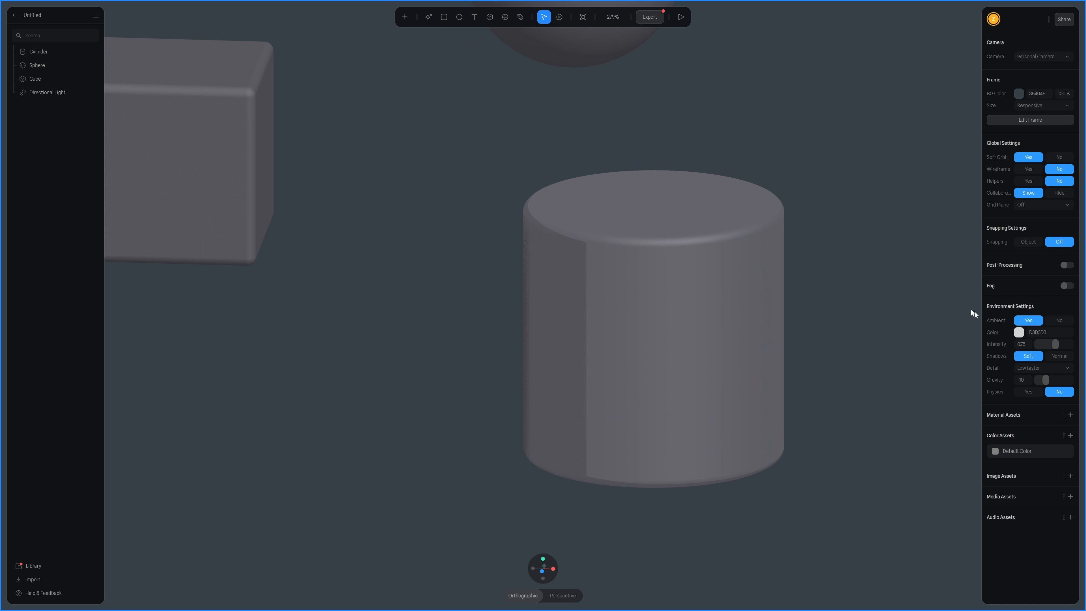
click(689, 298)
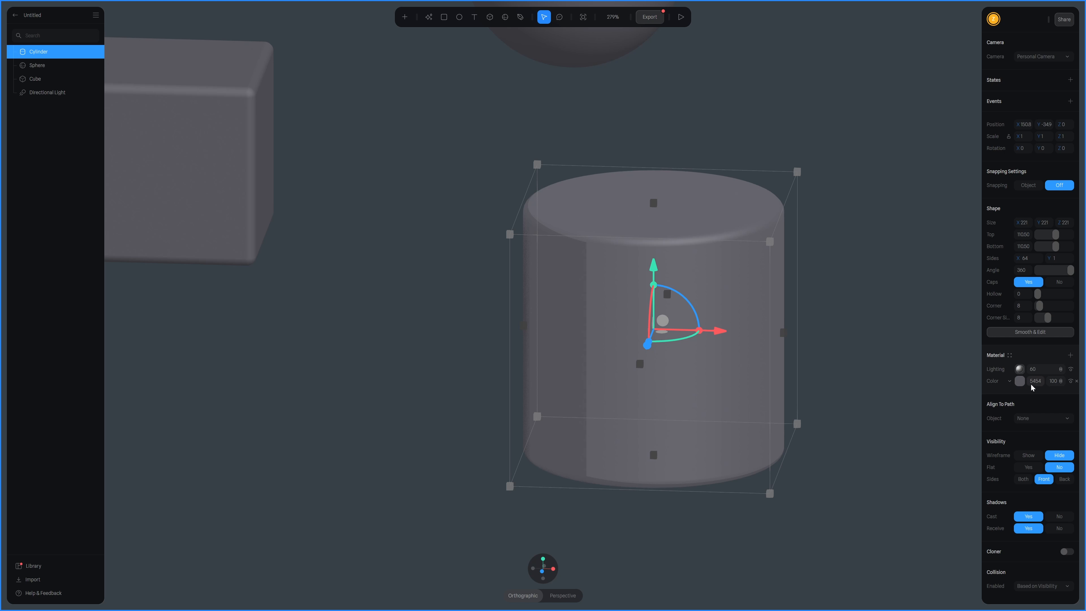
click(1019, 382)
click(1031, 436)
mouse_move(1032, 438)
mouse_down()
mouse_move(1004, 447)
mouse_move(1006, 406)
mouse_move(999, 446)
mouse_up()
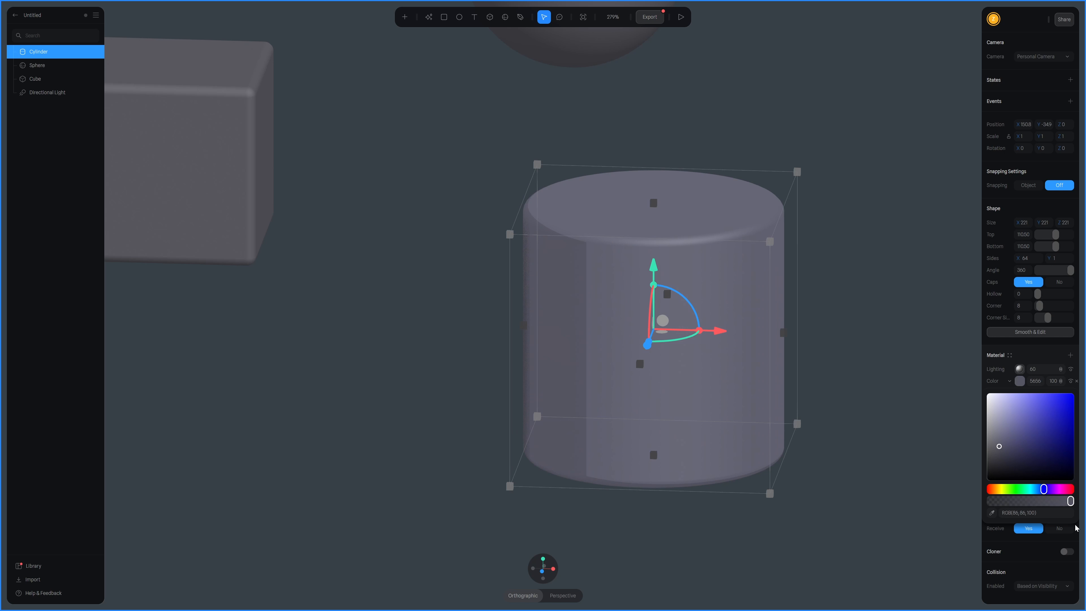
drag(1030, 497, 1080, 506)
mouse_move(999, 446)
mouse_down()
mouse_move(1023, 445)
mouse_move(1009, 434)
mouse_up()
drag(1033, 488, 1034, 489)
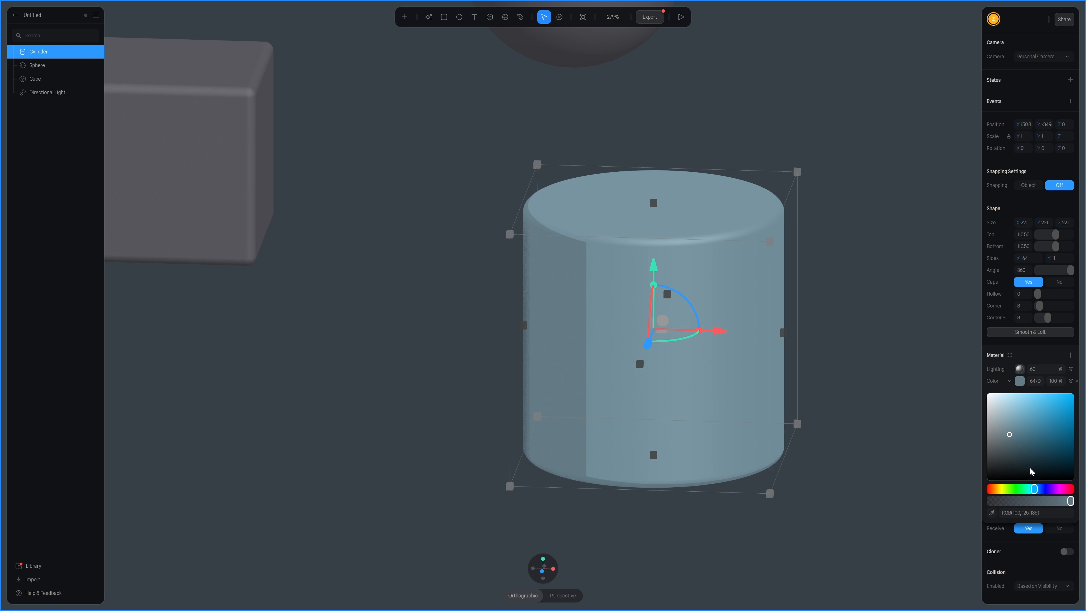
drag(1009, 433, 1025, 431)
click(1041, 354)
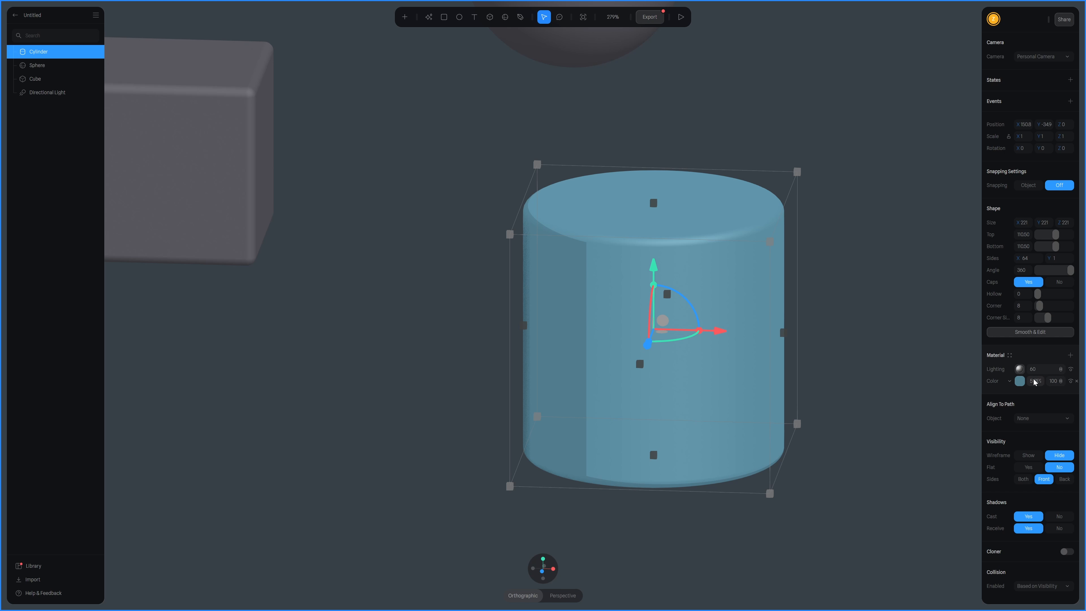
- Review the available material layer types and add an Outline layer above the cylinder's lighting layer
click(1009, 381)
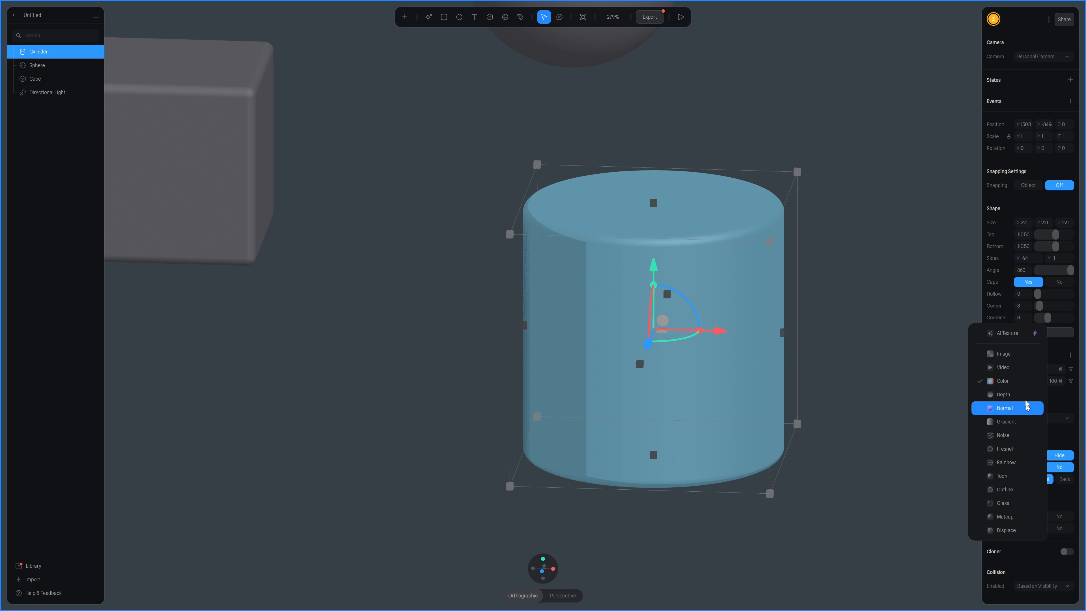
click(1052, 355)
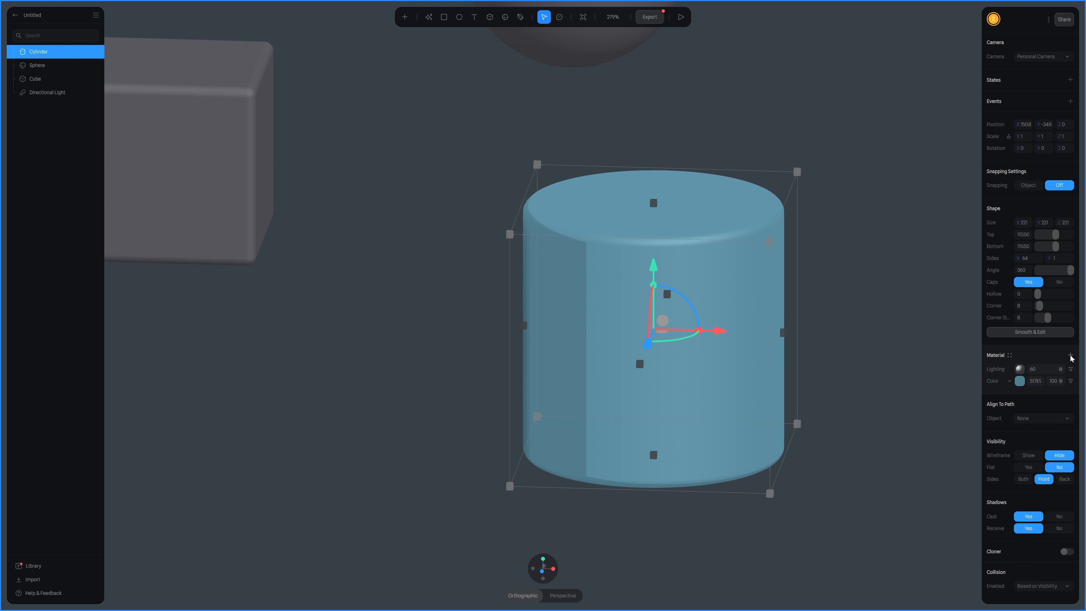
click(1070, 355)
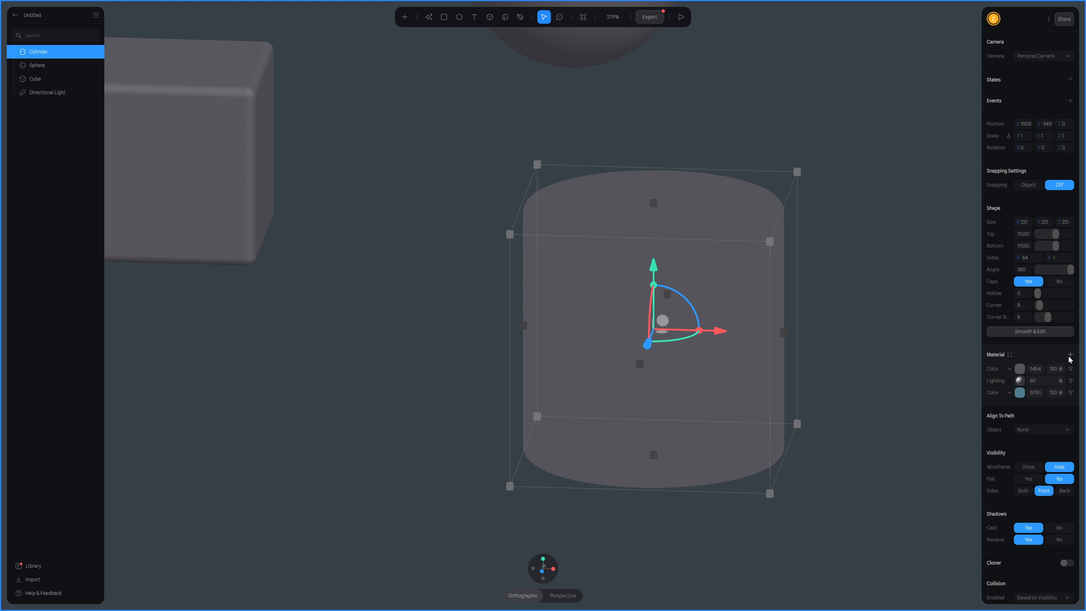
click(1010, 370)
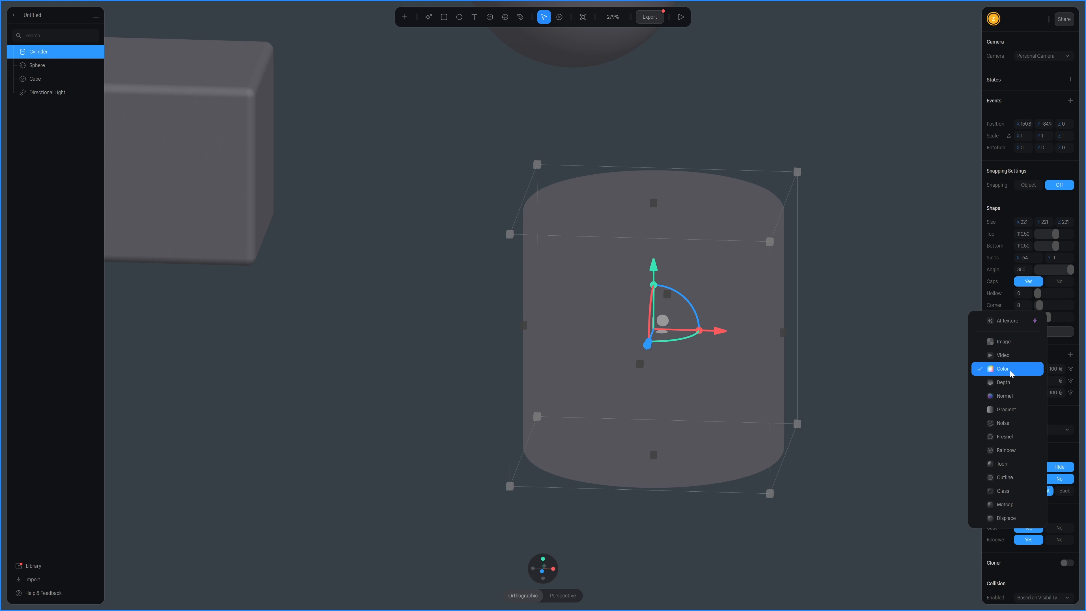
click(1005, 478)
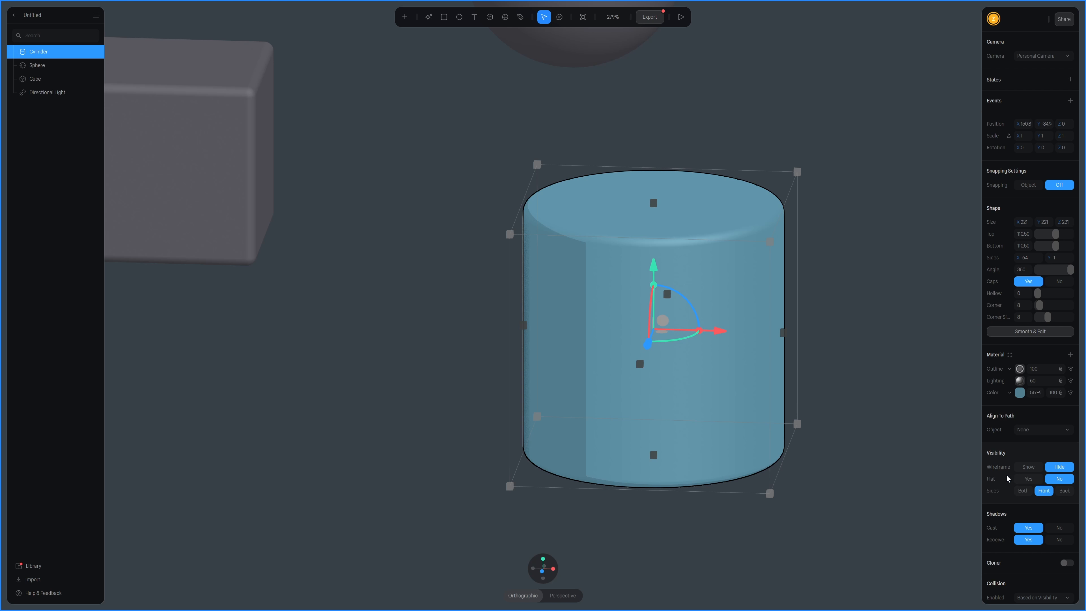
- Recolor the cylinder's outline from its Outline layer settings to a very dark reddish brown
click(1019, 369)
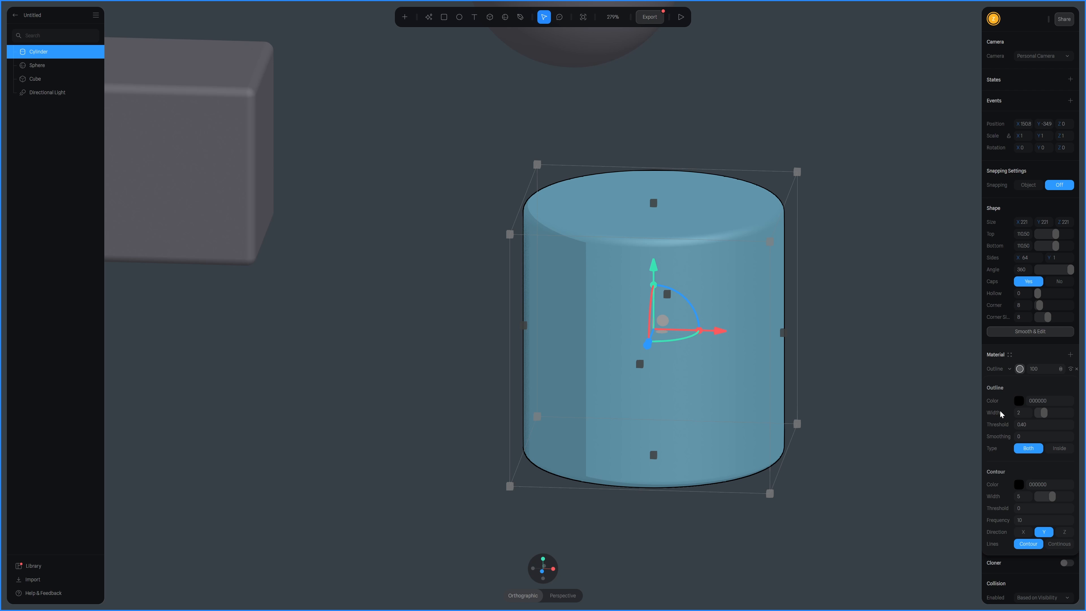
click(1019, 400)
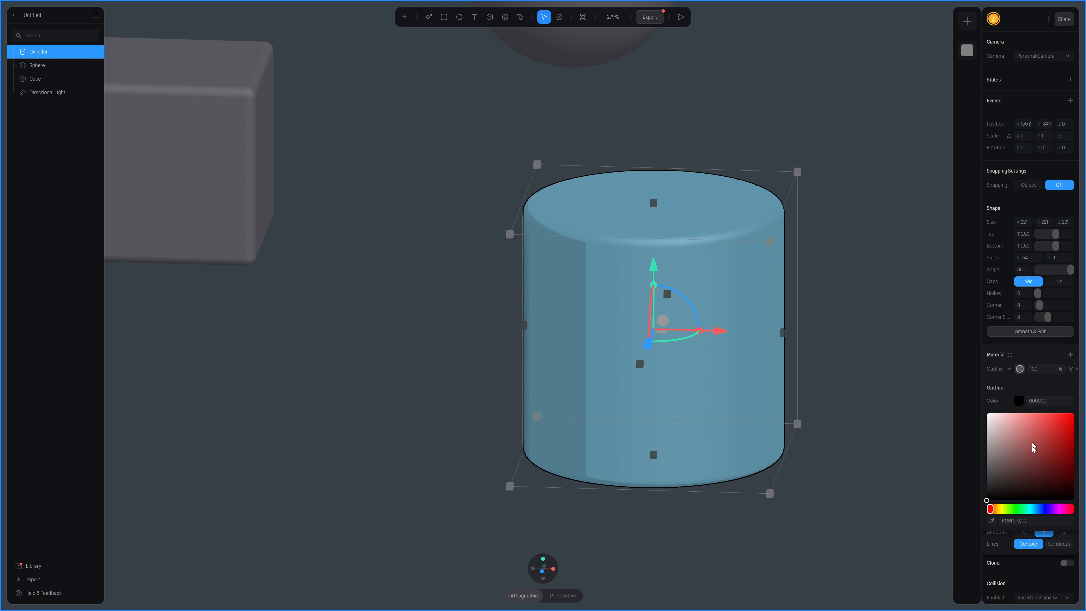
click(1025, 480)
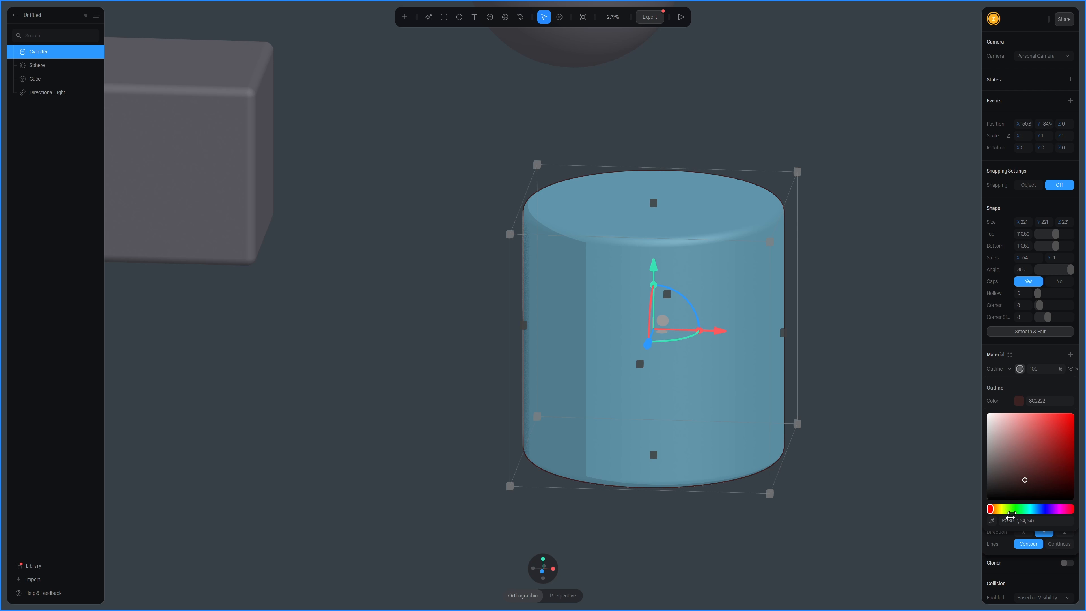
drag(992, 509, 1051, 480)
click(1051, 485)
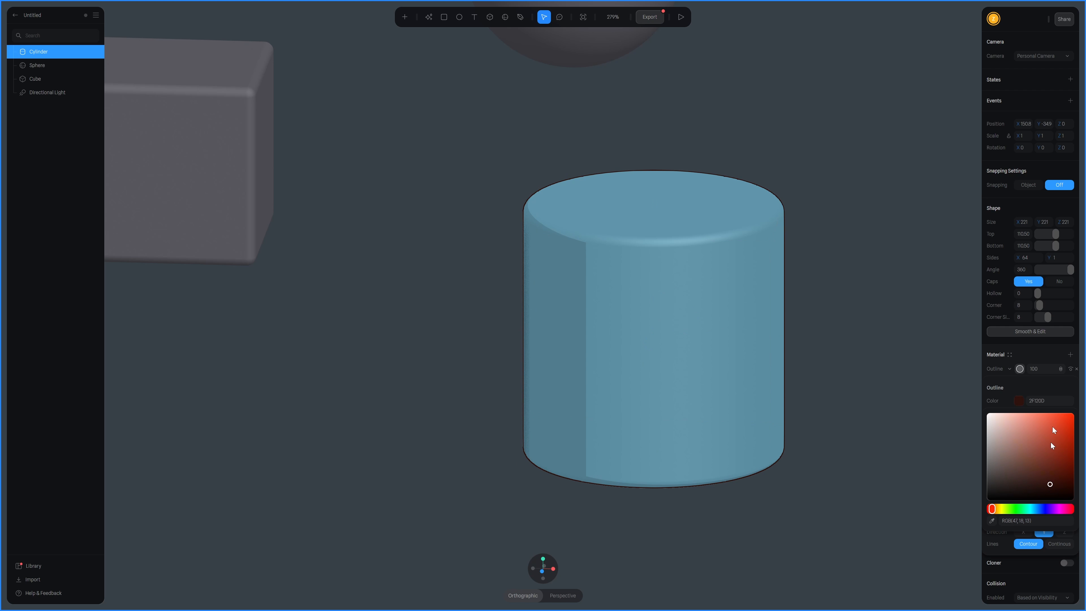
click(1045, 385)
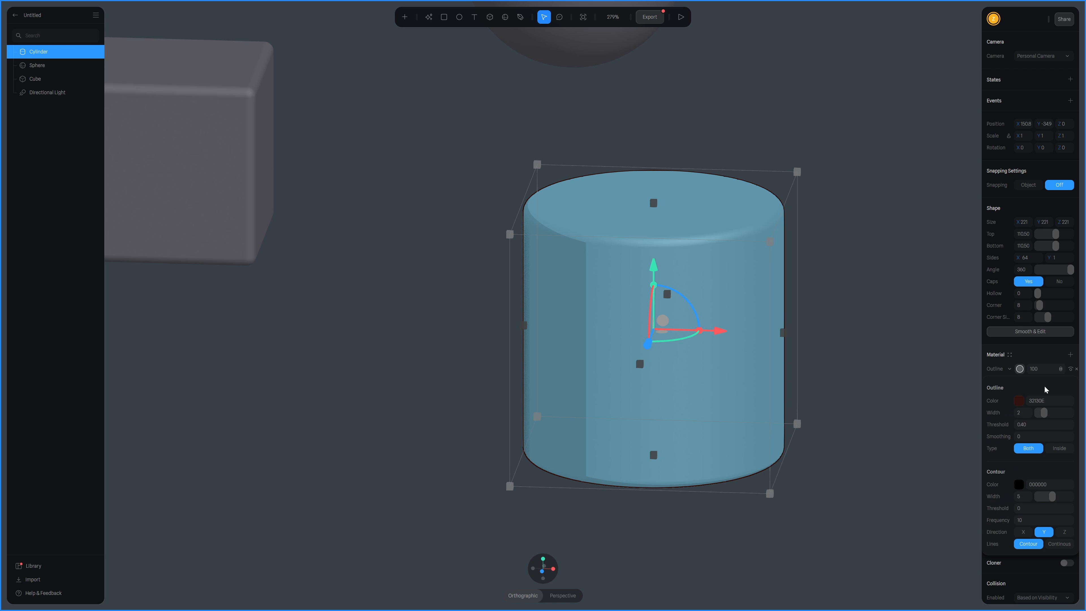
- Thicken the cylinder's outline to a width of about 8.4
drag(1044, 412, 1065, 412)
scroll(840, 377, down, 4)
scroll(840, 377, up, 4)
middle_drag(843, 384, 838, 403)
right_drag(834, 416, 831, 404)
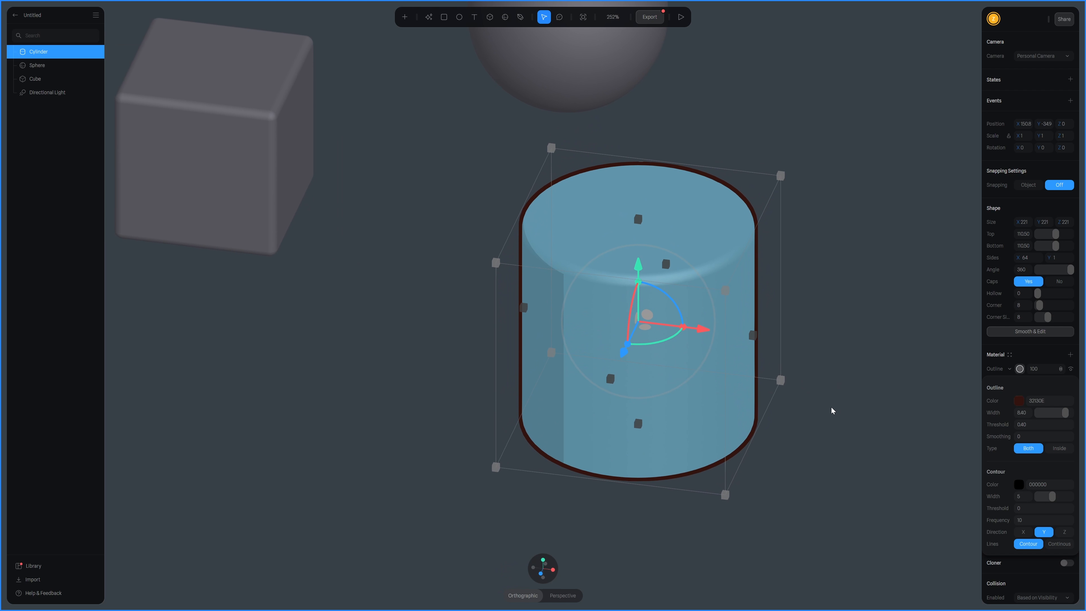
scroll(831, 407, down, 2)
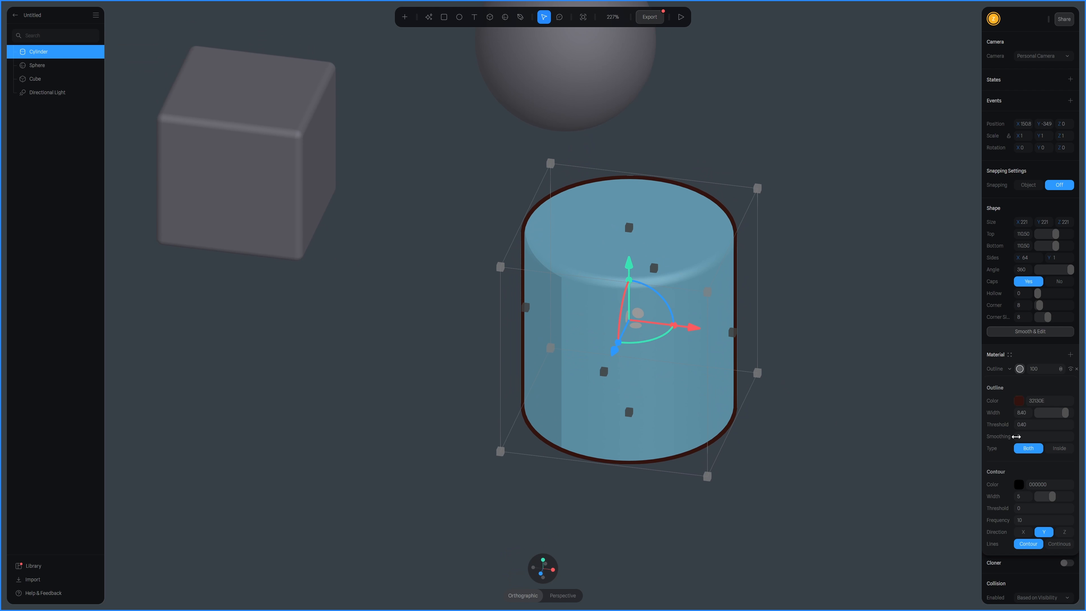
- Try the Inside type on the cylinder's outline and switch it back to Both
click(1060, 449)
alt+drag(856, 383, 837, 367)
click(1028, 448)
- Examine the cylinder's thick outline from several viewing angles and zoom levels
scroll(836, 367, down, 8)
scroll(736, 394, up, 4)
scroll(737, 394, down, 4)
scroll(736, 396, up, 1)
scroll(736, 395, up, 4)
scroll(737, 394, down, 4)
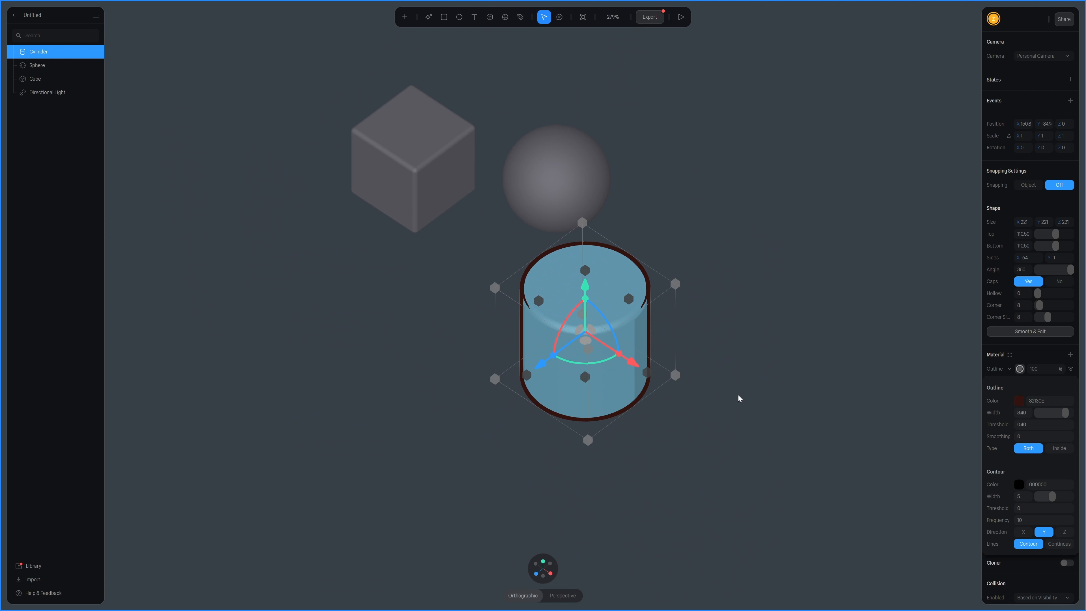
scroll(739, 395, up, 4)
scroll(739, 395, up, 2)
alt+drag(807, 441, 825, 423)
scroll(813, 466, down, 2)
middle_drag(813, 465, 838, 444)
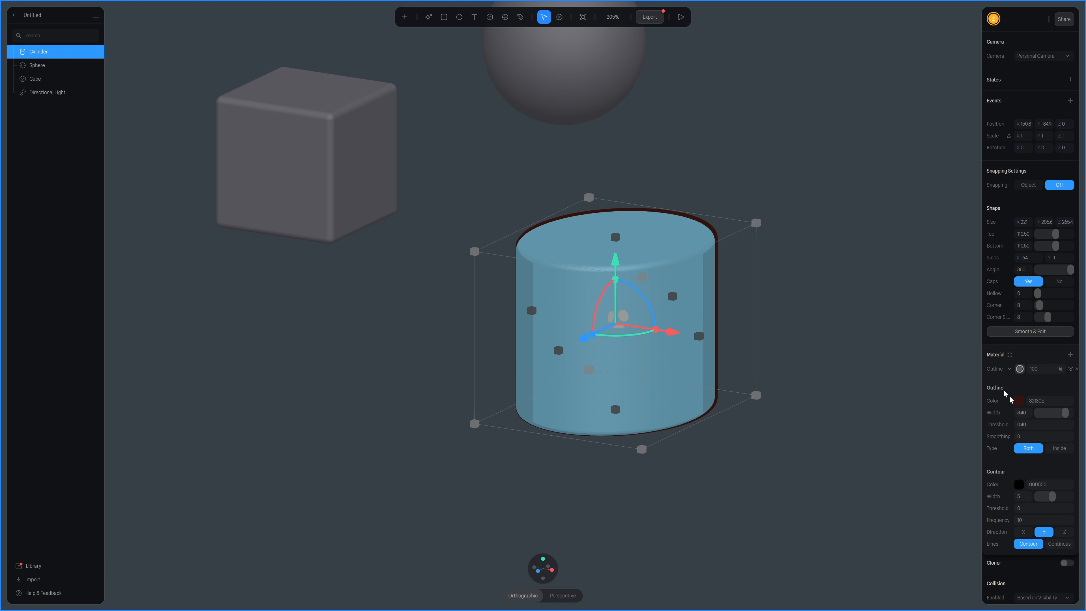
- Close the outline settings, try the Outline layer below the Color layer, and return it above the Lighting layer
click(1041, 360)
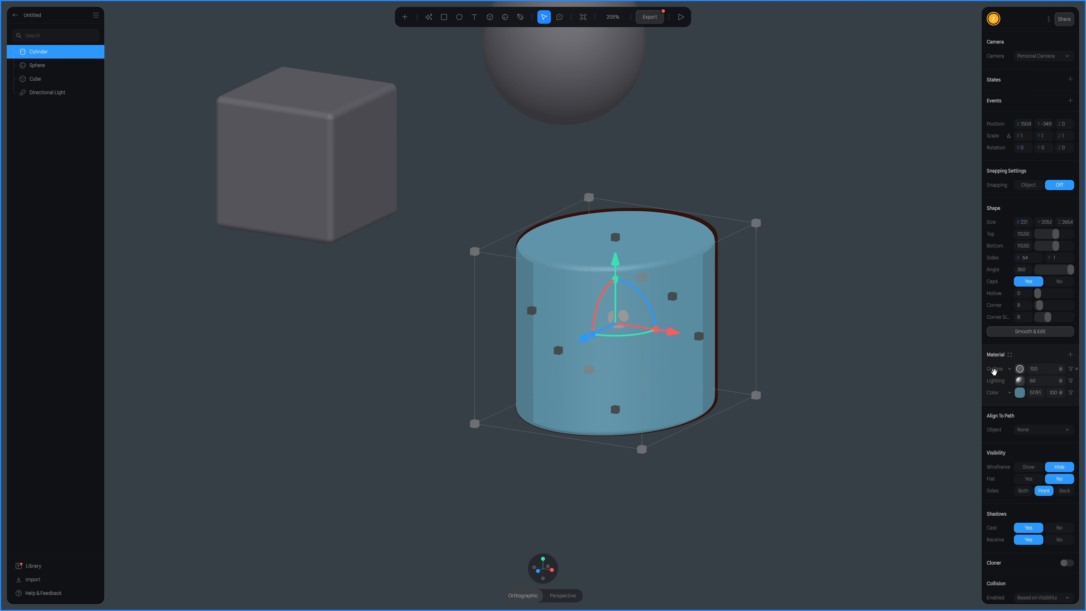
drag(993, 373, 995, 405)
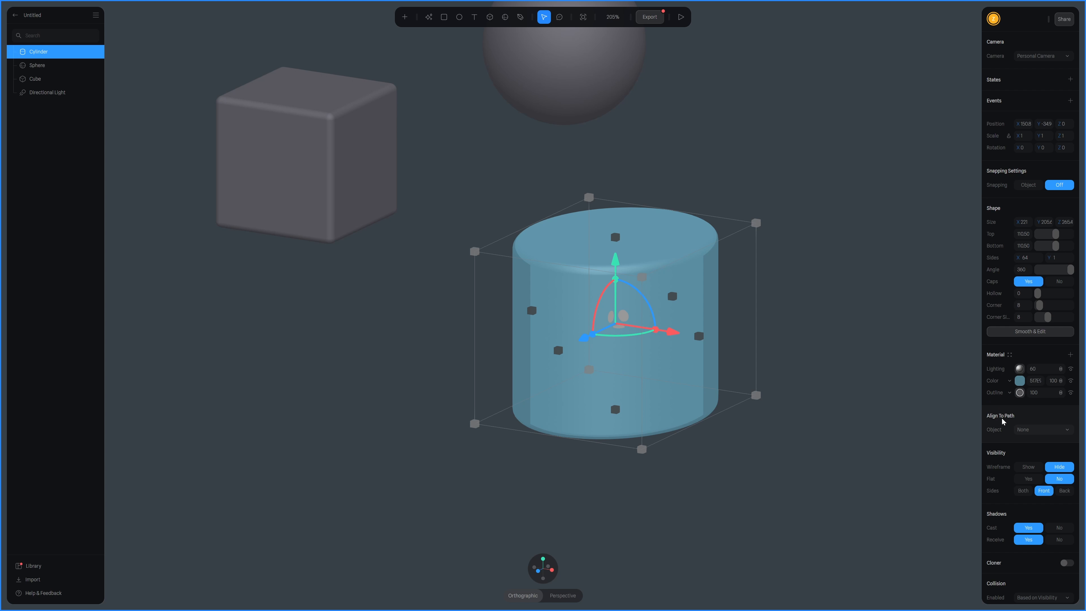
drag(994, 397, 995, 369)
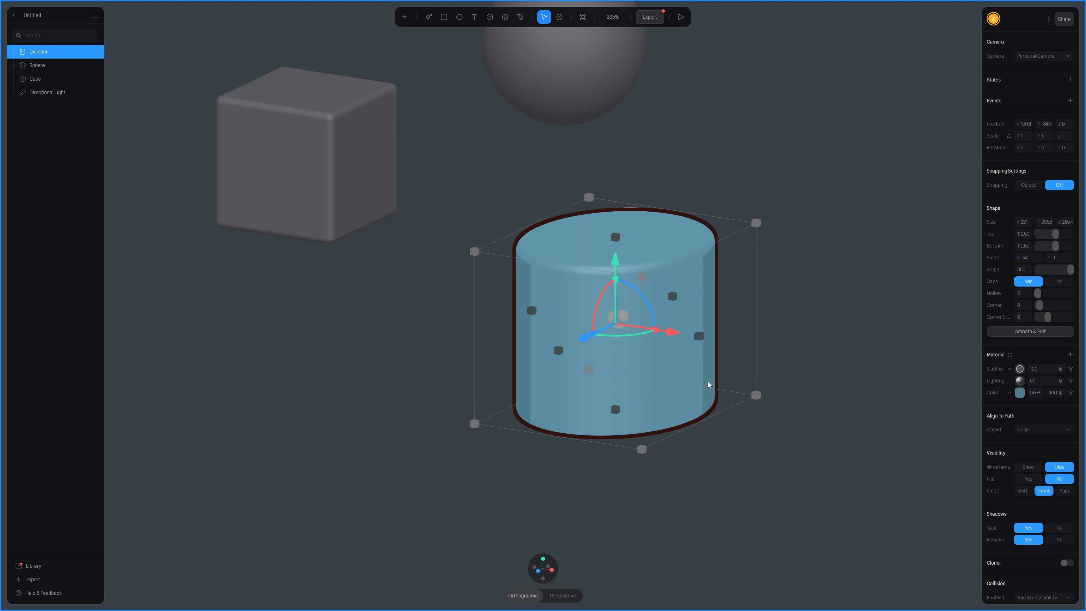
- Save the cylinder's layered material as a new reusable material asset
scroll(709, 434, down, 2)
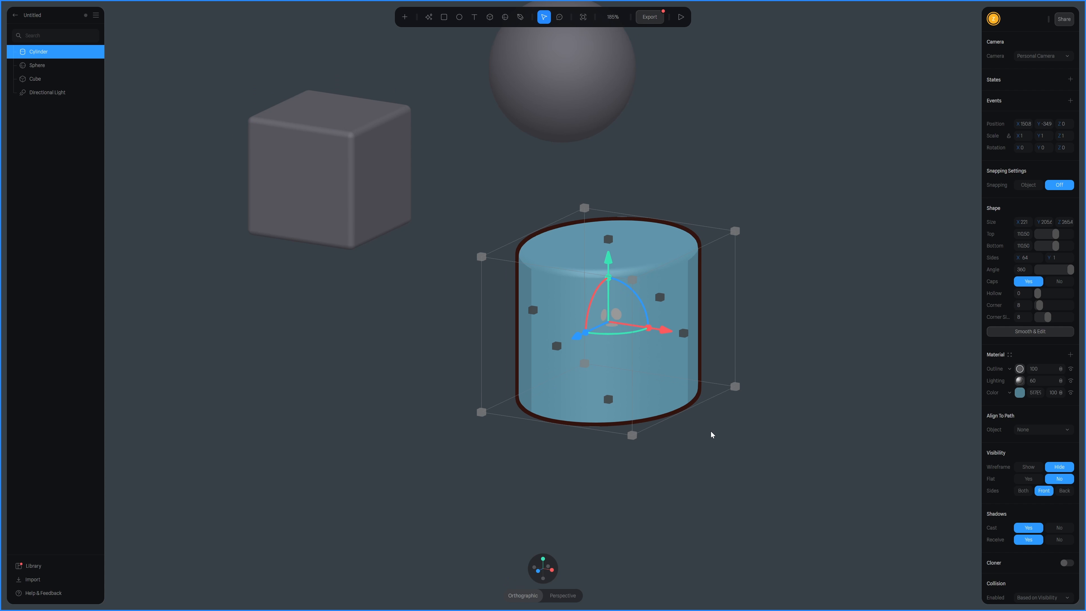
middle_drag(723, 475, 696, 233)
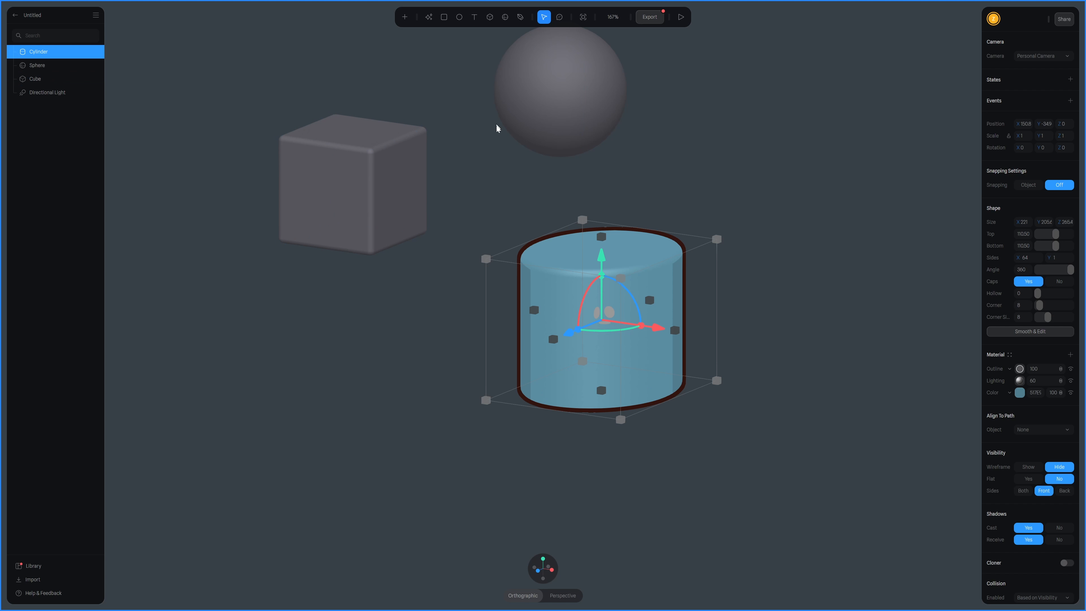
scroll(609, 329, up, 2)
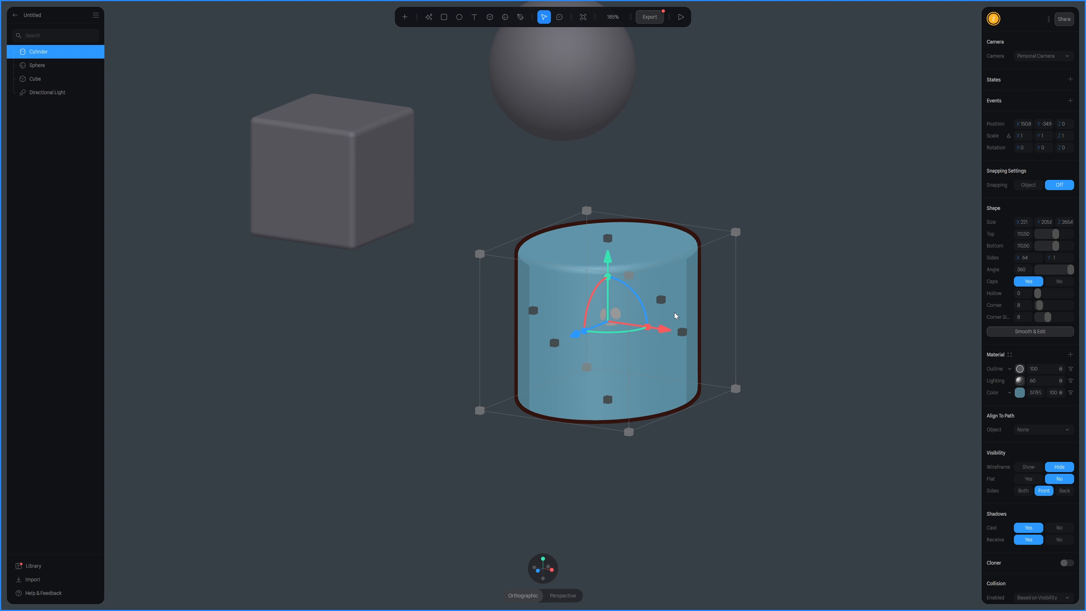
middle_drag(697, 345, 701, 359)
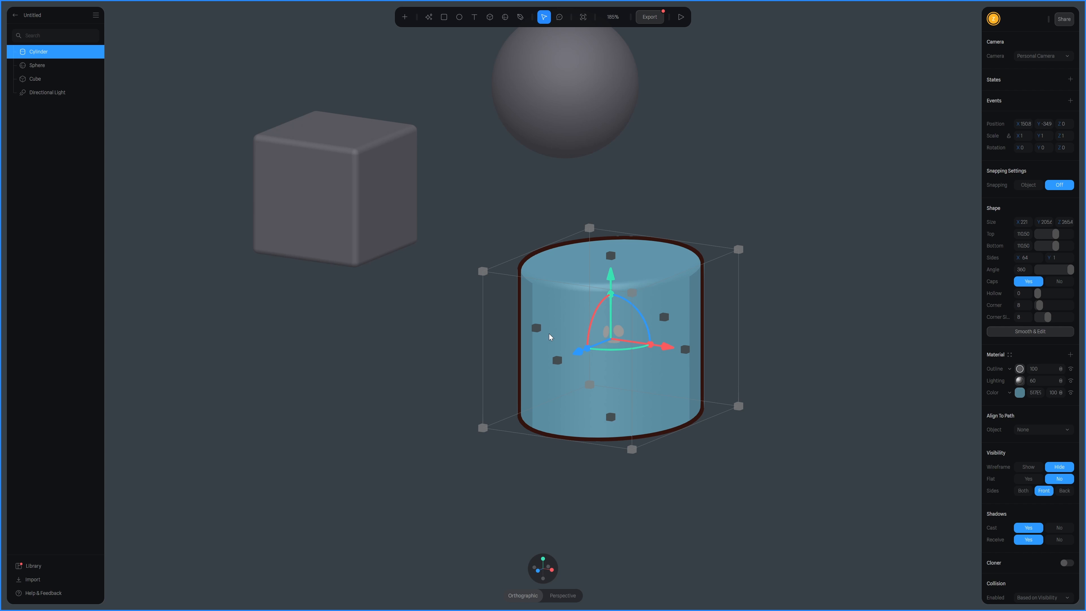
click(1008, 354)
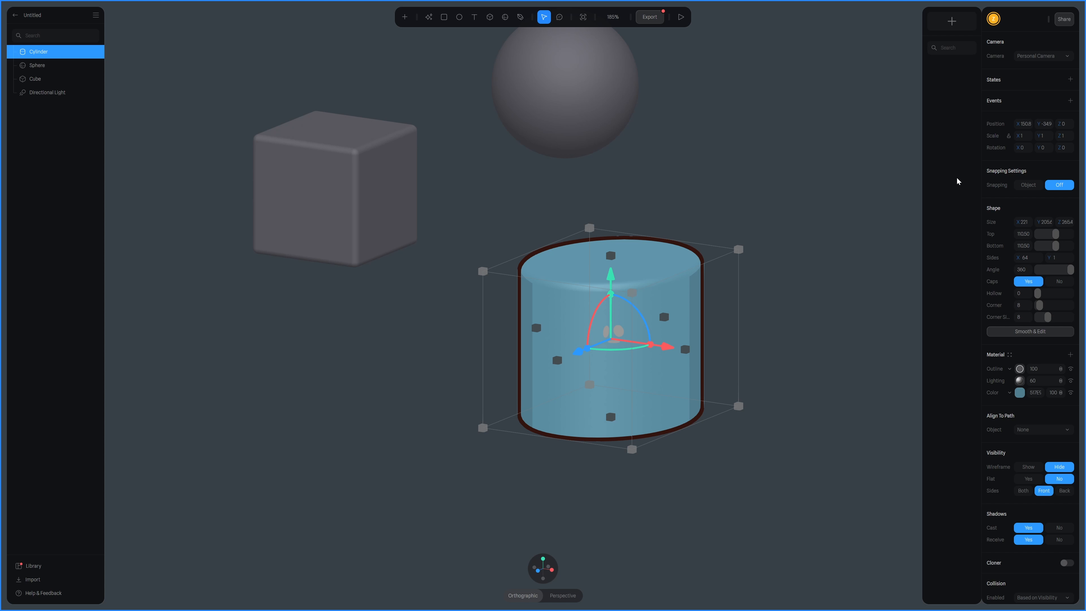
click(952, 21)
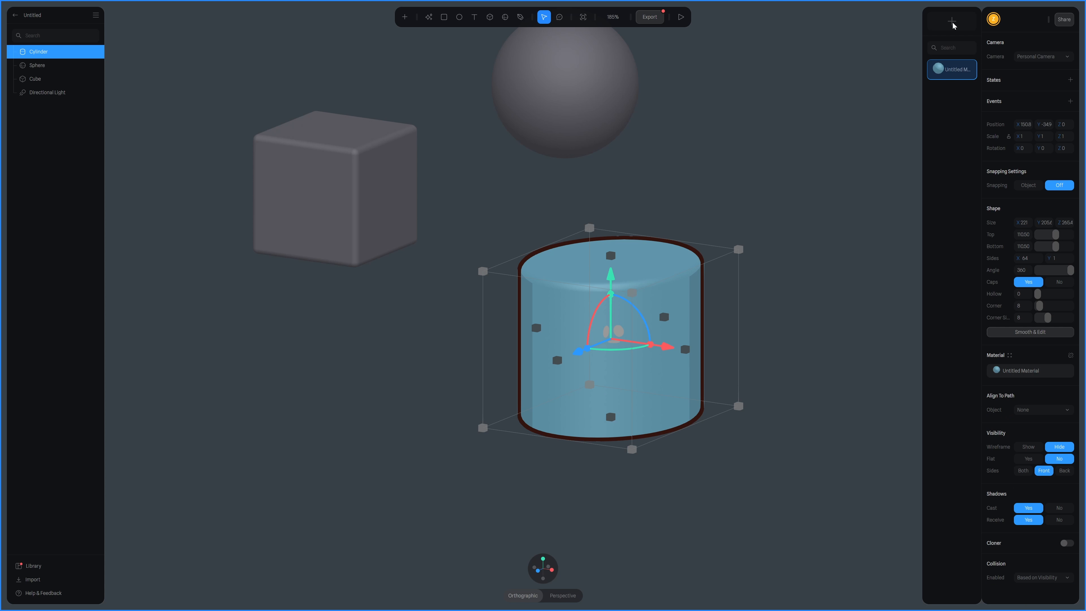